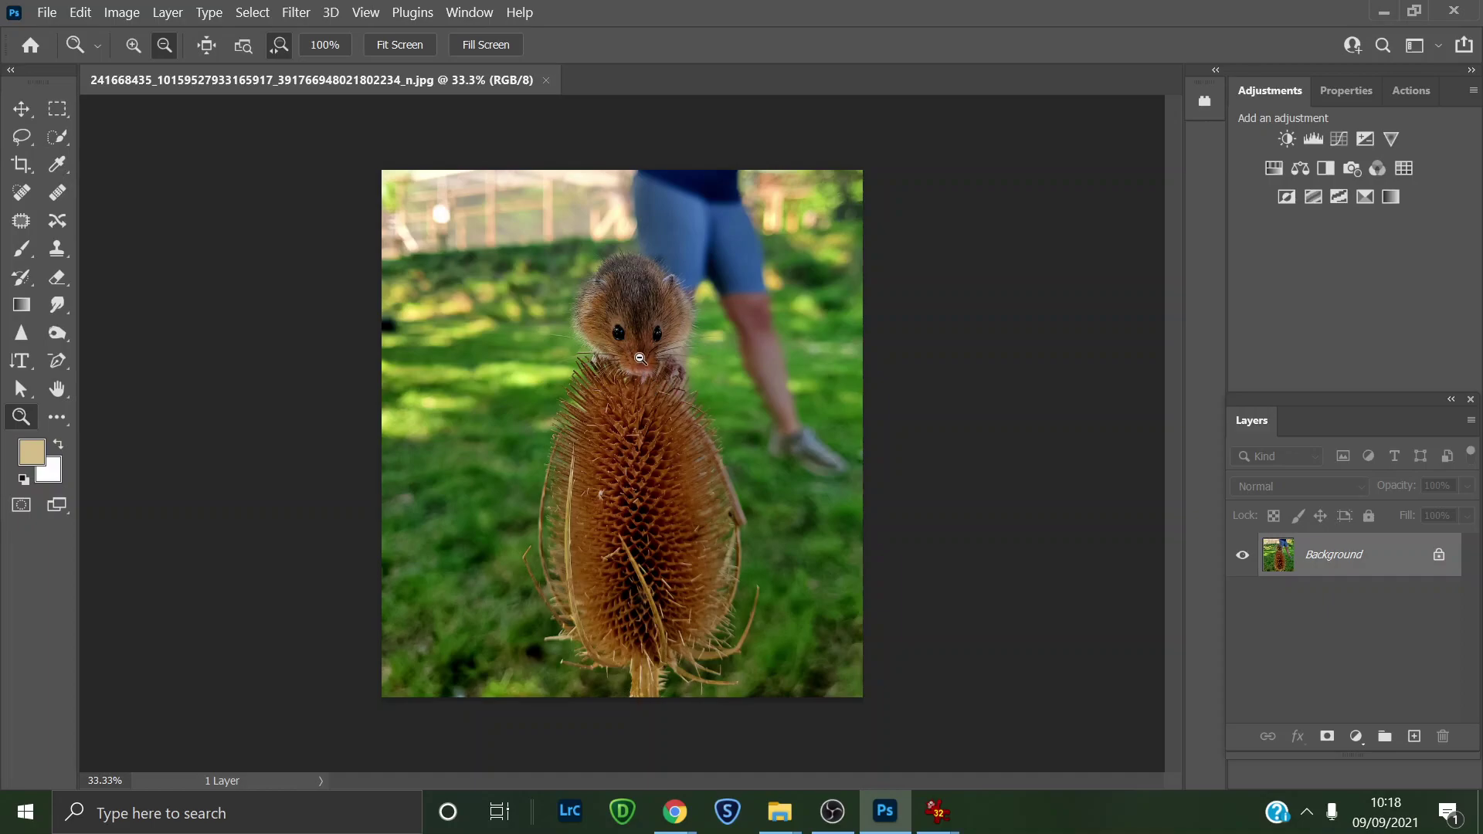
Step: Examine the mouse's face and fur up close, along with the background of the whole photo
drag(637, 351, 643, 504)
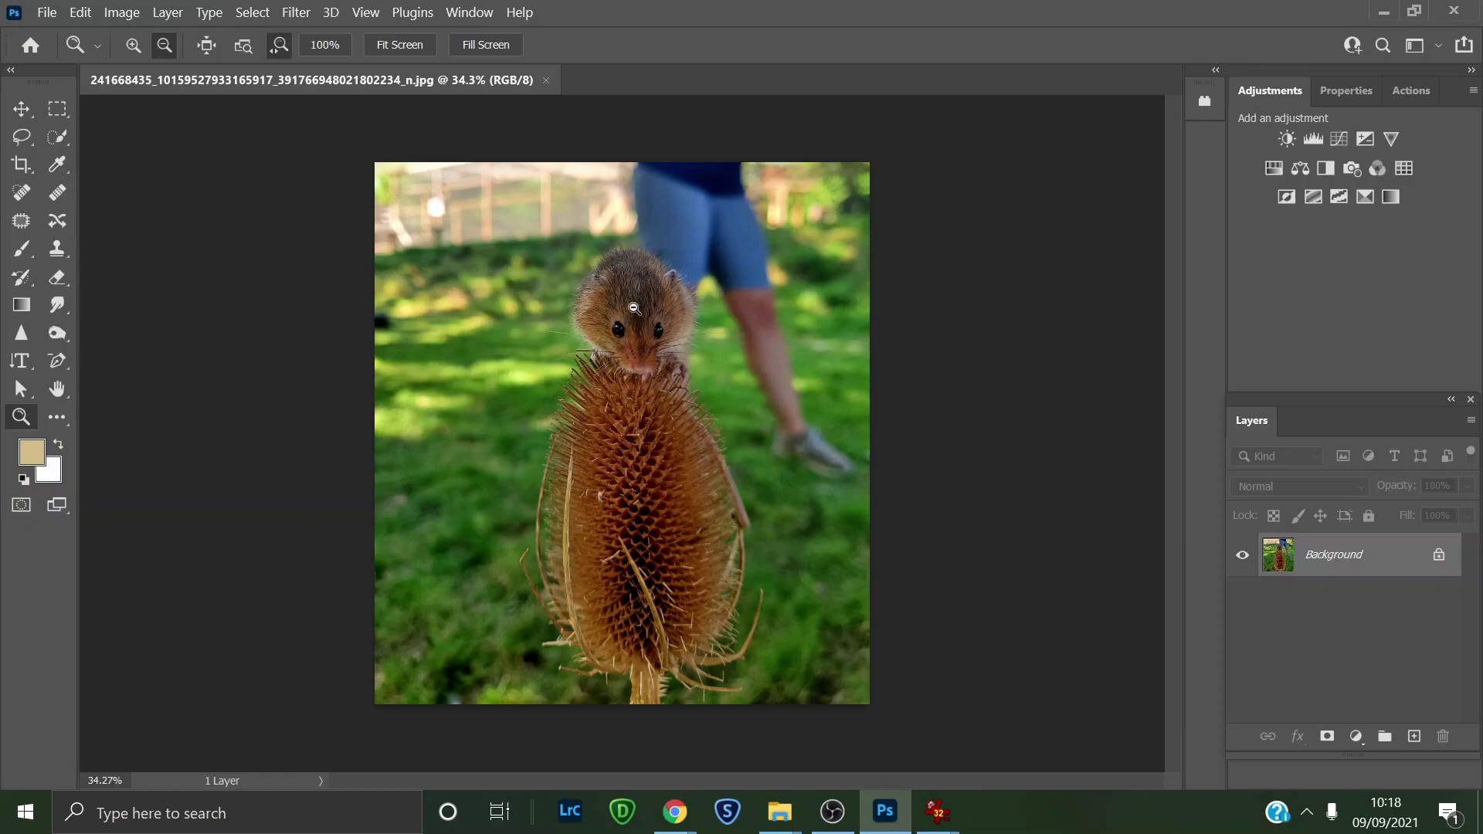
scroll(641, 321, up, 2)
scroll(678, 354, up, 5)
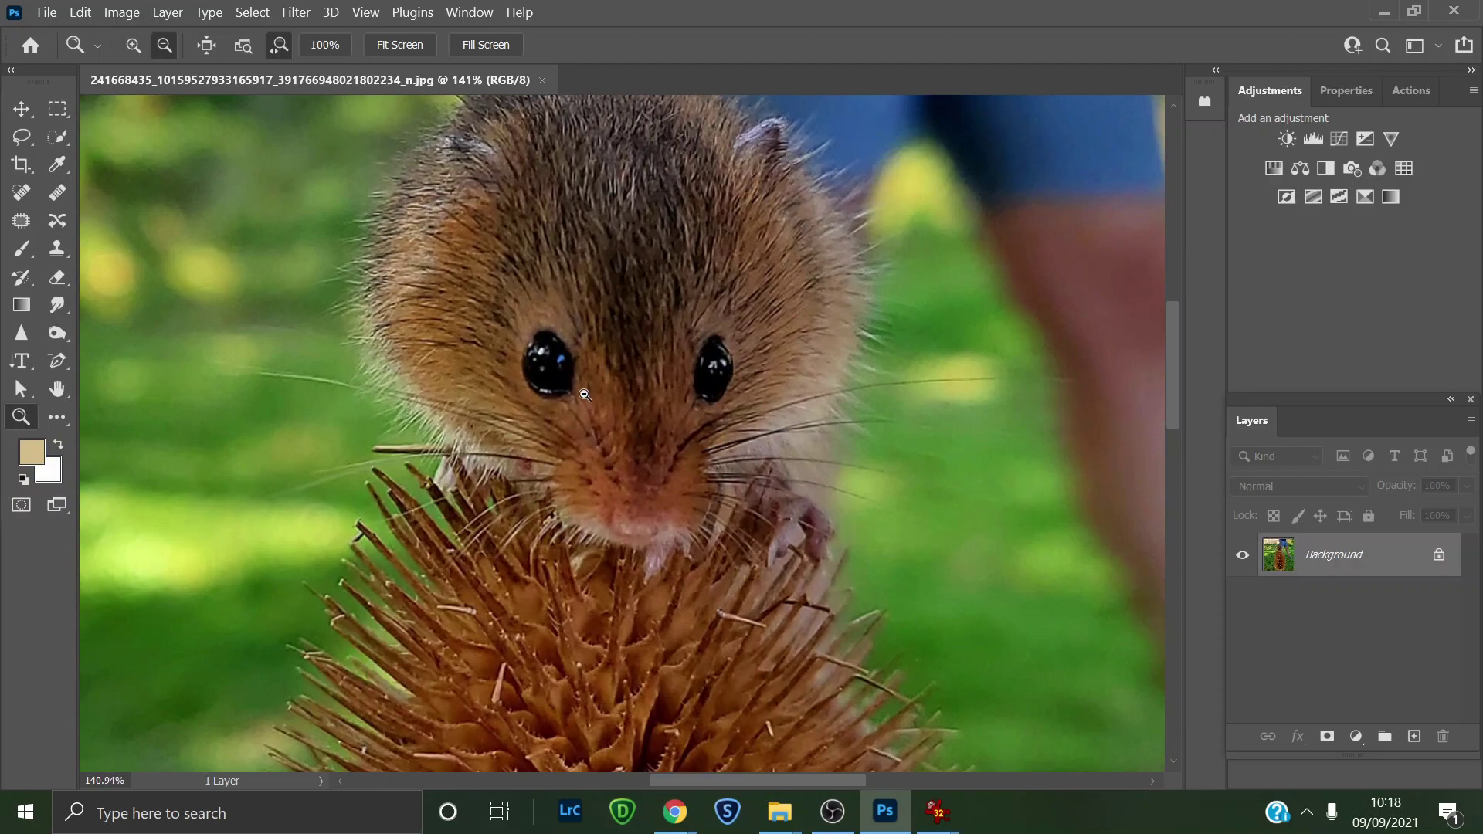
scroll(677, 412, down, 4)
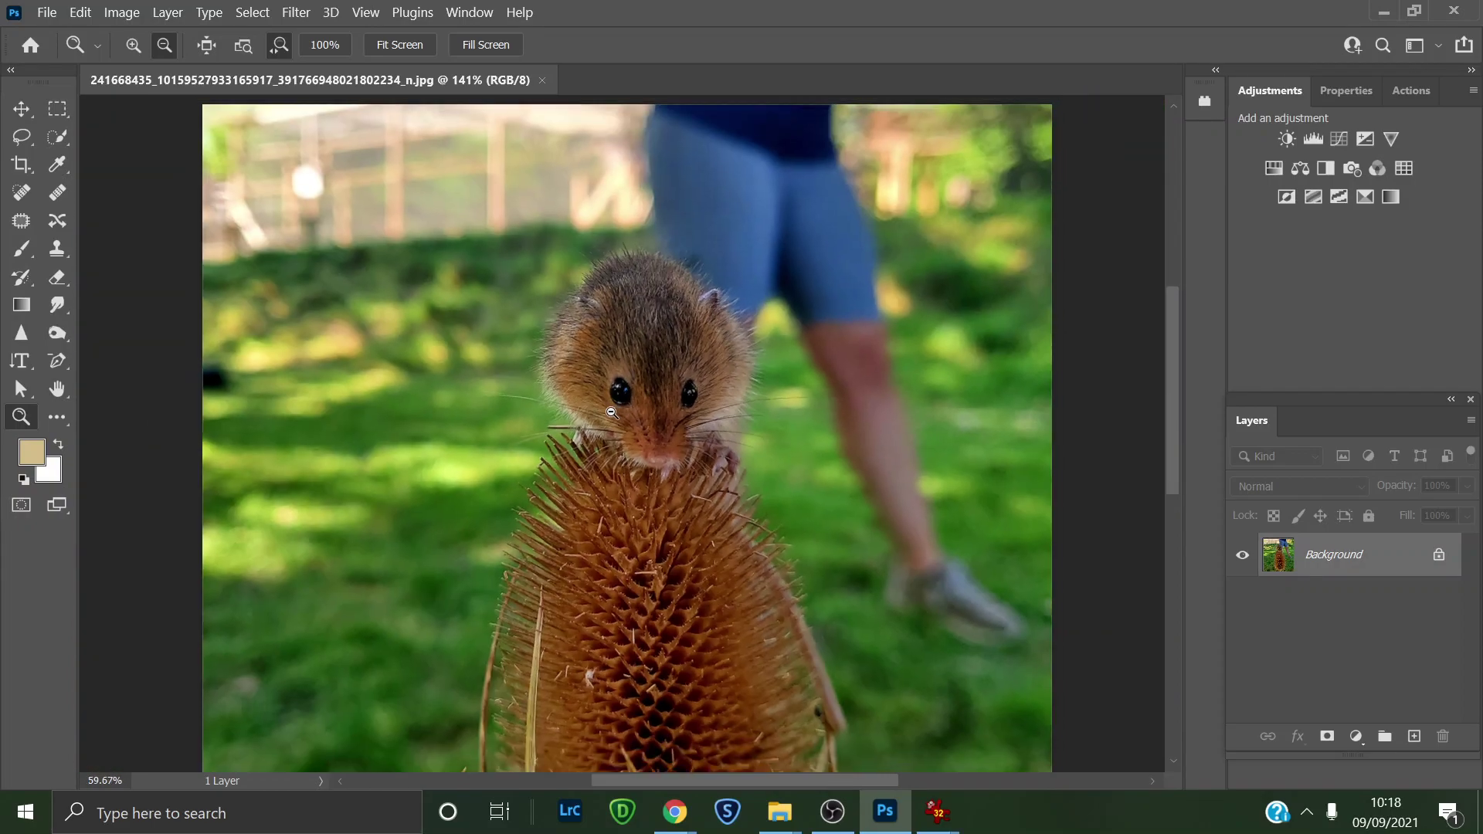
scroll(656, 413, down, 3)
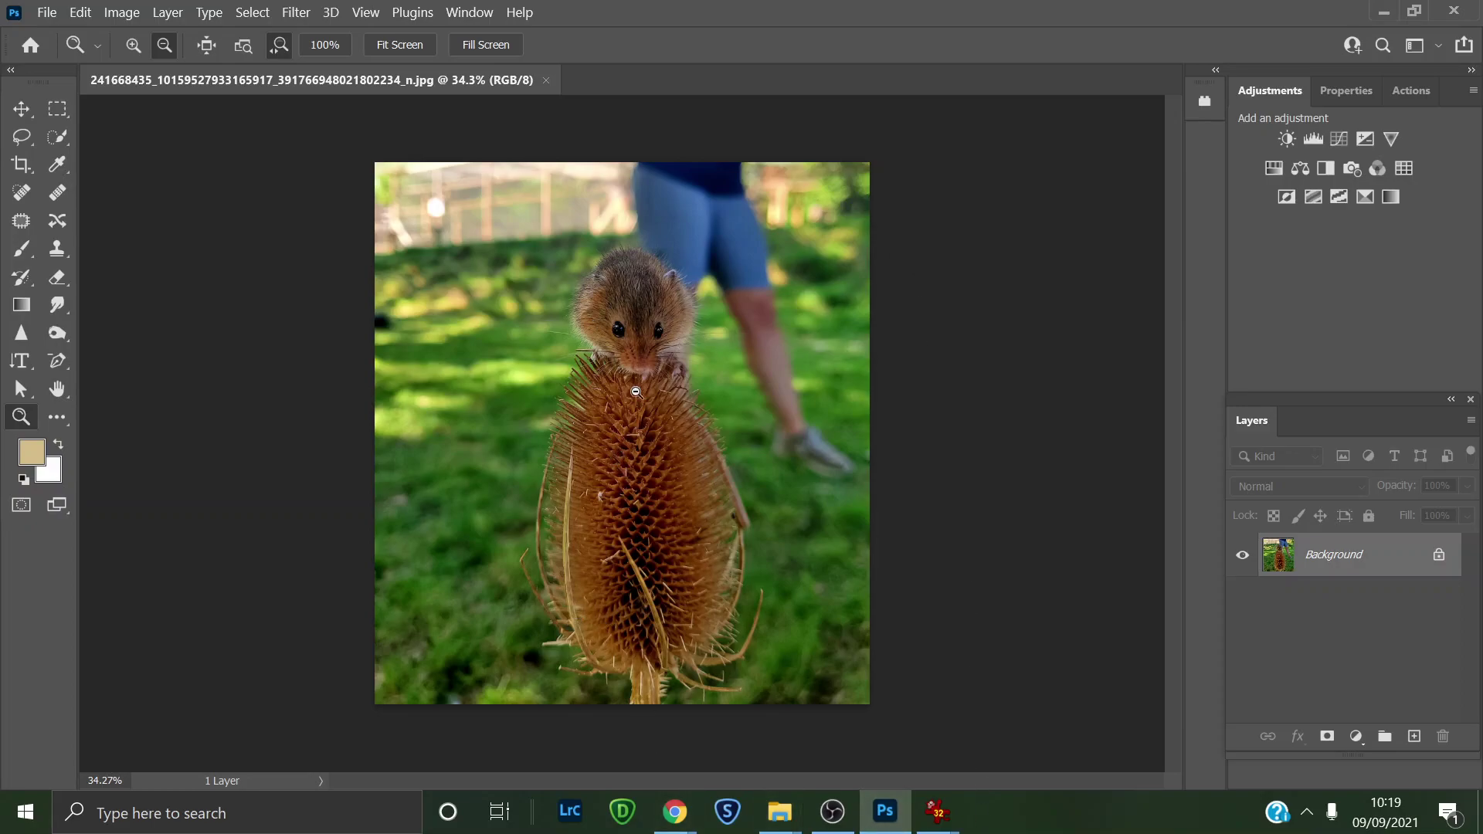
drag(621, 322, 634, 411)
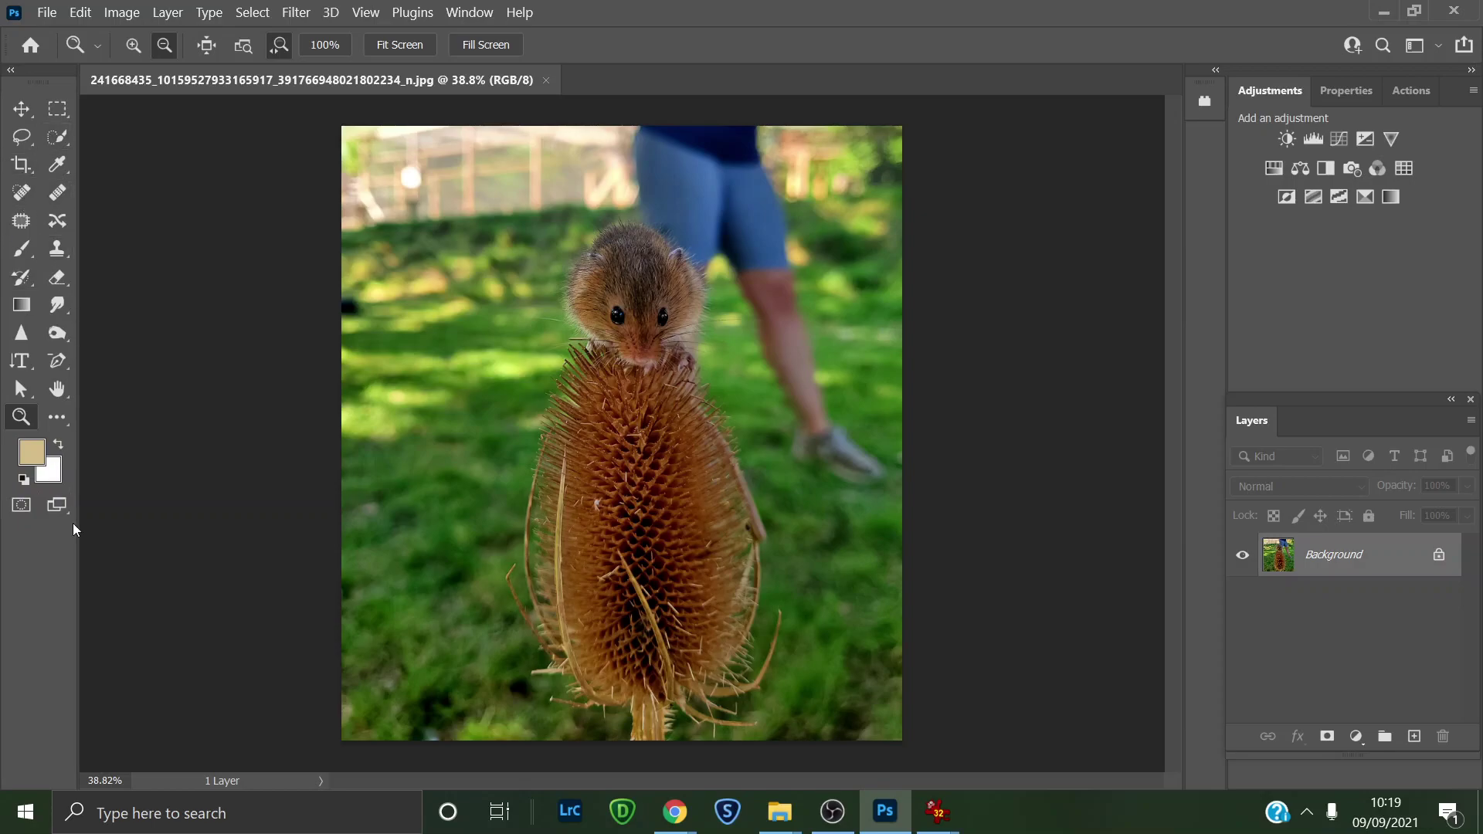
Step: Reset the colours to default black and white, and box the mouse and teasel with the Object Selection tool, about 1098 × 1771 px
click(25, 482)
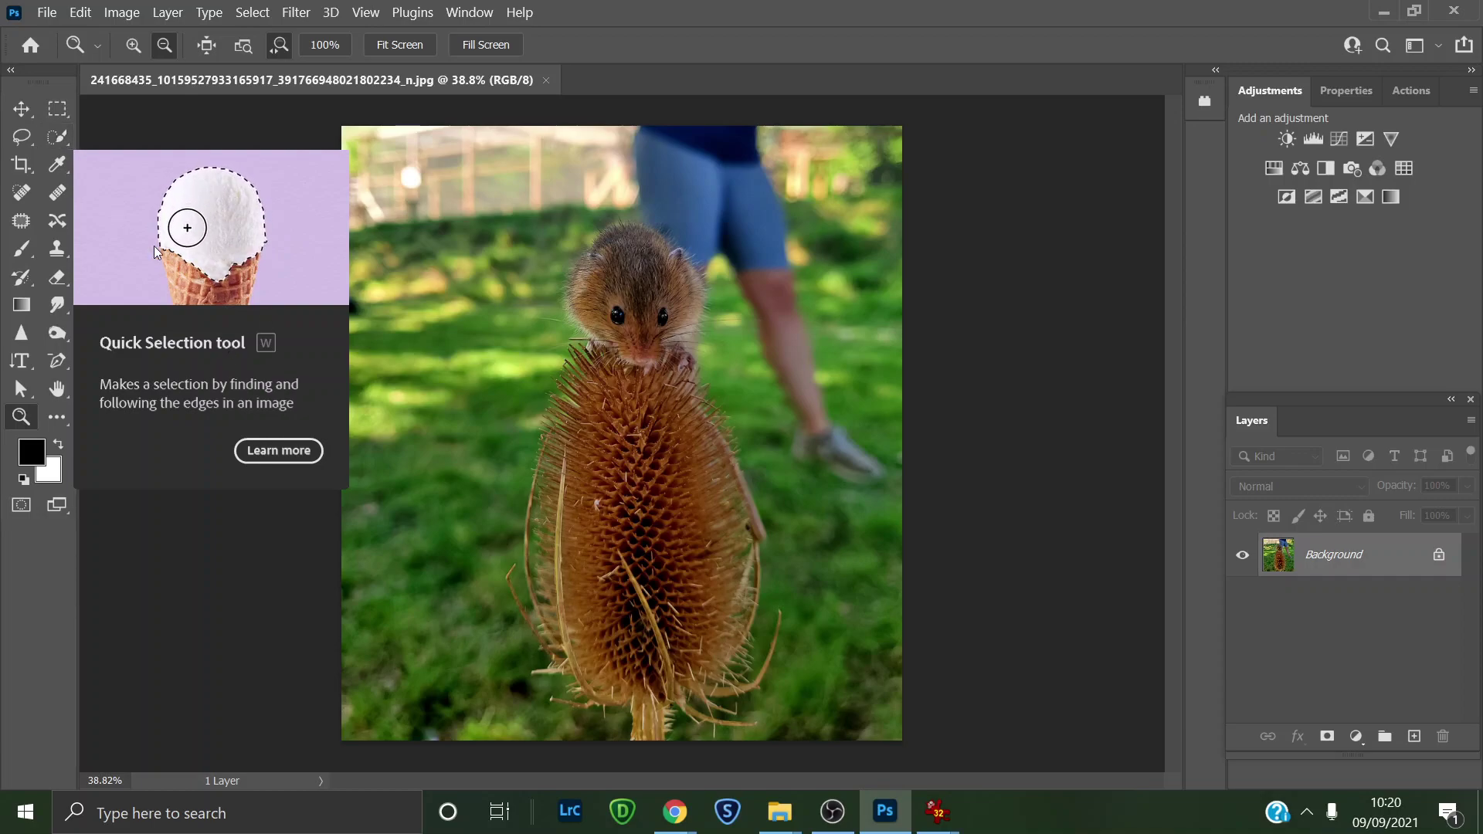
click(62, 139)
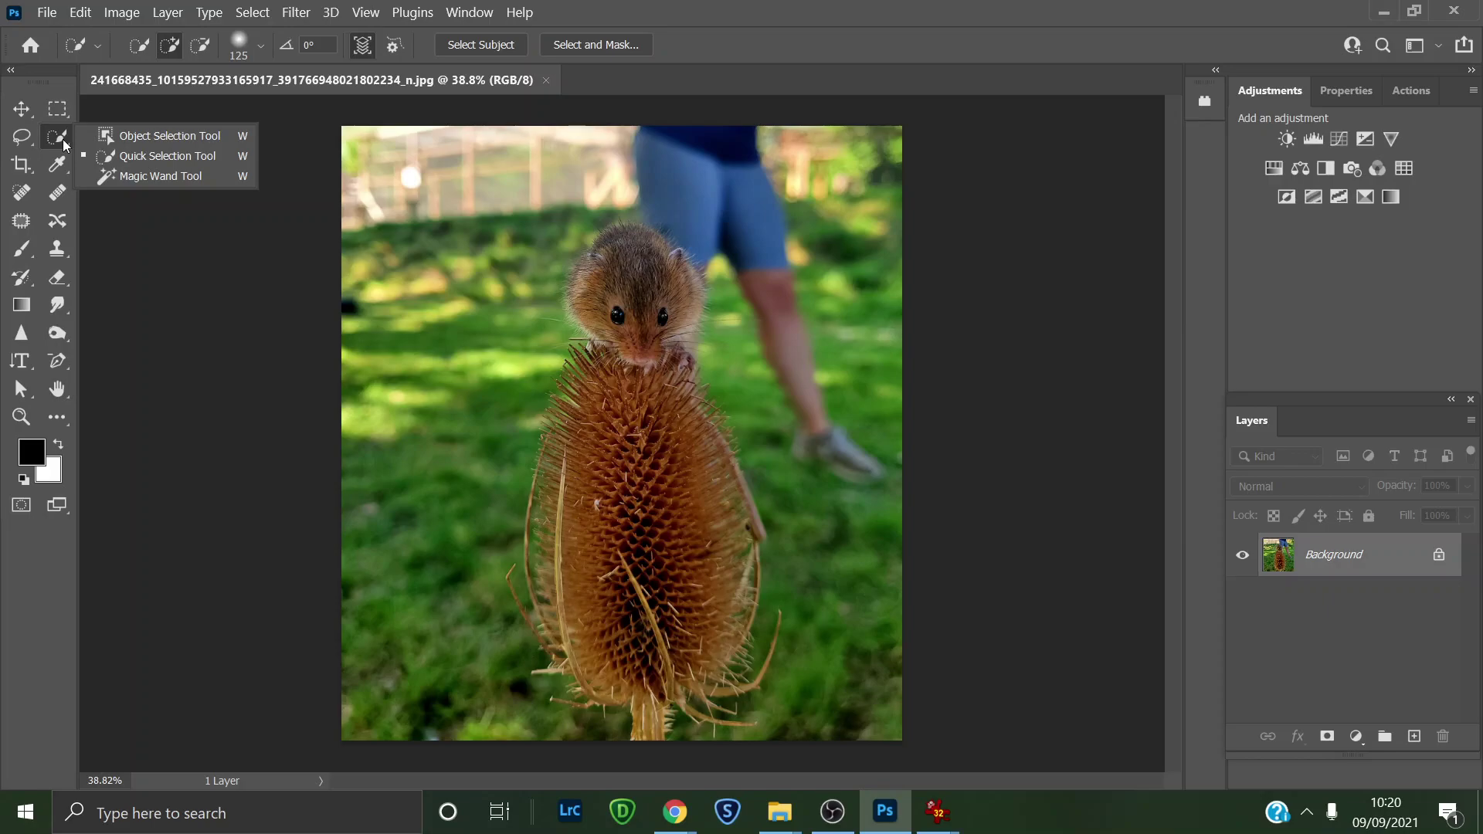
click(178, 137)
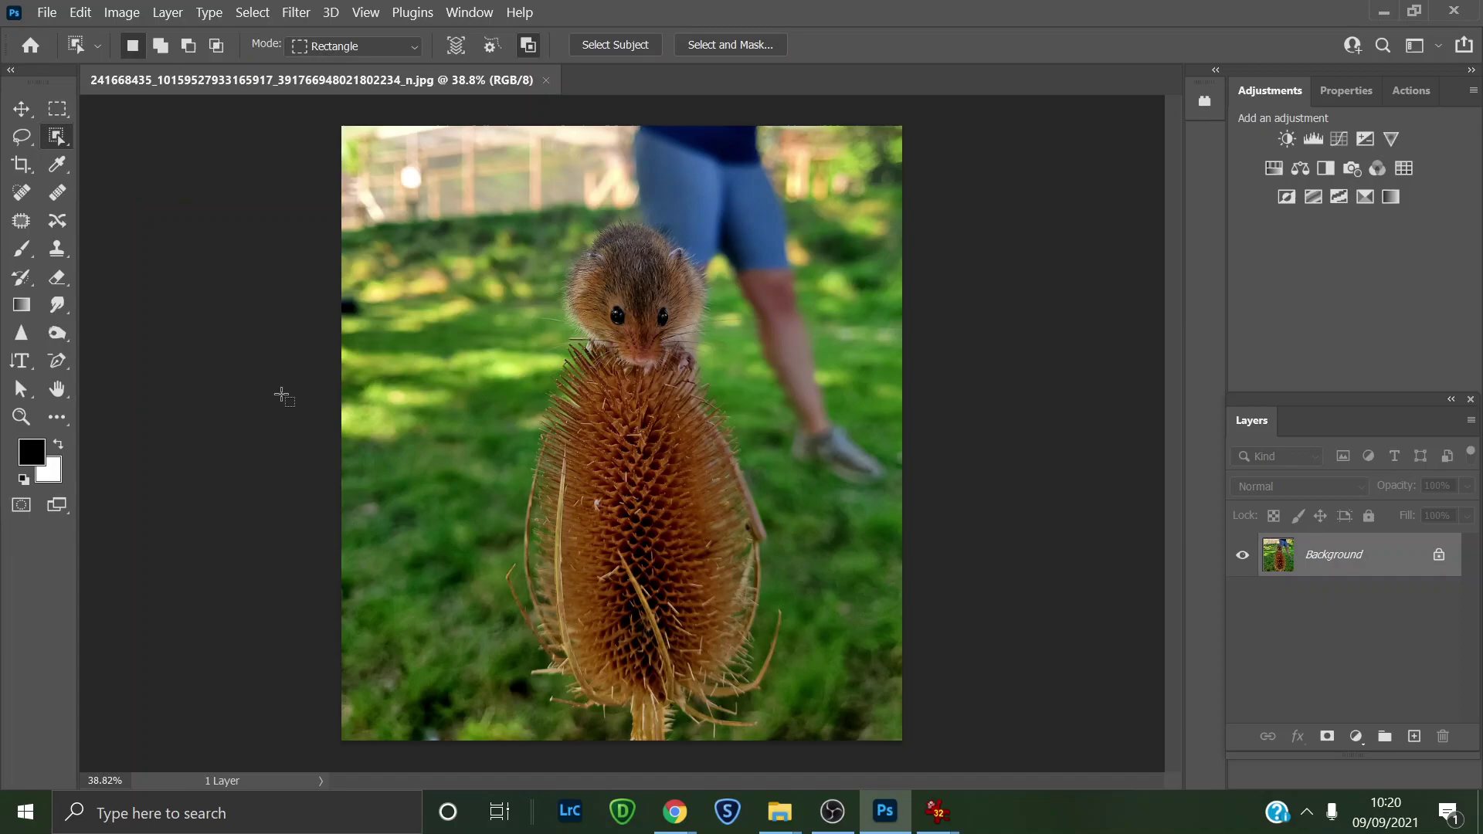
drag(474, 208, 804, 803)
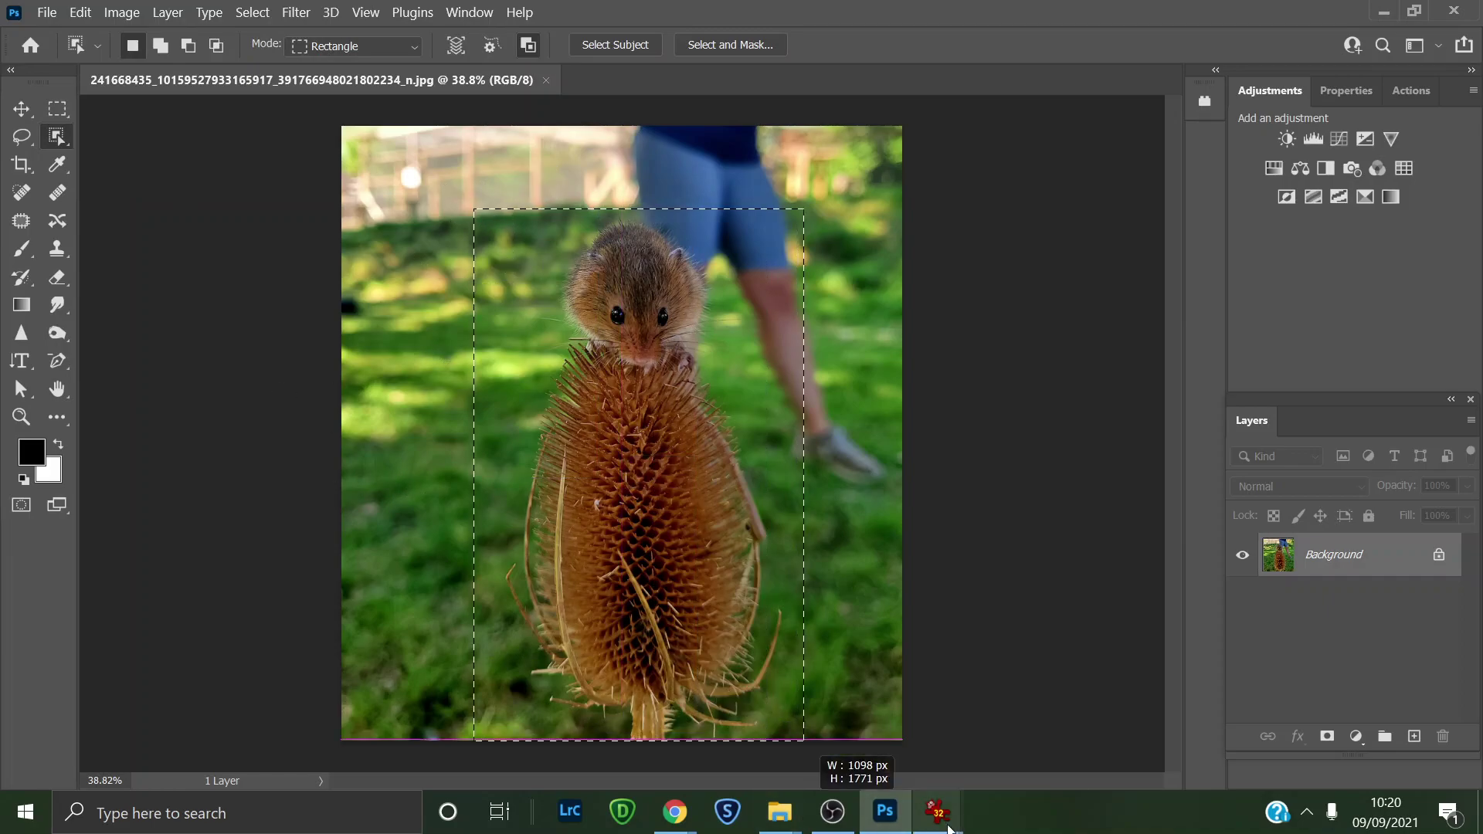
mouse_move(949, 828)
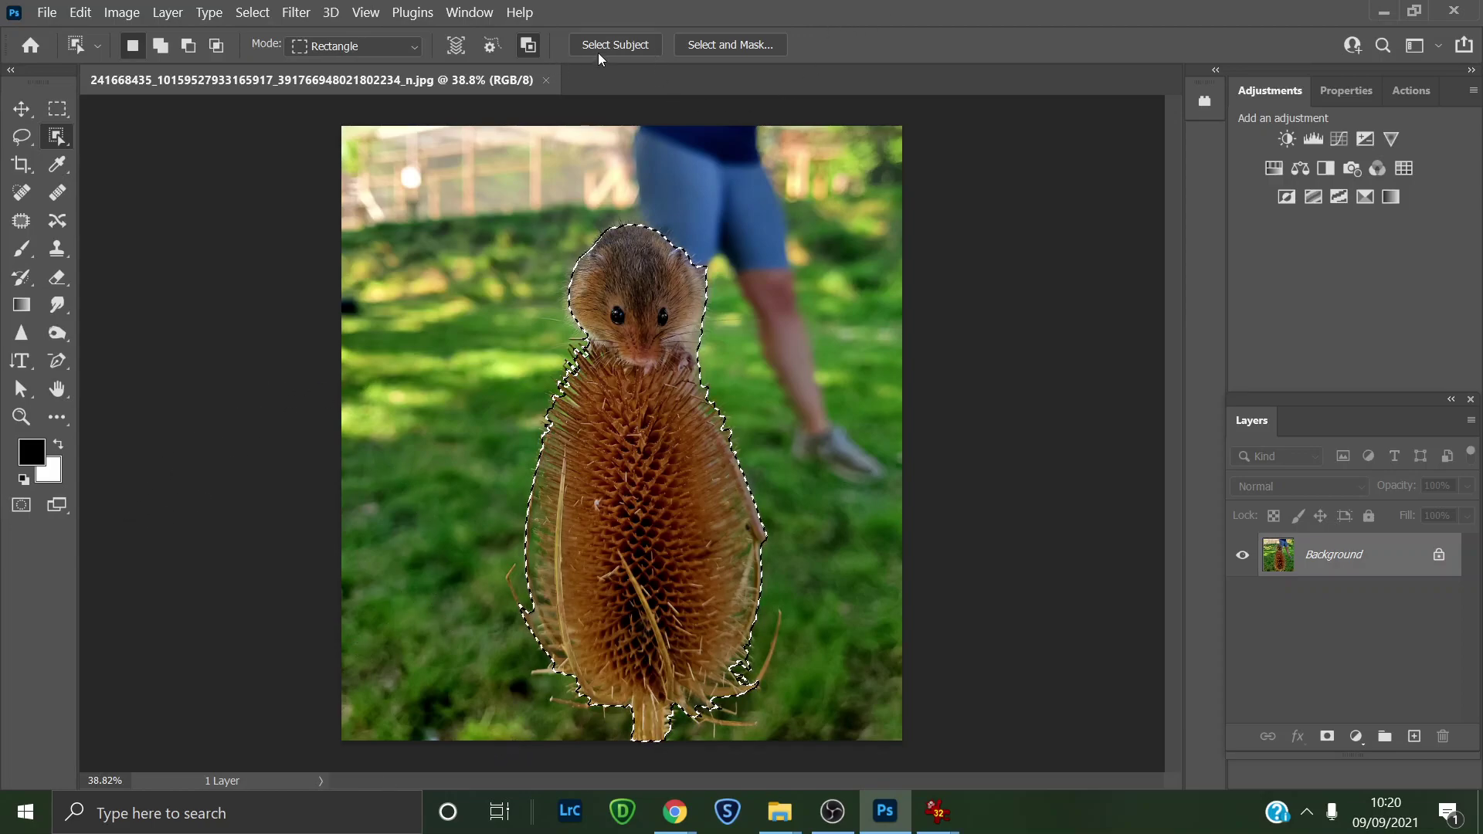
Step: Bring the mouse and teasel selection into Select and Mask, keeping the red Overlay view
click(717, 45)
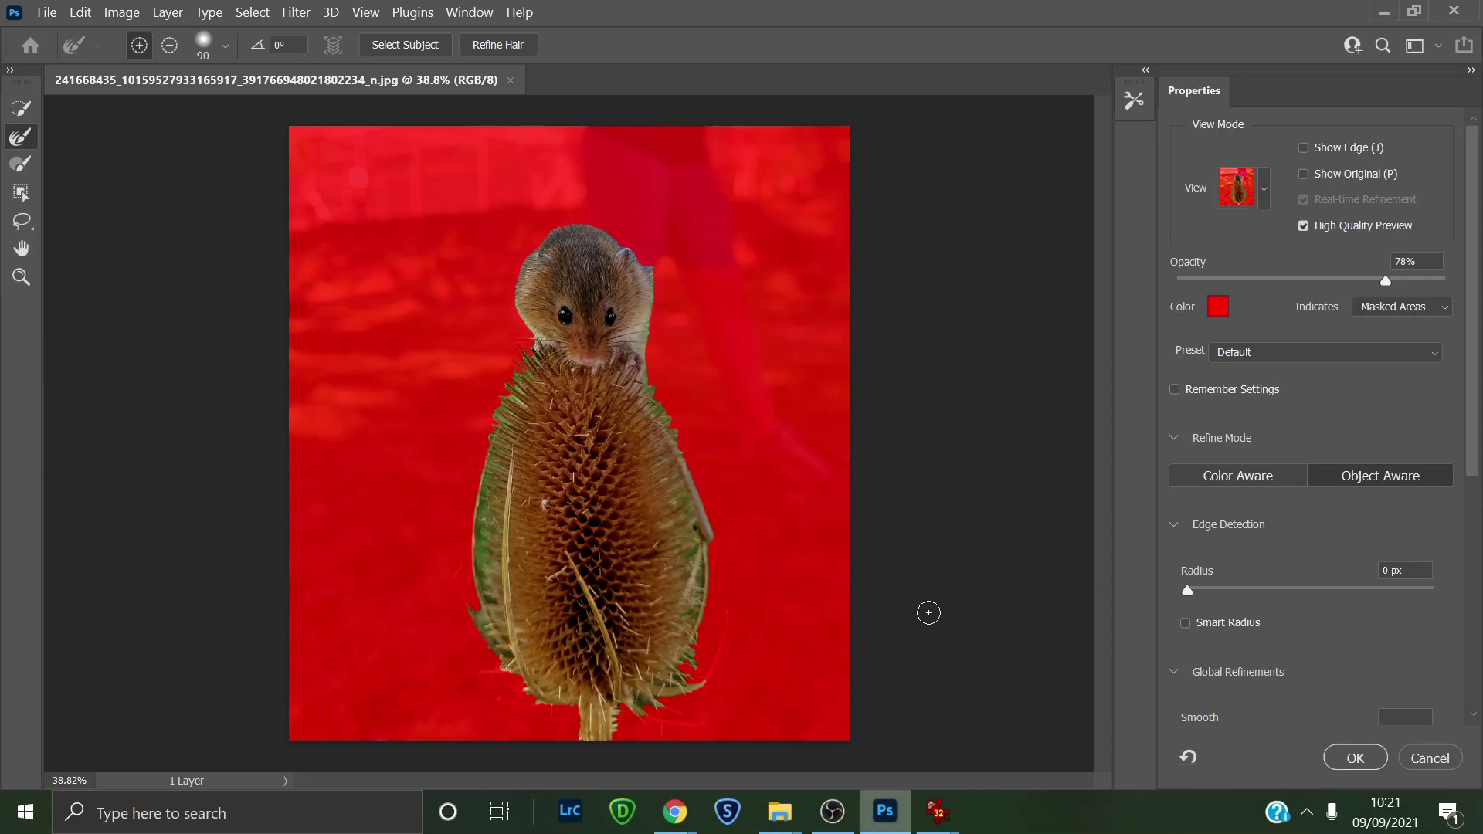
click(1267, 186)
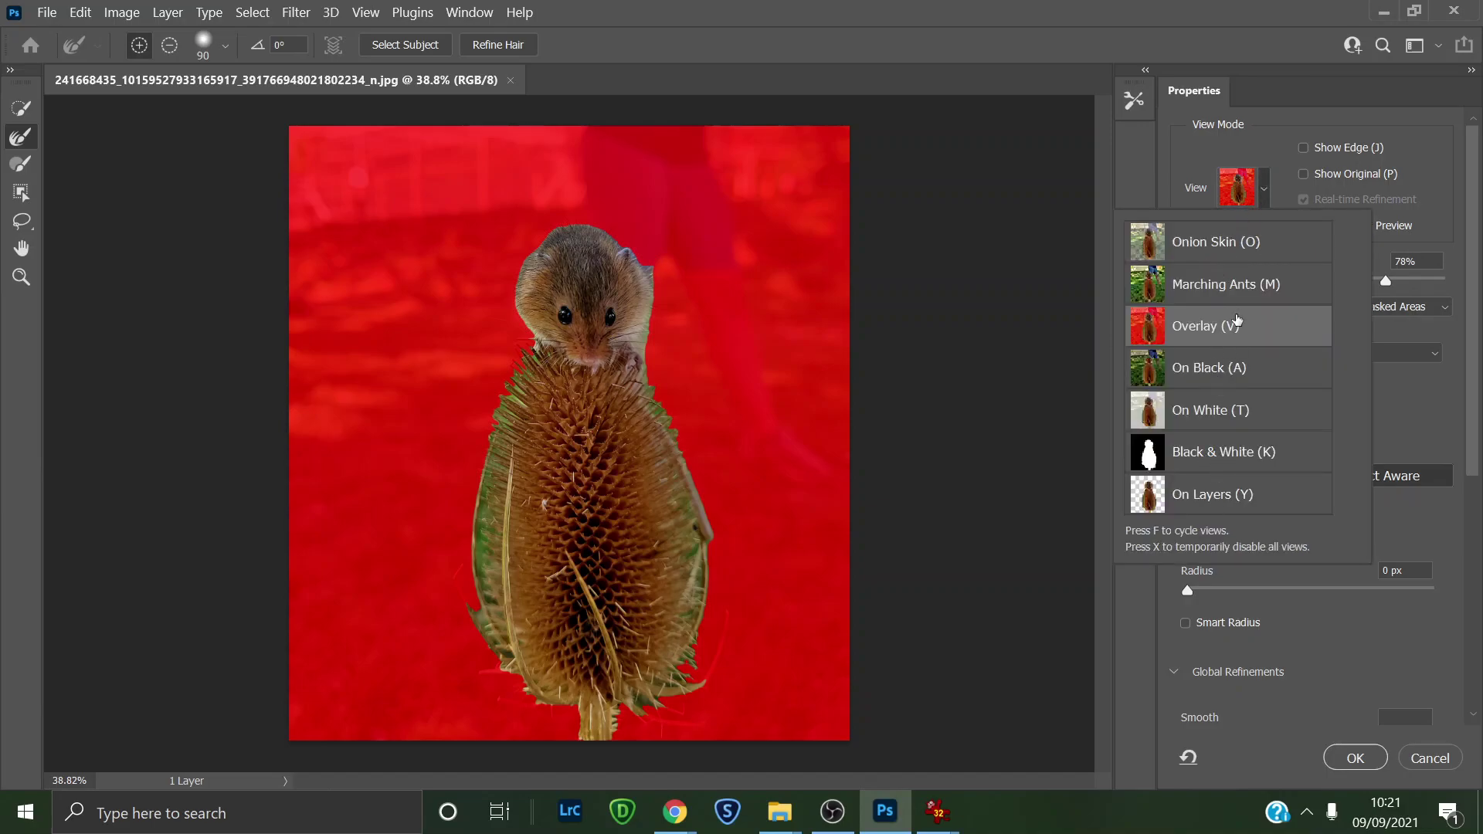
click(1267, 216)
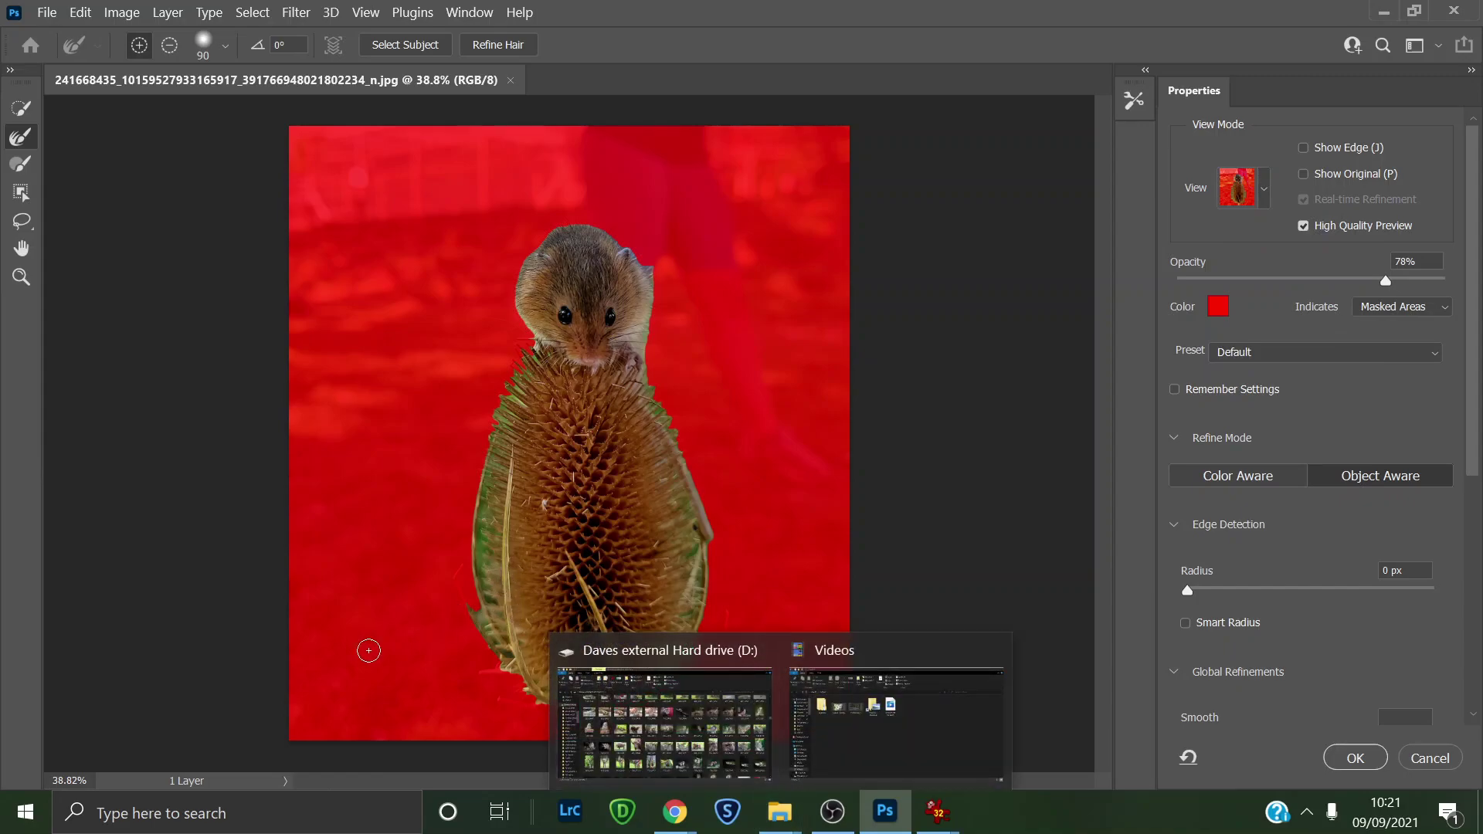
Step: Refine the selection around the mouse's fur, ears and whiskers with the Refine Edge brush at size 60
click(21, 276)
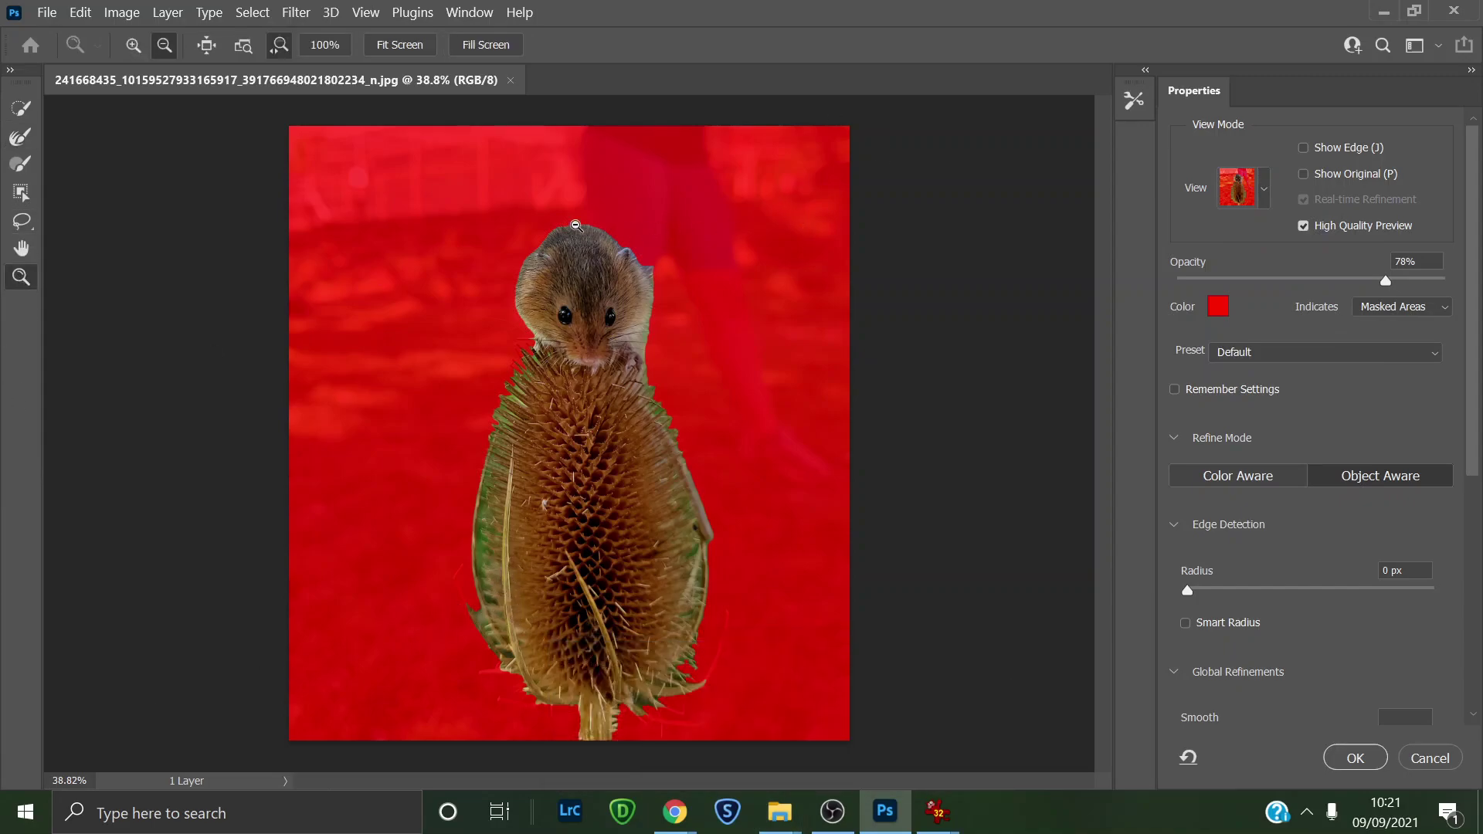
drag(579, 240, 662, 341)
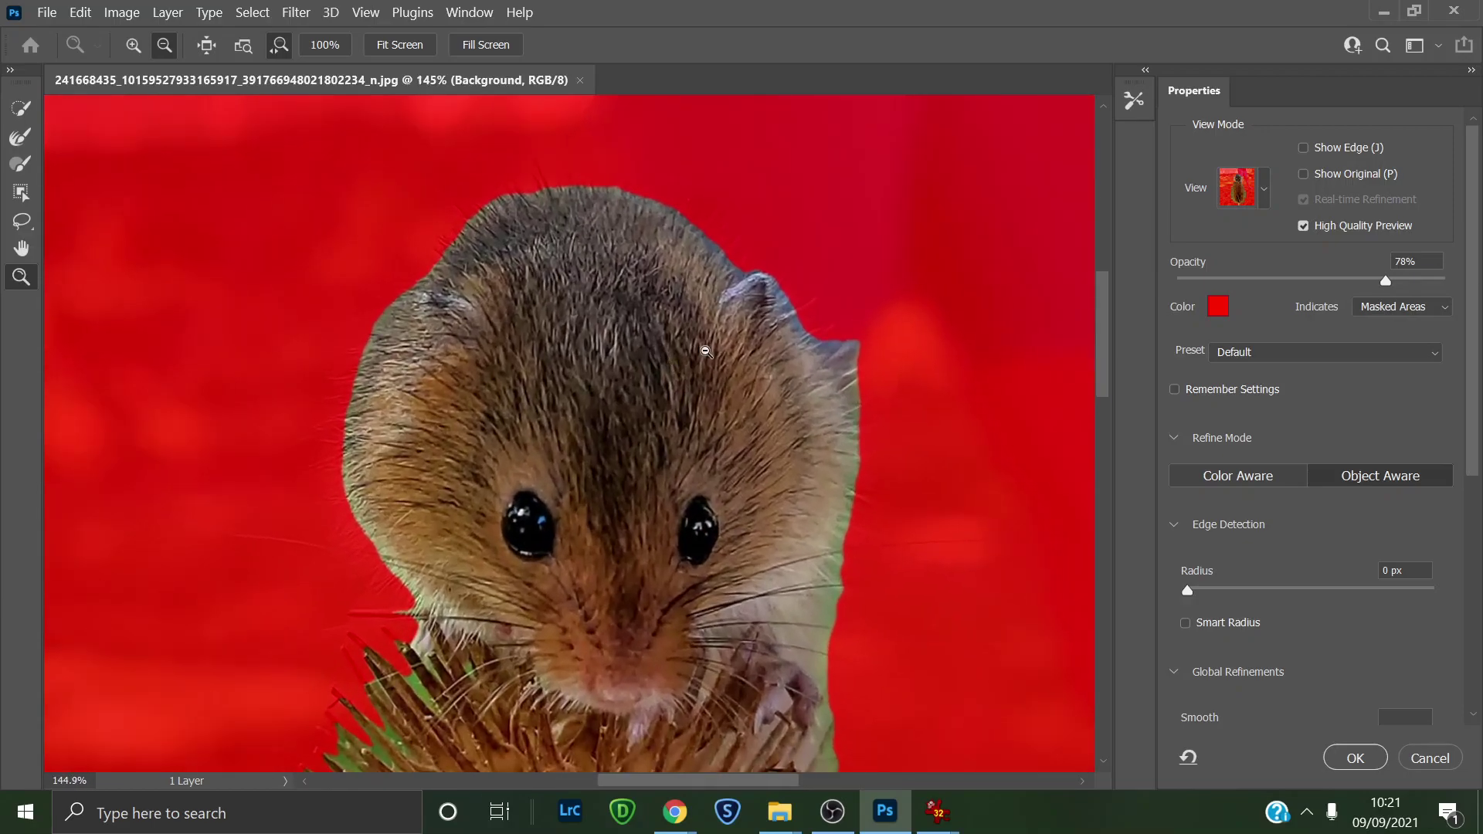
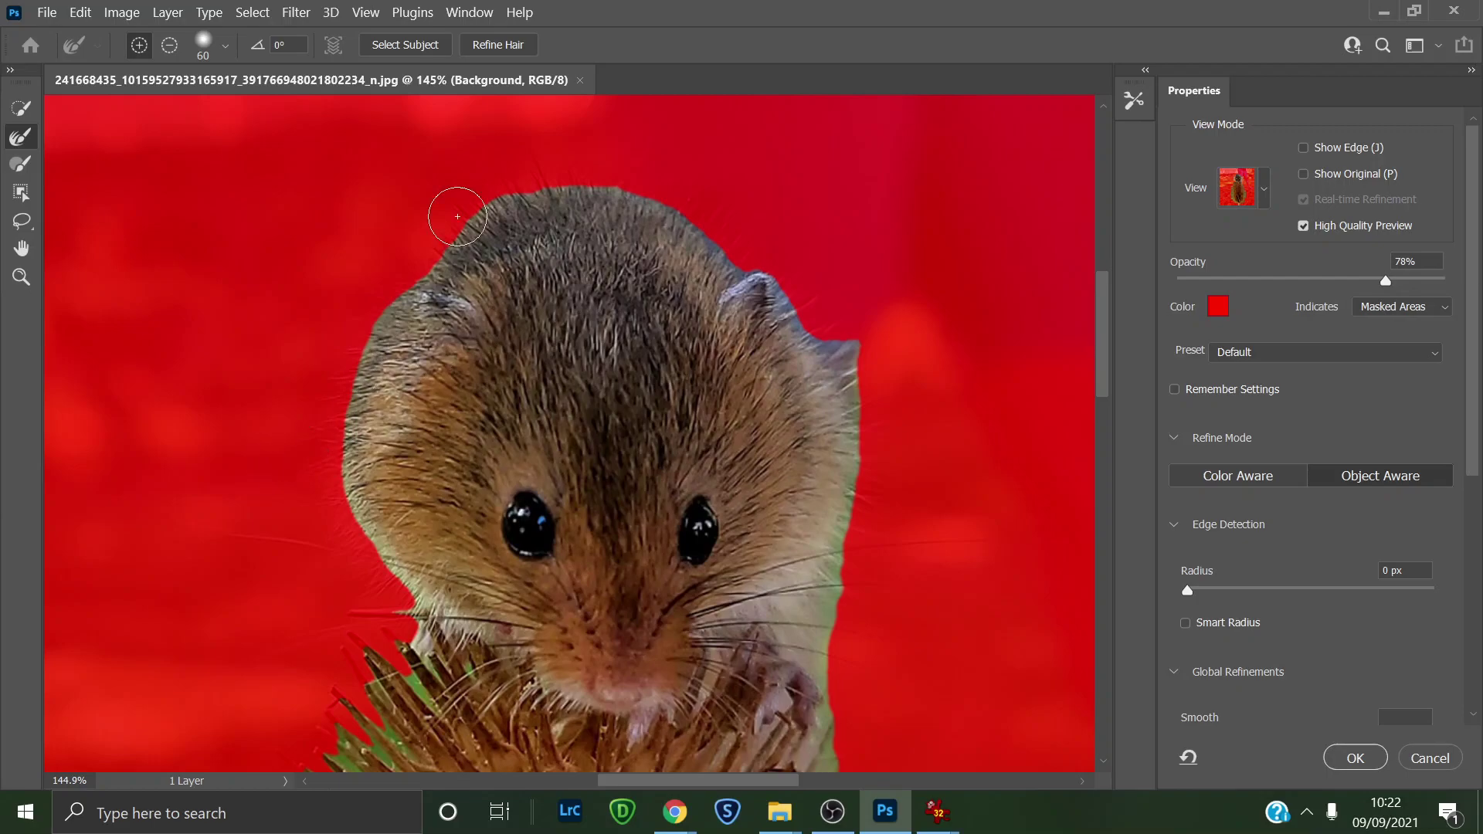
mouse_move(470, 213)
mouse_down()
mouse_move(351, 383)
mouse_move(349, 533)
mouse_move(408, 610)
mouse_move(412, 649)
mouse_move(339, 765)
mouse_up()
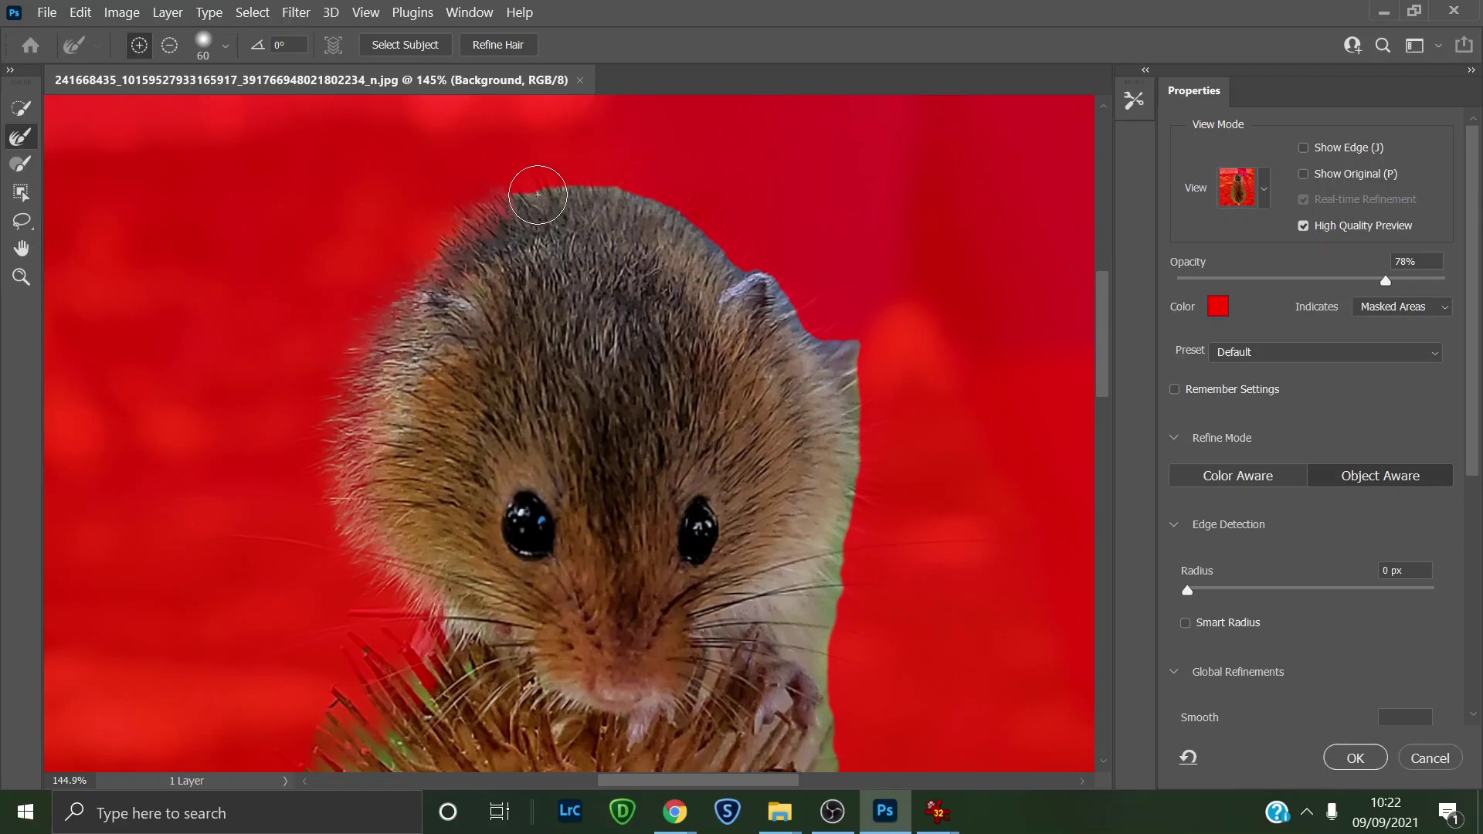
mouse_move(522, 194)
mouse_down()
mouse_move(593, 169)
mouse_move(753, 253)
mouse_move(797, 313)
mouse_move(846, 458)
mouse_move(818, 578)
mouse_move(780, 625)
mouse_move(836, 760)
mouse_up()
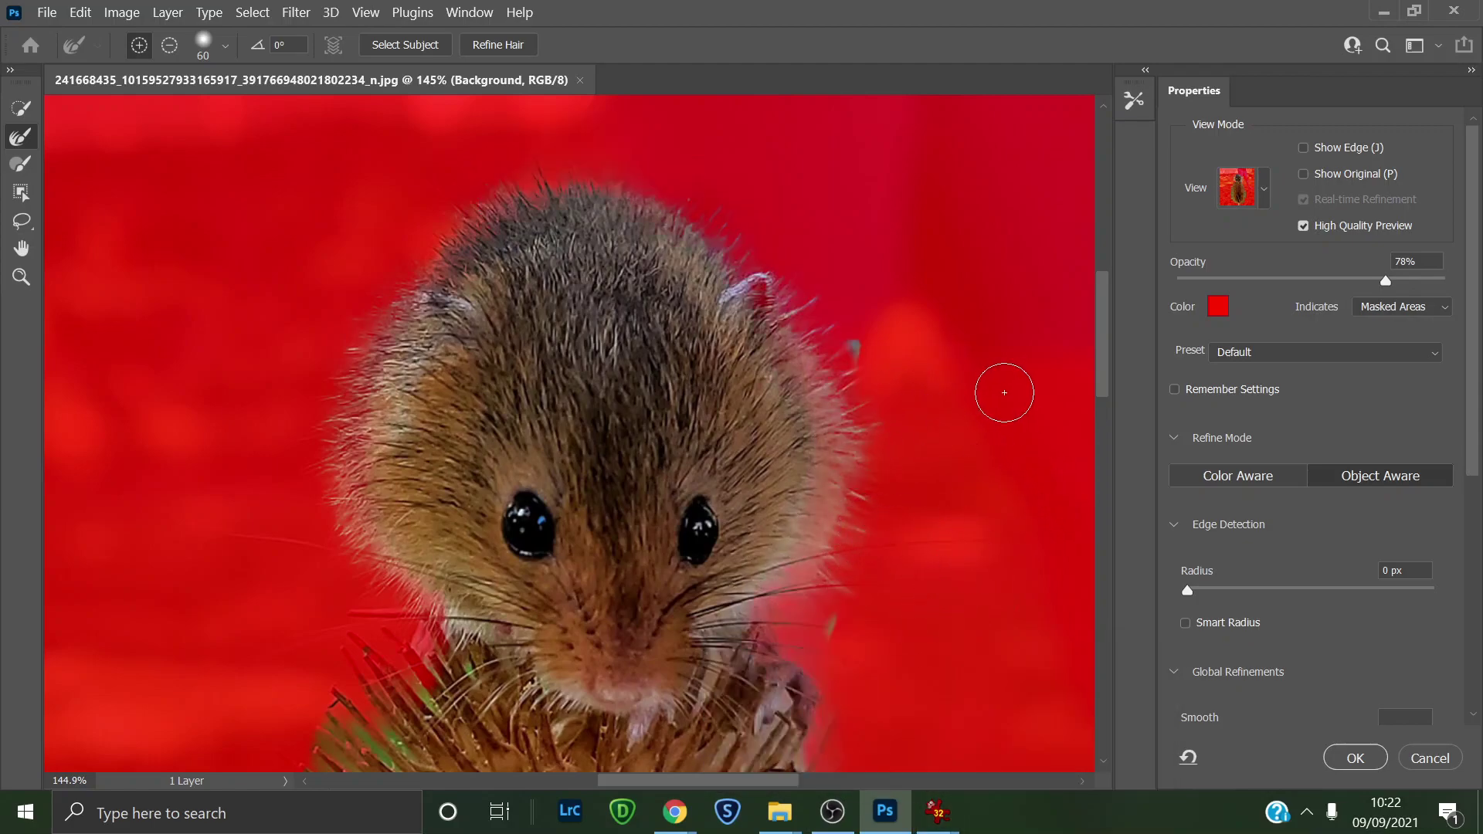
drag(847, 343, 888, 390)
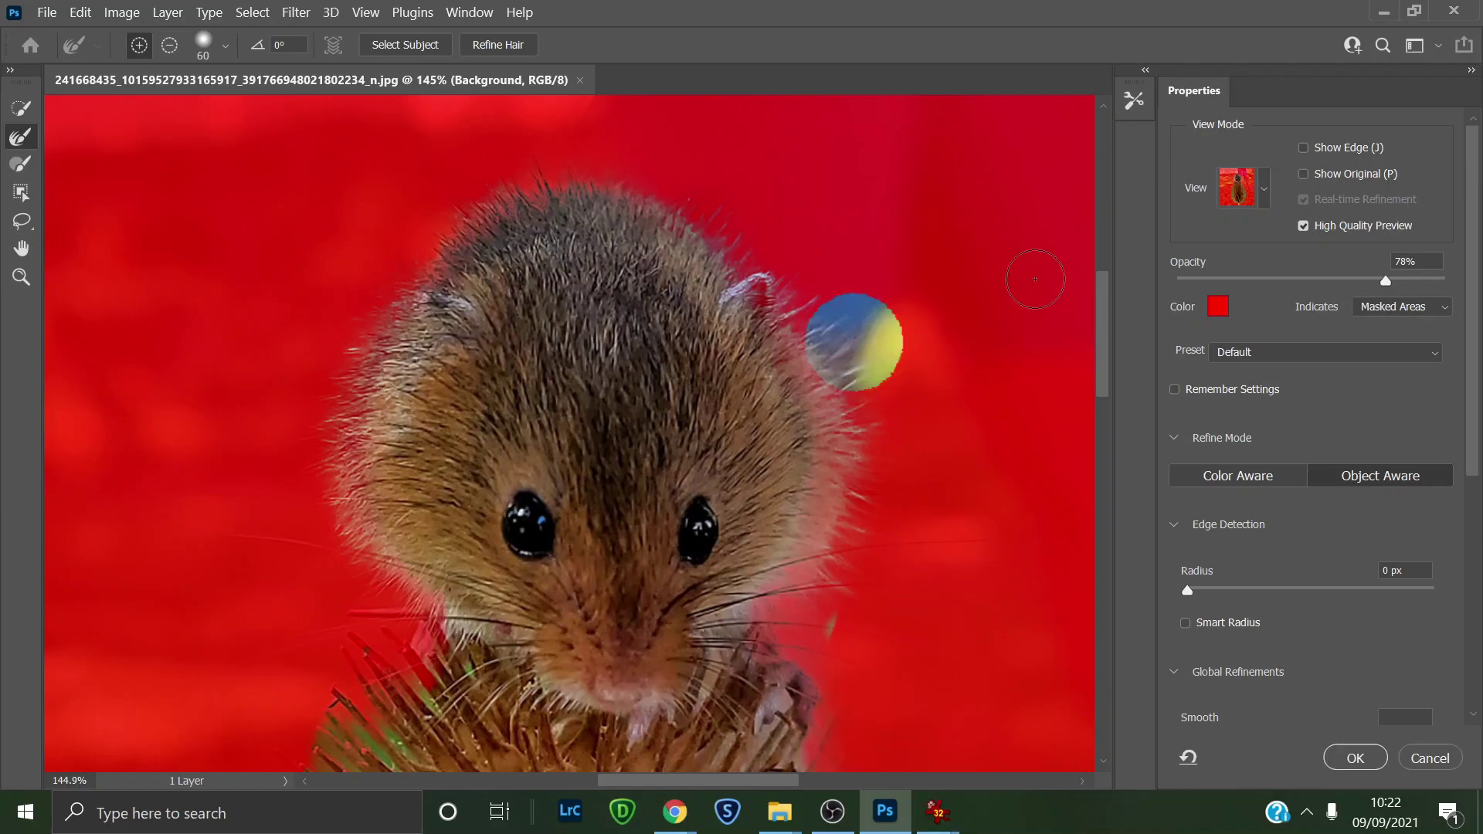
Step: Refine the selection edge from the mouse's paw down the right side of the teasel's spikes
drag(1103, 329, 1111, 401)
mouse_move(817, 252)
mouse_down()
mouse_move(873, 456)
mouse_move(926, 556)
mouse_move(1014, 816)
mouse_up()
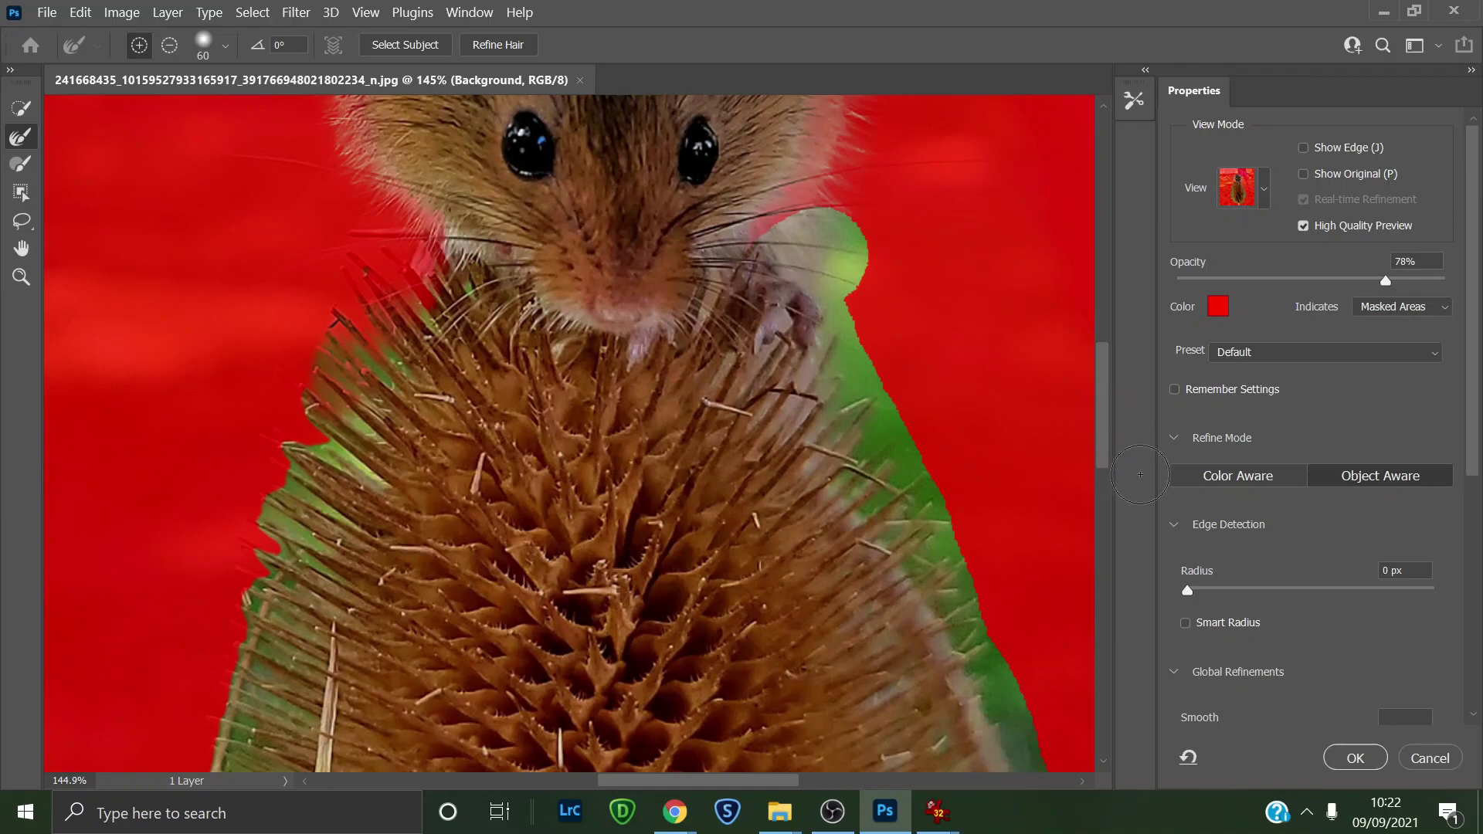
drag(1103, 429, 1103, 509)
mouse_move(974, 292)
mouse_down()
mouse_move(1065, 652)
mouse_move(1037, 762)
mouse_up()
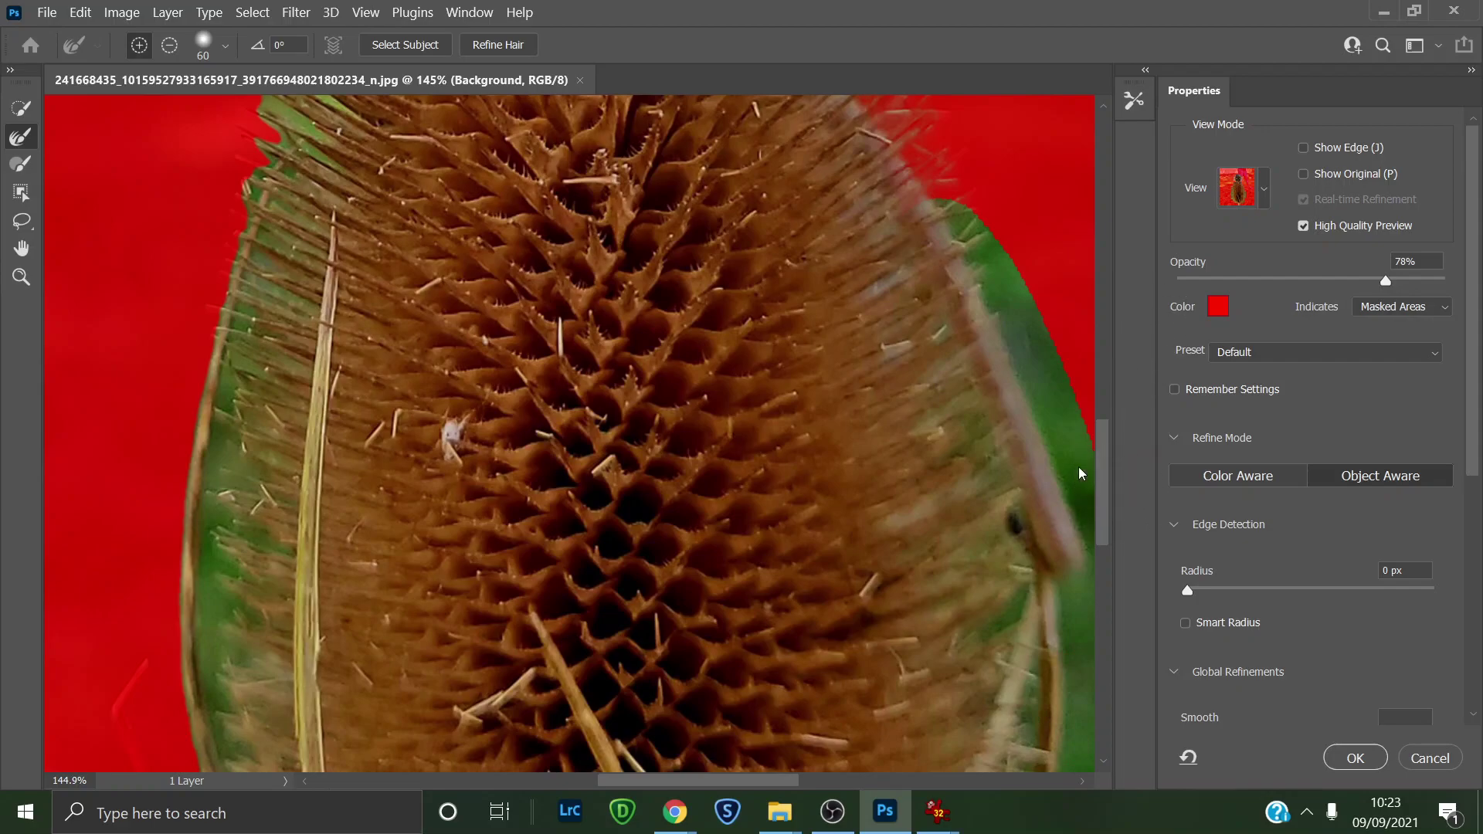
Step: Brush the Refine Edge tool along the teasel's lower right edge, curved bract and underside beside the stem
click(21, 275)
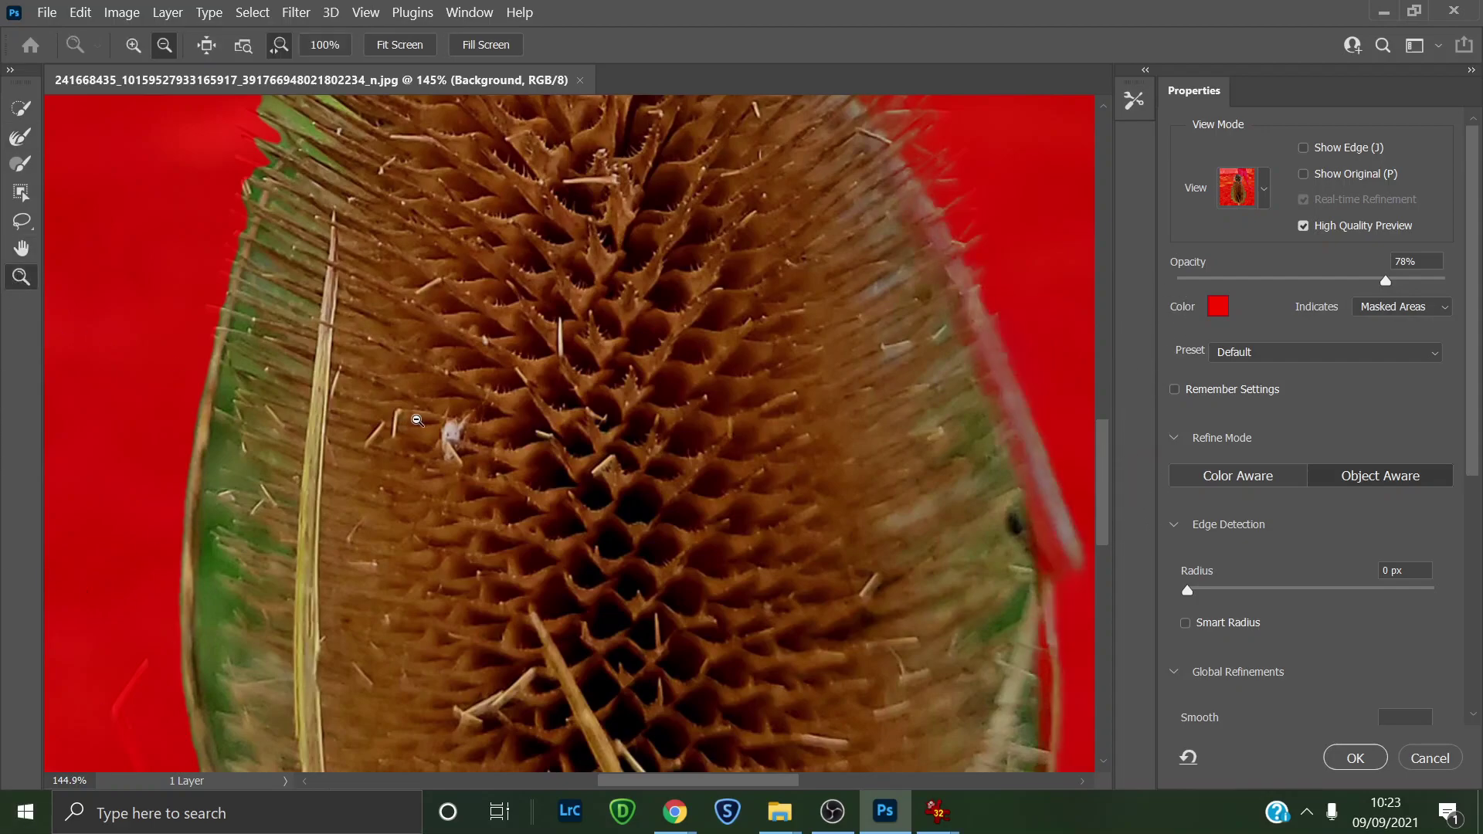
scroll(420, 420, down, 10)
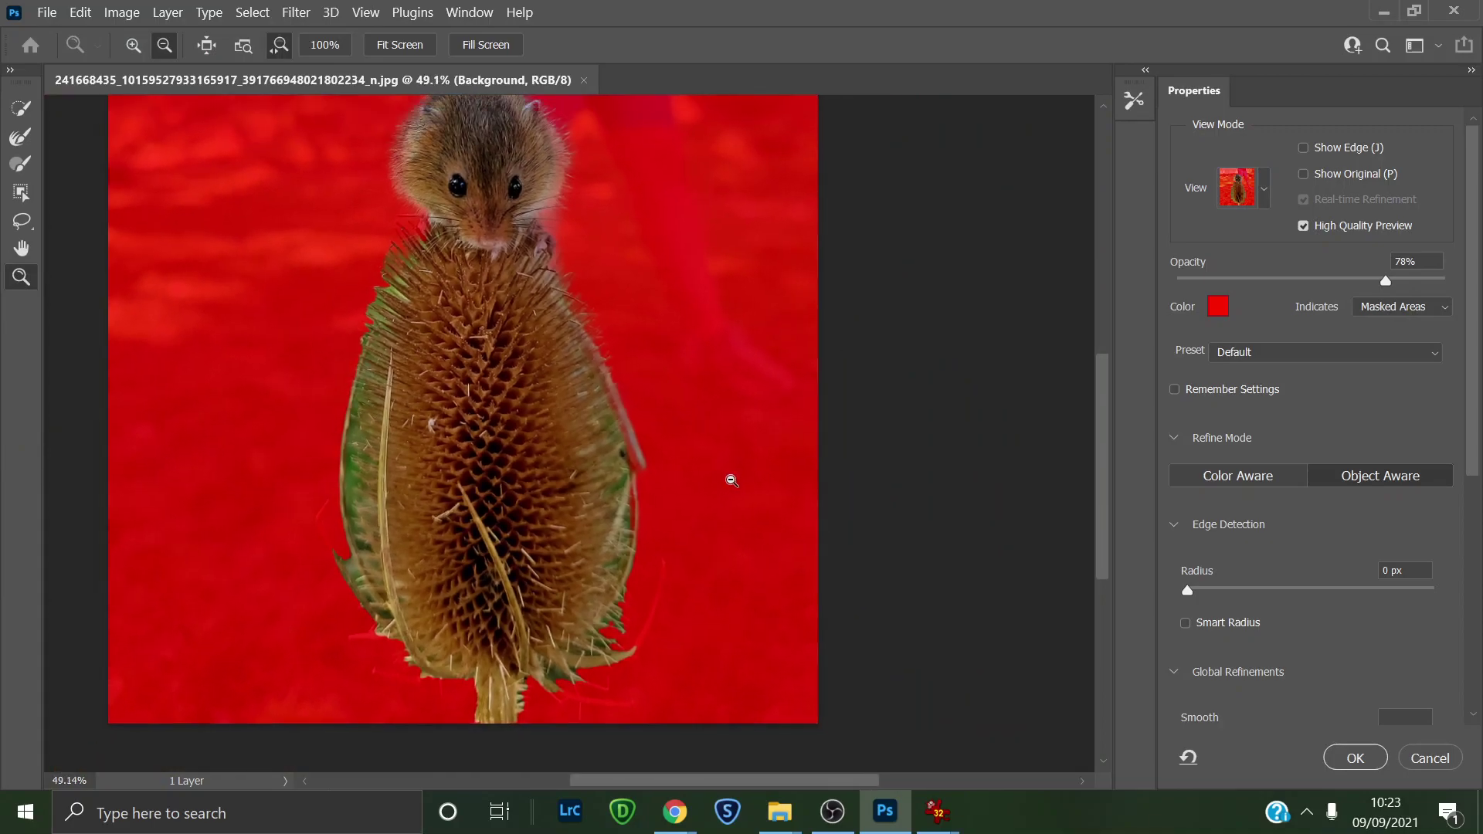
click(19, 139)
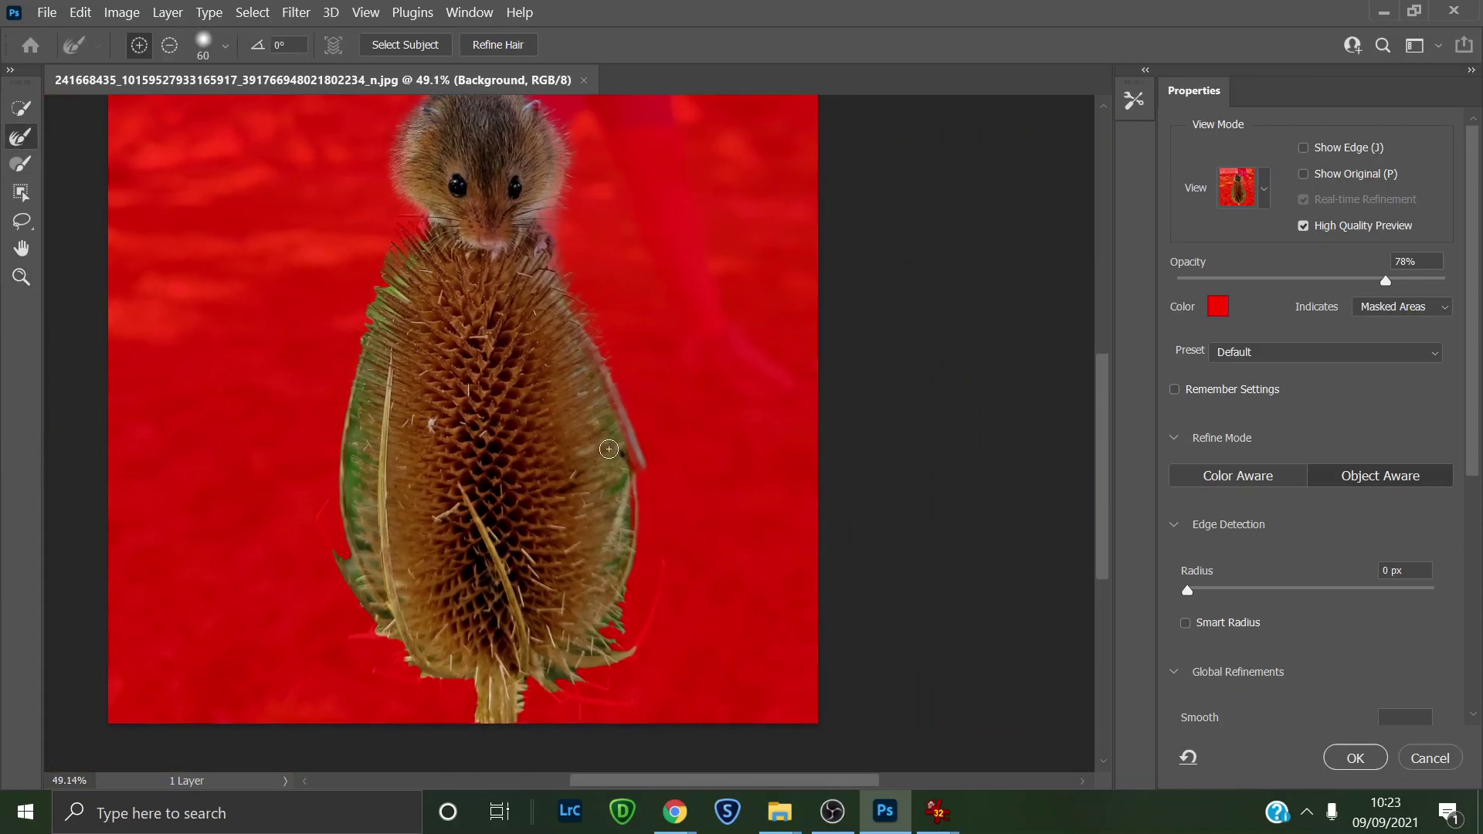
drag(636, 463, 633, 551)
drag(659, 606, 664, 585)
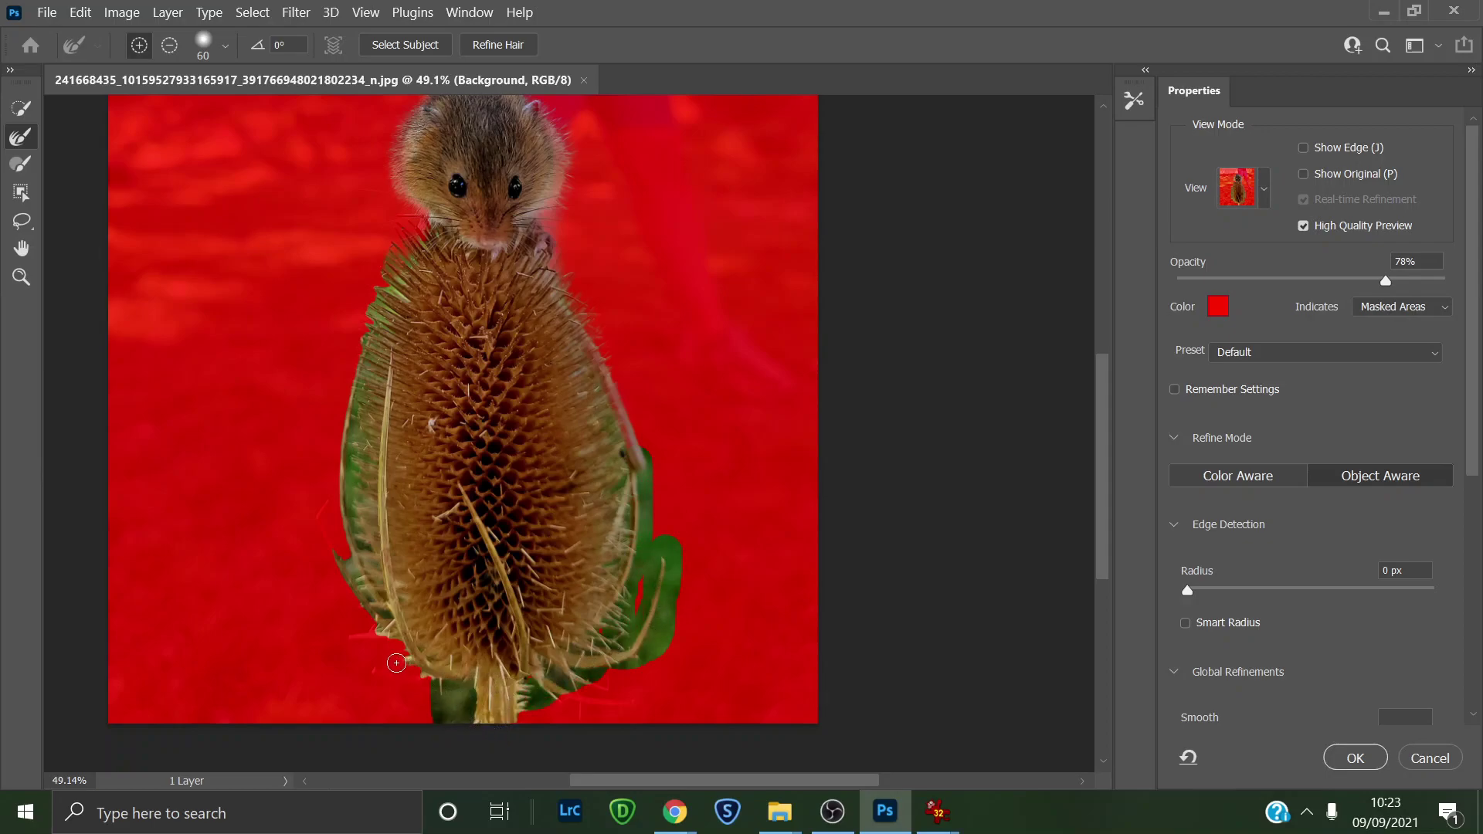
Step: Refine the teasel's left edge from base to top, and rework the stem and the thin bracts beneath the head
mouse_move(381, 631)
mouse_down()
mouse_move(341, 591)
mouse_move(330, 534)
mouse_move(362, 593)
mouse_move(346, 498)
mouse_up()
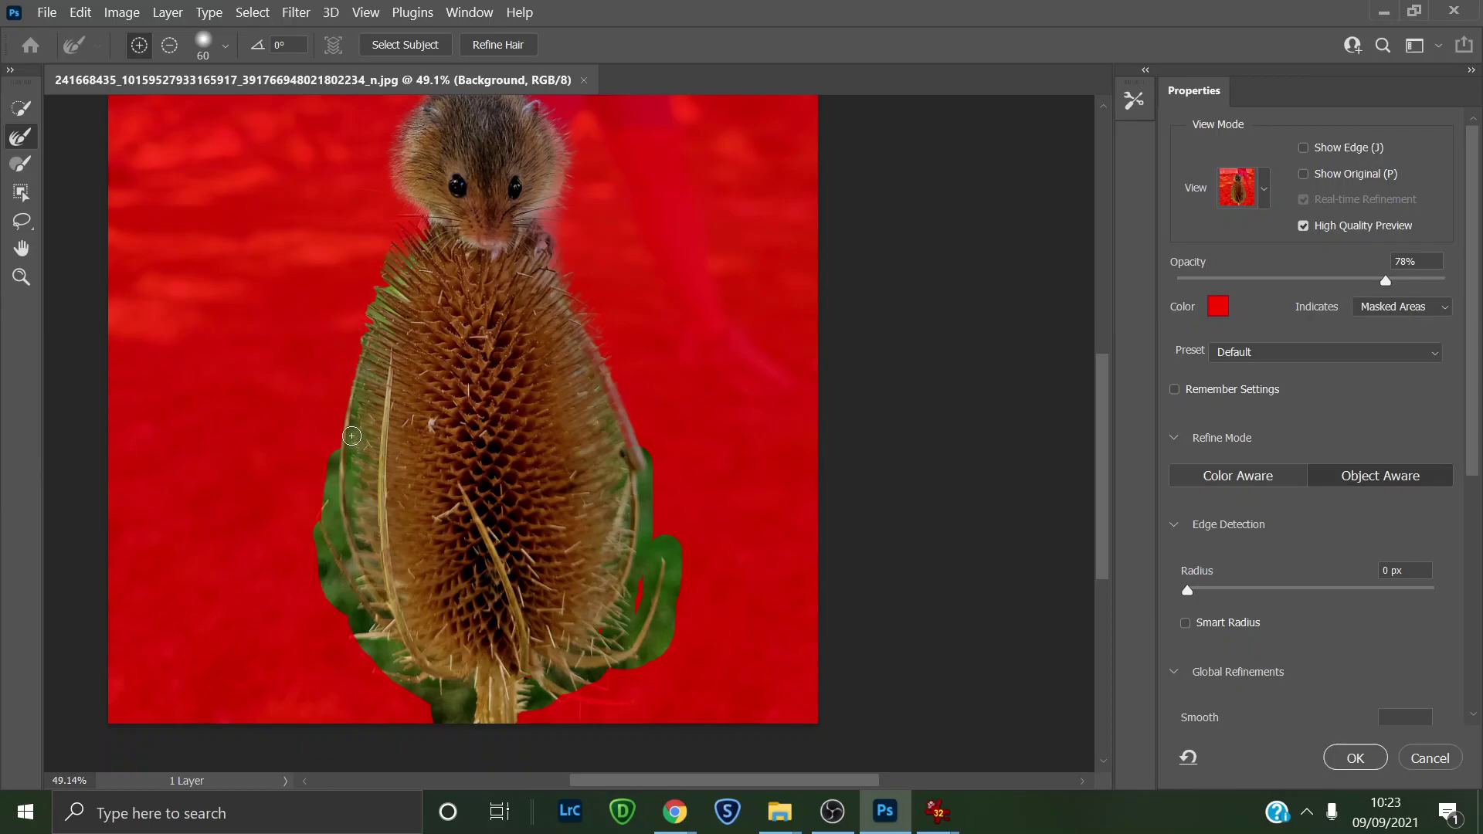
drag(368, 311, 436, 230)
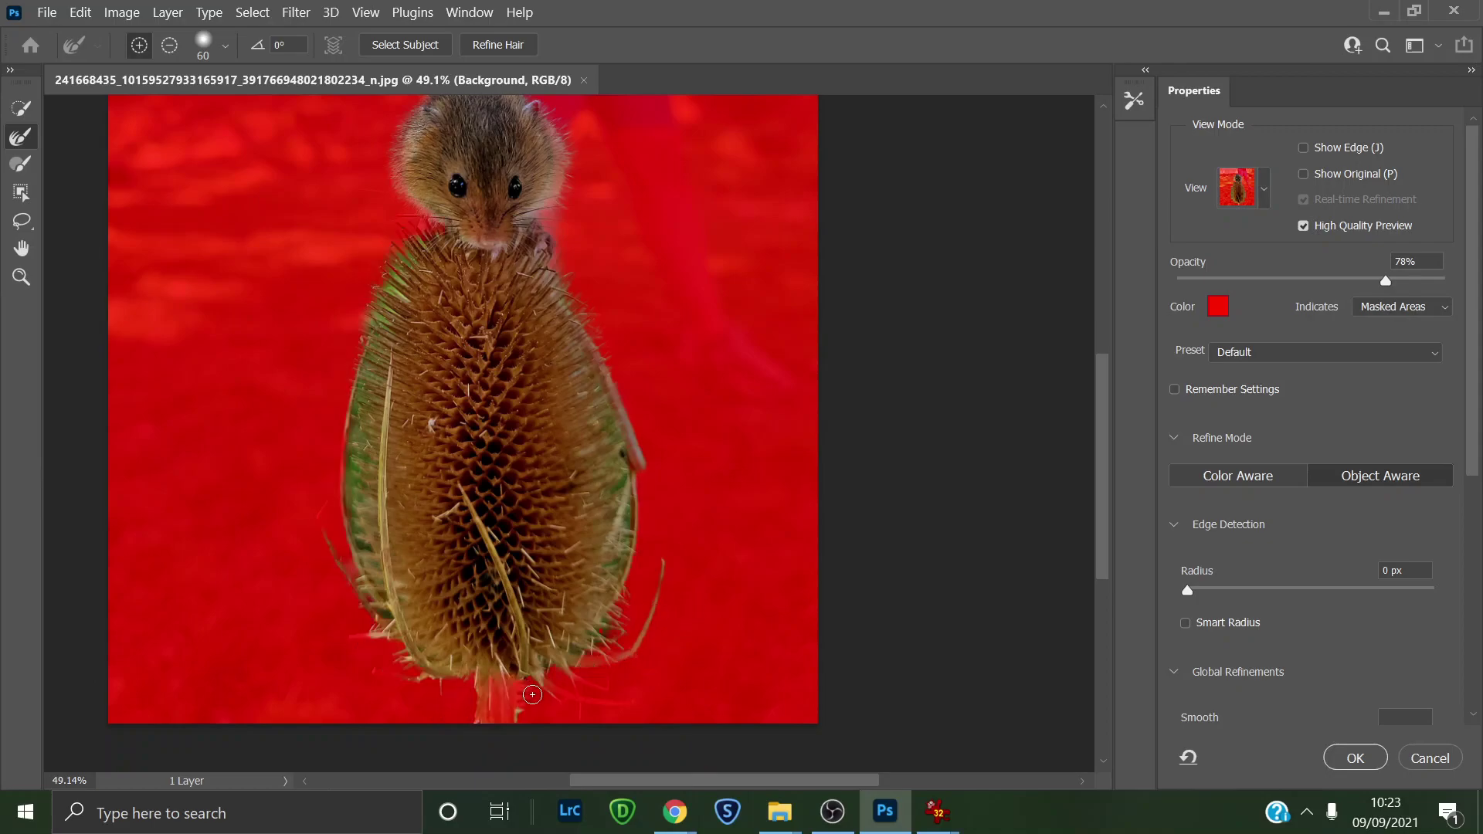
drag(513, 716, 496, 683)
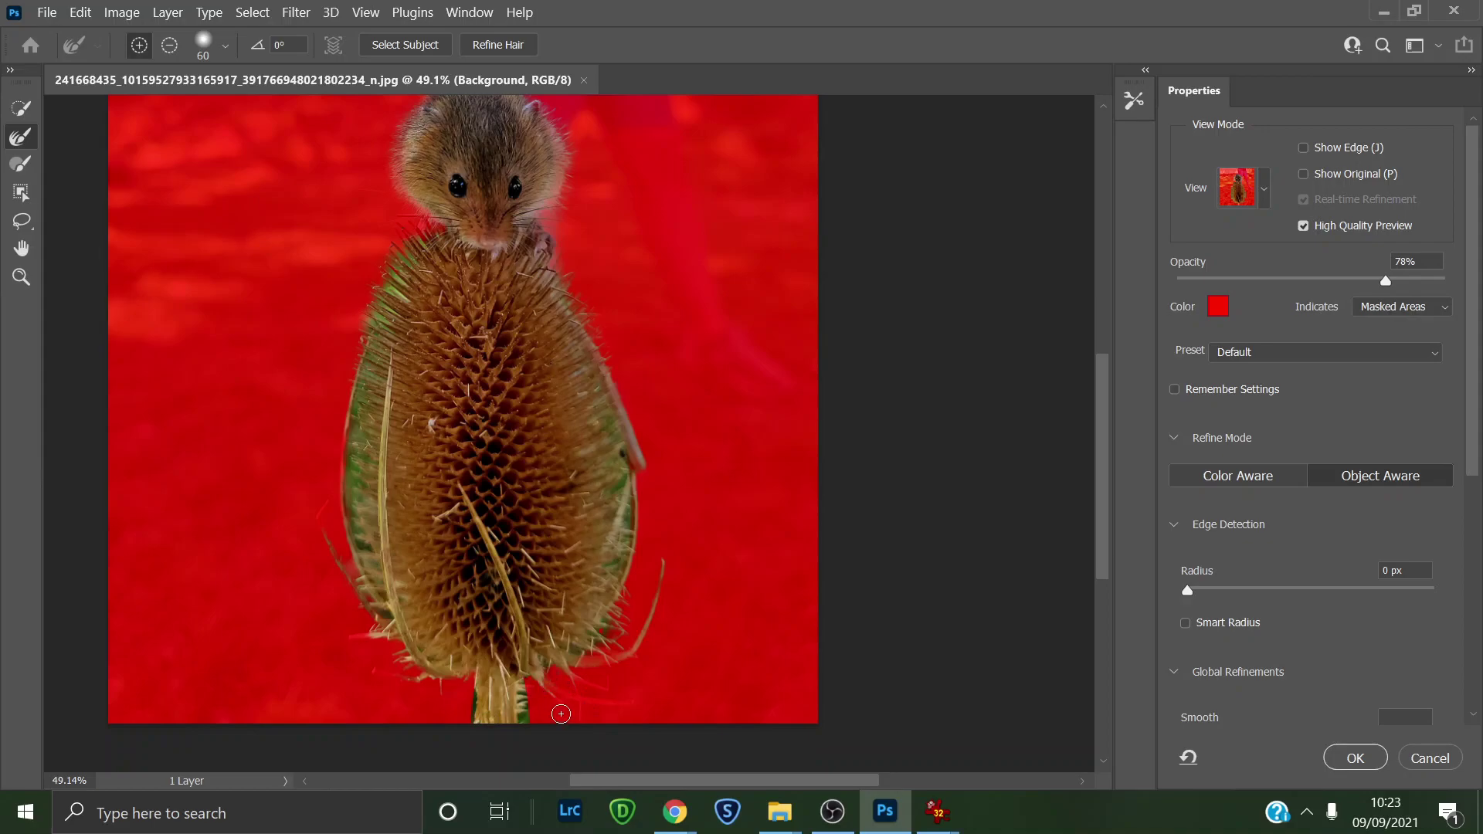
drag(559, 715, 564, 695)
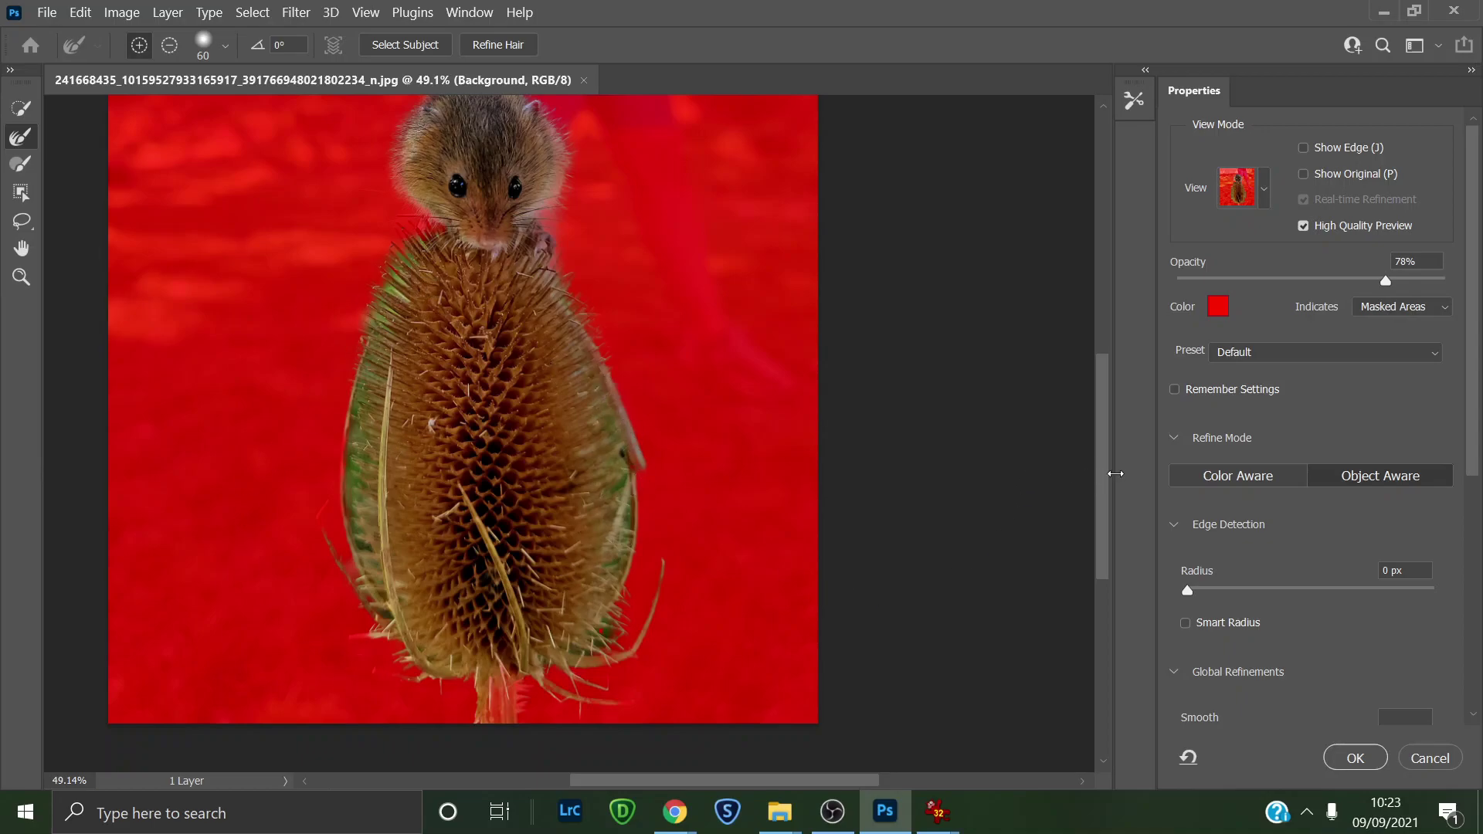
Step: Check the refined fur edges, apply the refinement, and invert the selection to cover the background
drag(1101, 476, 1100, 420)
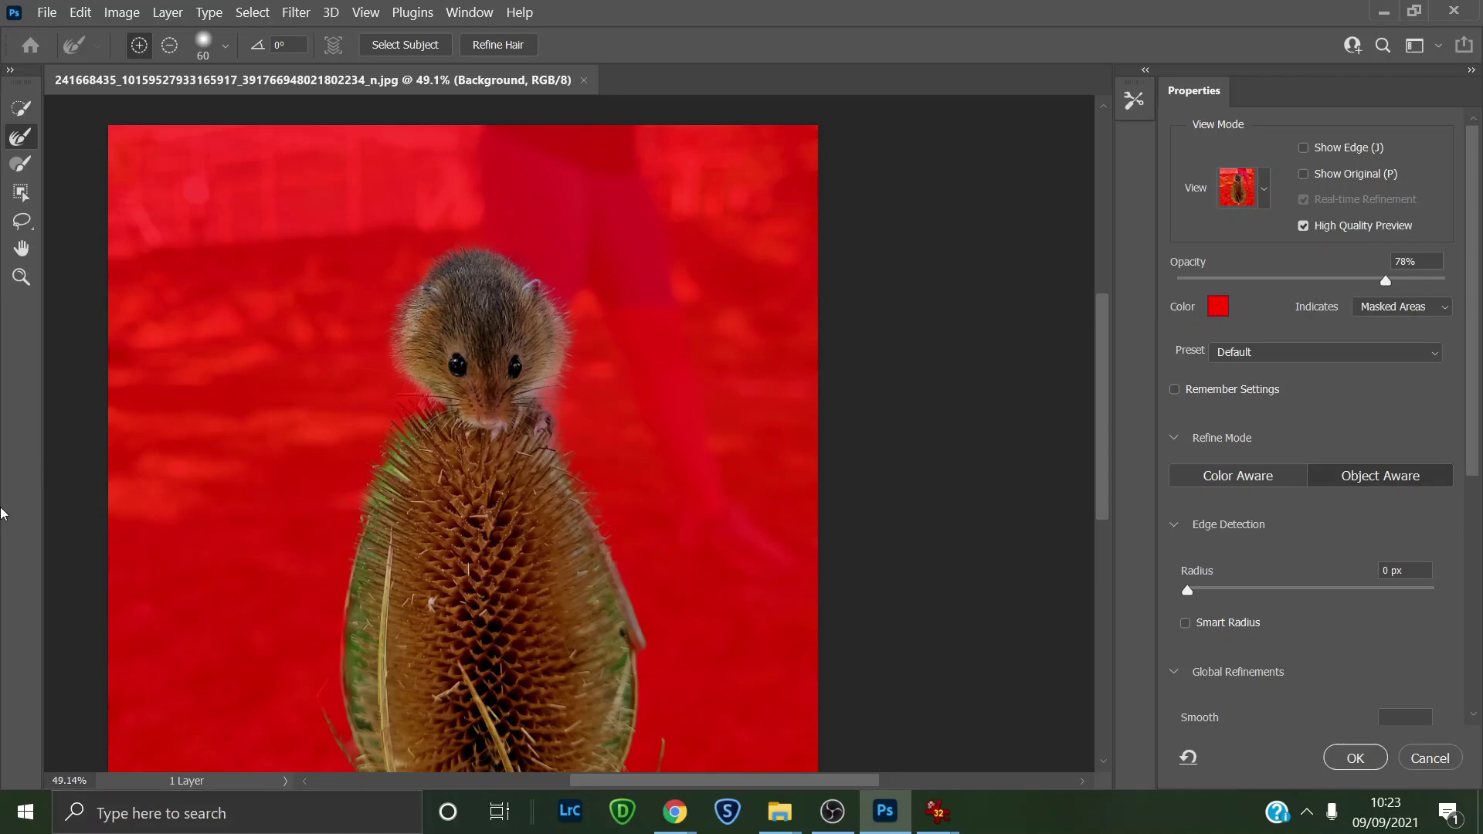
click(22, 276)
drag(506, 352, 678, 365)
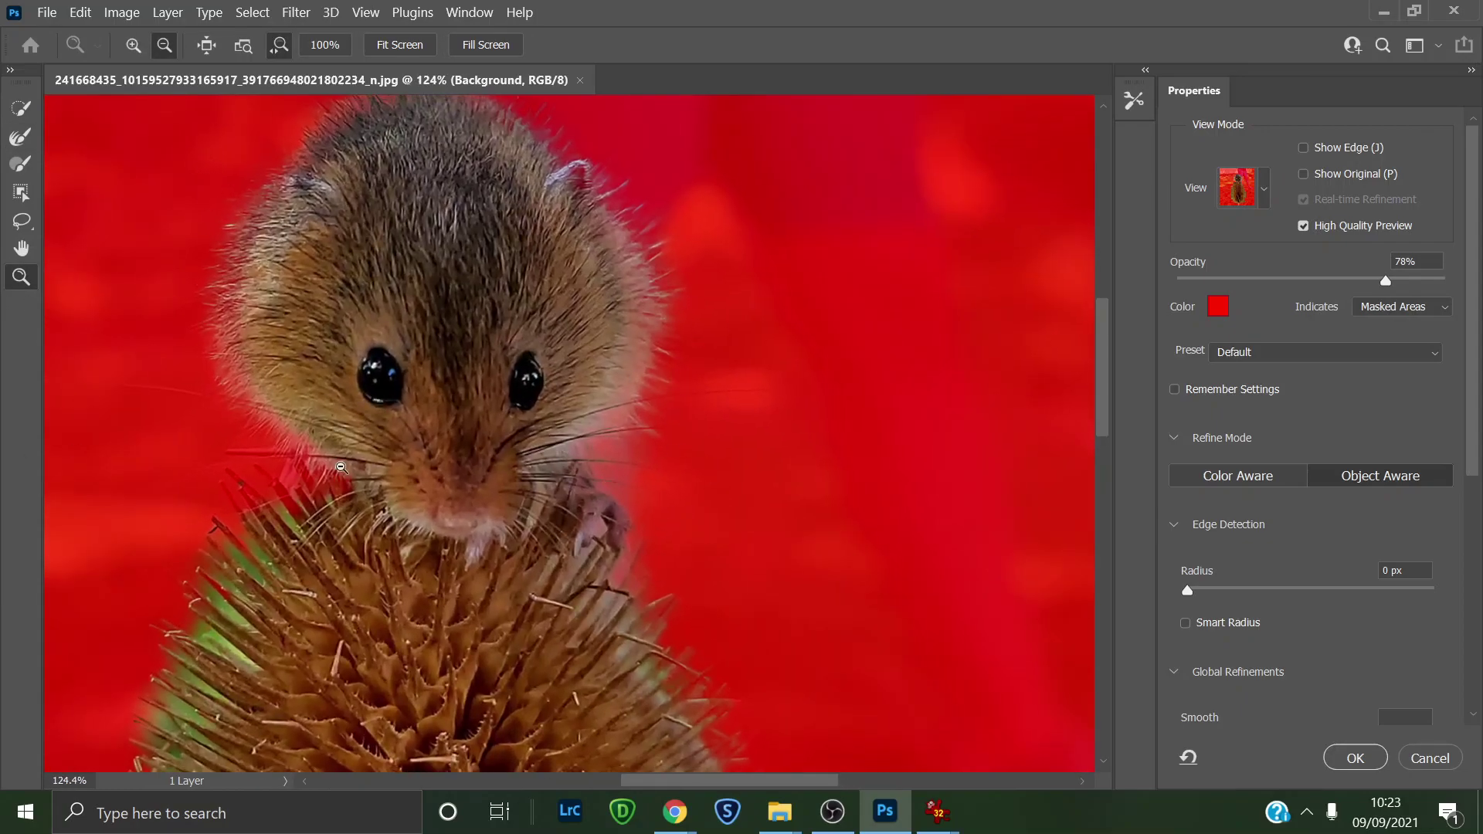
drag(479, 405, 397, 424)
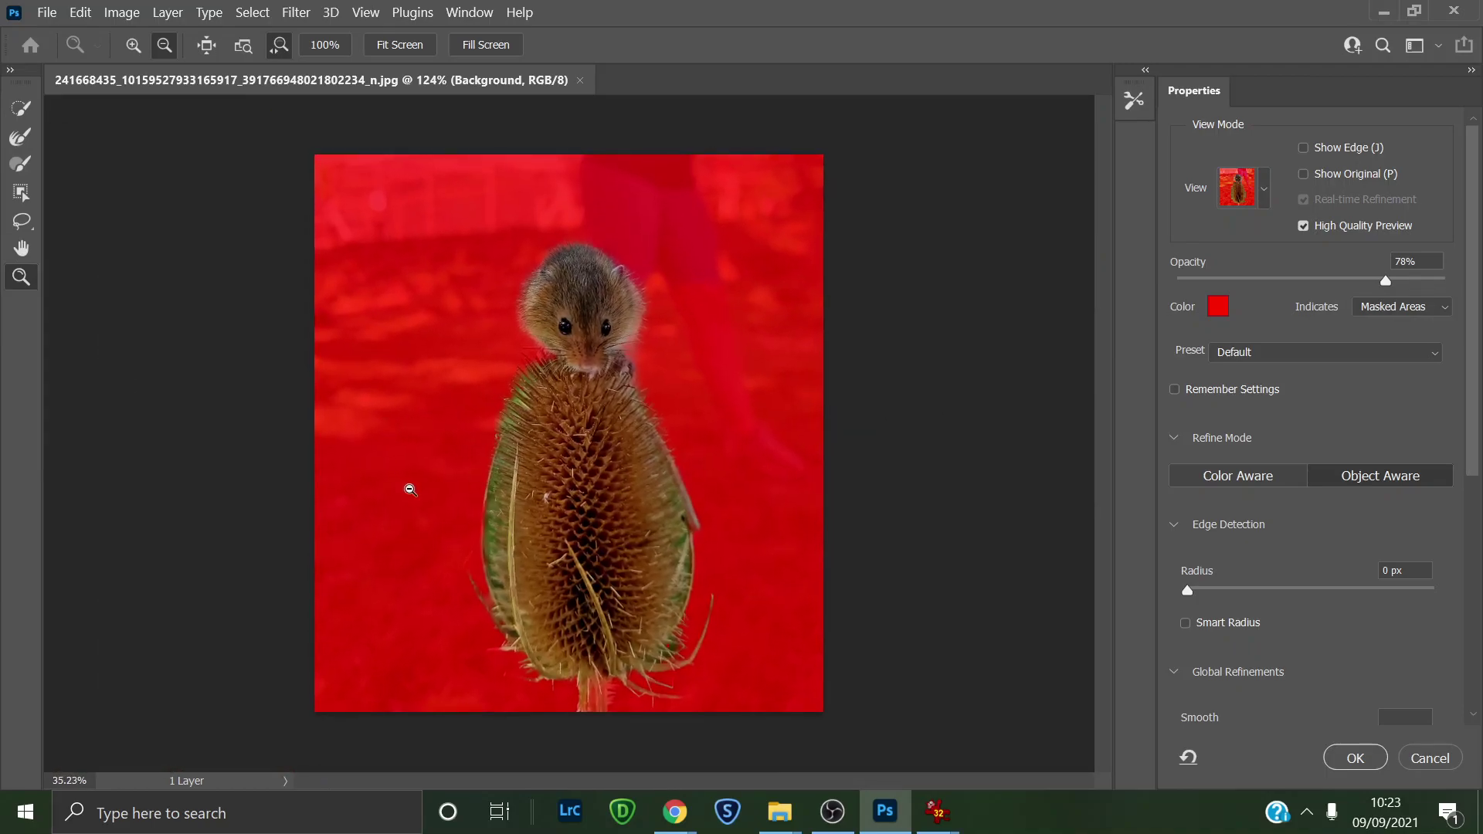
click(1353, 764)
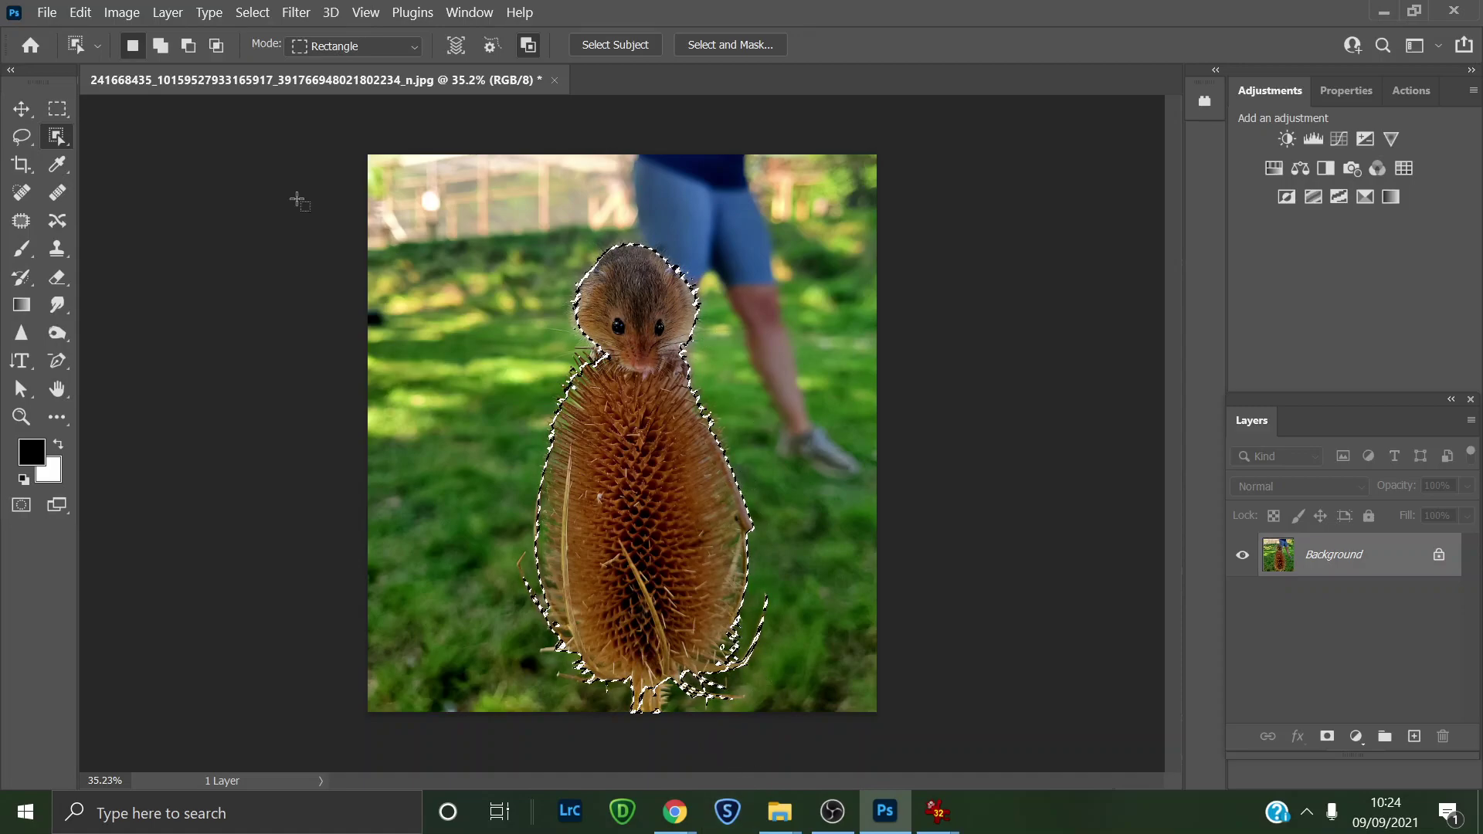
click(258, 21)
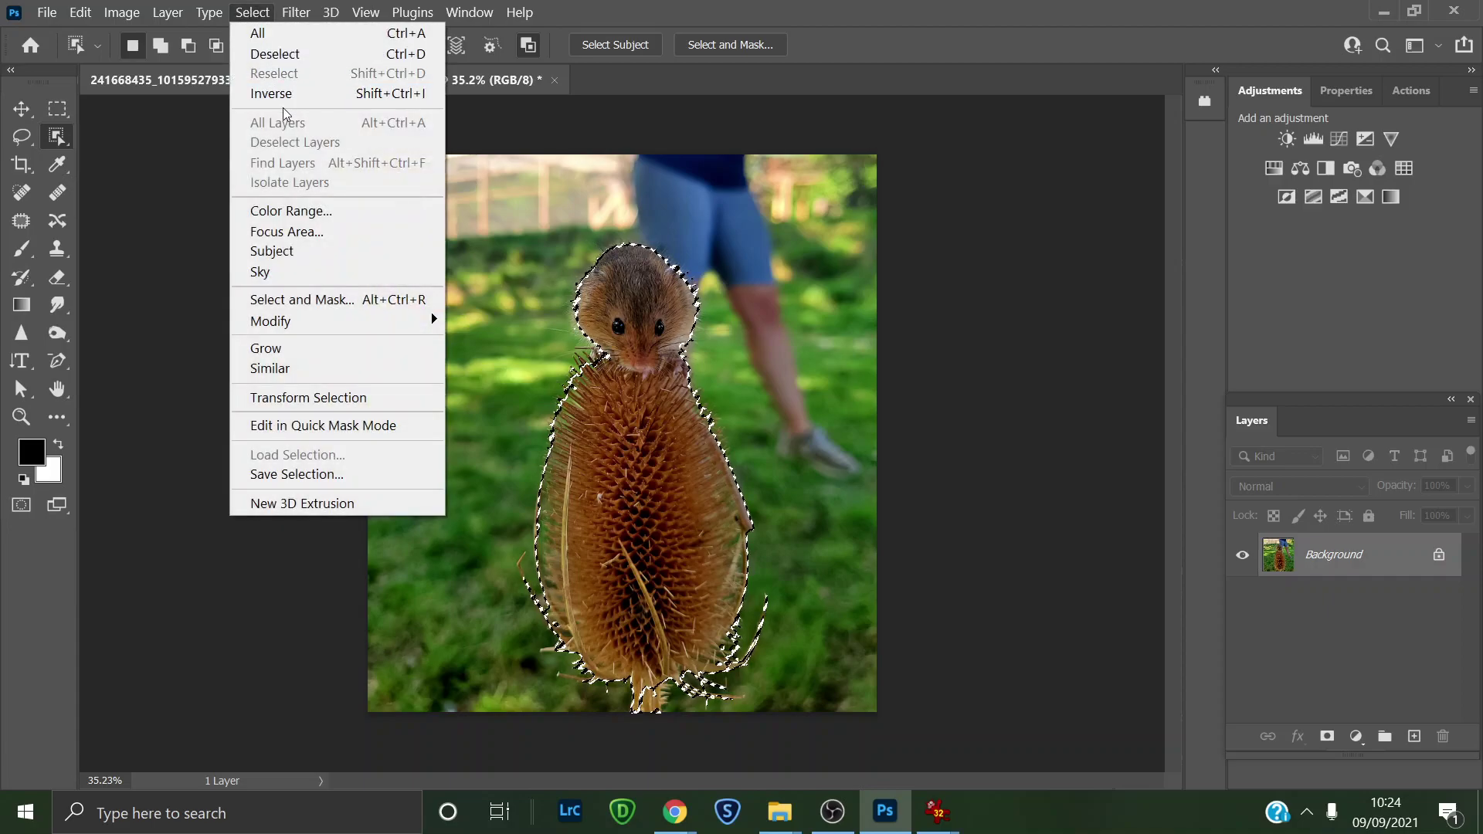
click(285, 95)
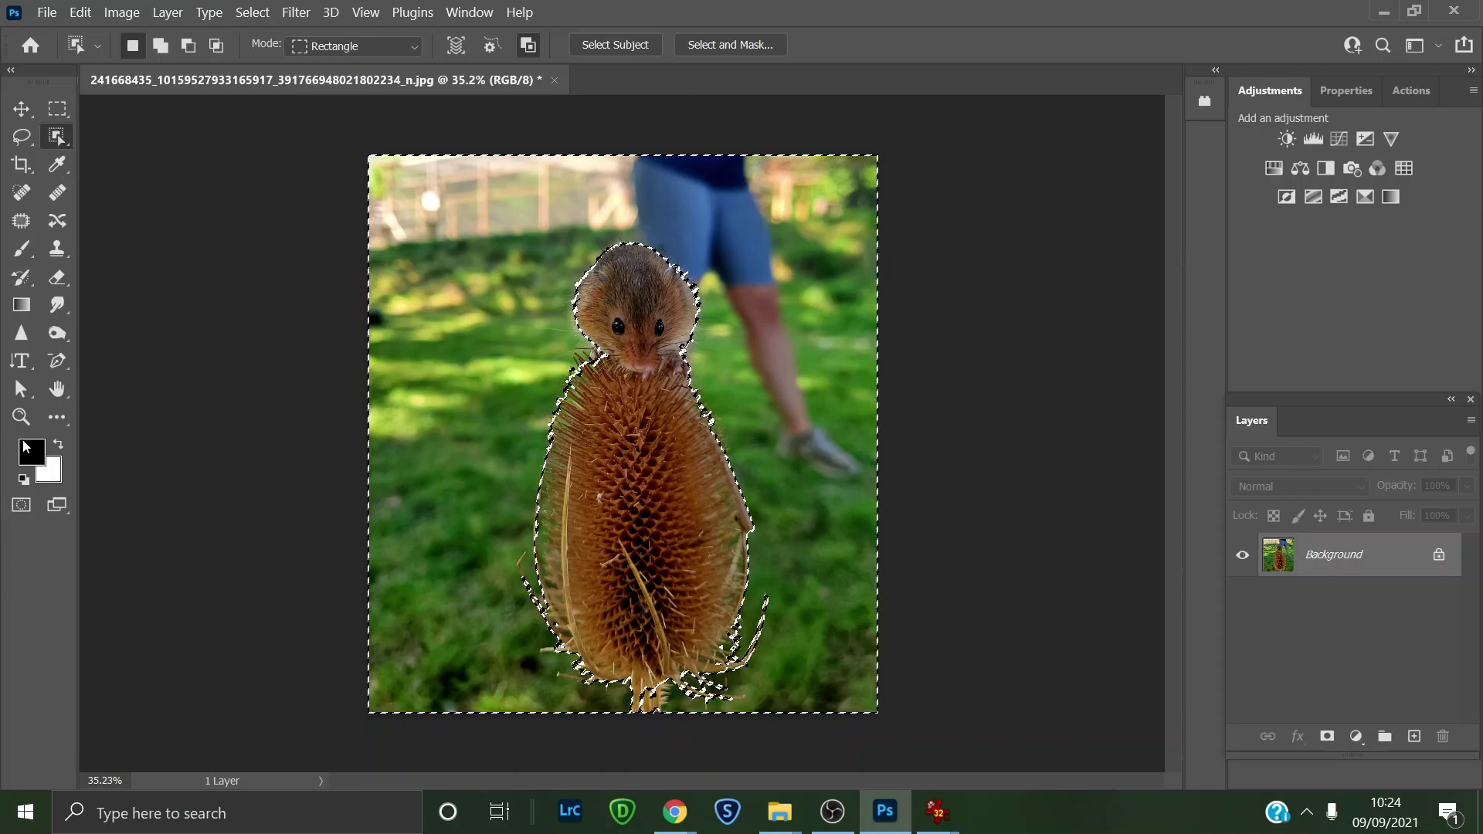
Step: Use the Clone Stamp to cover the person's shoe and bare leg beside the teasel with grass
click(21, 388)
click(21, 417)
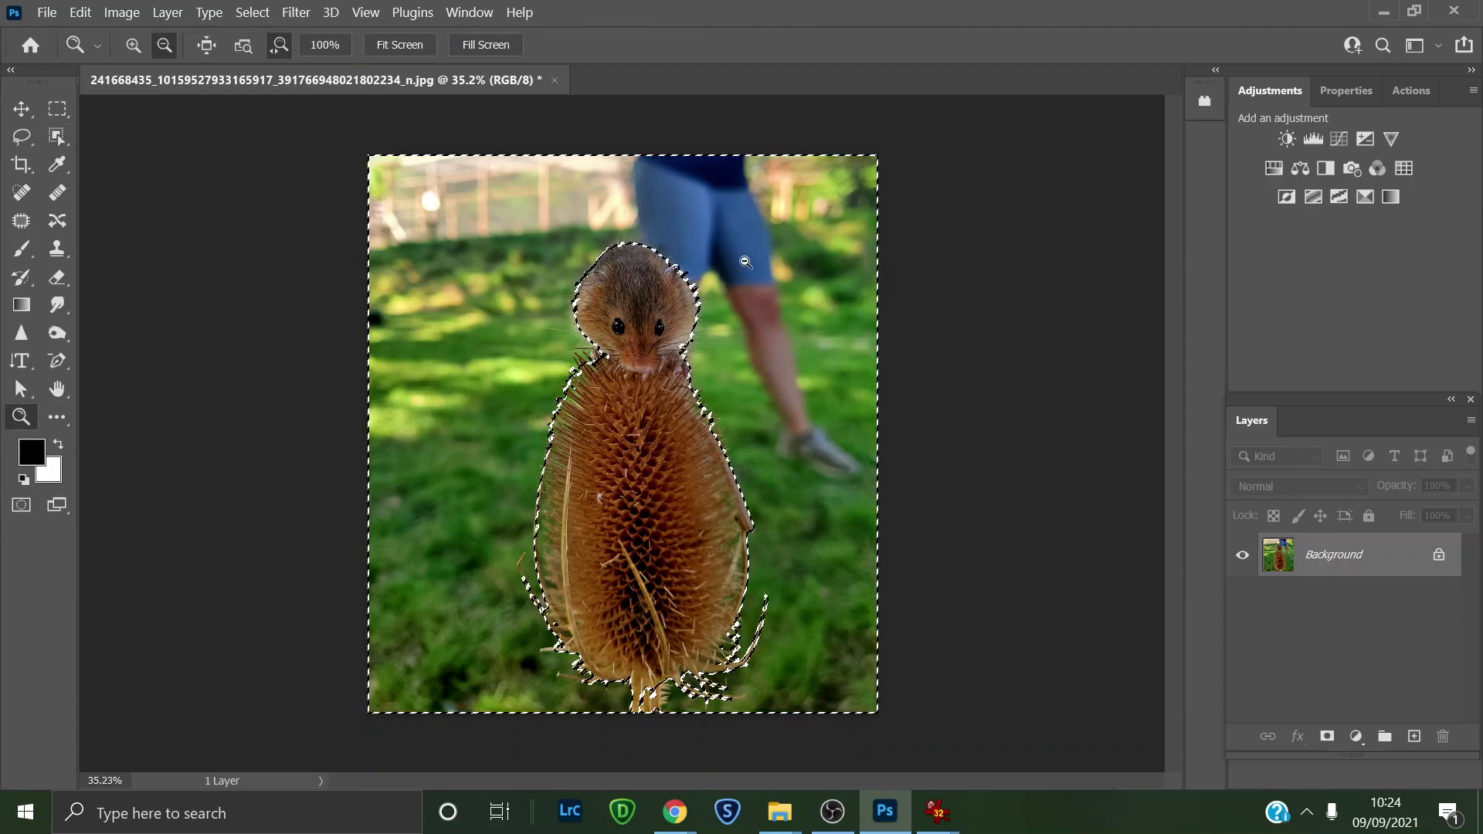
scroll(777, 322, up, 1)
scroll(645, 284, up, 3)
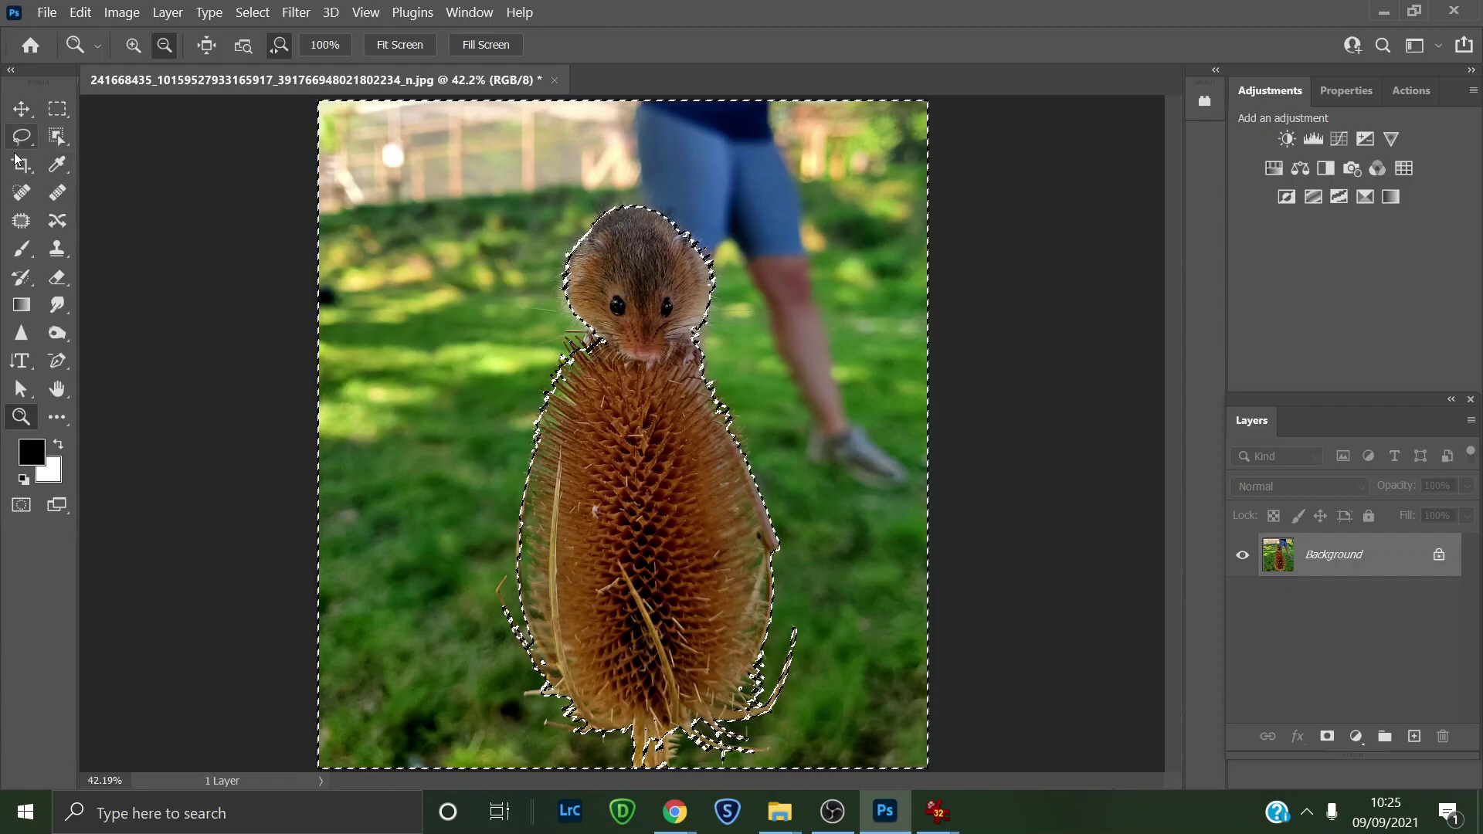
key(w)
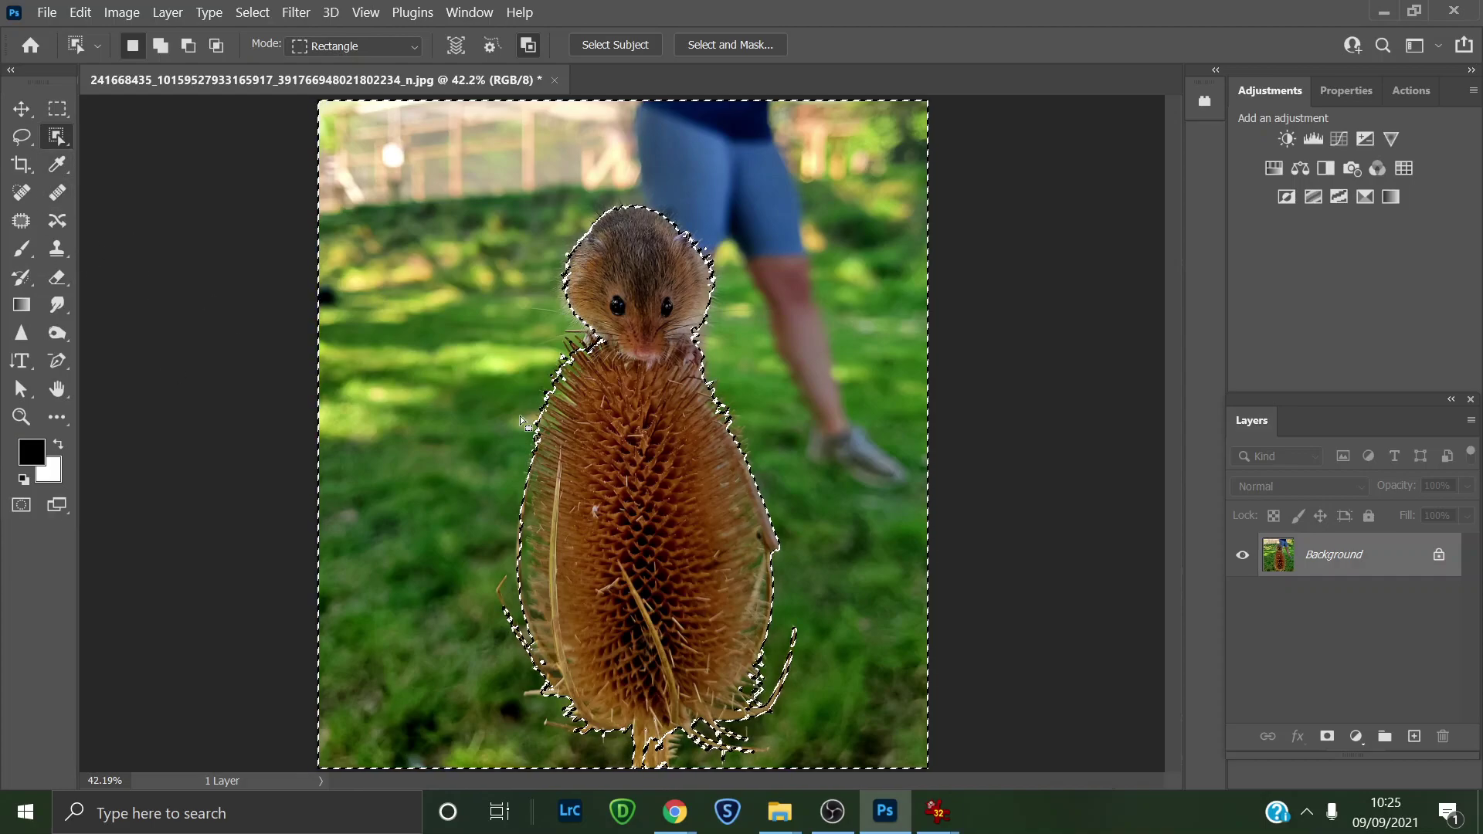
click(56, 249)
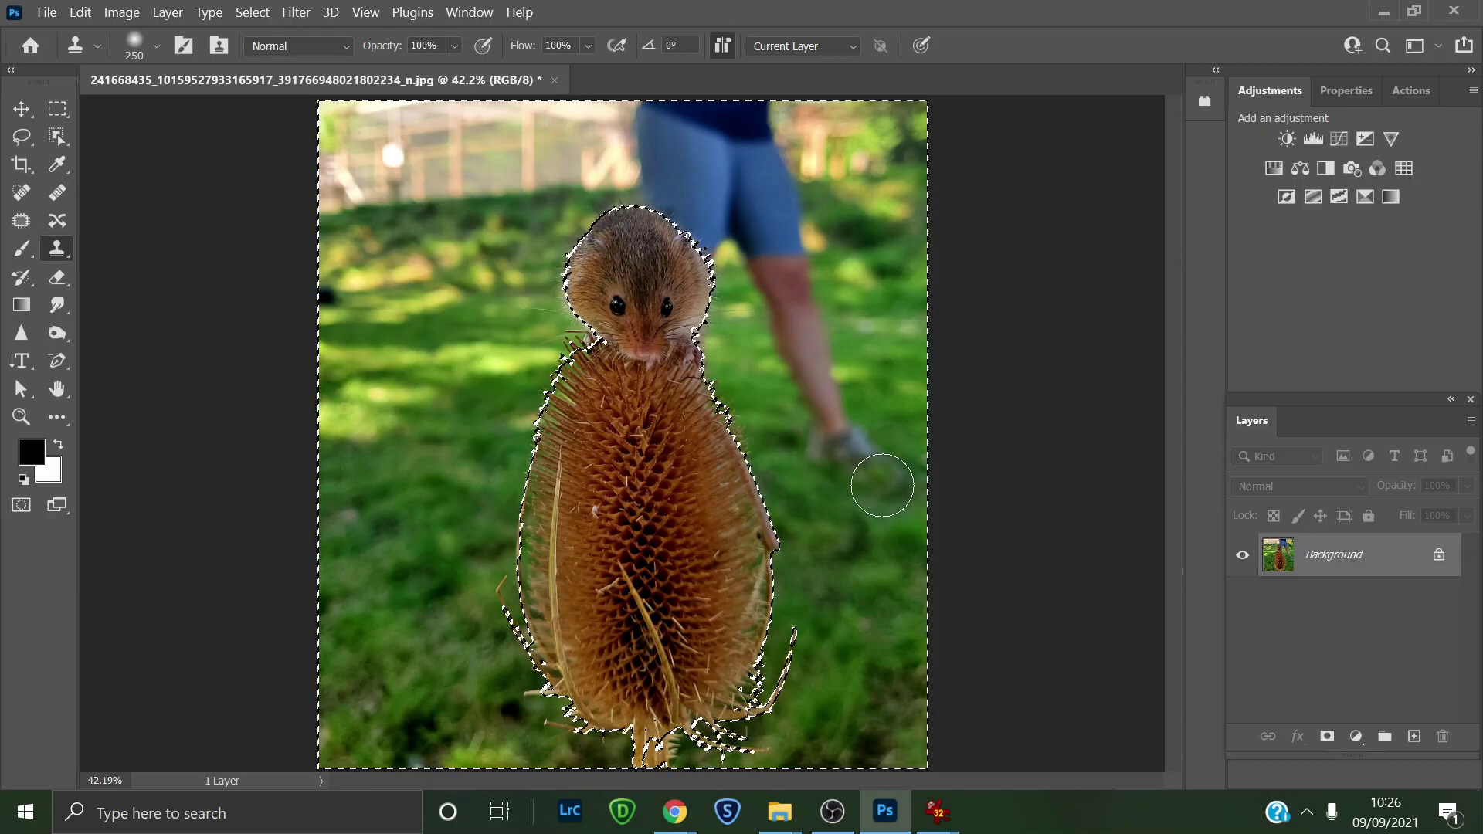
mouse_move(871, 477)
mouse_down()
mouse_move(837, 430)
mouse_move(834, 447)
mouse_up()
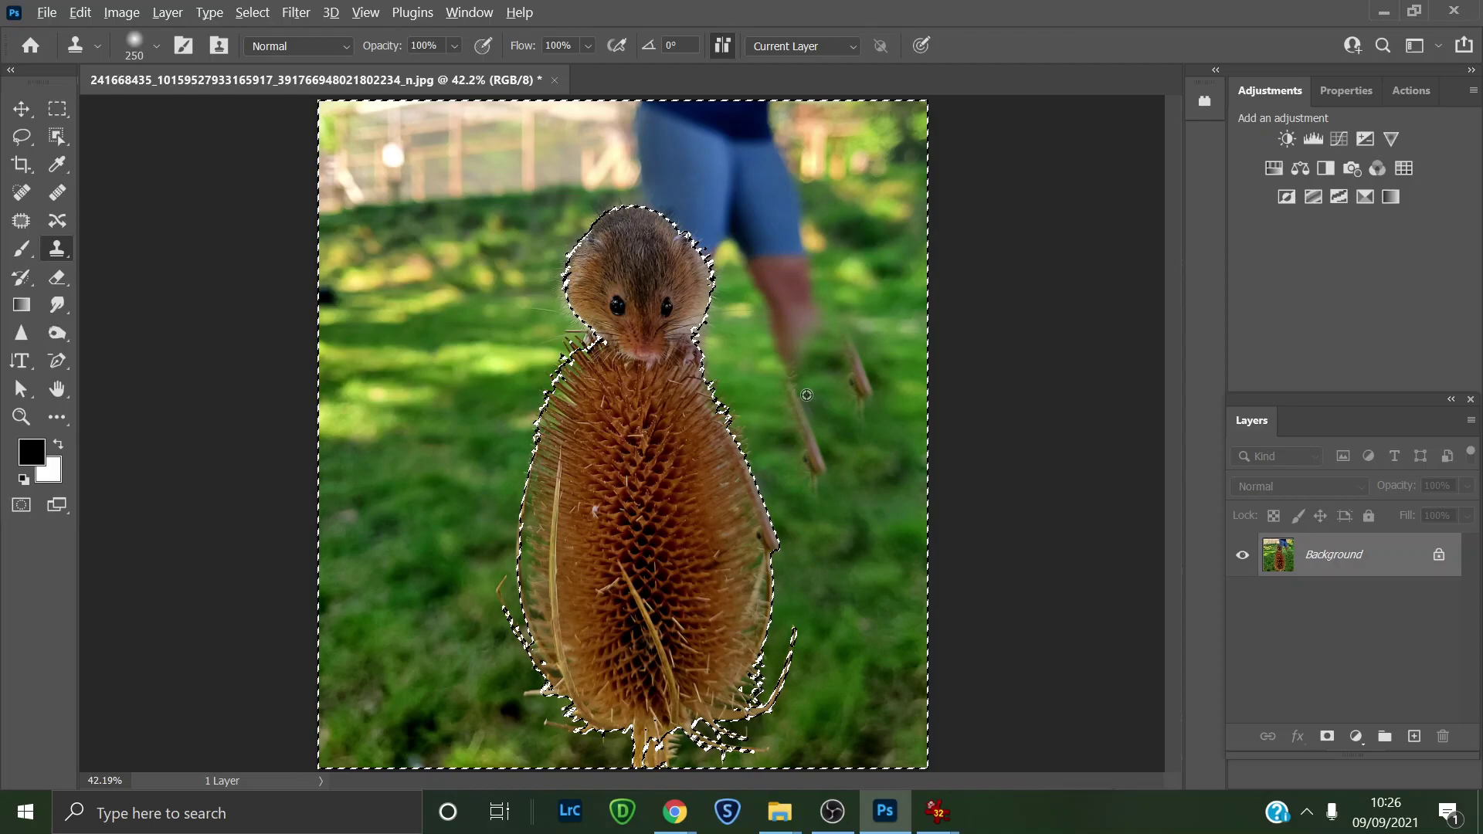
alt+click(803, 439)
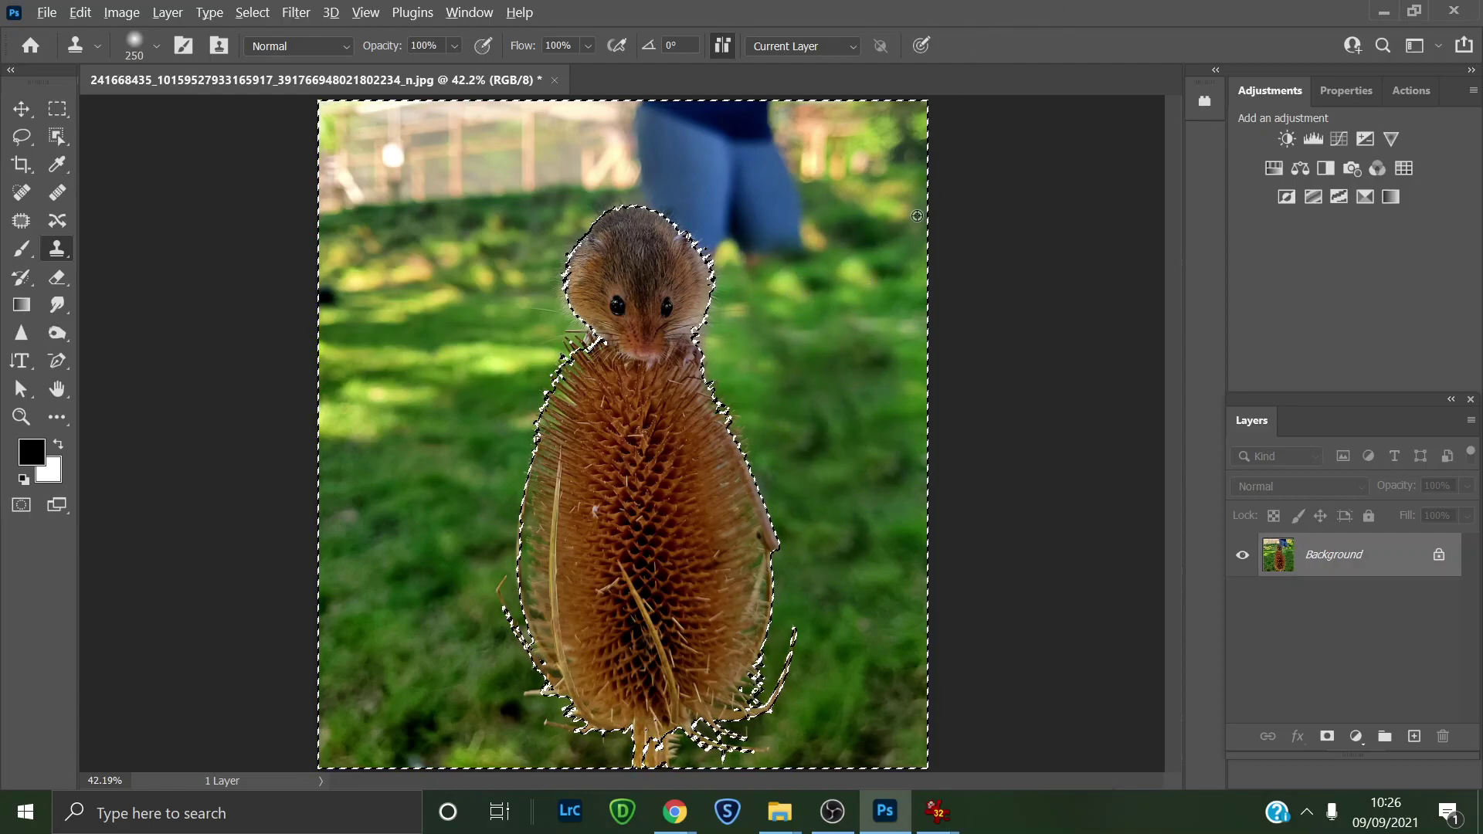
Step: Clone grass over the lower parts of the blue shorts beside the mouse and blend the area where they were
drag(760, 233, 698, 278)
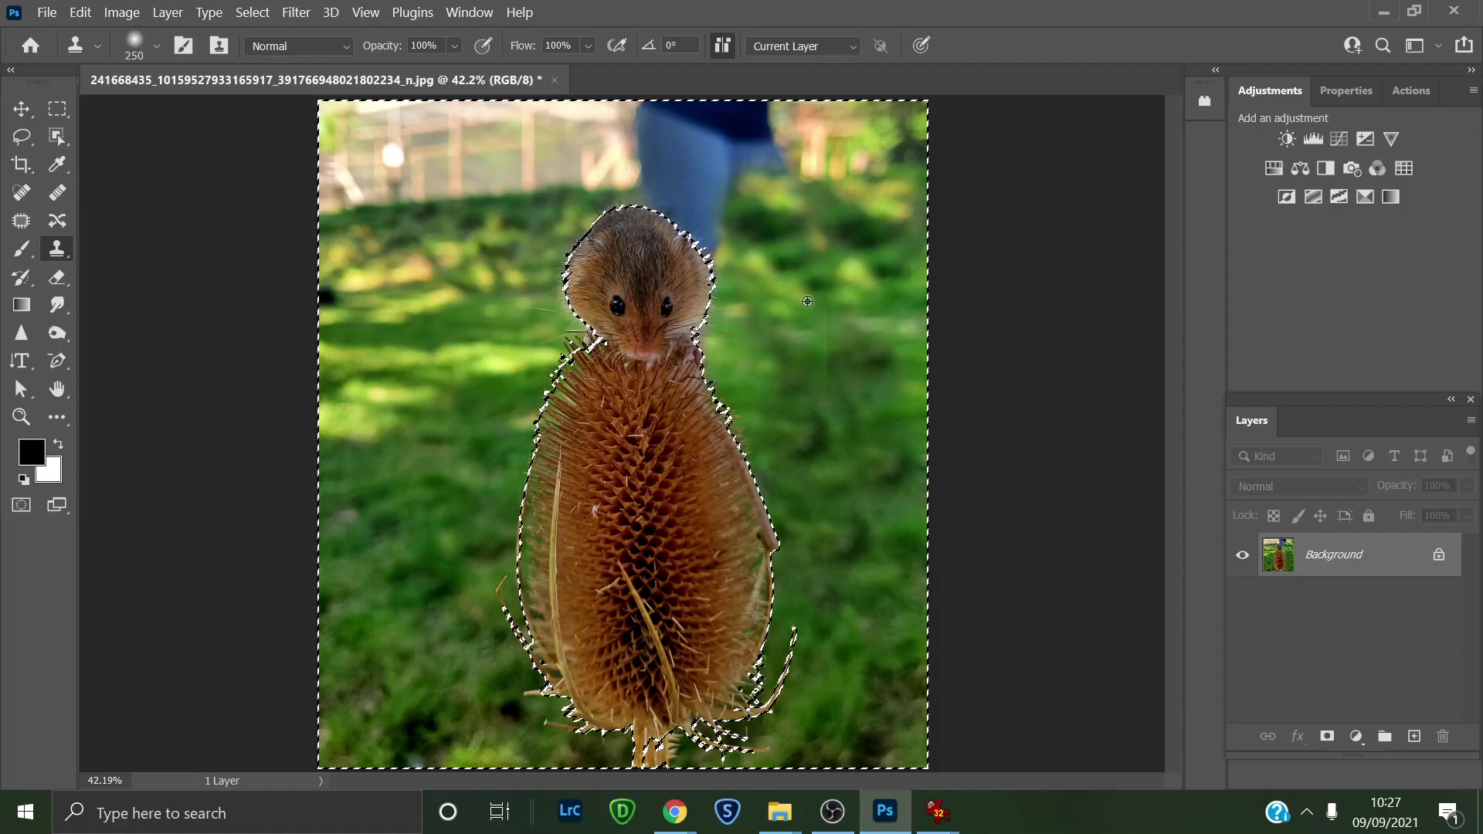
alt+click(772, 254)
mouse_move(721, 254)
mouse_down()
mouse_move(648, 190)
mouse_move(748, 266)
mouse_move(667, 257)
mouse_move(642, 236)
mouse_move(610, 260)
mouse_move(714, 236)
mouse_up()
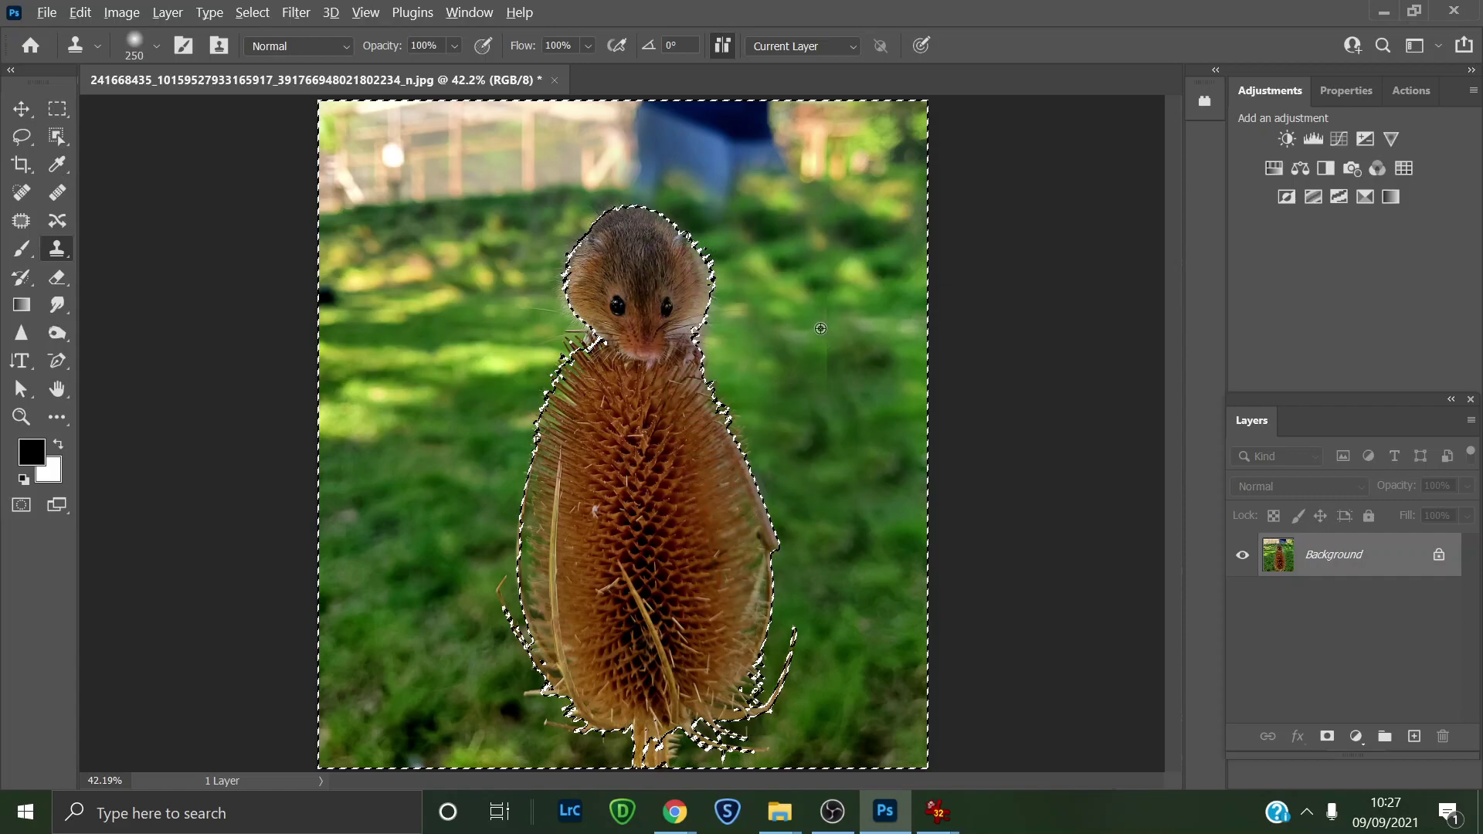
drag(797, 194, 835, 193)
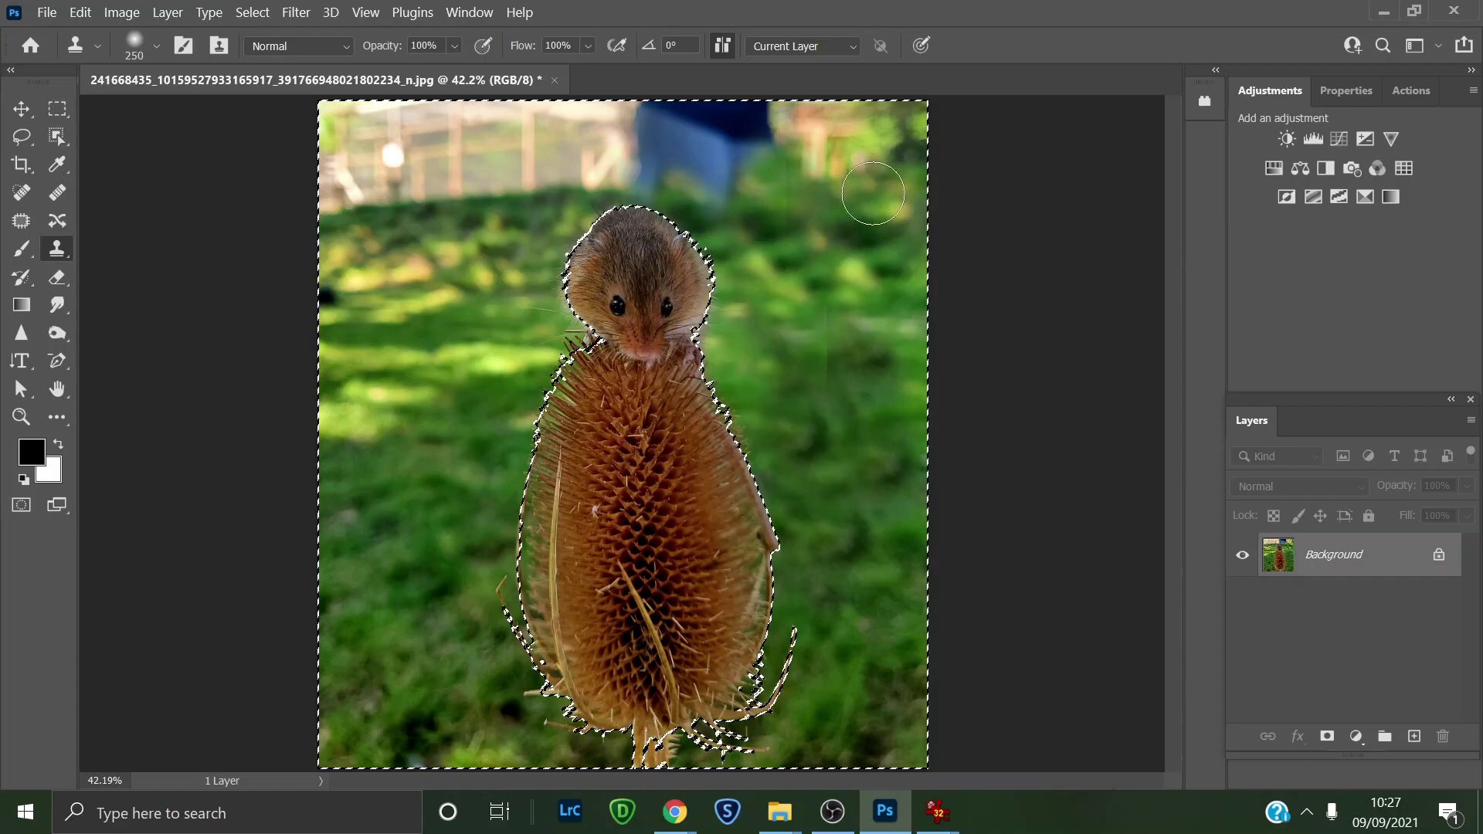
Step: Clone grass over the fence, the remaining blue clothing above the mouse and the stray mark beside its ear
click(841, 352)
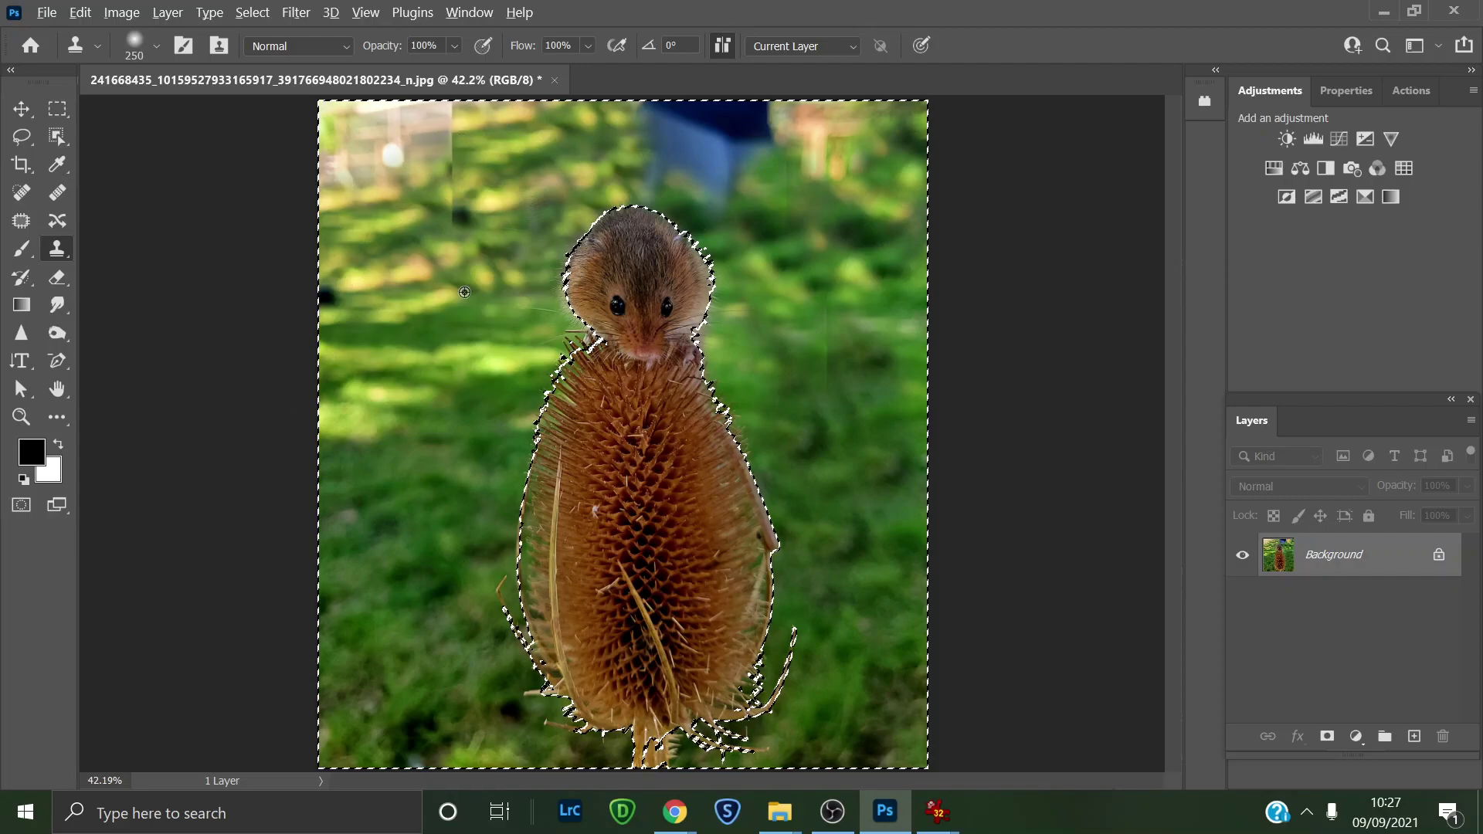
click(319, 404)
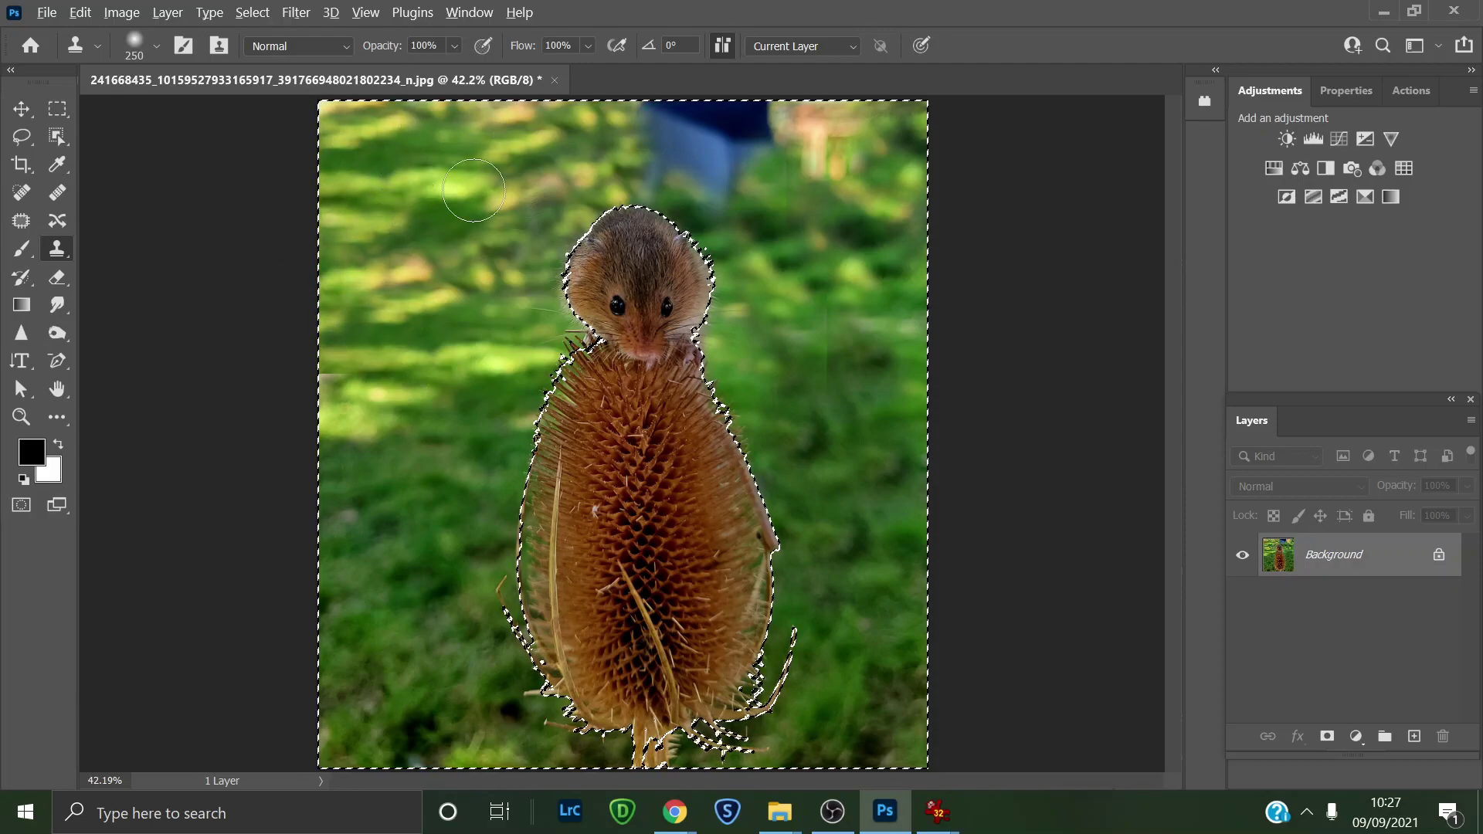
mouse_move(644, 147)
mouse_down()
mouse_move(680, 161)
mouse_move(688, 206)
mouse_up()
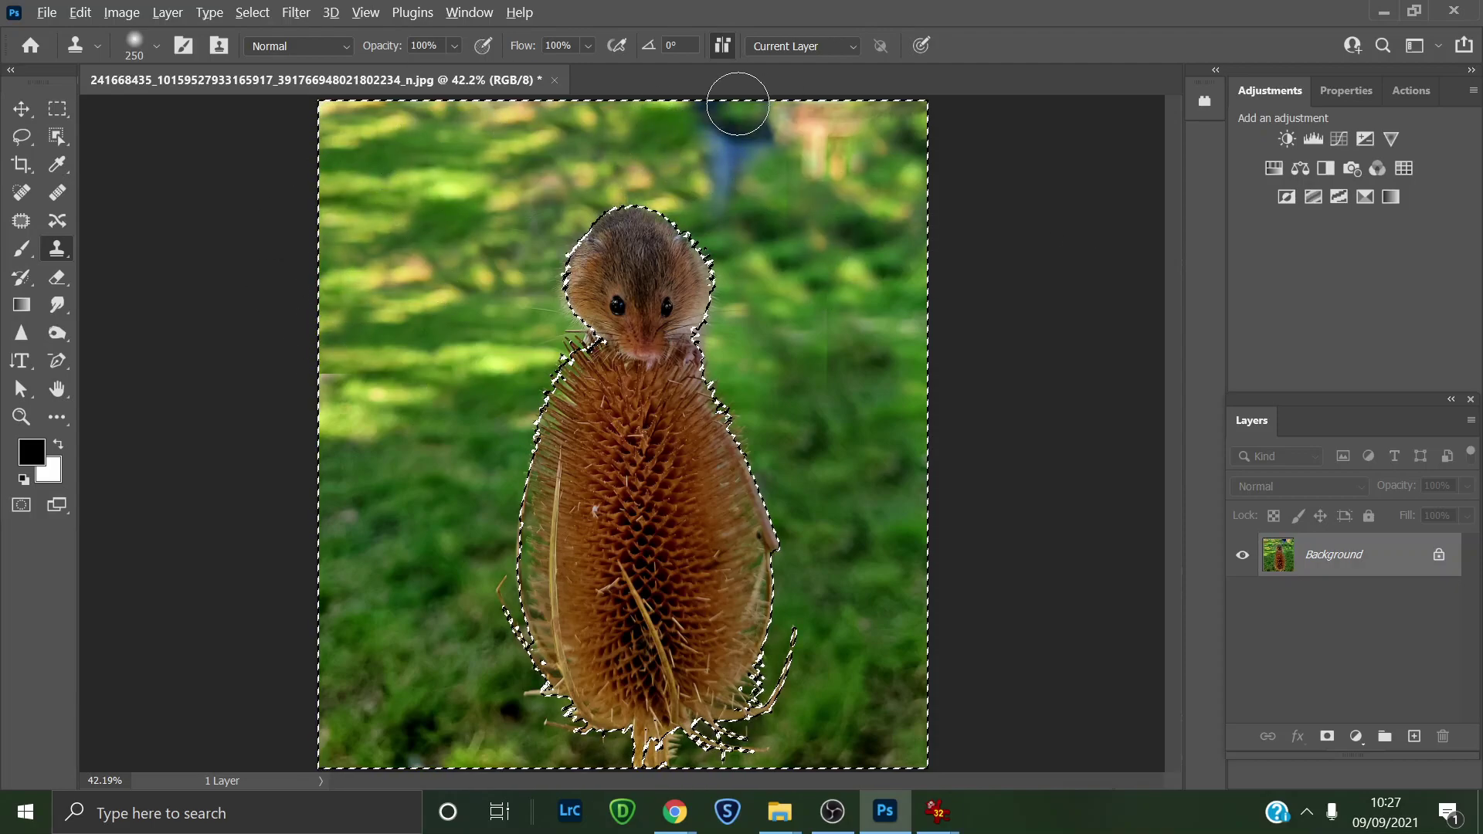
drag(740, 104, 791, 99)
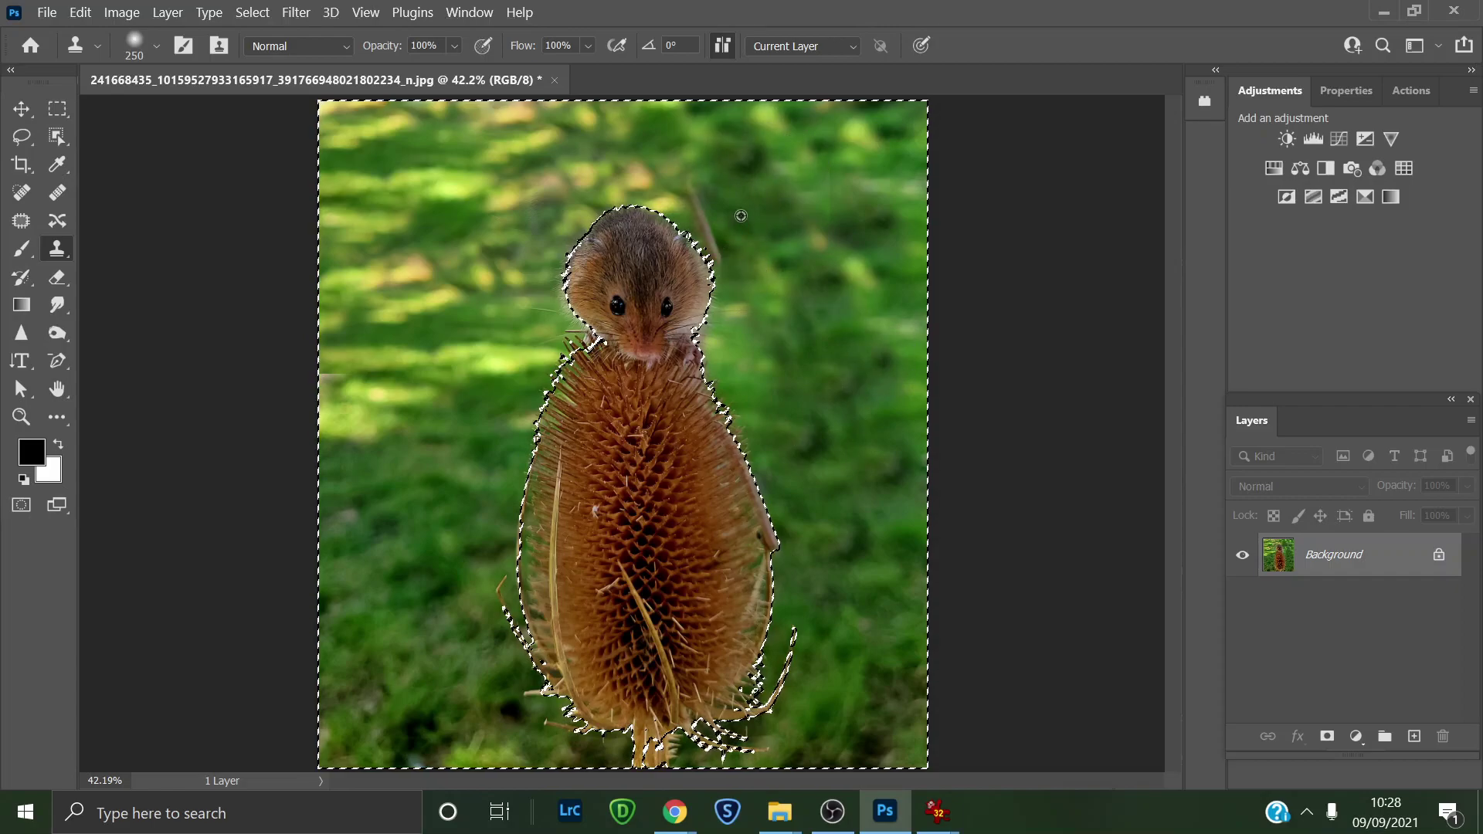
click(718, 259)
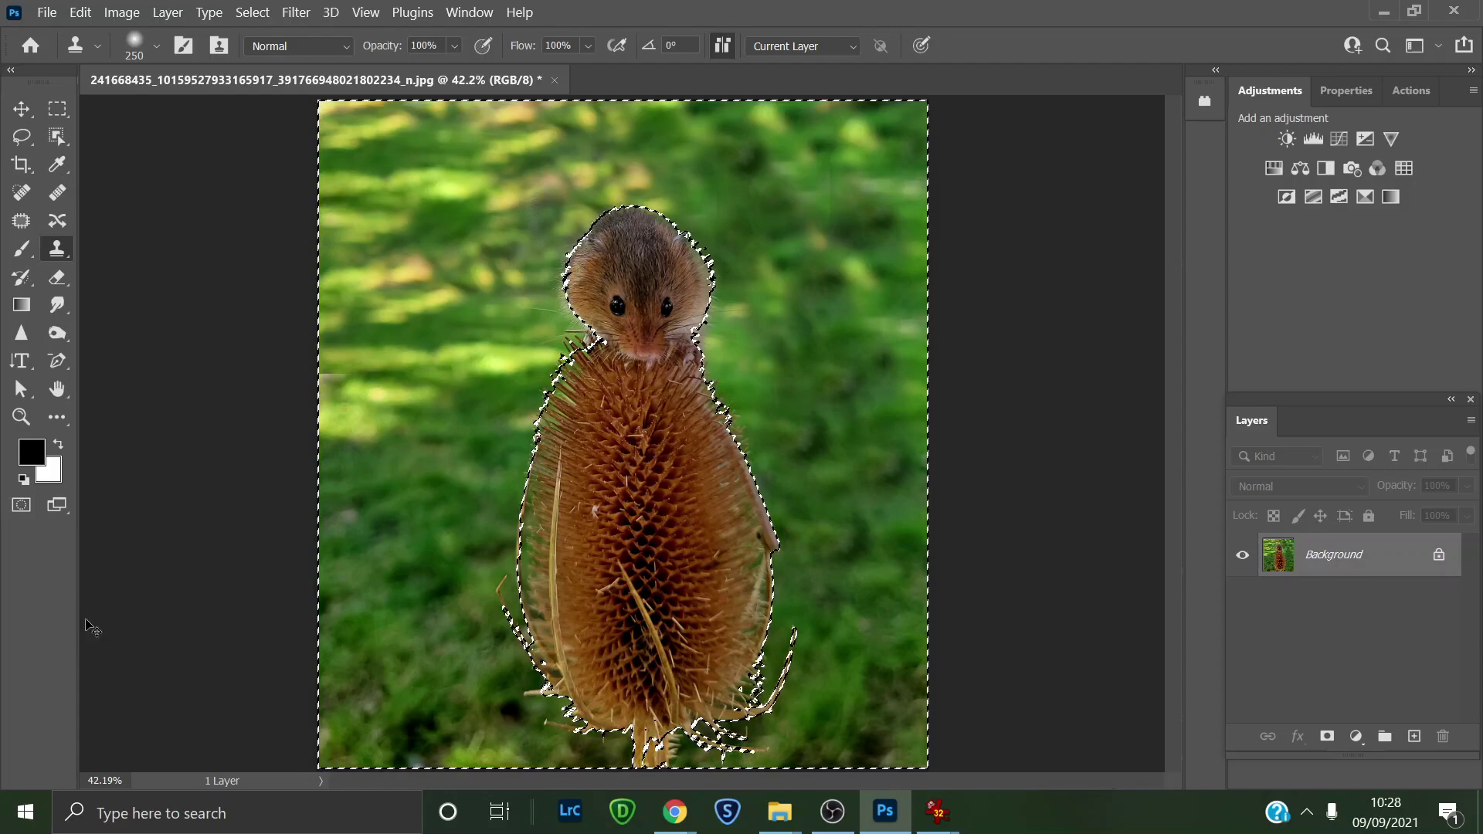
Step: Deselect the background and clone away the stray pale mark on the left edge of the photo
key(ctrl+d)
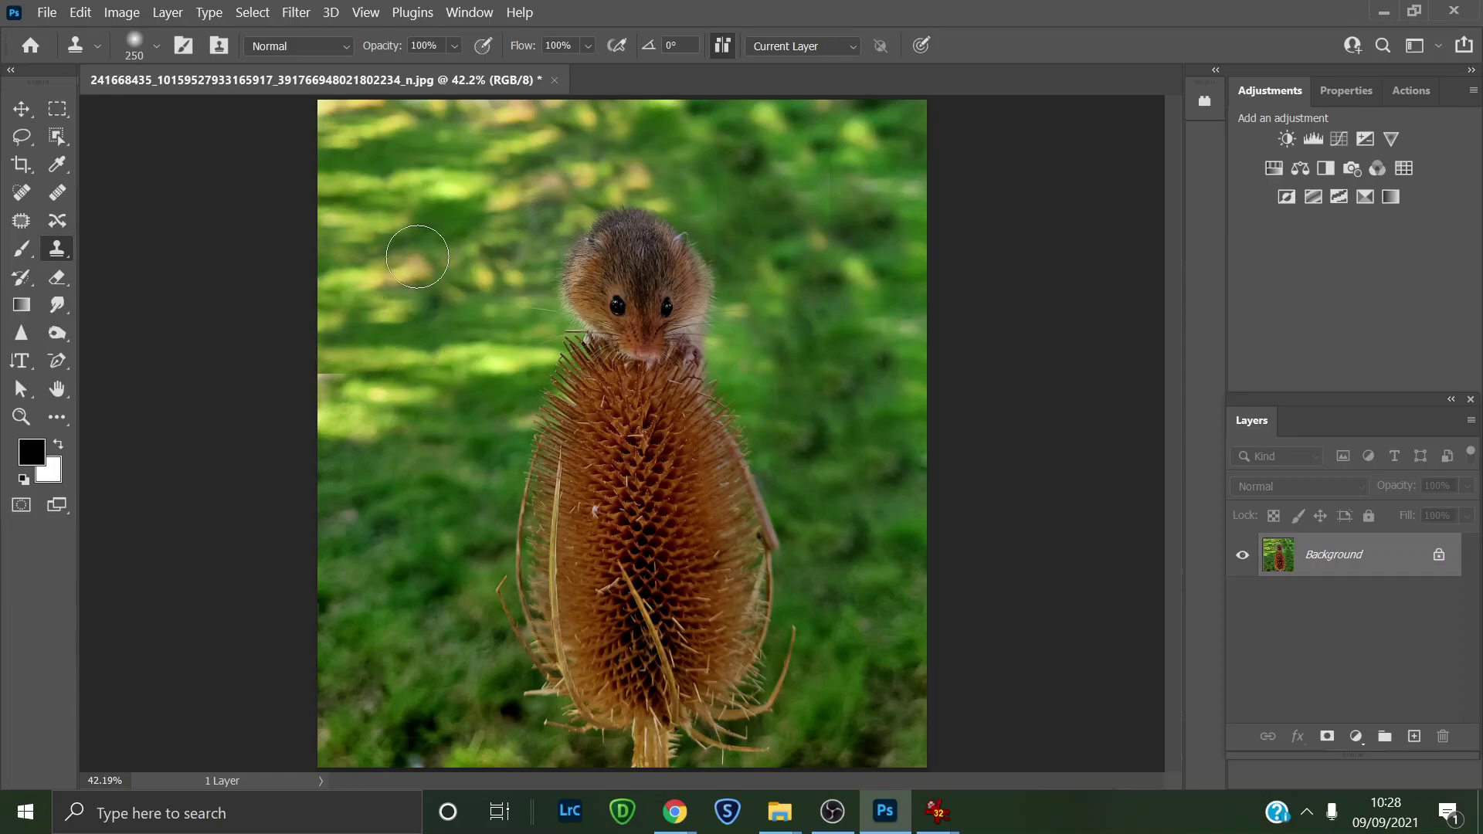
drag(852, 314, 841, 291)
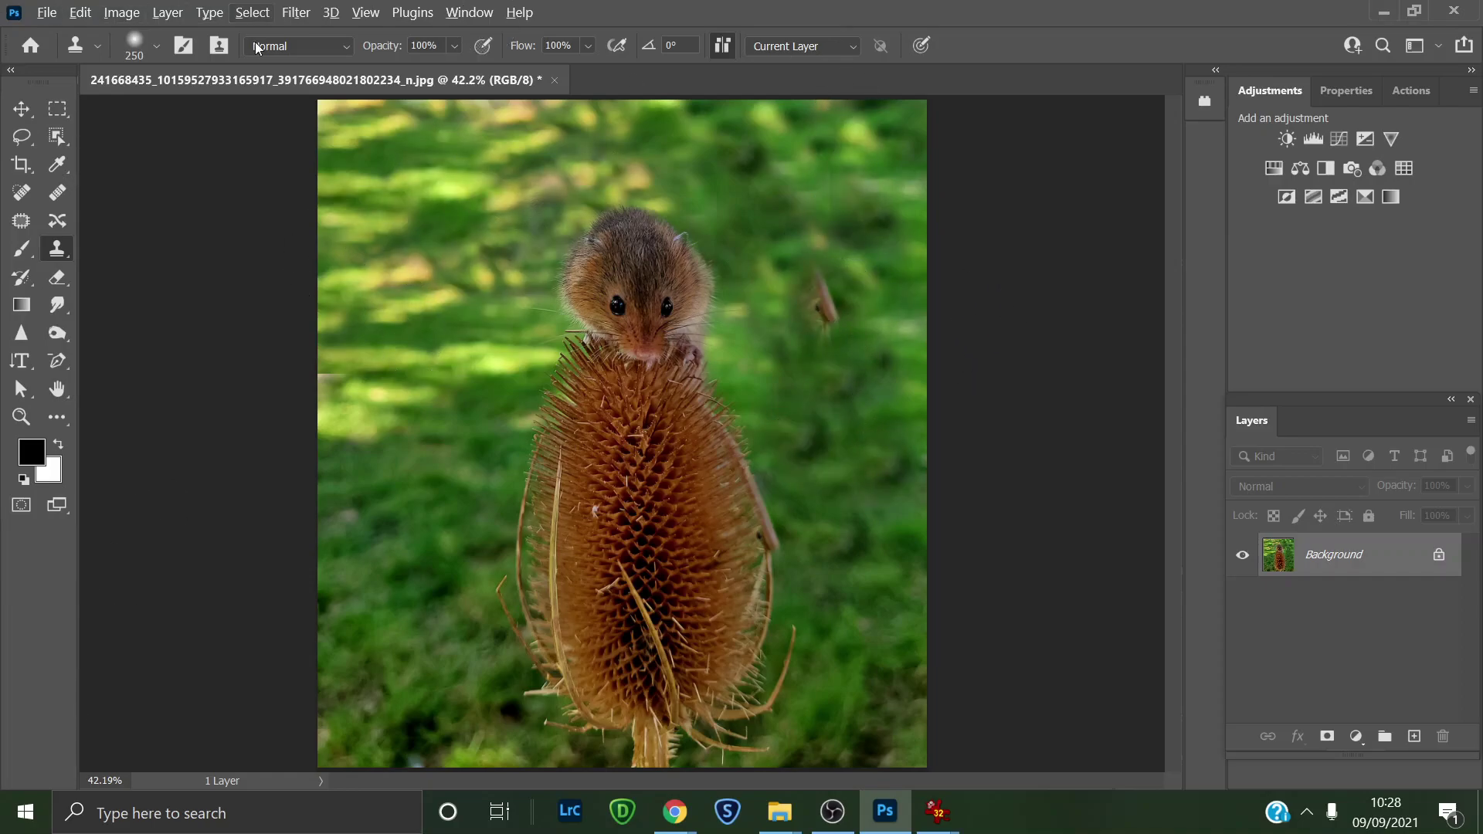
key(ctrl+z)
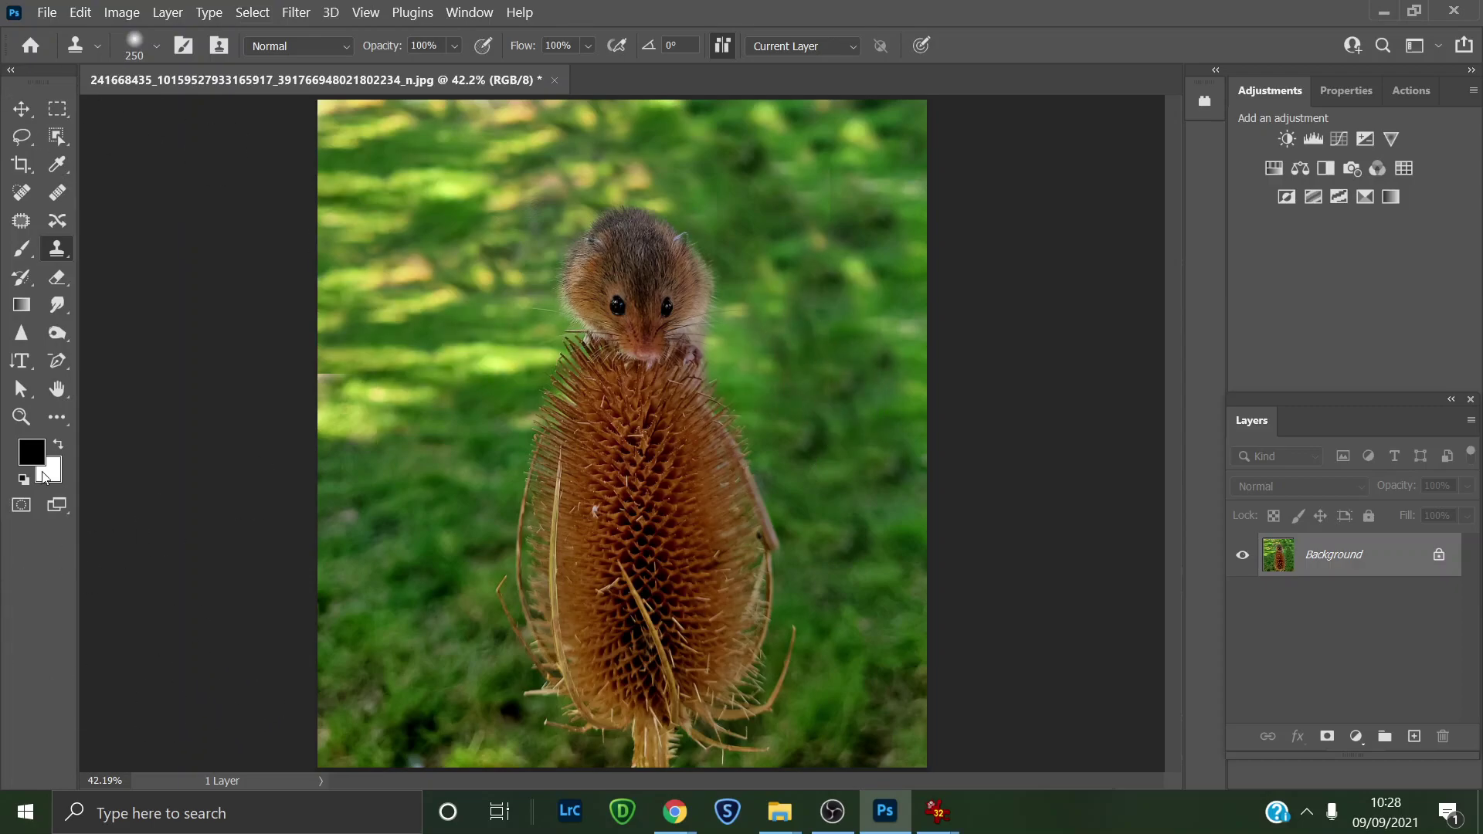
click(21, 417)
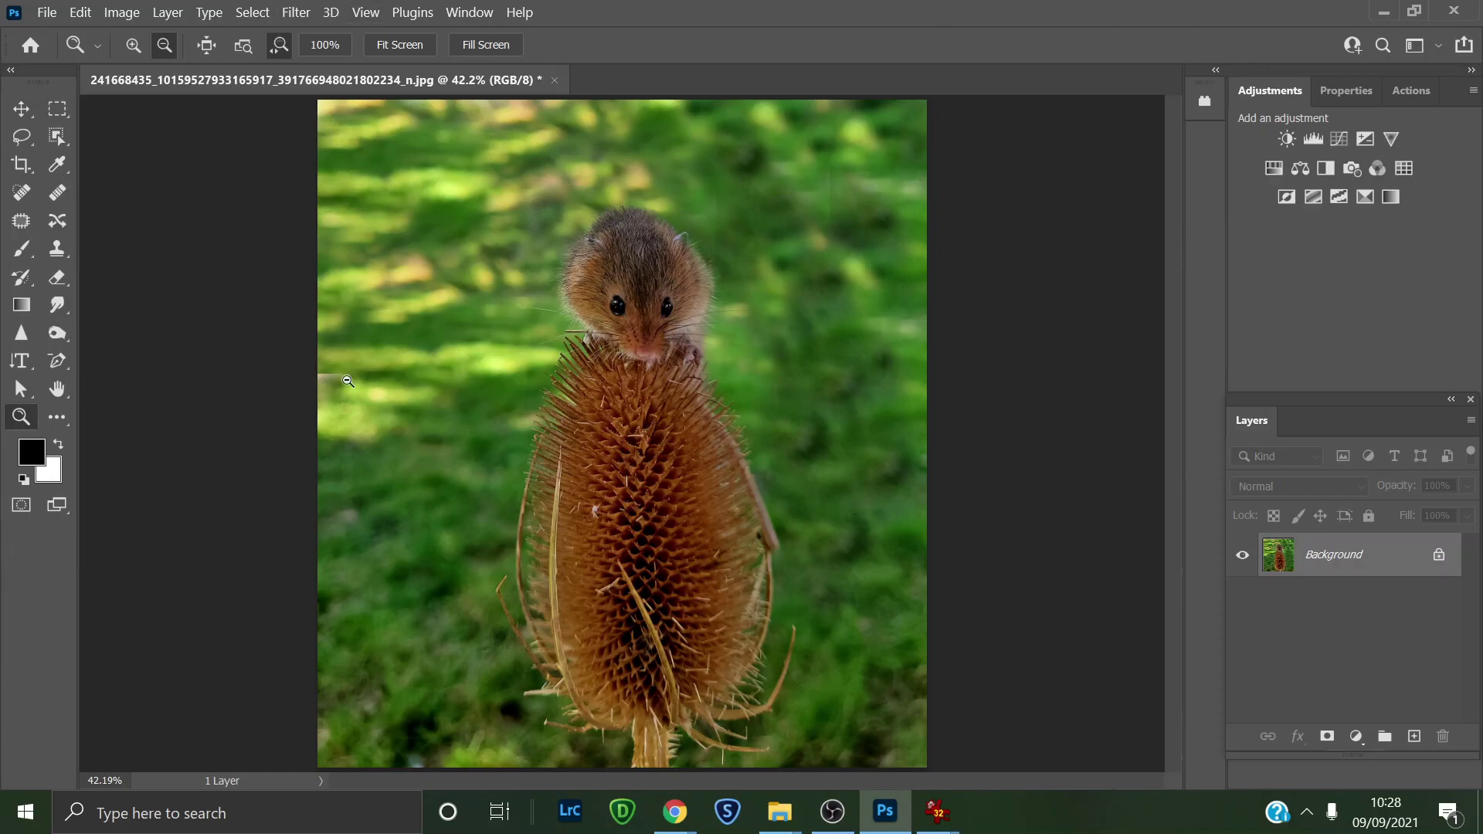
click(57, 248)
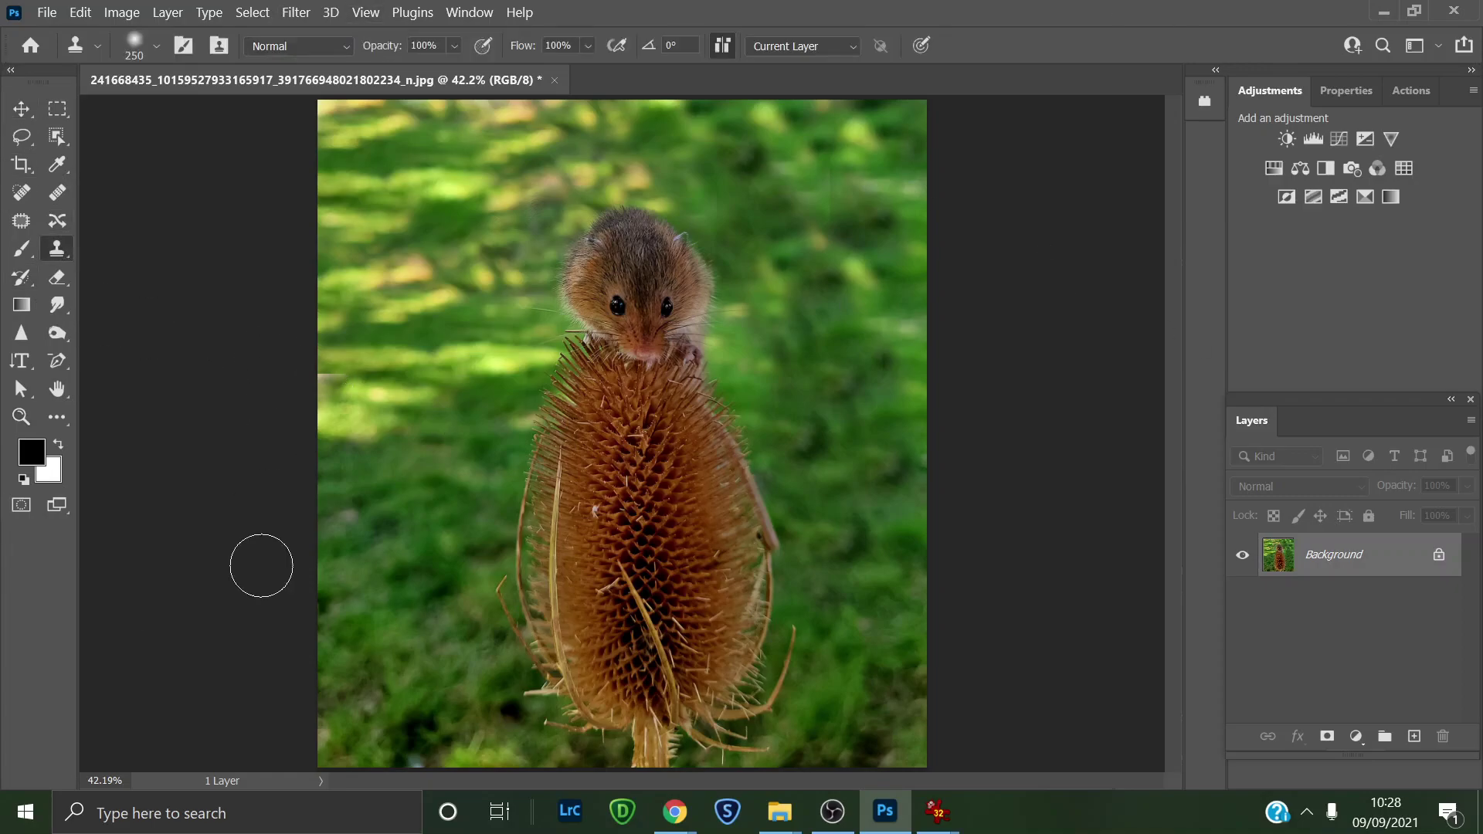
click(340, 377)
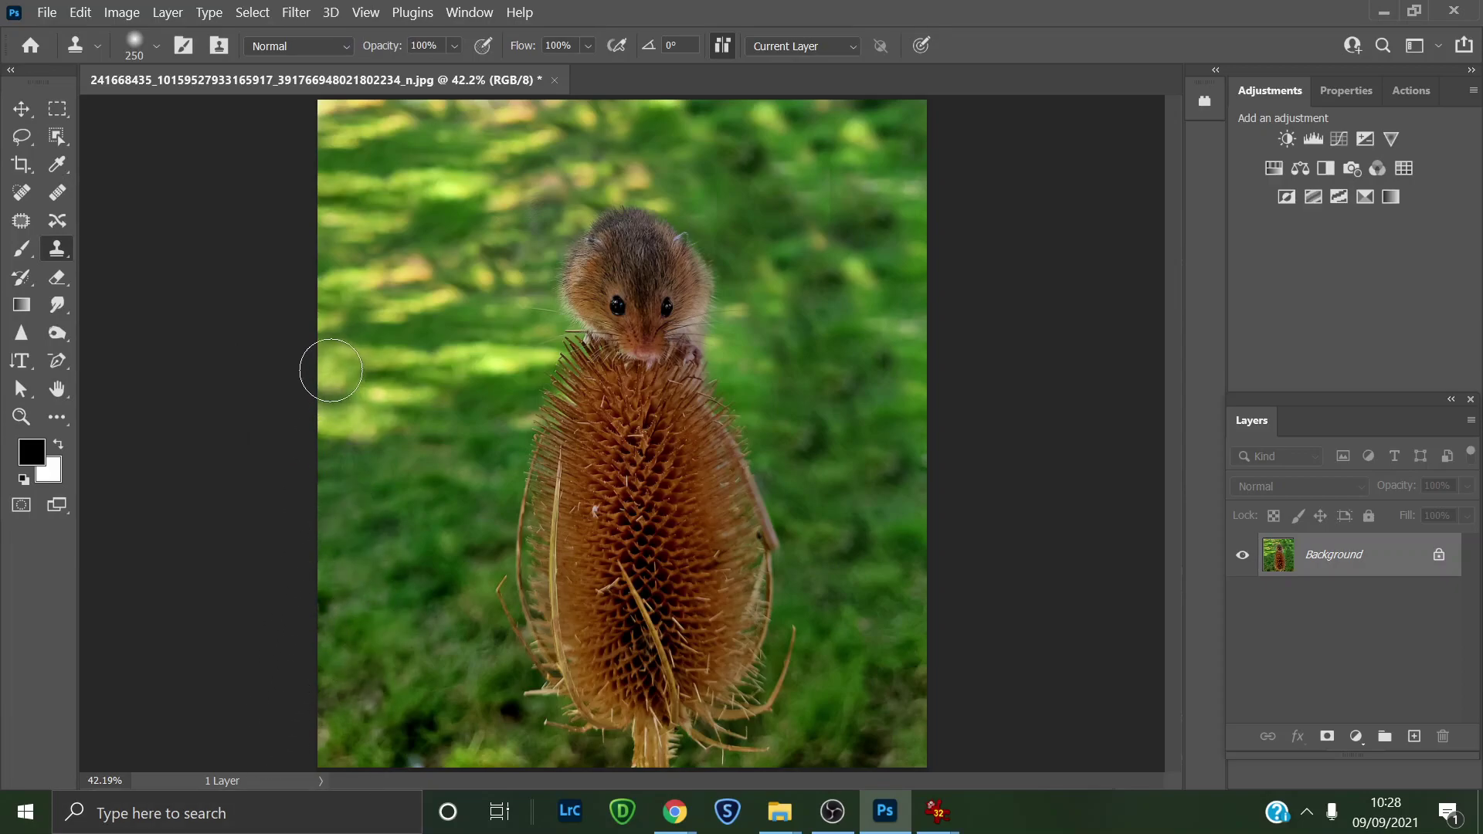
click(21, 416)
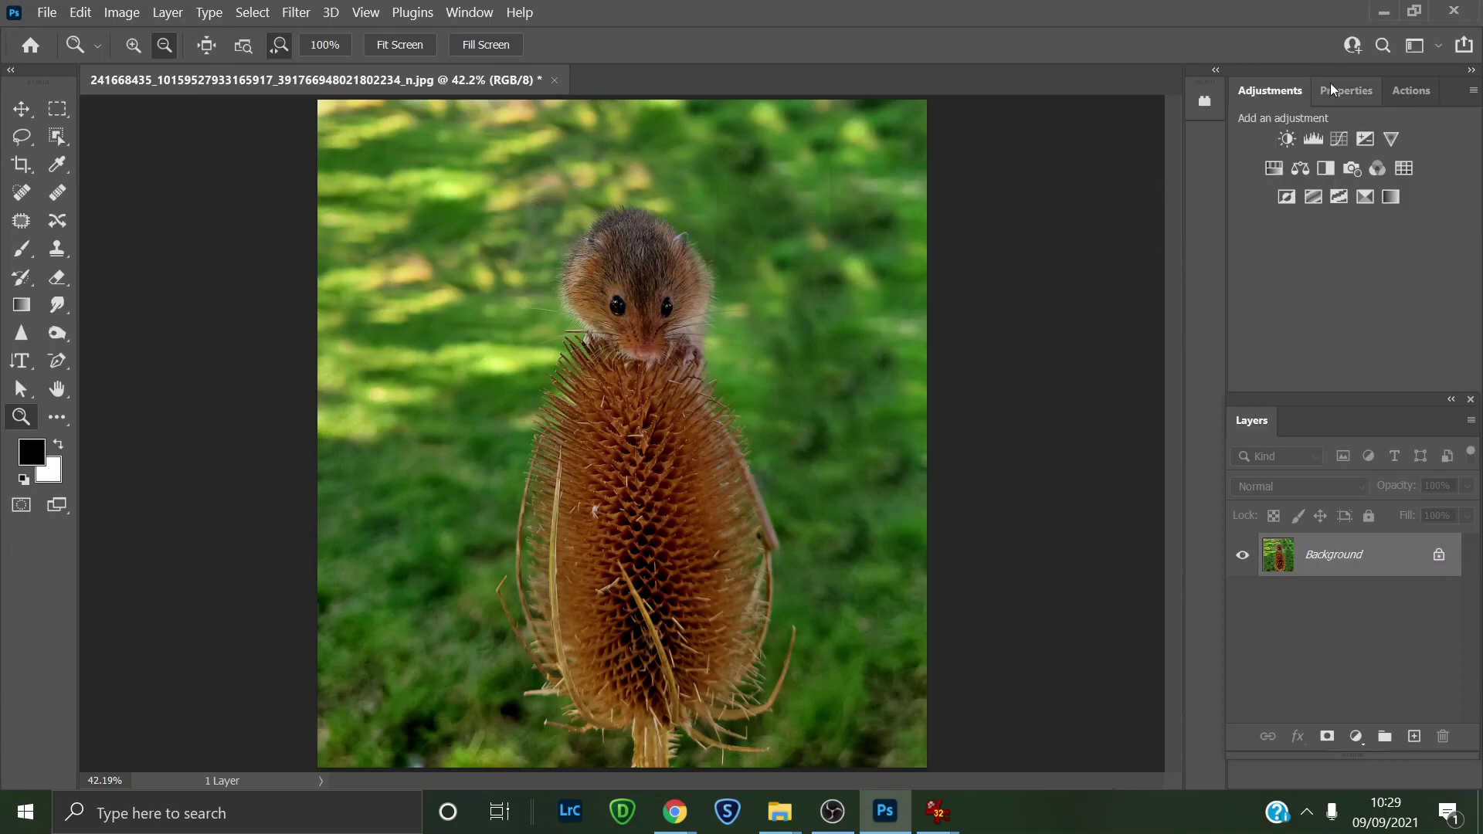
Step: Add a Brightness/Contrast adjustment layer with brightness 51 and try a slight contrast increase
click(1287, 140)
drag(1345, 224, 1381, 227)
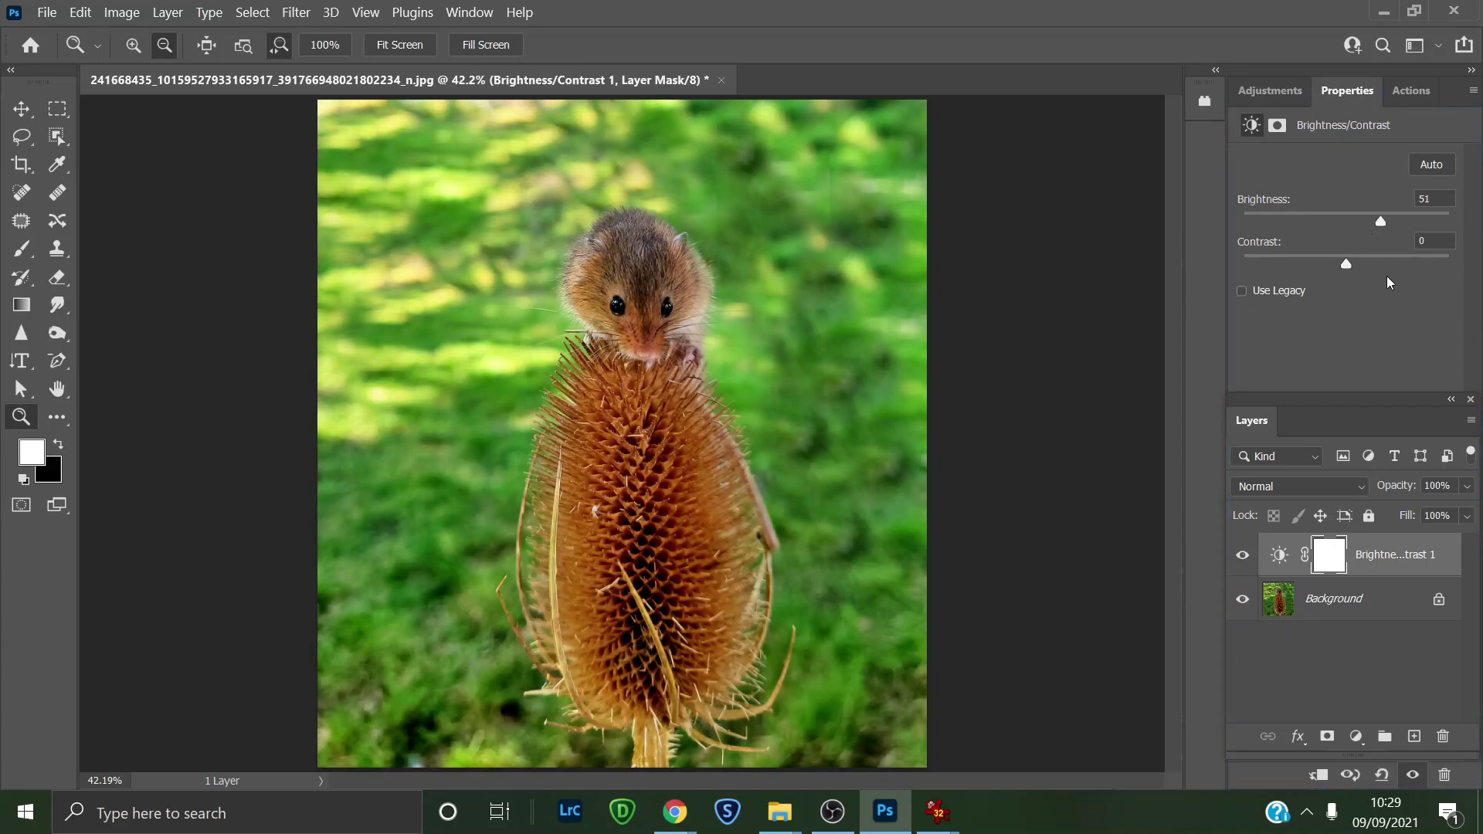
drag(1357, 272, 1361, 271)
key(ctrl+z)
Step: Add a Levels adjustment layer with black point 6, midtones 1.30 and white point 247
click(1271, 90)
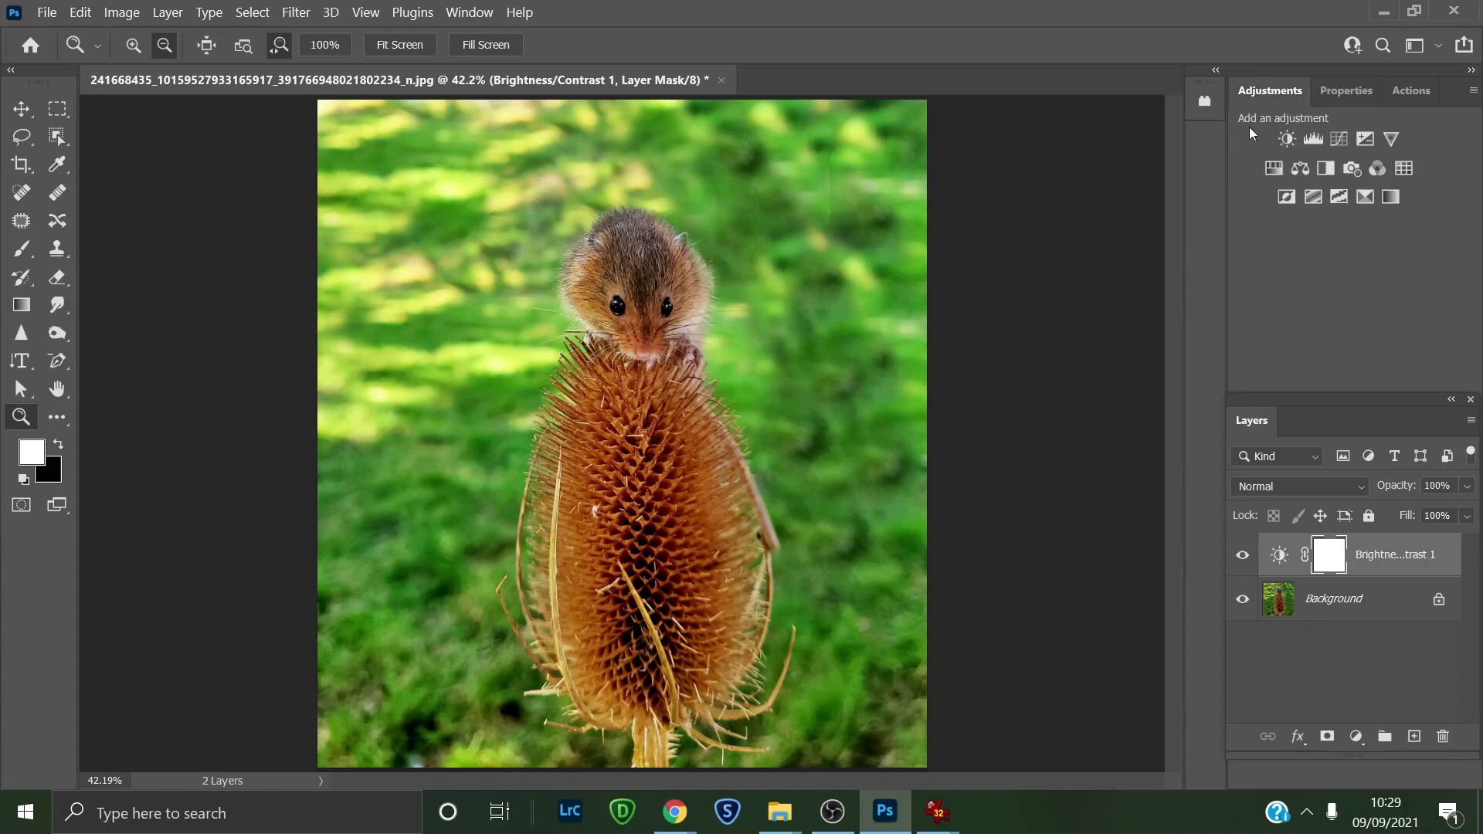
click(1313, 139)
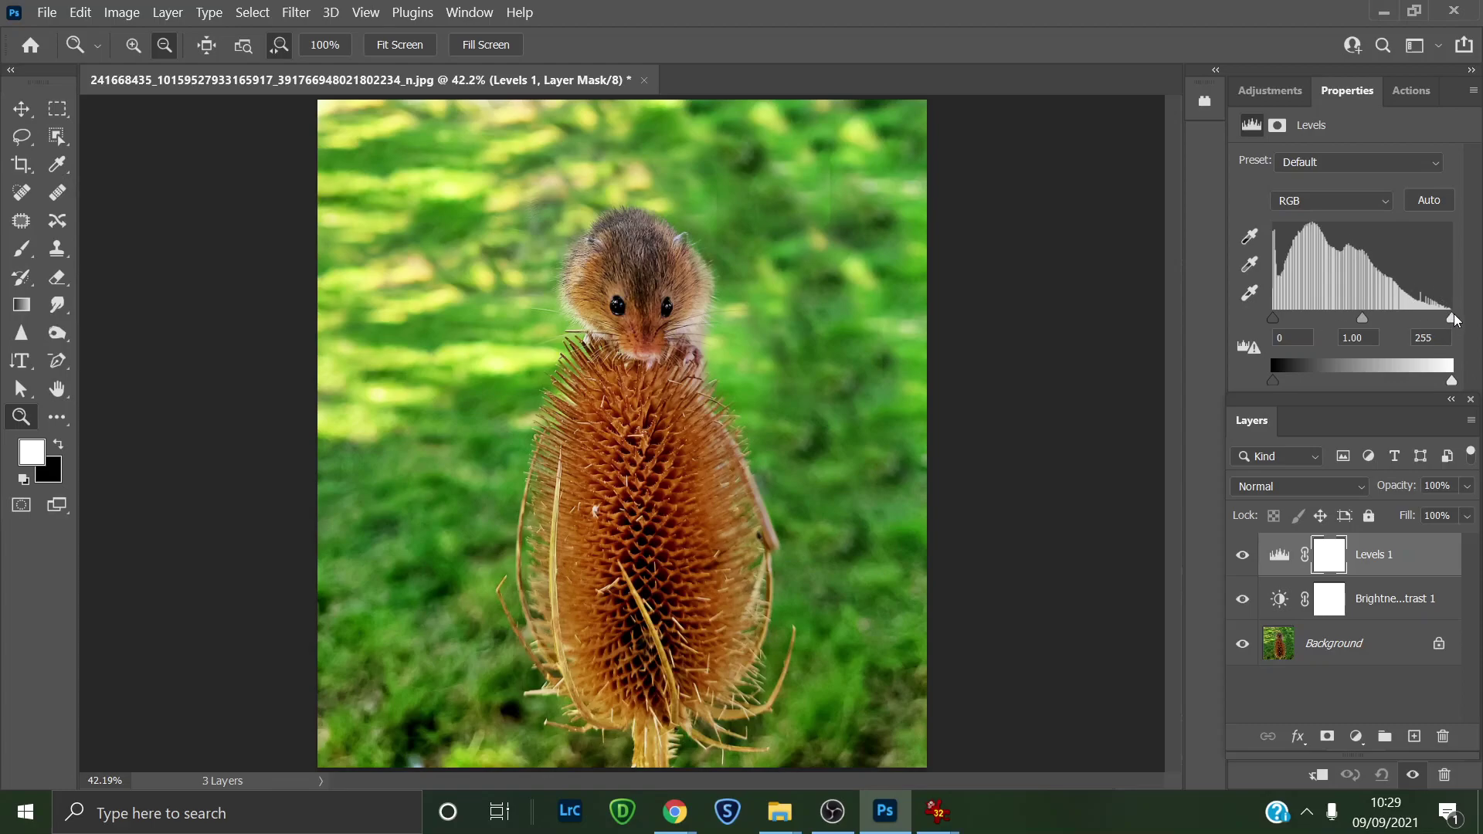
drag(1457, 323, 1481, 302)
mouse_move(1273, 317)
mouse_down()
mouse_move(1383, 324)
mouse_move(1262, 322)
mouse_up()
drag(1452, 321, 1449, 320)
drag(1450, 319, 1448, 319)
drag(1272, 318, 1278, 318)
mouse_move(1362, 317)
mouse_down()
mouse_move(1342, 311)
mouse_move(1374, 300)
mouse_move(1340, 304)
mouse_up()
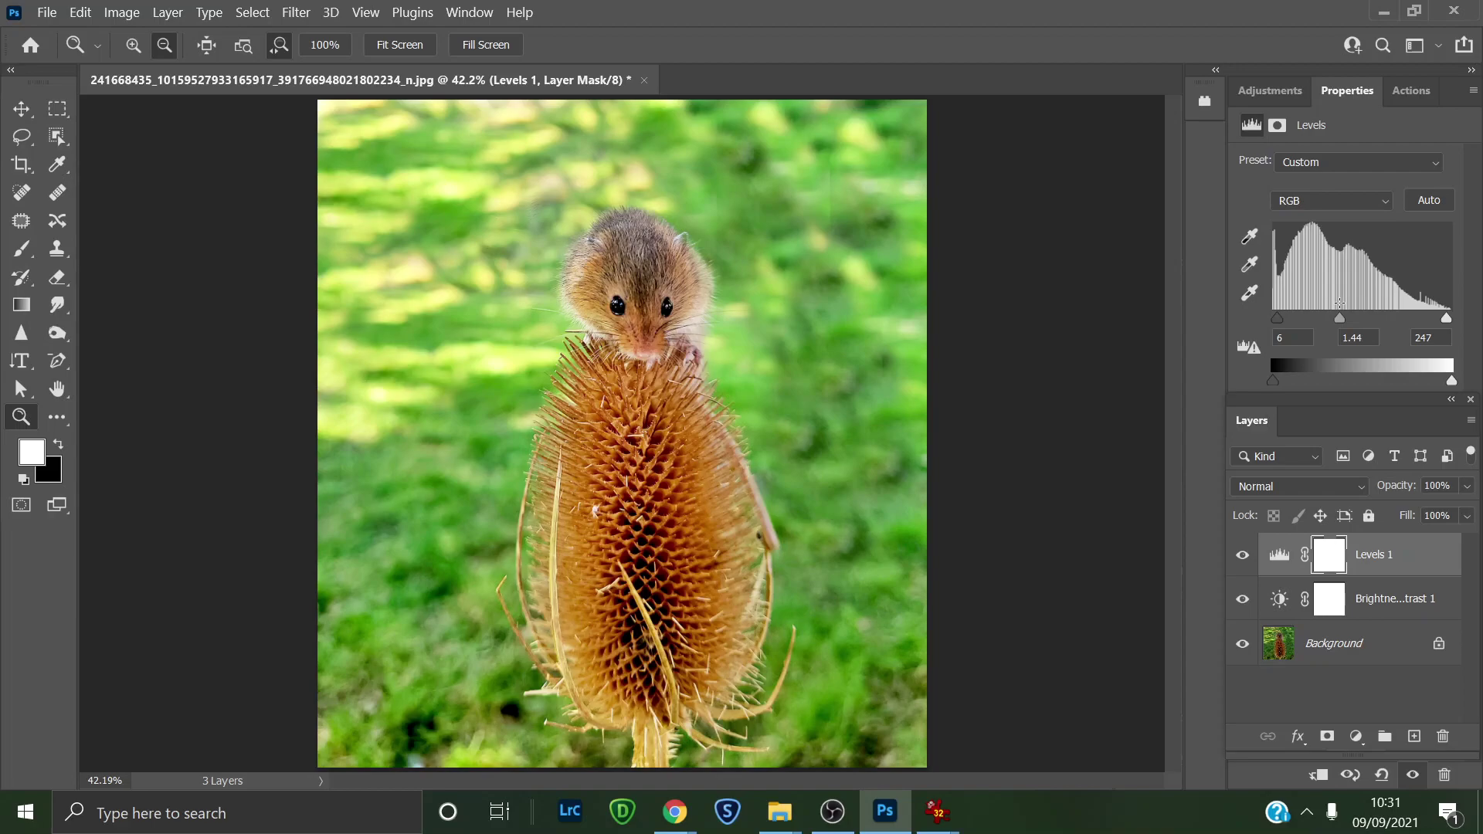
drag(1334, 306, 1345, 318)
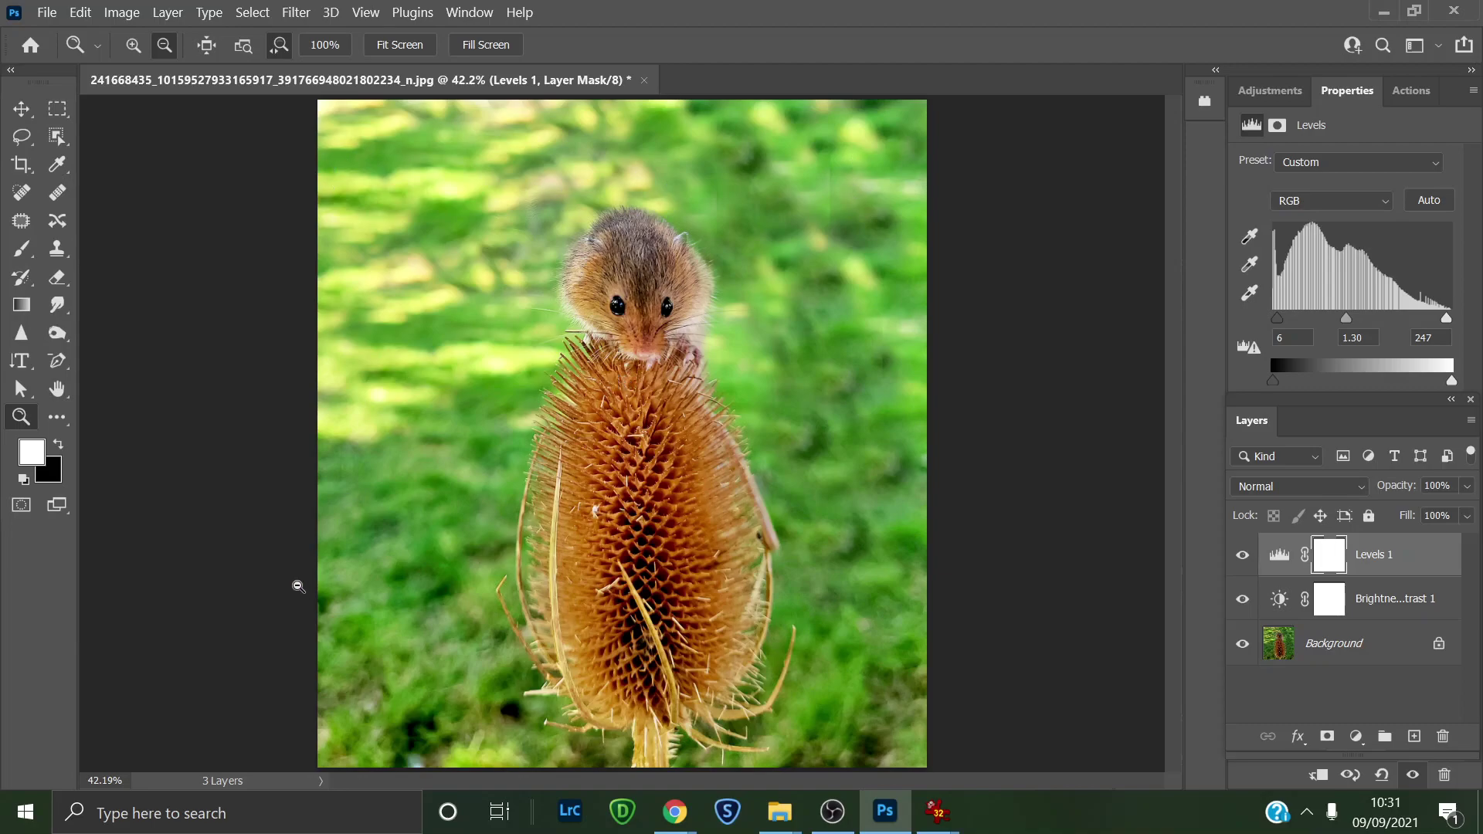
Step: Switch to the Quick Selection tool and automatically select the mouse and teasel as the subject
click(57, 139)
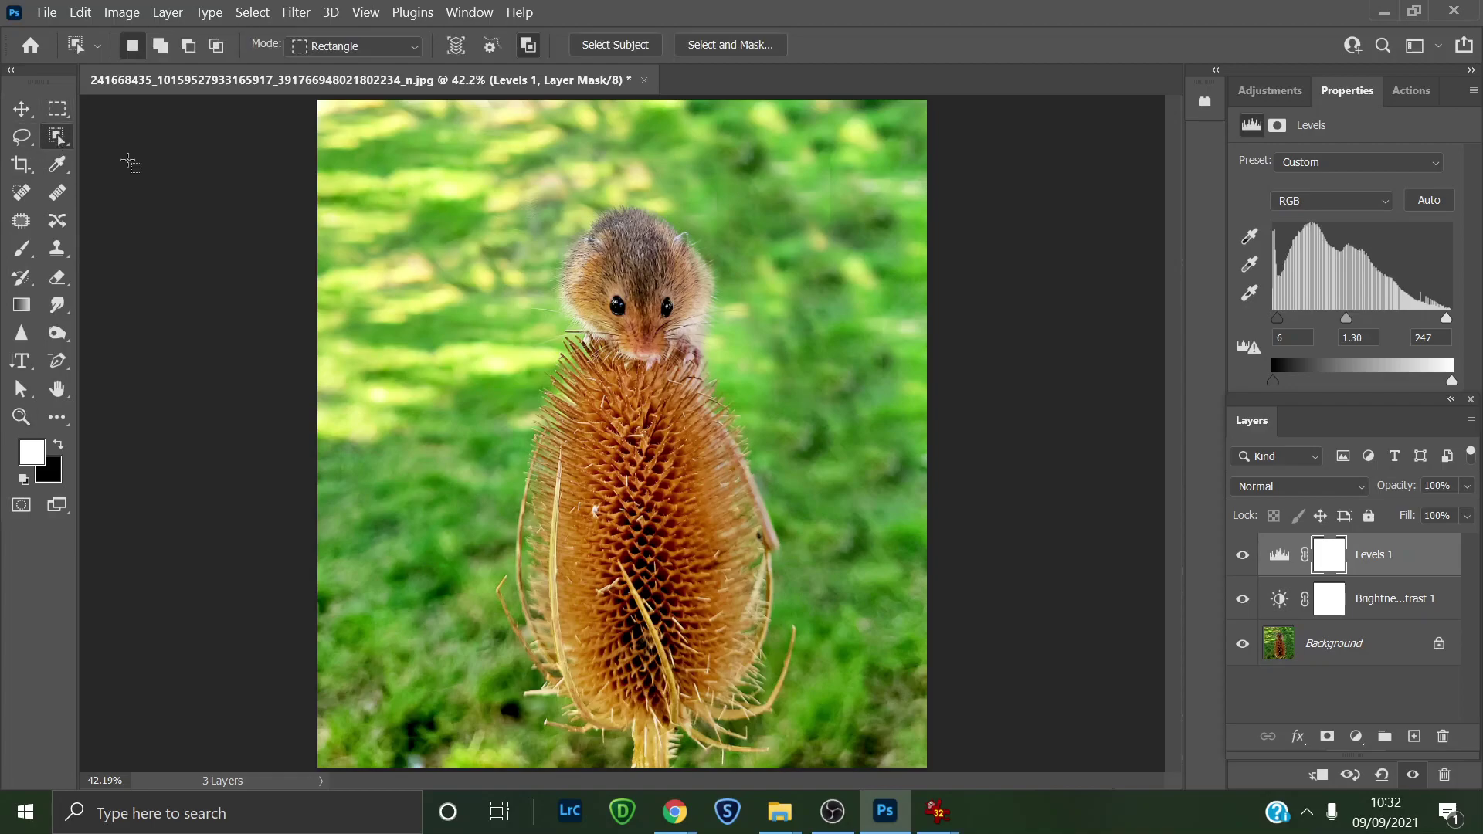
right_click(74, 146)
click(154, 156)
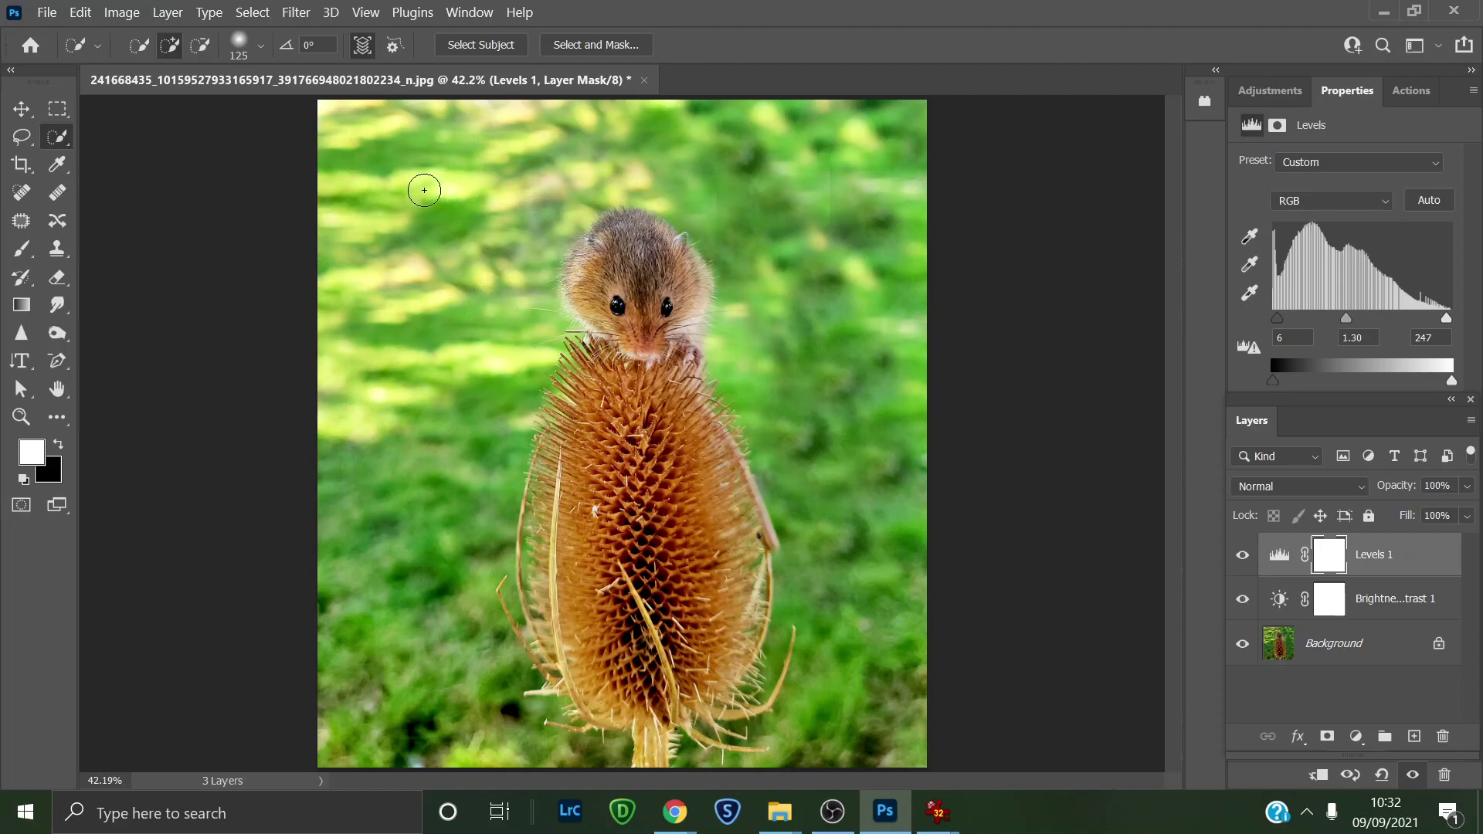
click(477, 46)
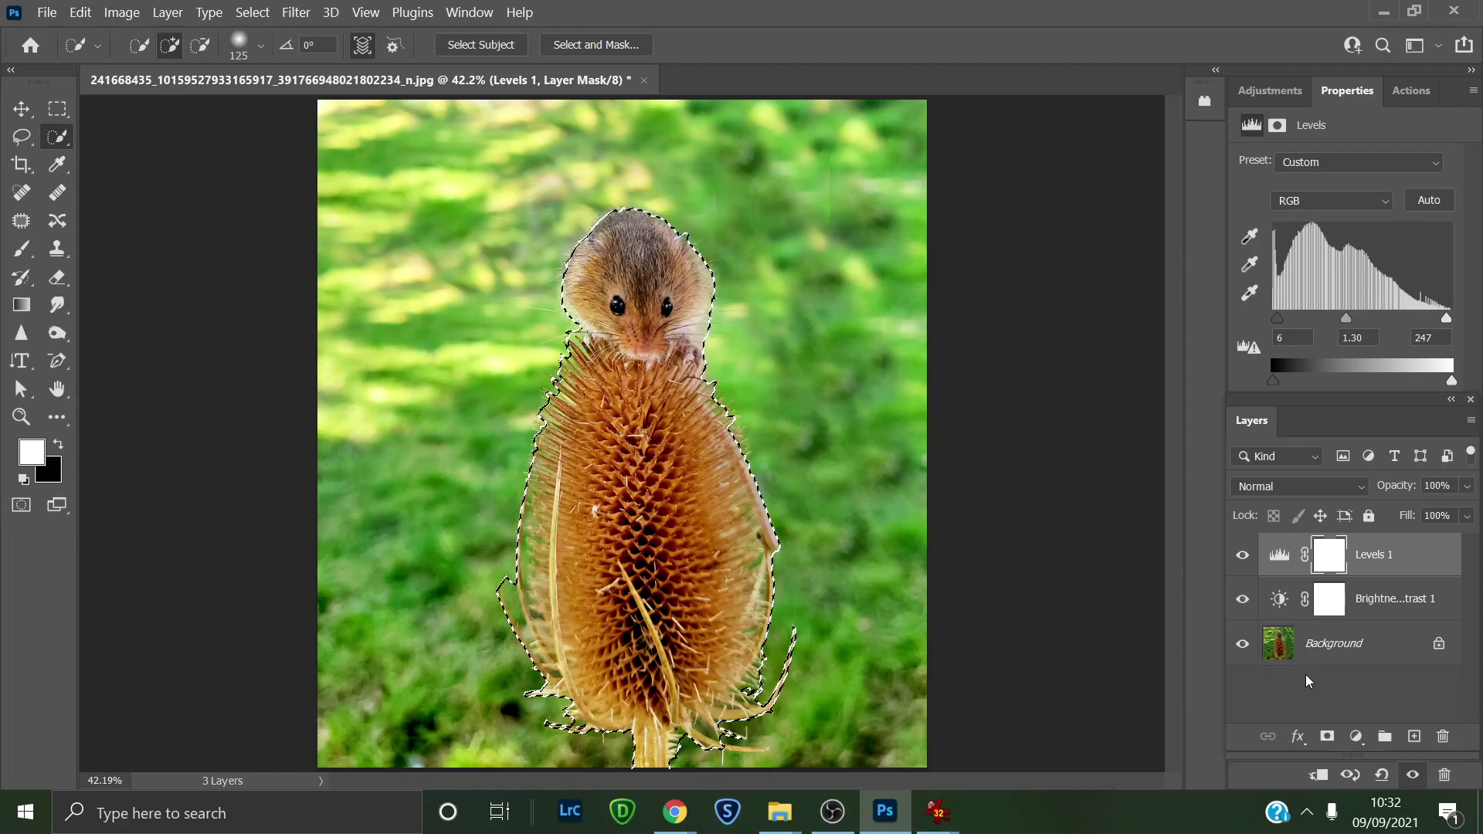
Step: Brush the mouse and teasel outline with Refine Edge in Select and Mask, apply it, and invert the selection to the background
click(564, 46)
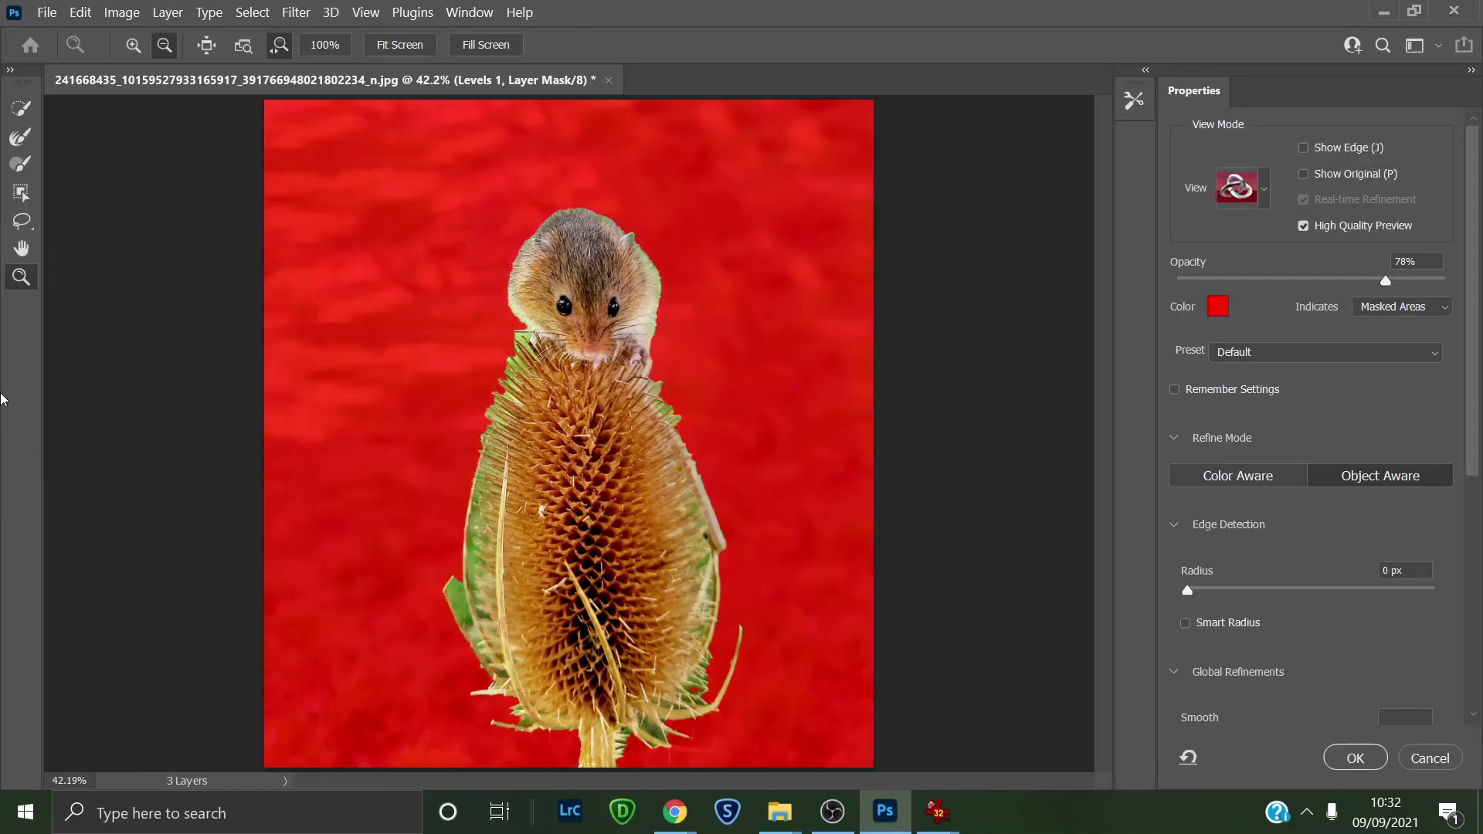
click(20, 140)
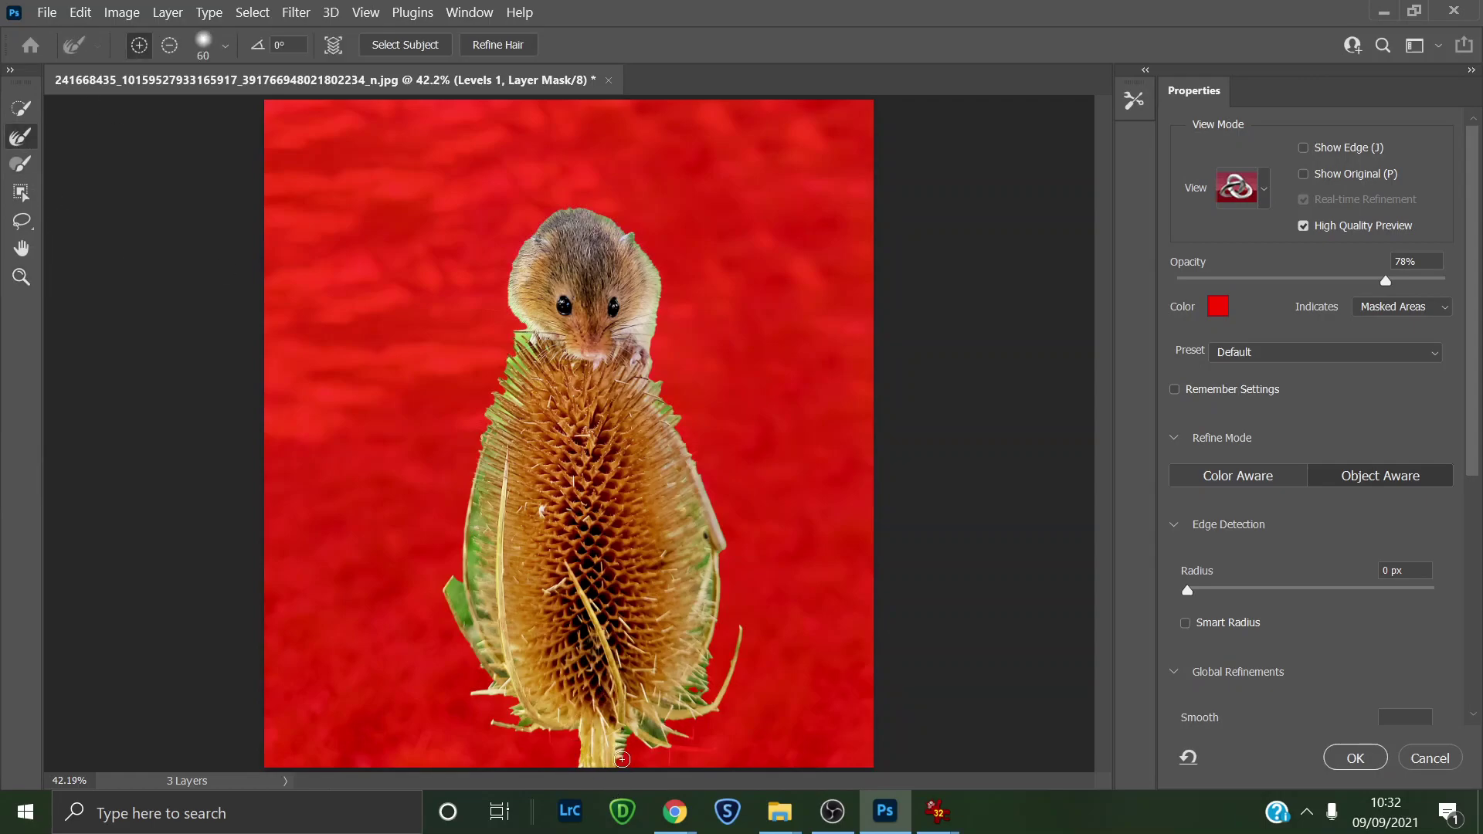
mouse_move(668, 757)
mouse_down()
mouse_move(710, 701)
mouse_move(721, 531)
mouse_move(648, 365)
mouse_move(653, 260)
mouse_move(586, 217)
mouse_move(521, 243)
mouse_move(508, 267)
mouse_move(509, 297)
mouse_move(527, 246)
mouse_move(513, 316)
mouse_move(537, 331)
mouse_move(507, 376)
mouse_move(523, 421)
mouse_move(512, 408)
mouse_move(494, 422)
mouse_move(502, 442)
mouse_move(479, 449)
mouse_move(479, 570)
mouse_move(451, 613)
mouse_move(497, 660)
mouse_move(477, 695)
mouse_move(496, 687)
mouse_move(517, 733)
mouse_move(572, 733)
mouse_move(588, 777)
mouse_up()
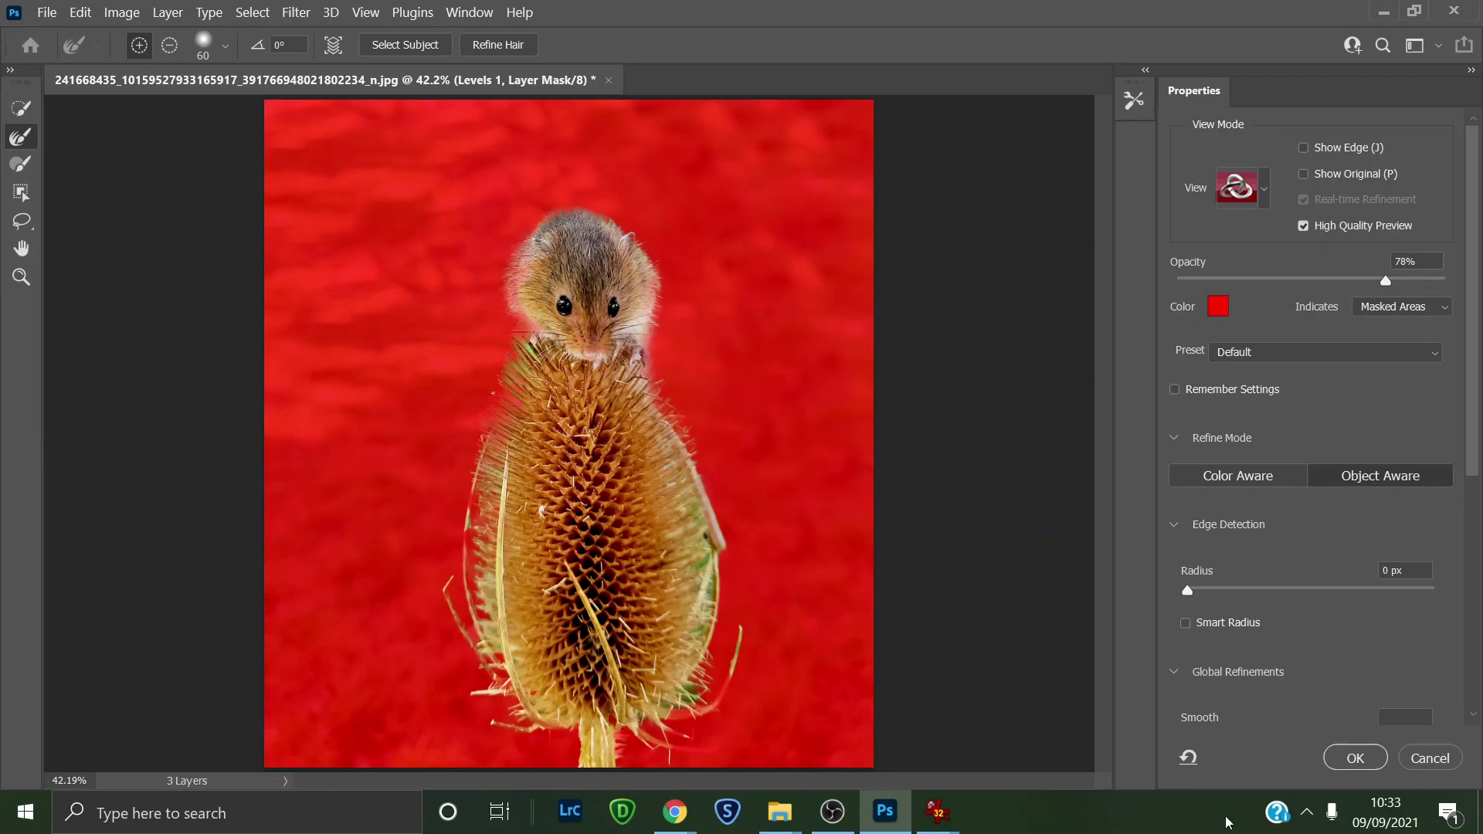
click(1357, 760)
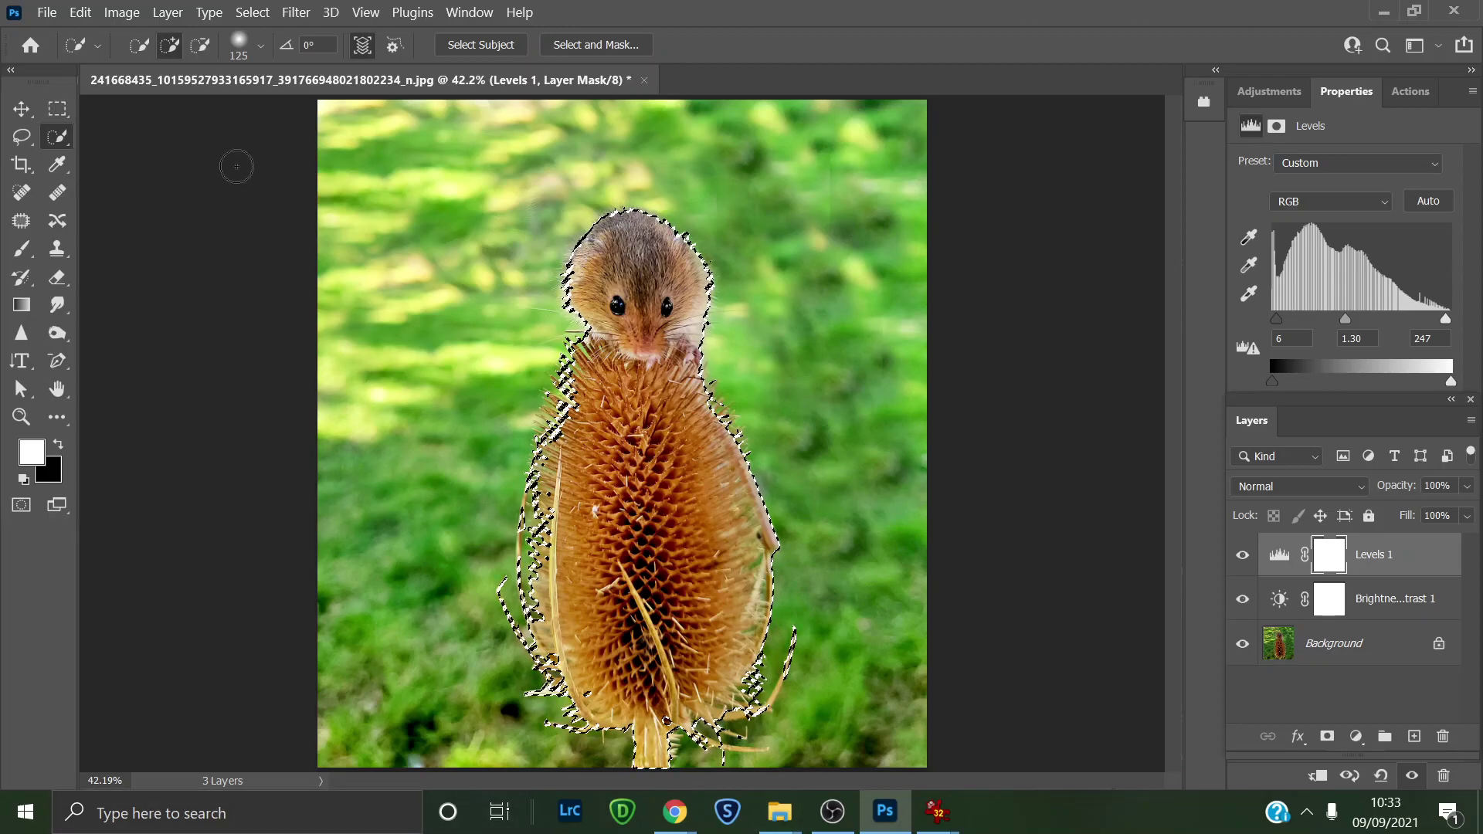
click(253, 13)
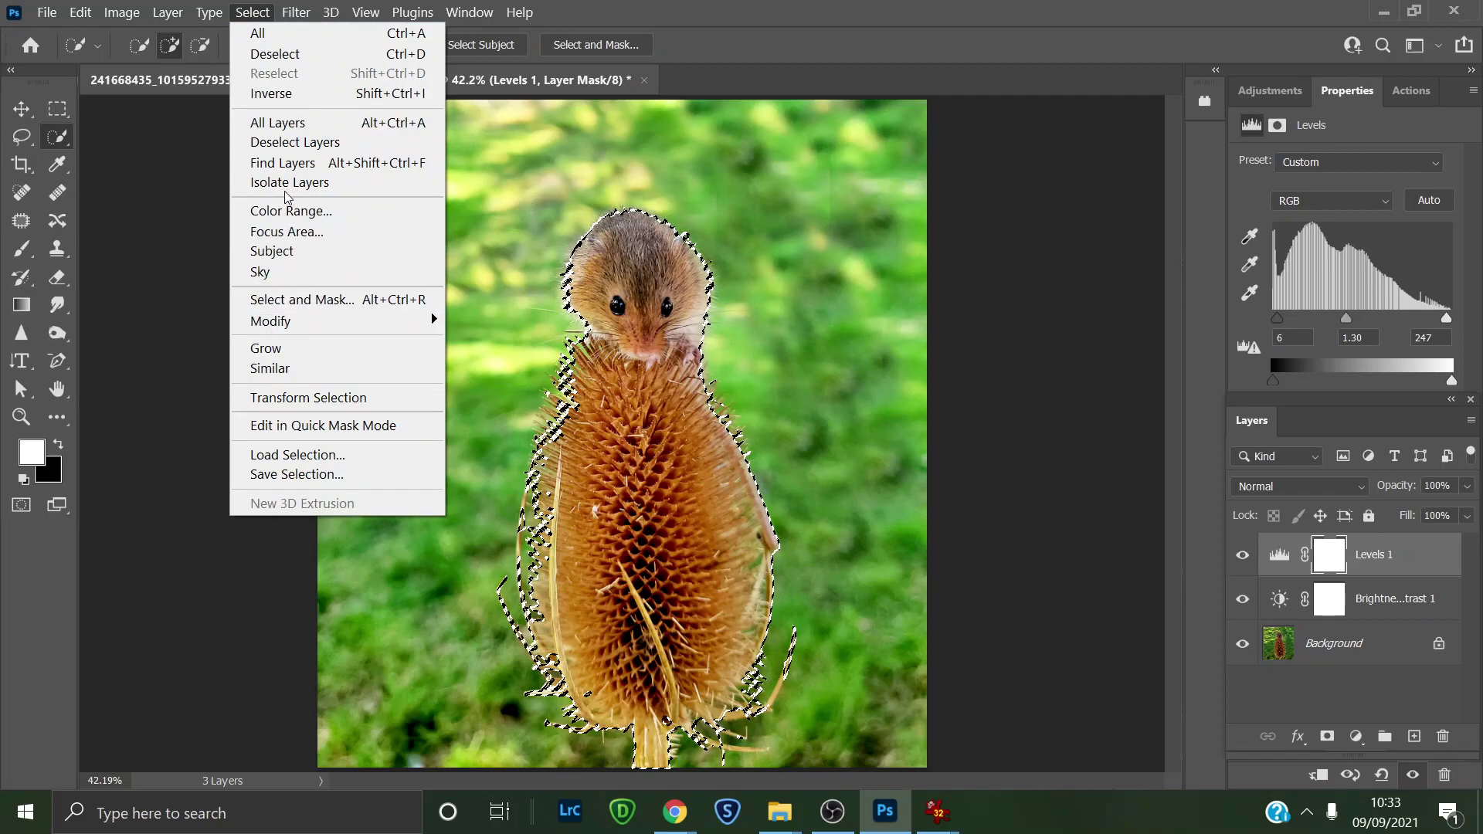
click(284, 93)
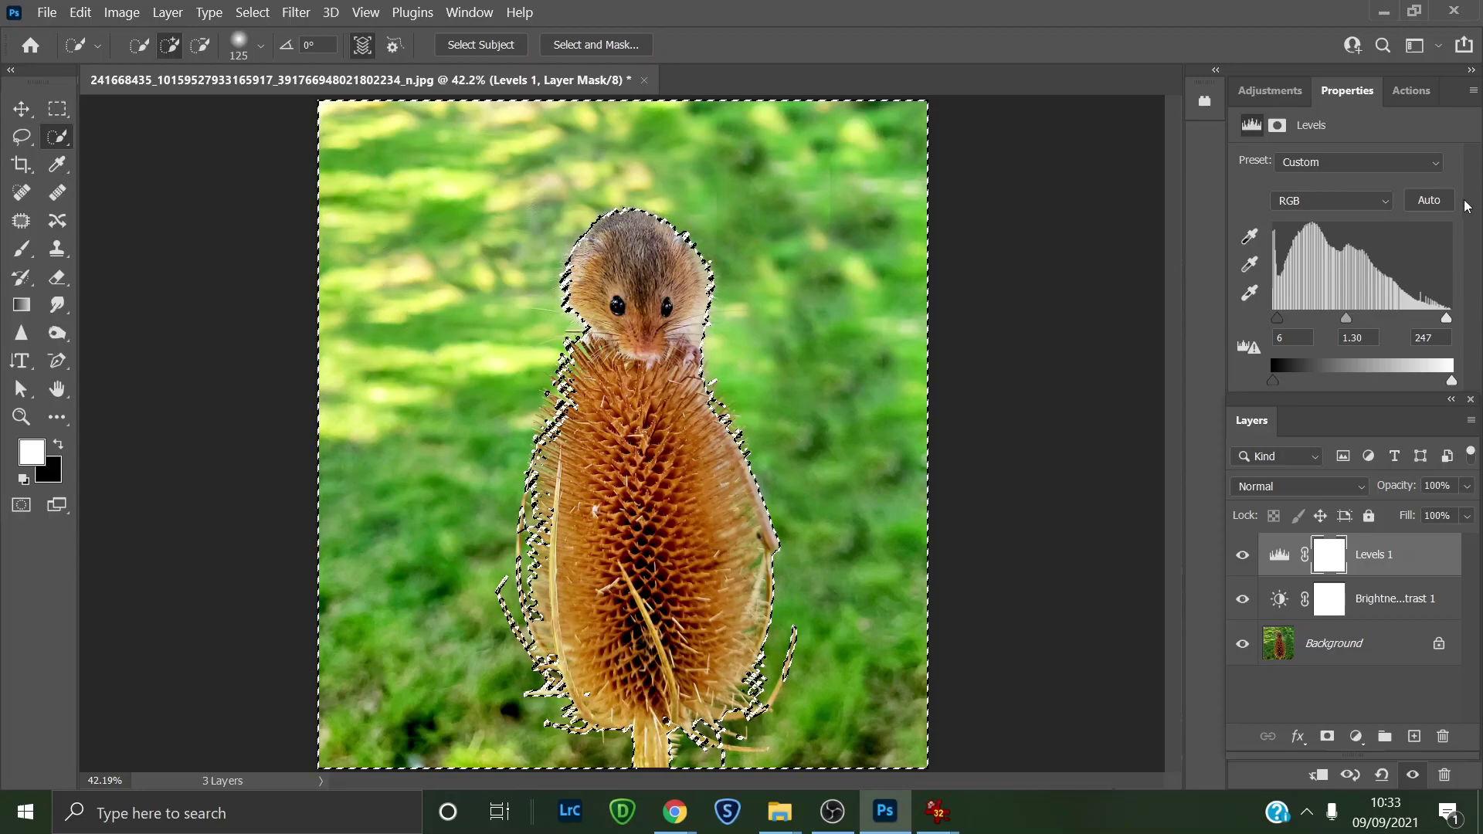
Step: Add a Brightness/Contrast adjustment layer masked to the selected background and set its brightness to -30
click(1260, 91)
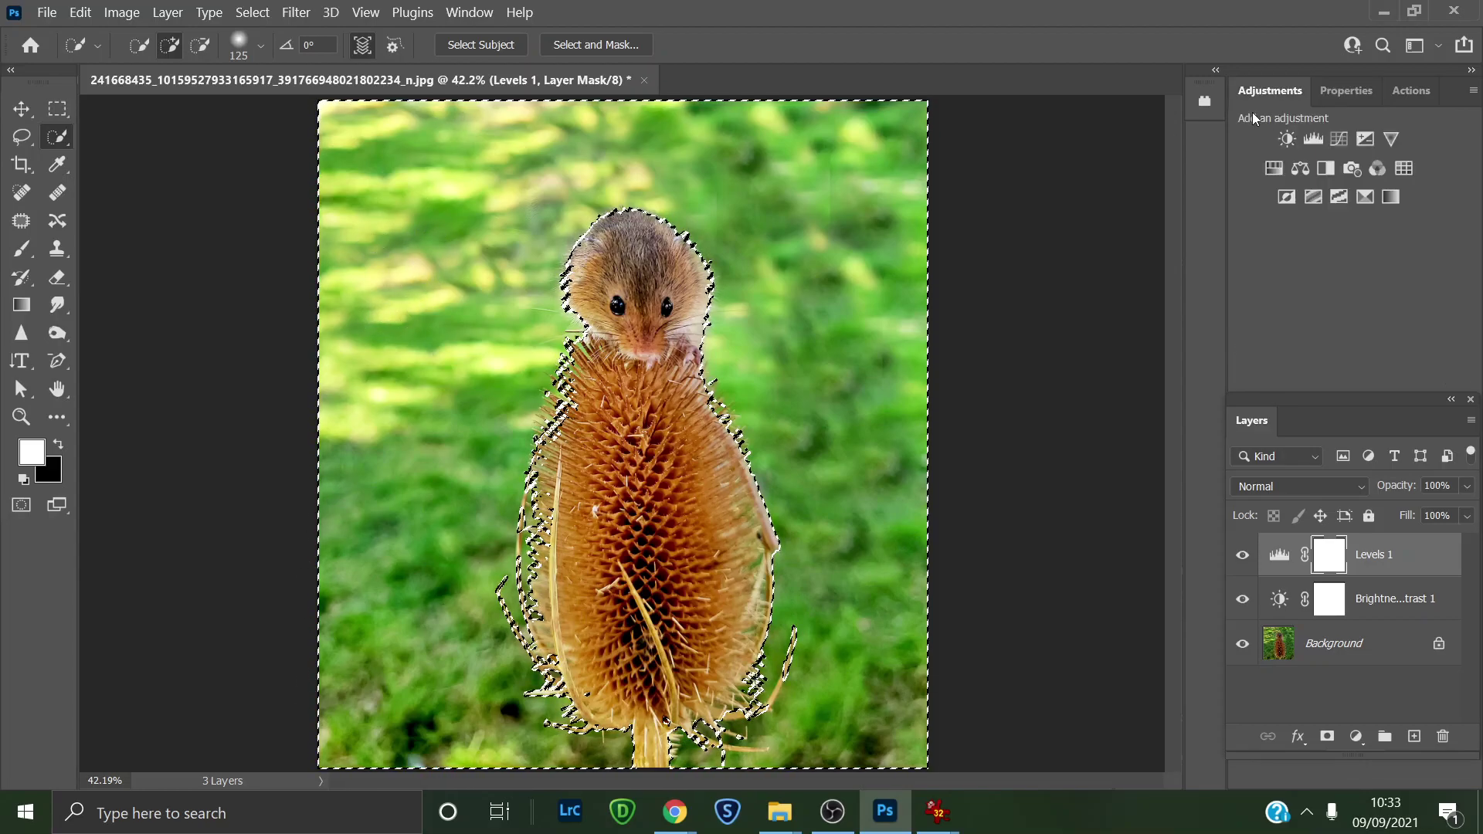
click(1288, 138)
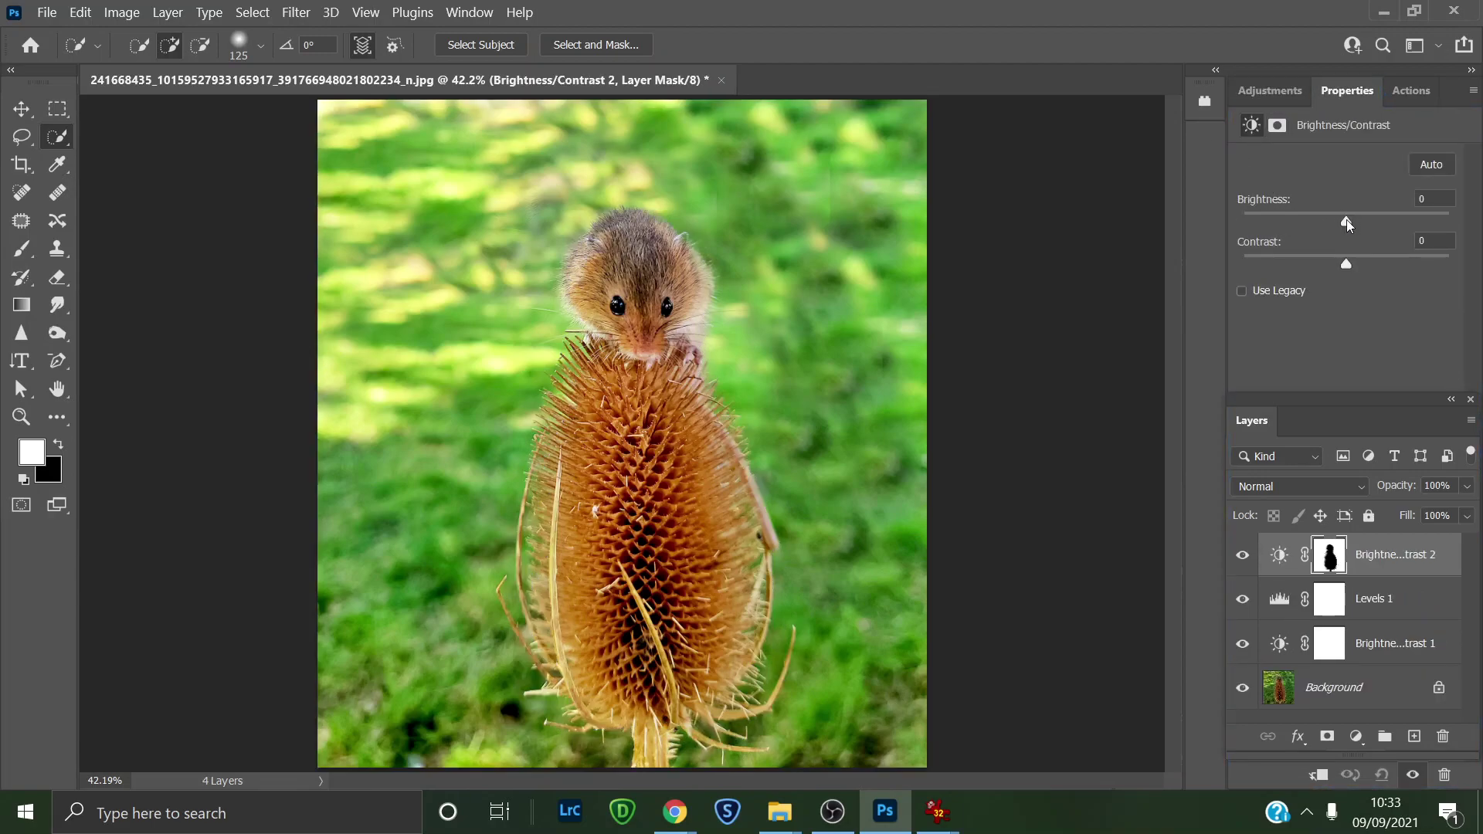
drag(1346, 220, 1338, 219)
drag(1342, 211, 1328, 209)
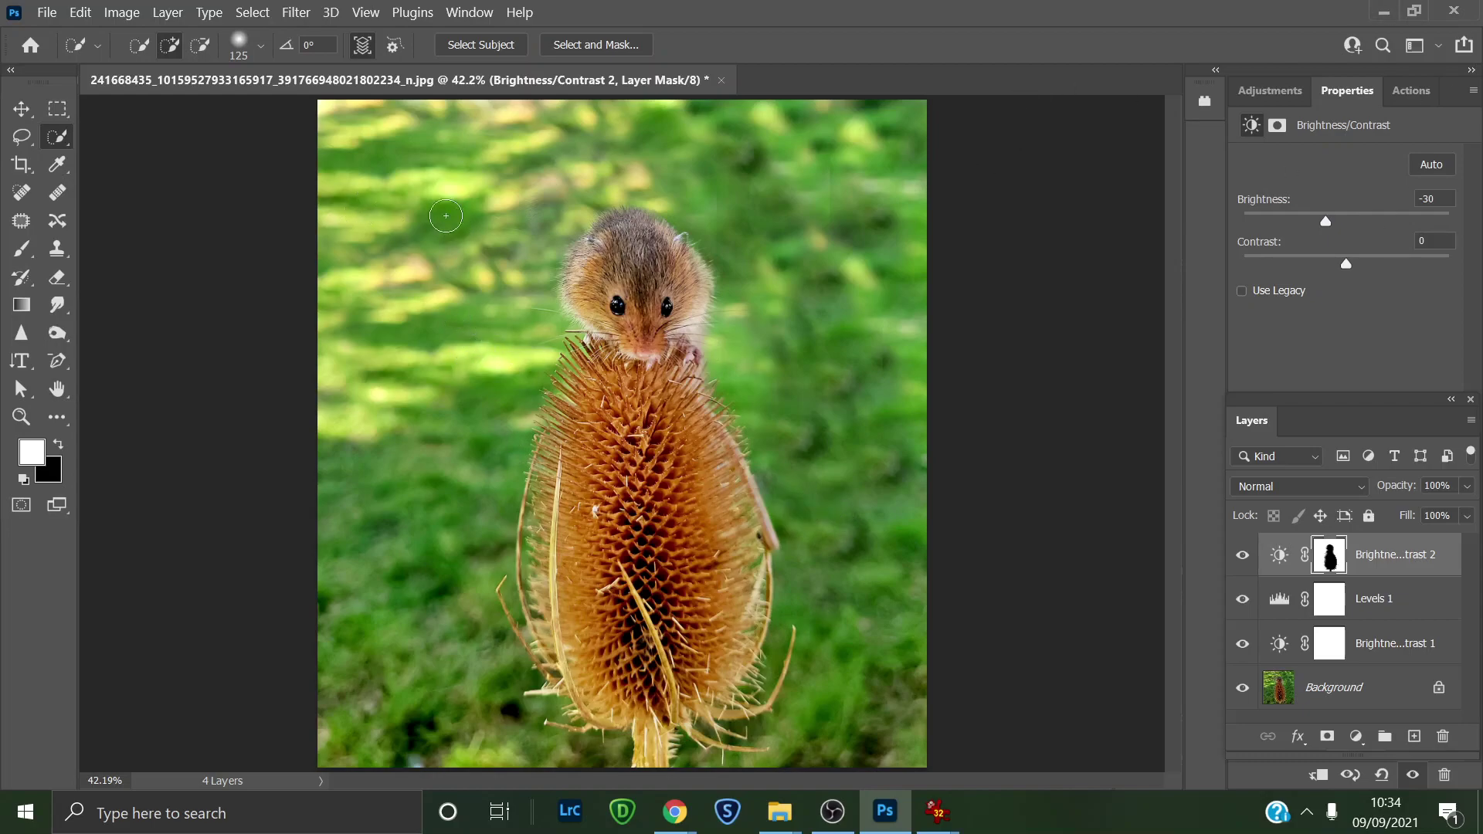
Step: Set the background adjustment layer's contrast to -15 and clear the stray selection in the grass
mouse_move(1346, 258)
mouse_down()
mouse_move(1365, 266)
mouse_move(1334, 253)
mouse_up()
drag(1341, 264, 1384, 286)
drag(1344, 266, 1339, 262)
drag(1331, 262, 1303, 255)
drag(1299, 262, 1310, 266)
click(851, 762)
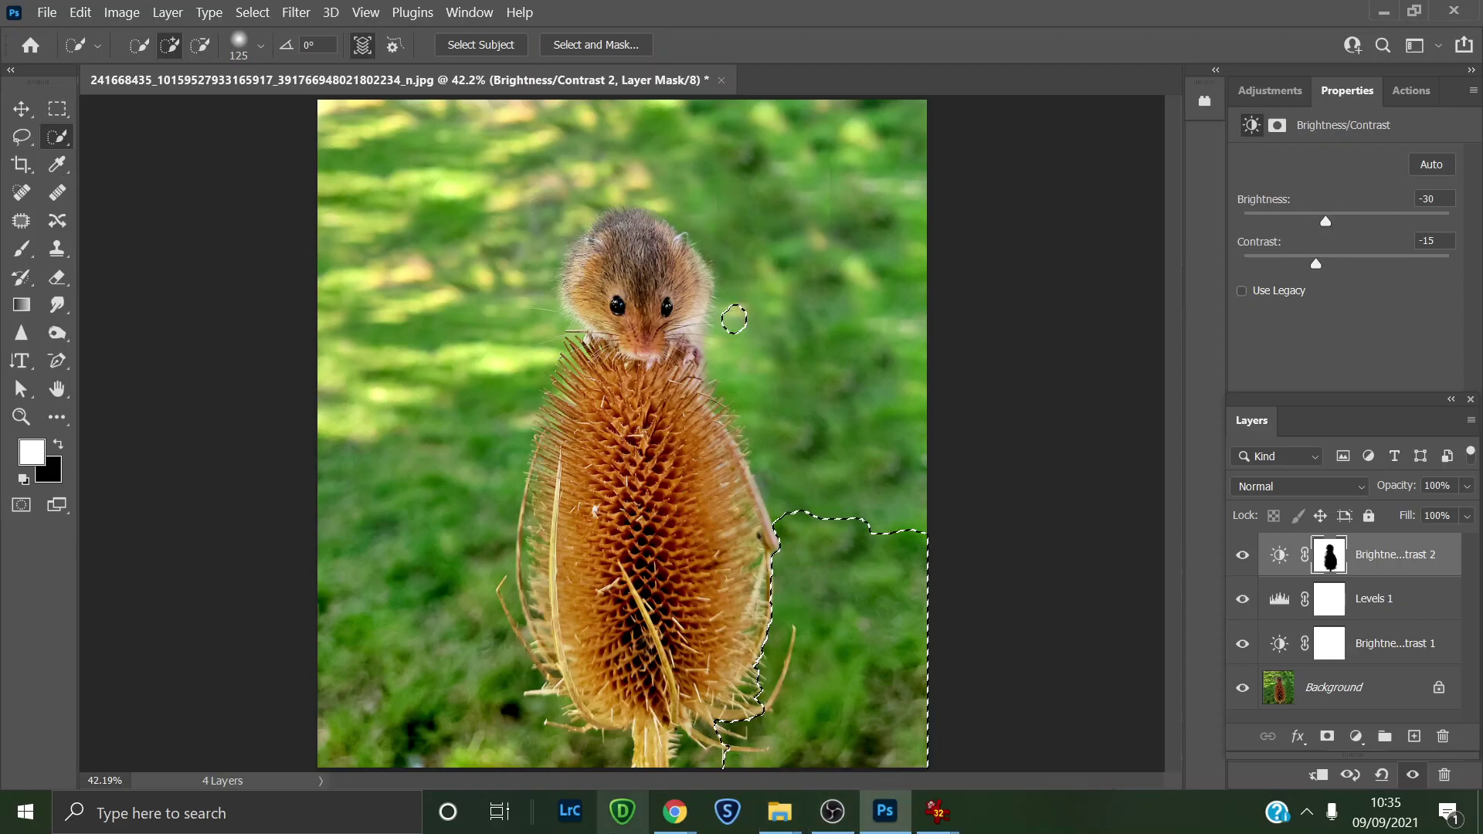
key(ctrl+d)
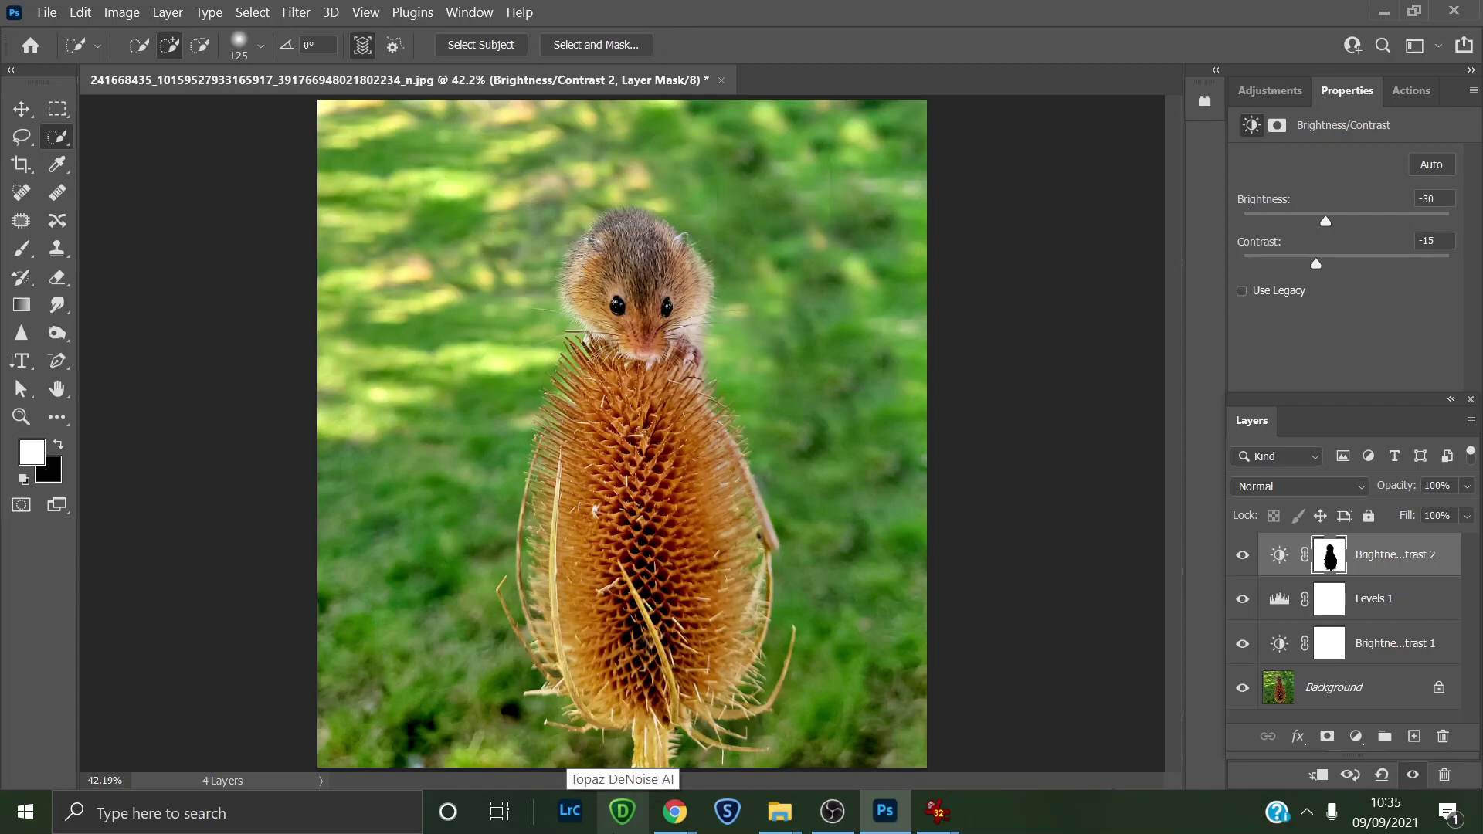
click(17, 419)
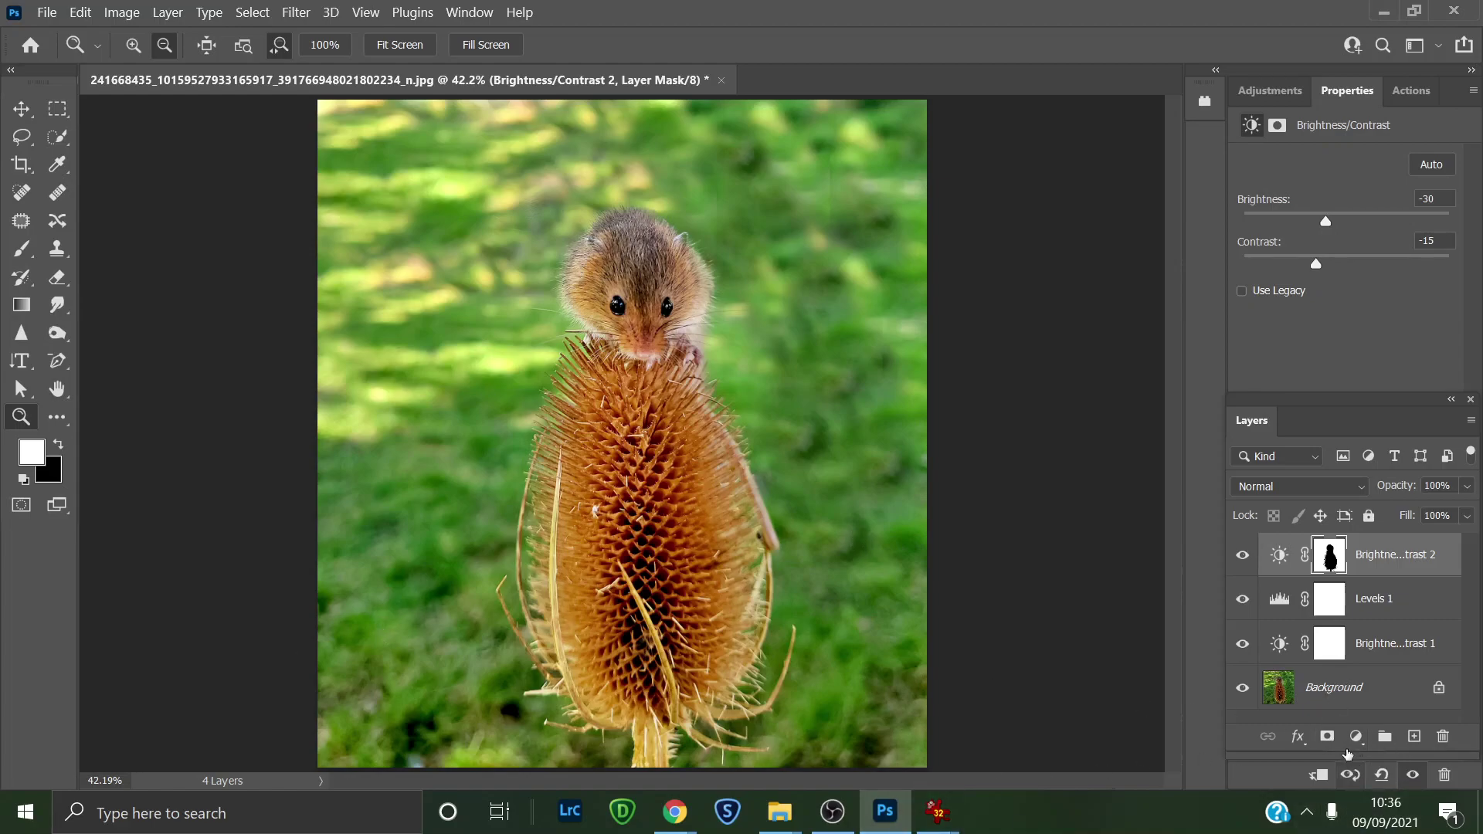
click(1339, 695)
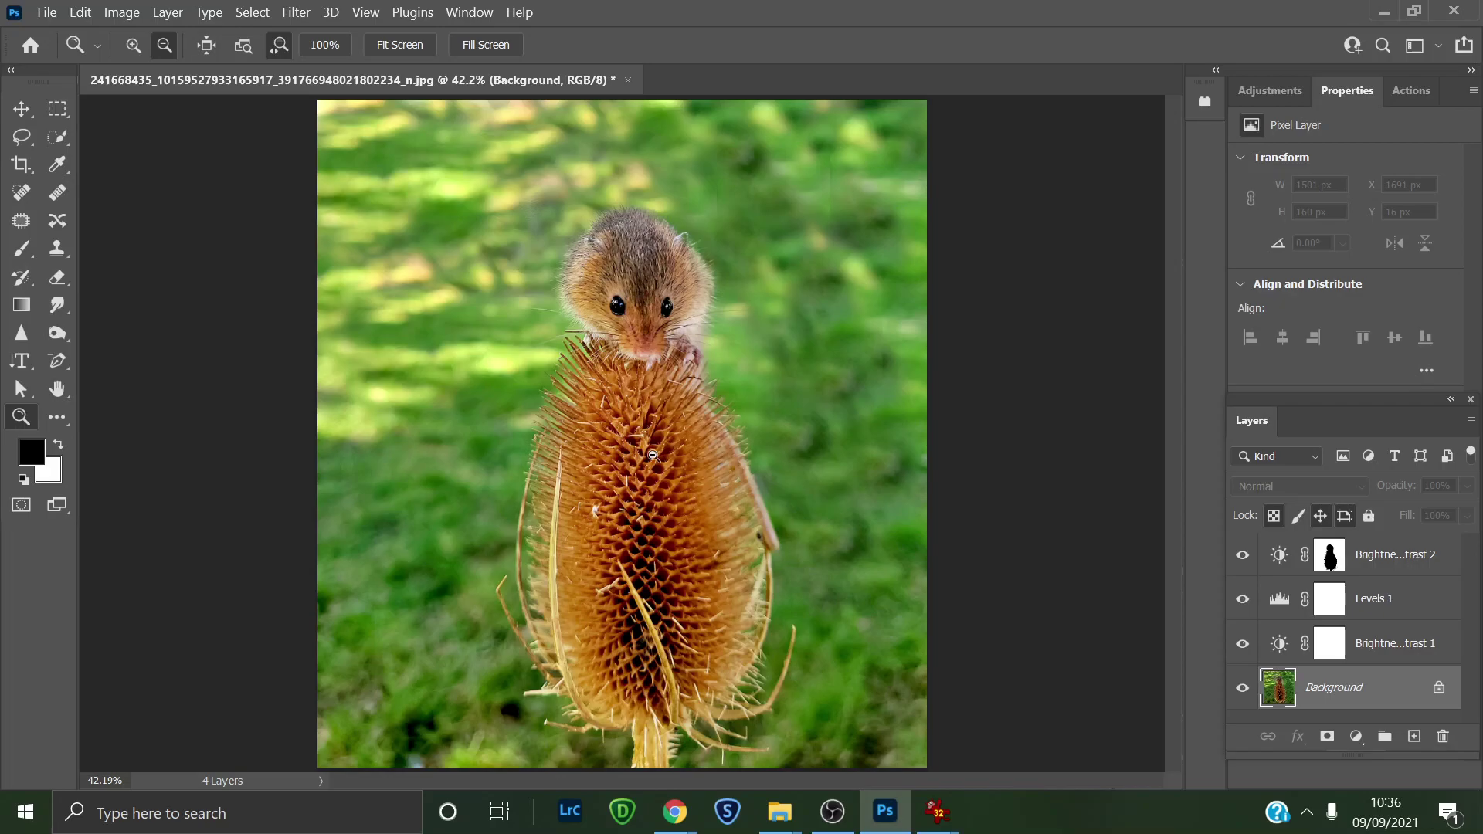
drag(649, 354, 670, 371)
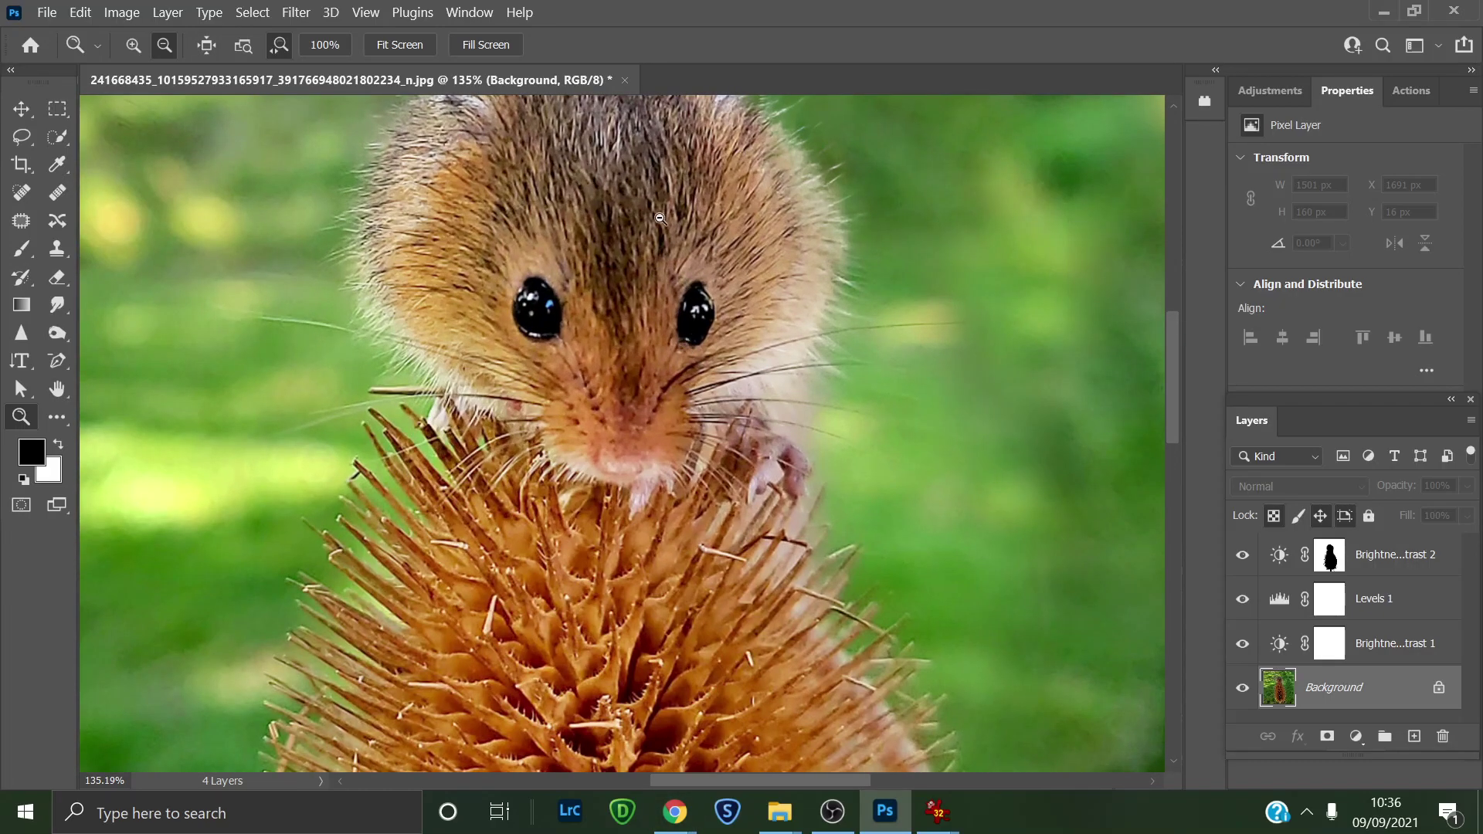
drag(679, 459, 590, 463)
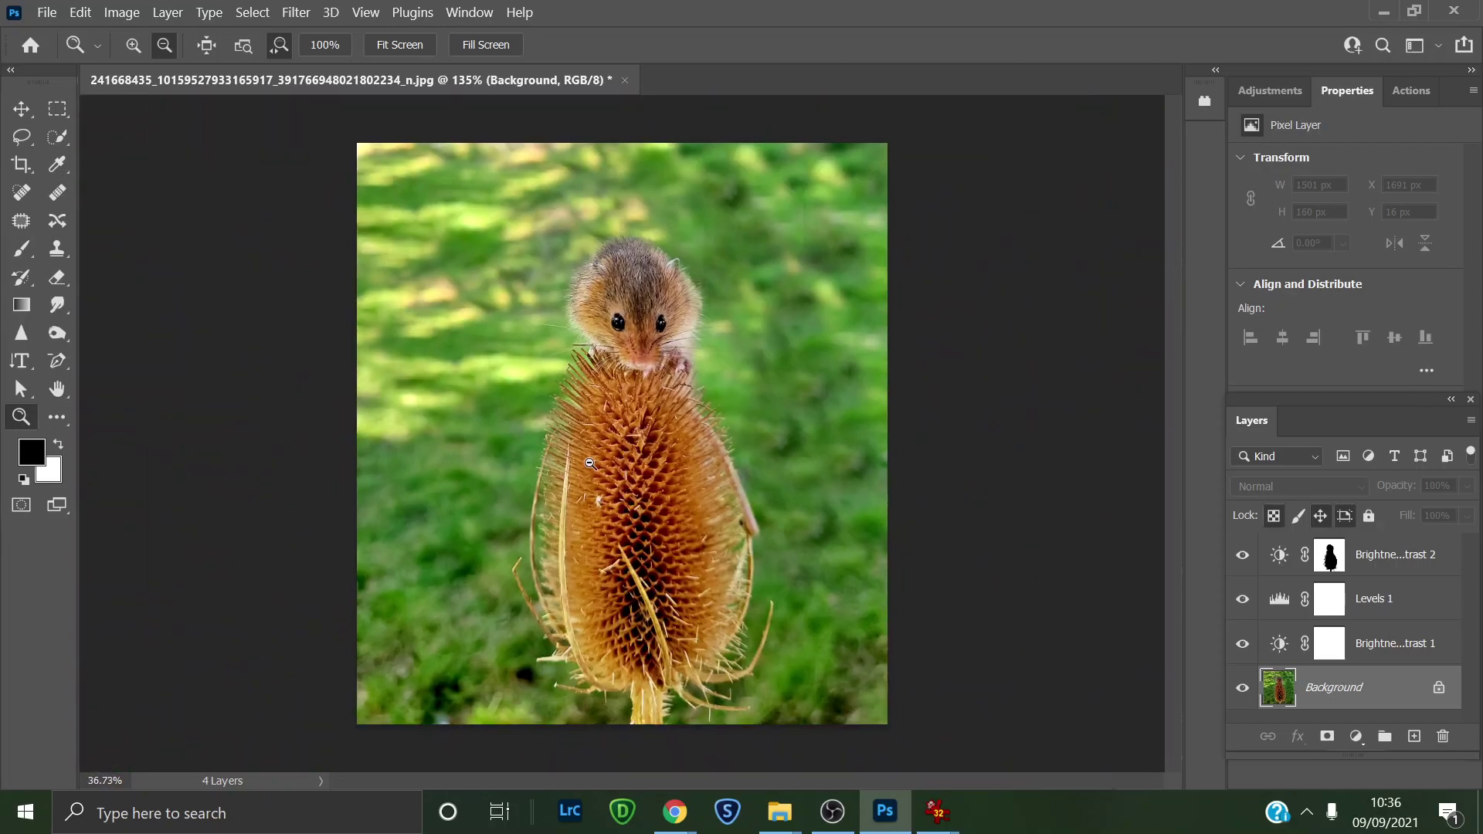
drag(786, 600, 818, 645)
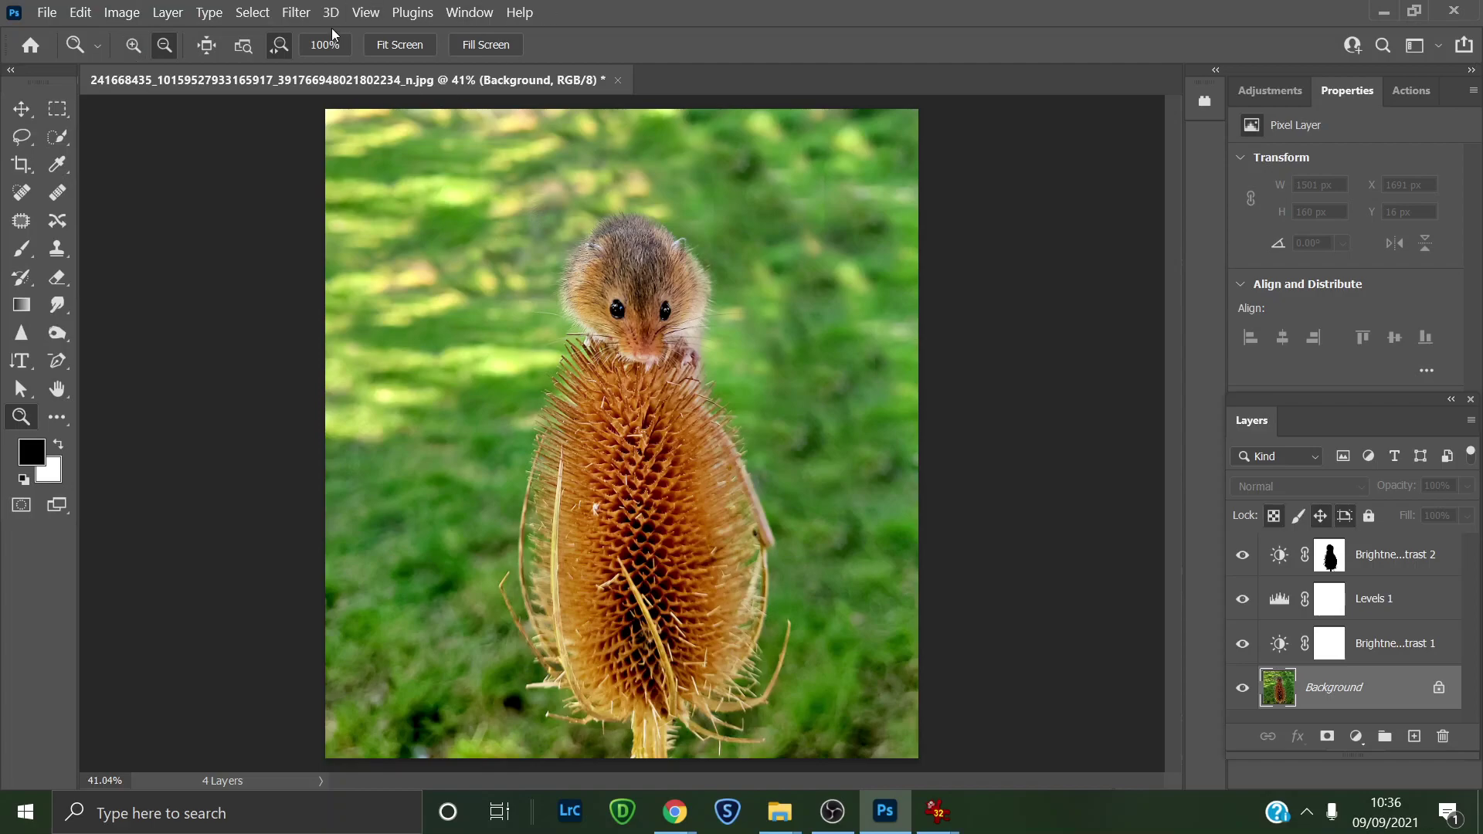
click(295, 12)
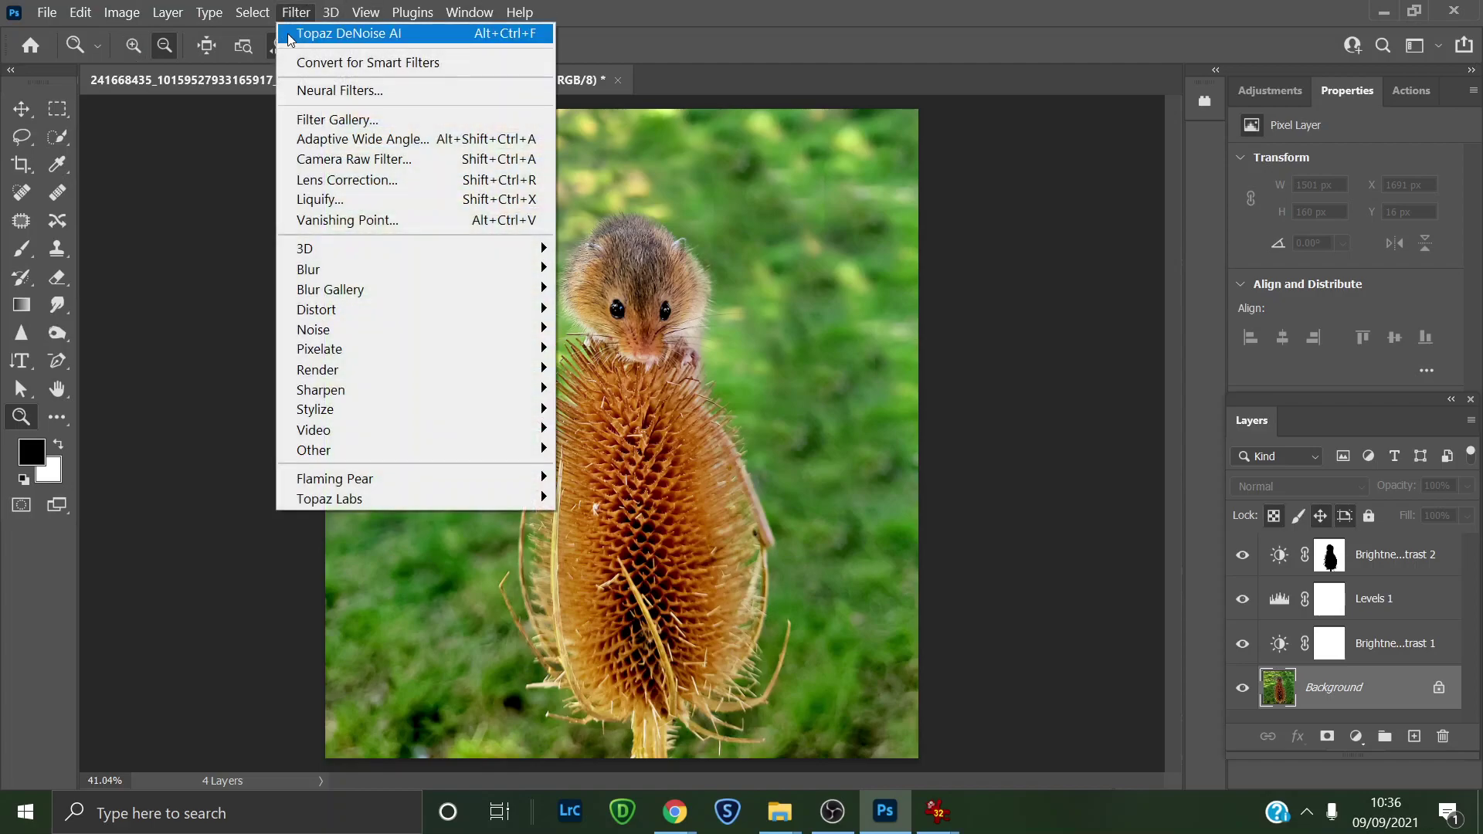
click(355, 158)
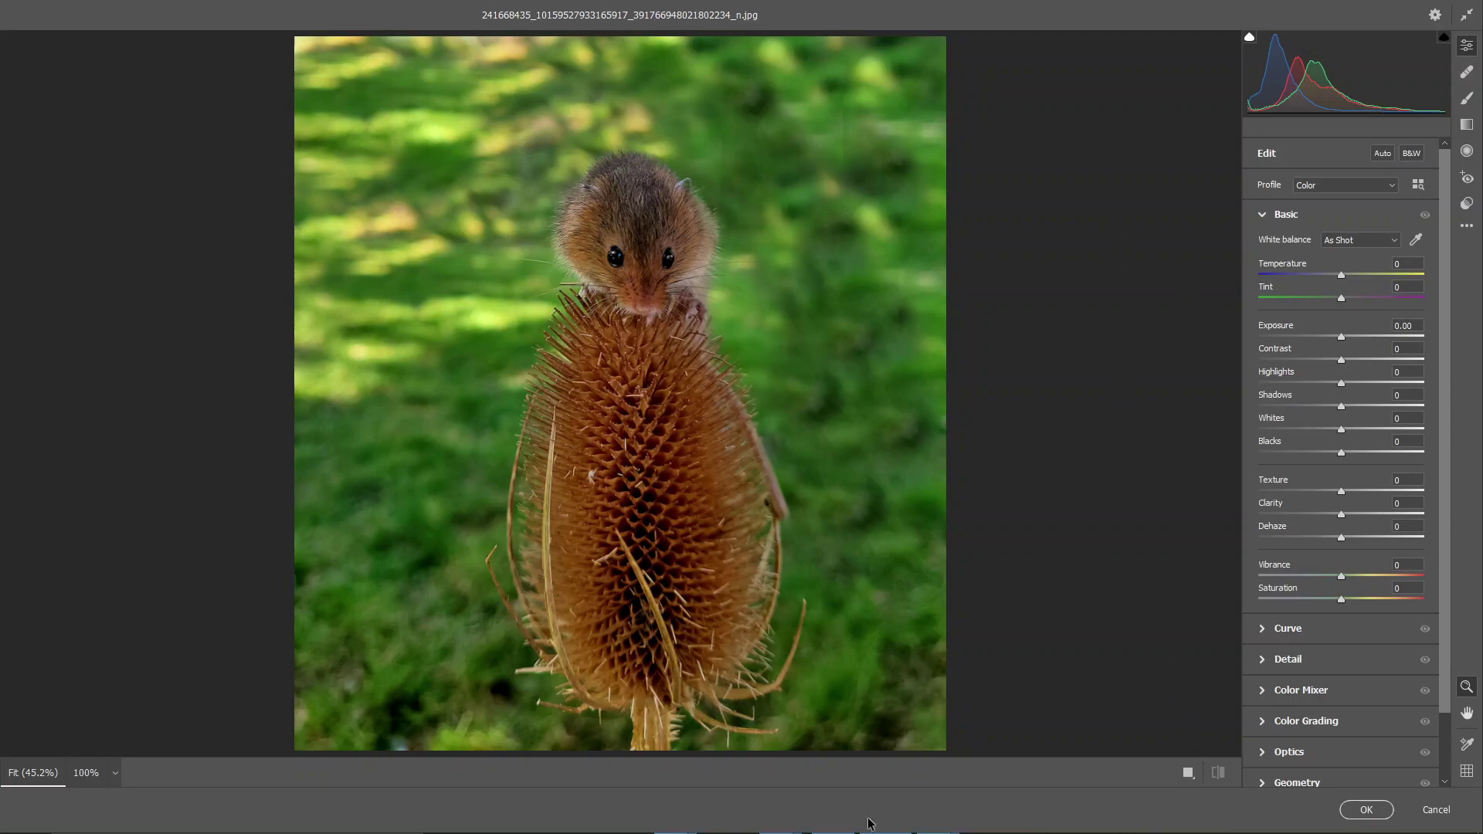
click(1436, 809)
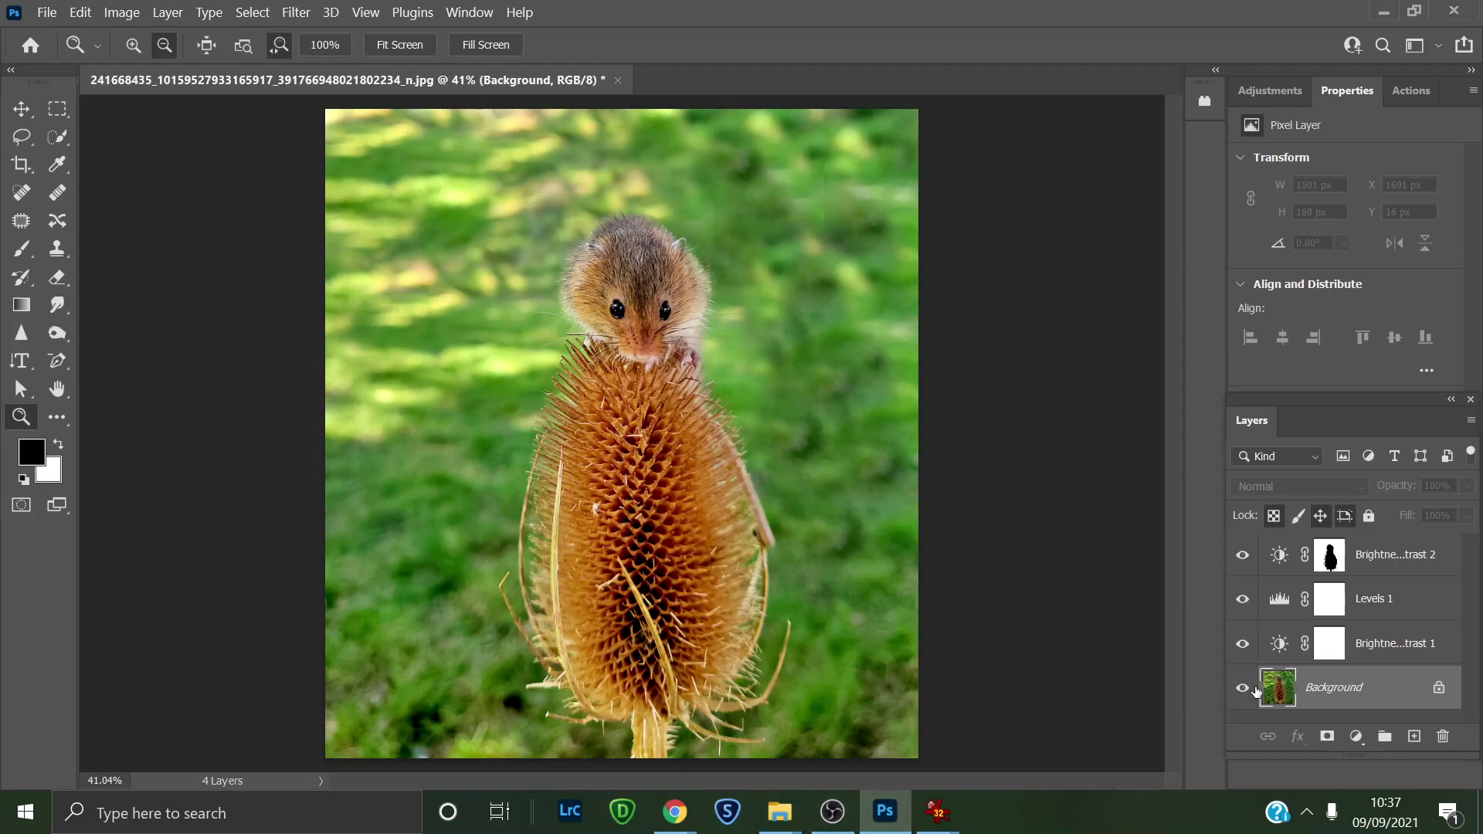
Step: Merge all visible layers into the Background layer
right_click(1347, 688)
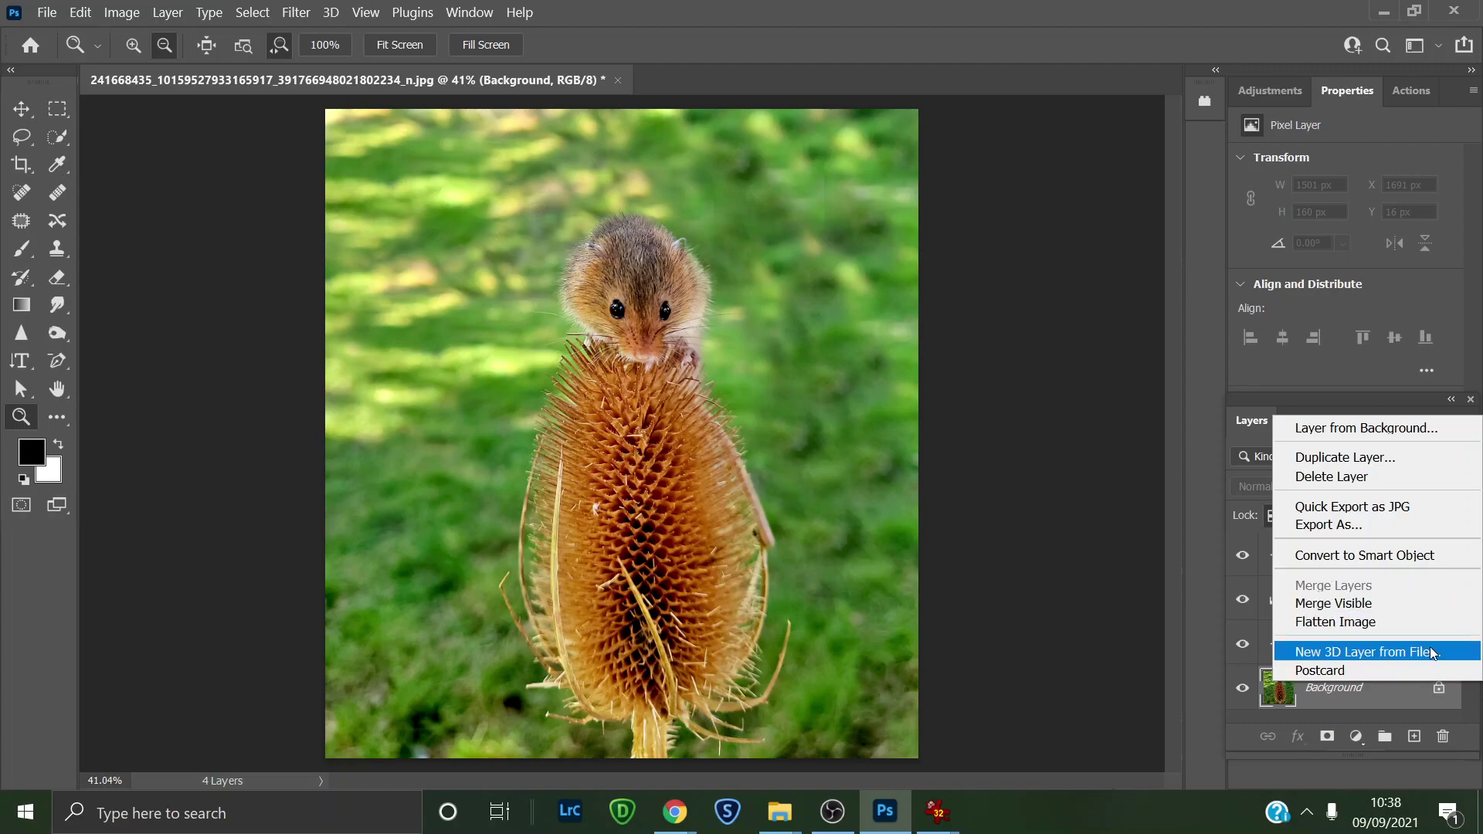
click(1330, 604)
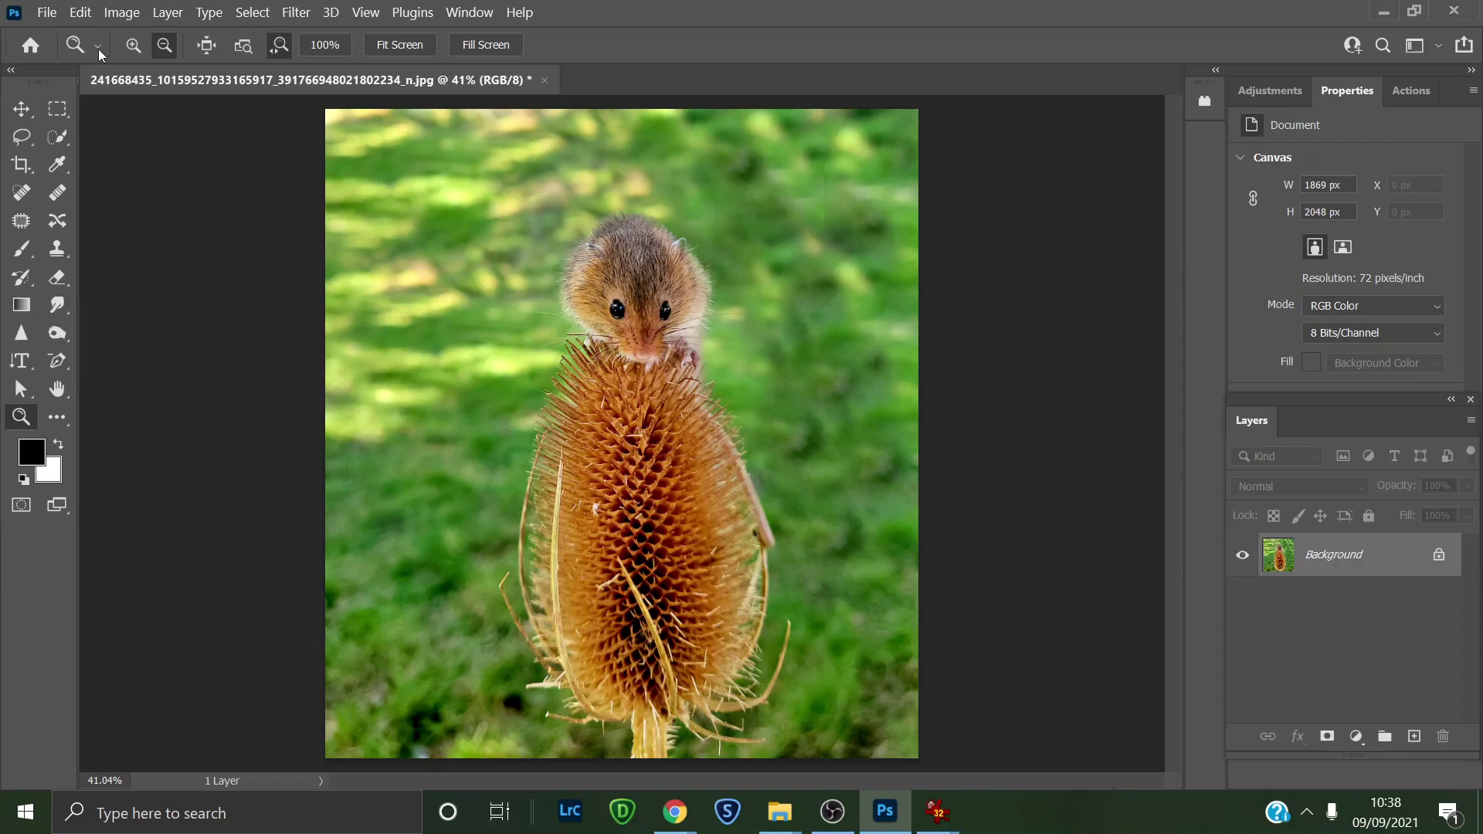
click(291, 12)
click(290, 34)
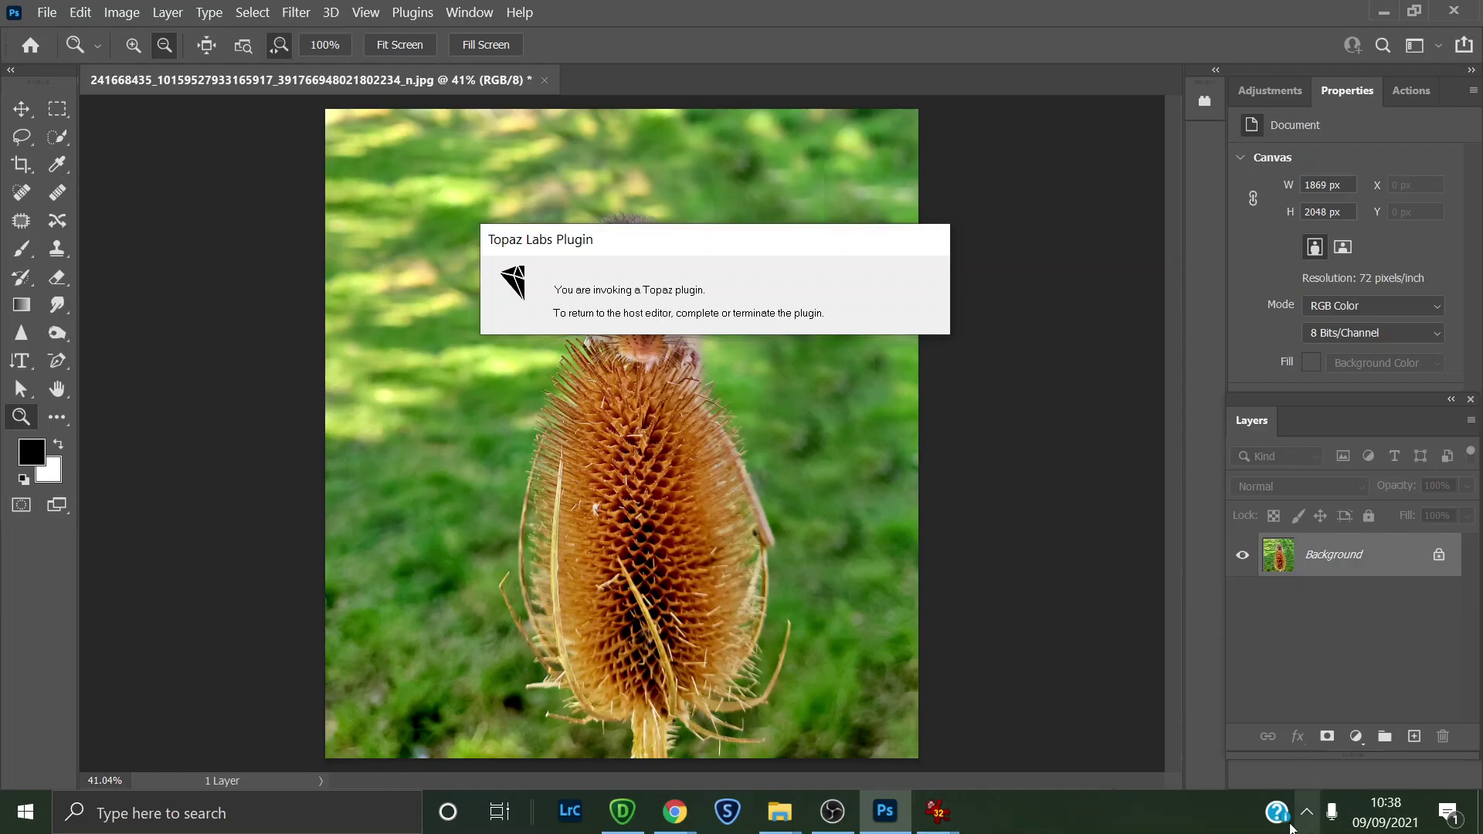
click(932, 827)
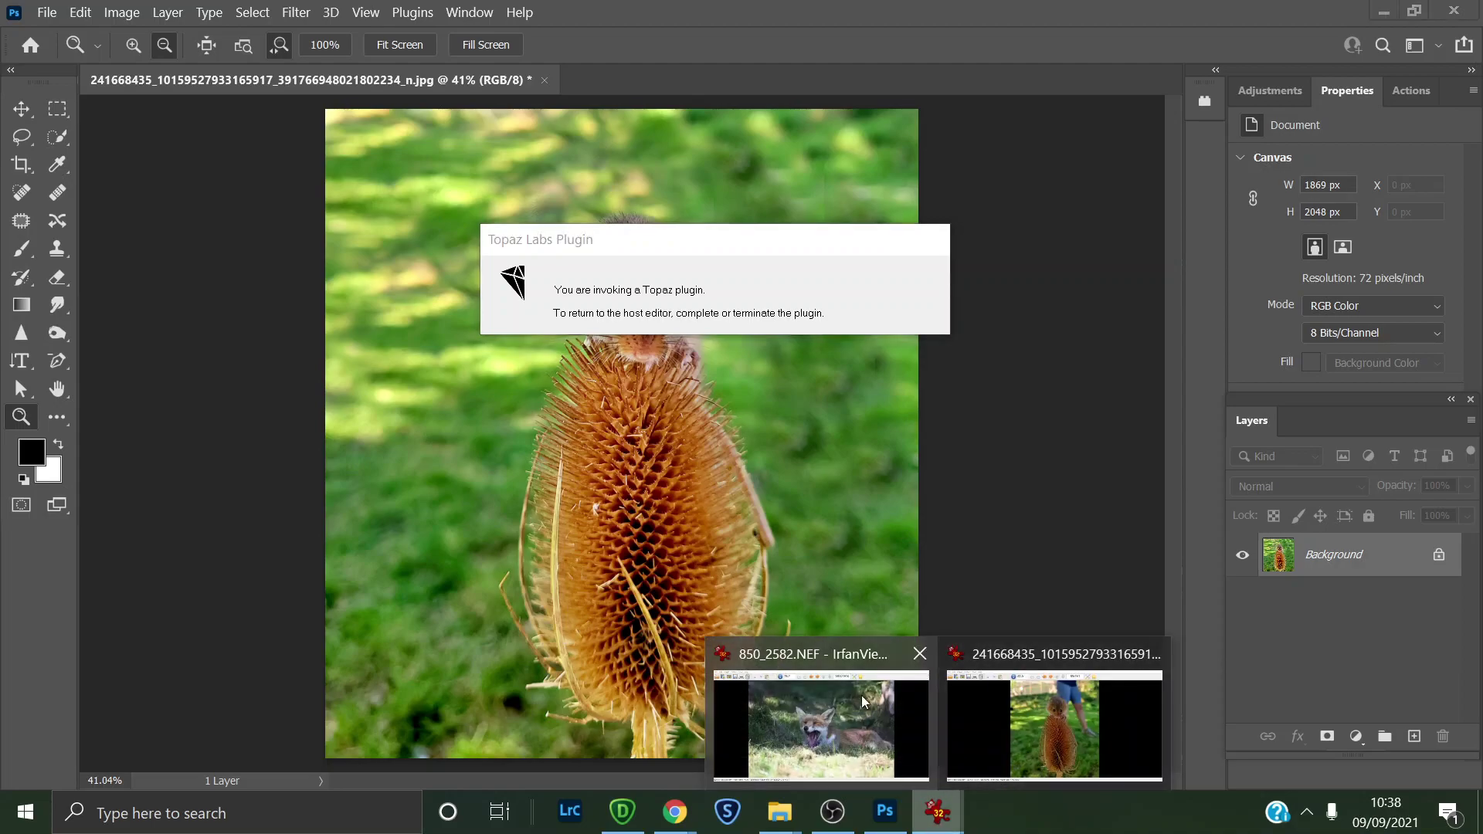
click(868, 730)
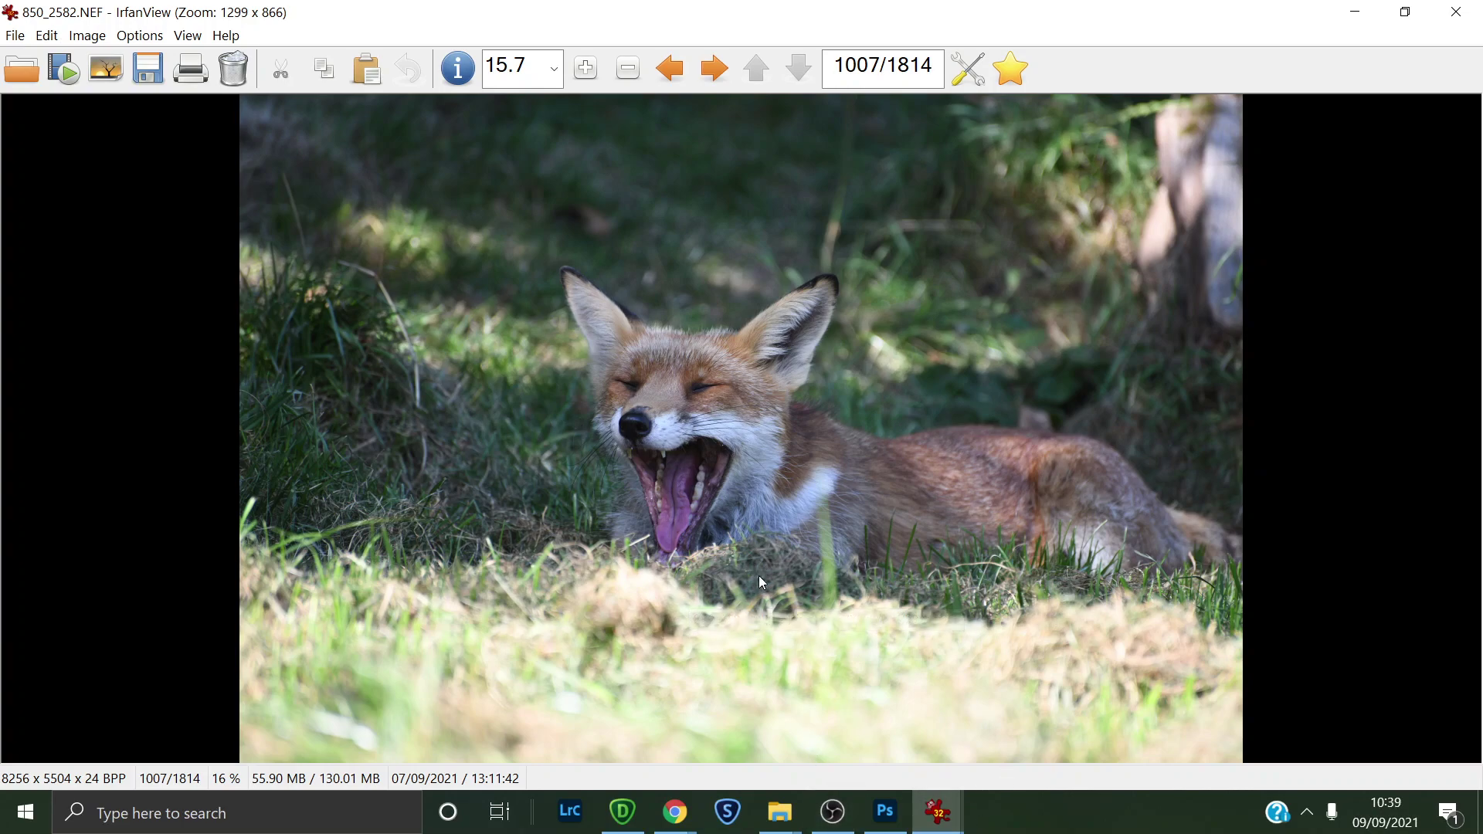
click(671, 76)
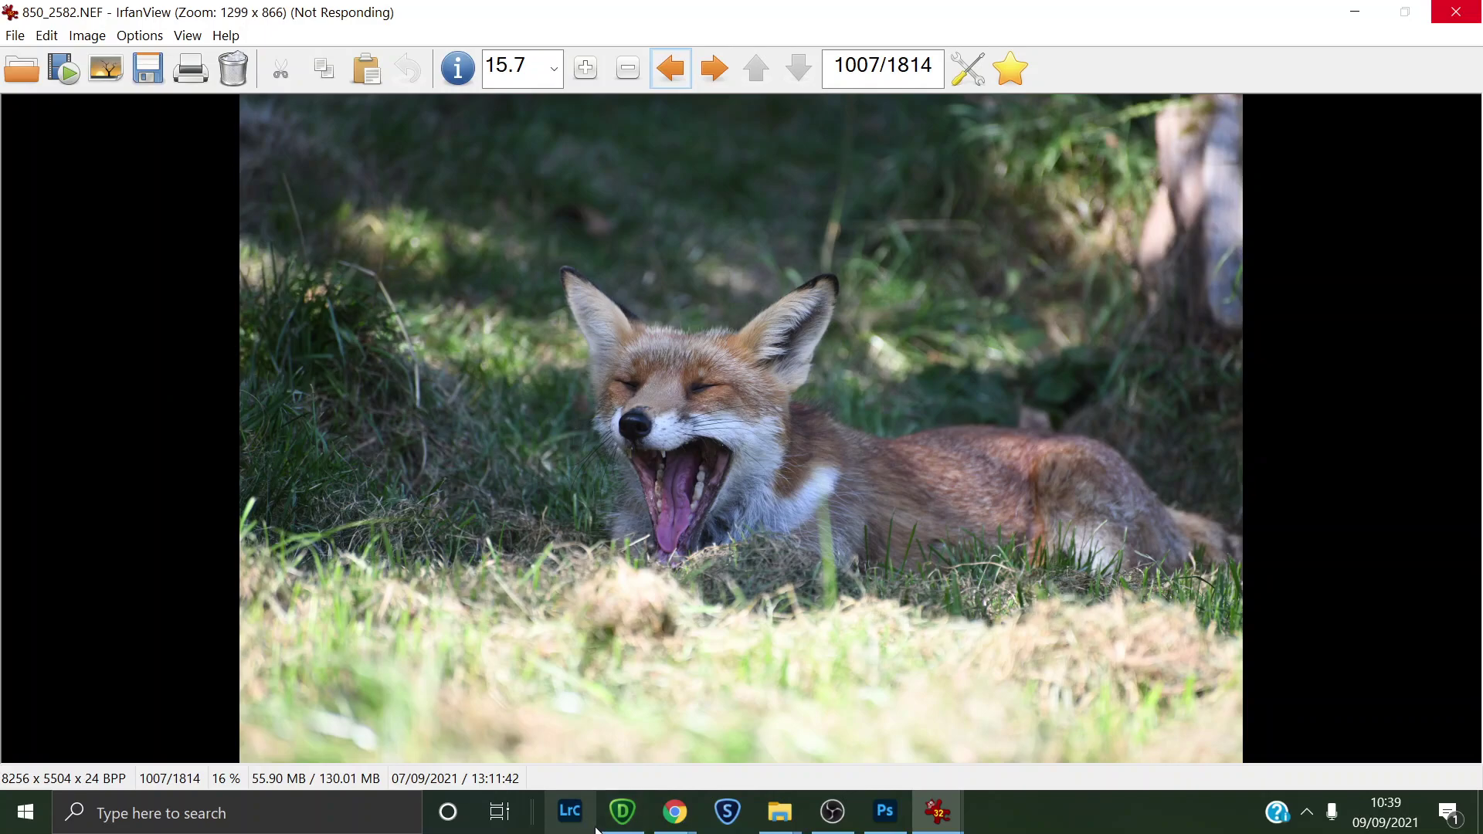
click(619, 823)
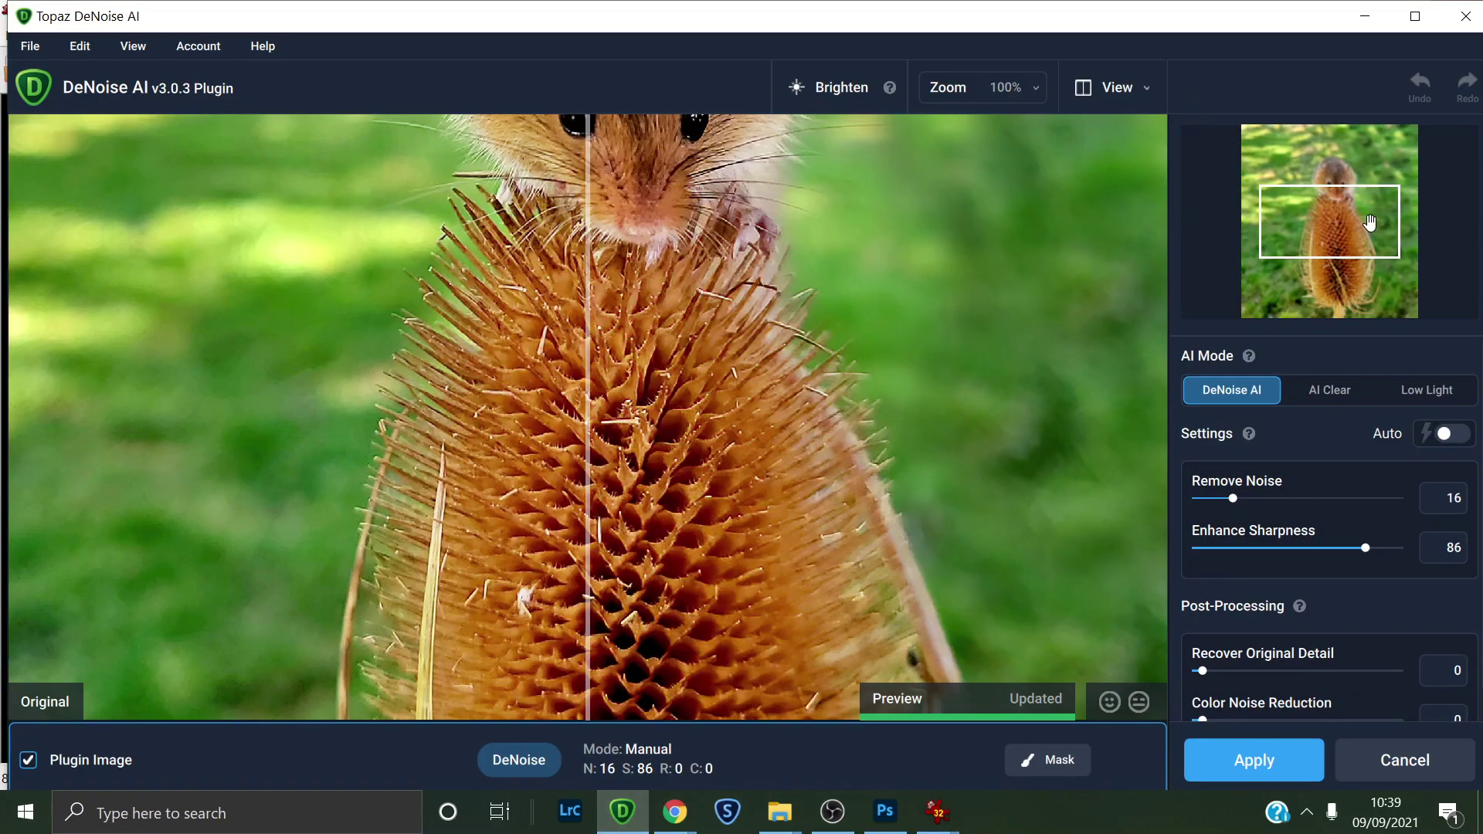
click(1402, 757)
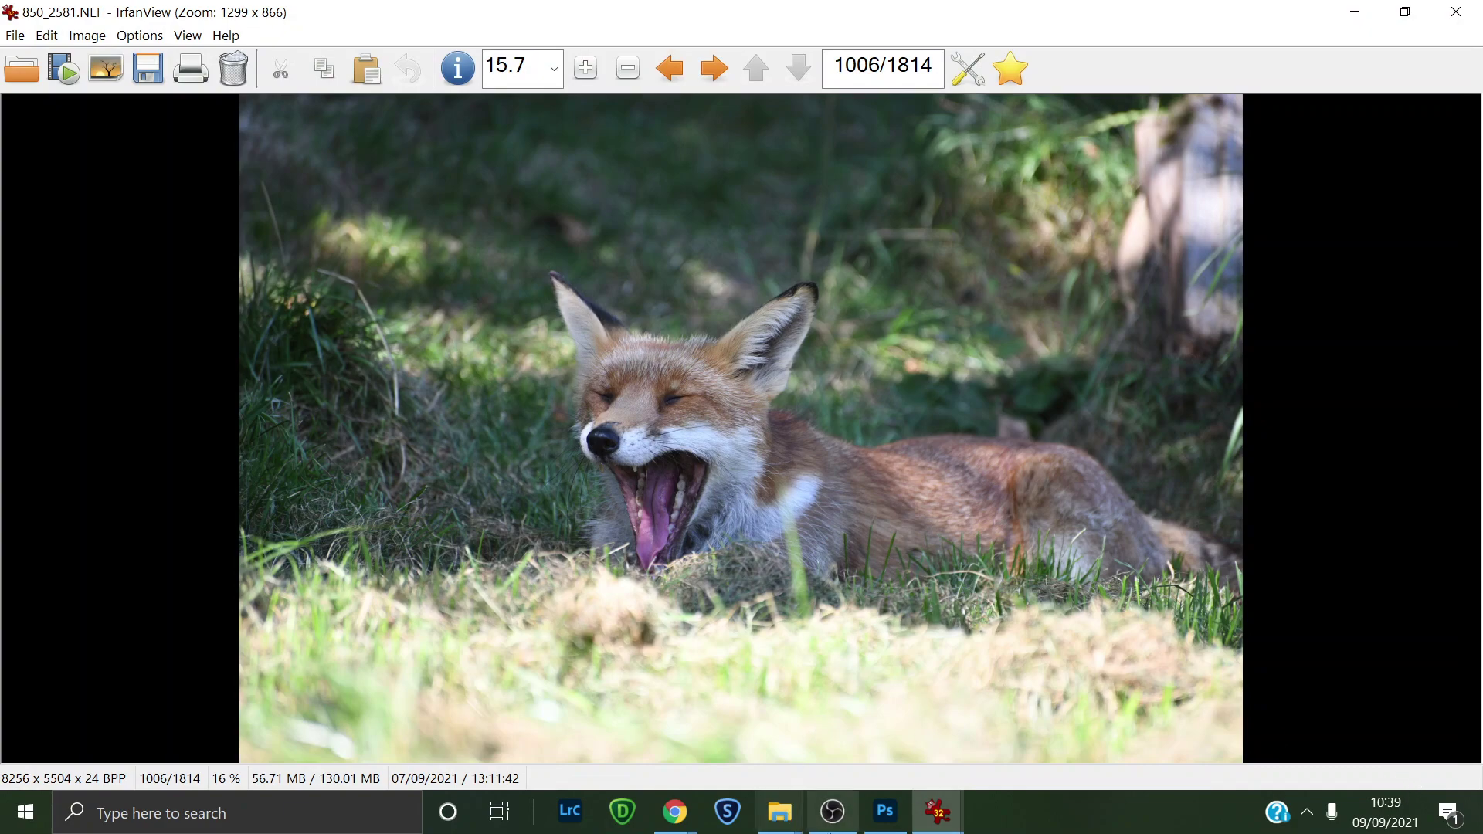
click(885, 811)
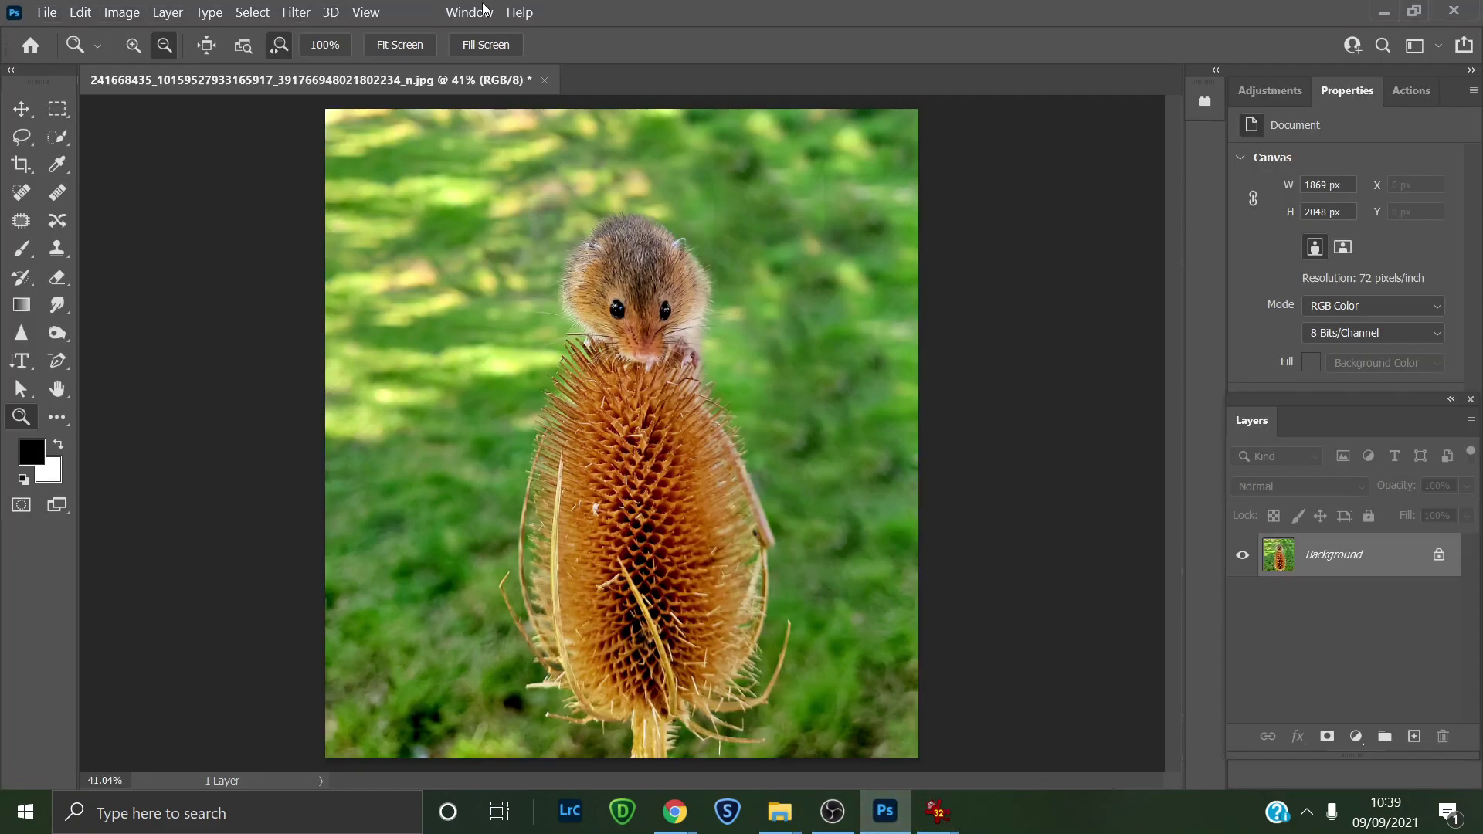
Step: Open the merged photo in the Camera Raw Filter and switch to the Graduated Filter
click(295, 13)
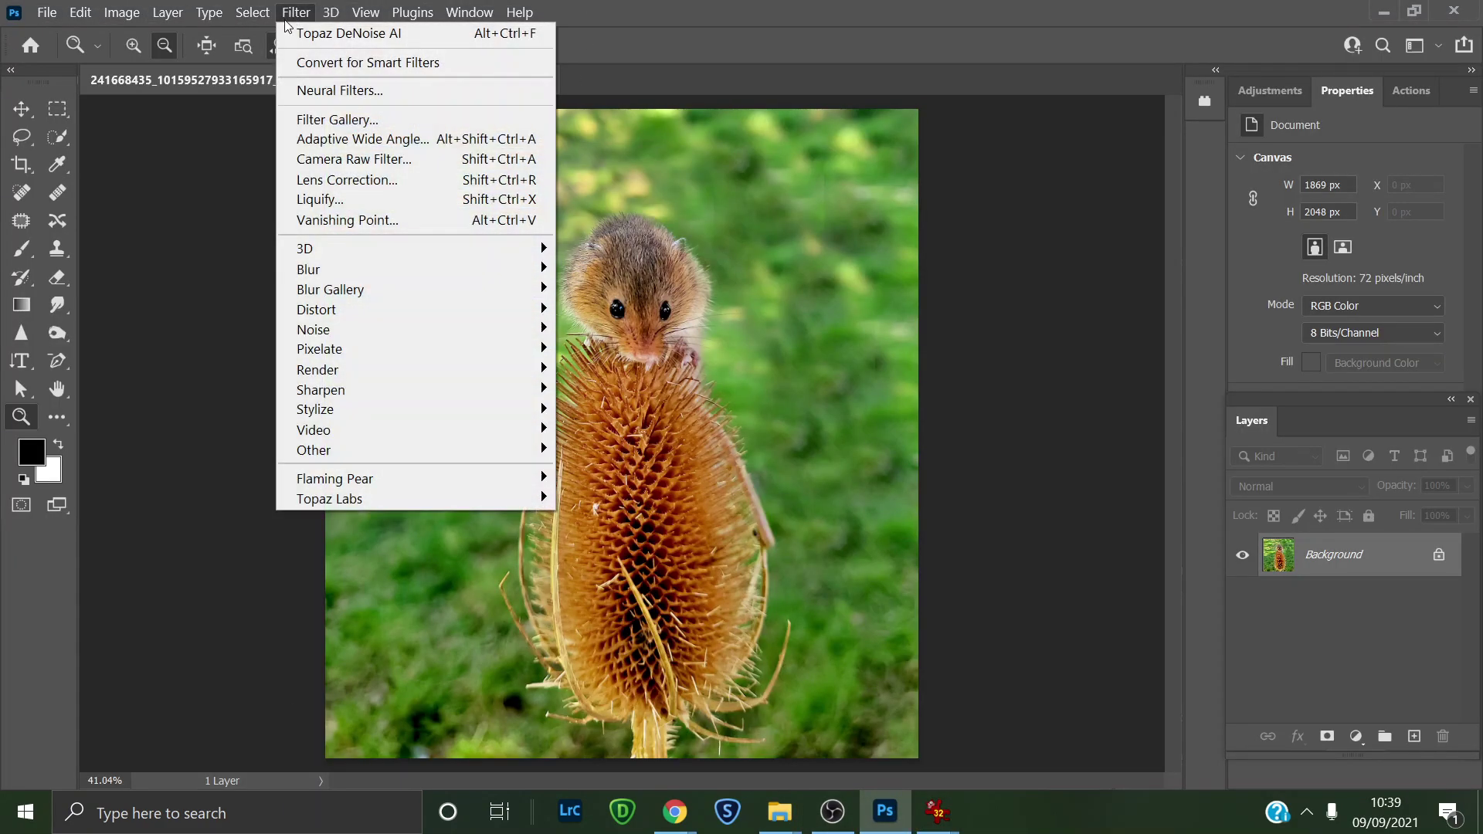
click(393, 164)
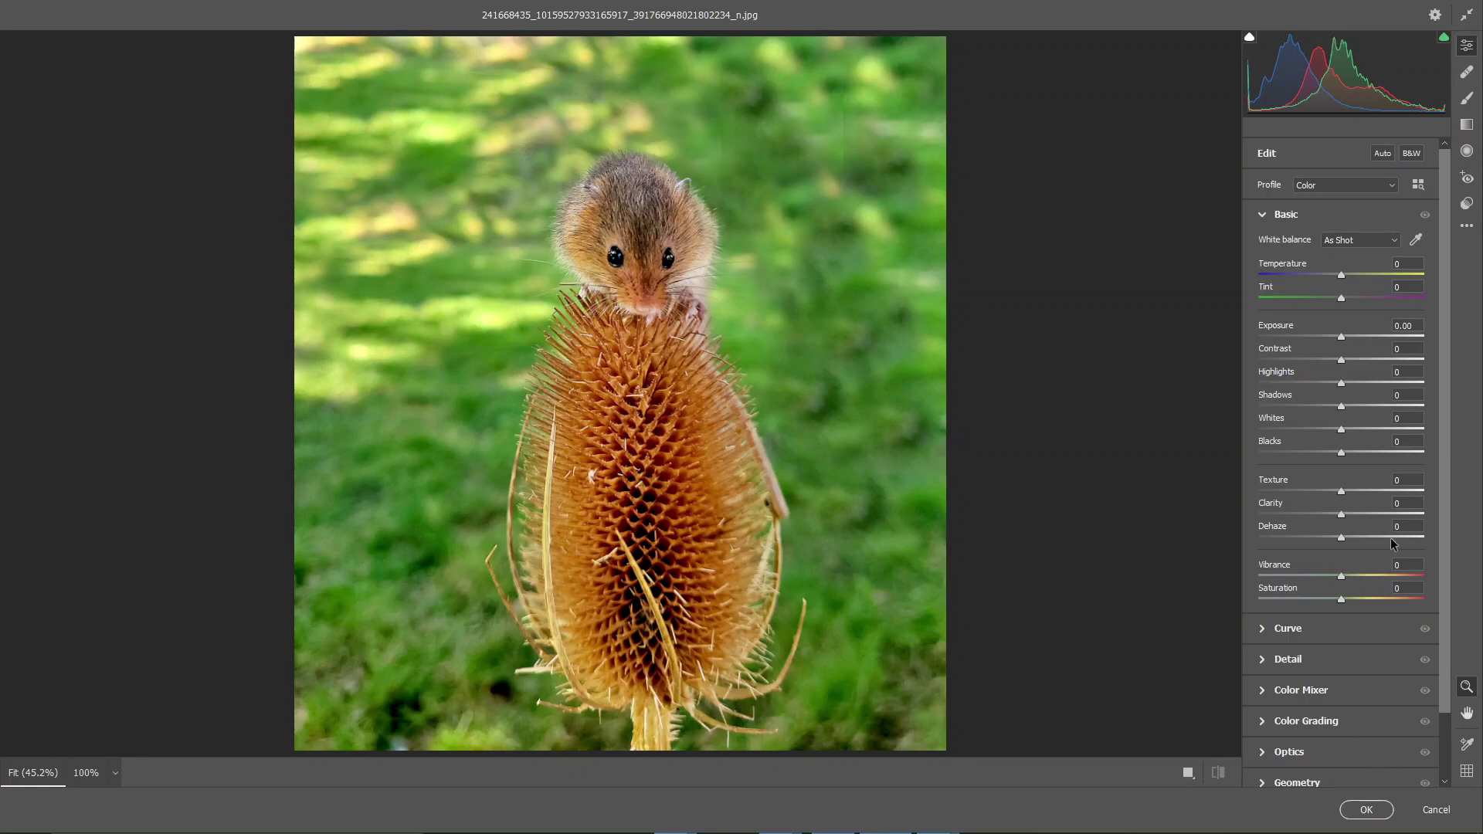
click(1467, 124)
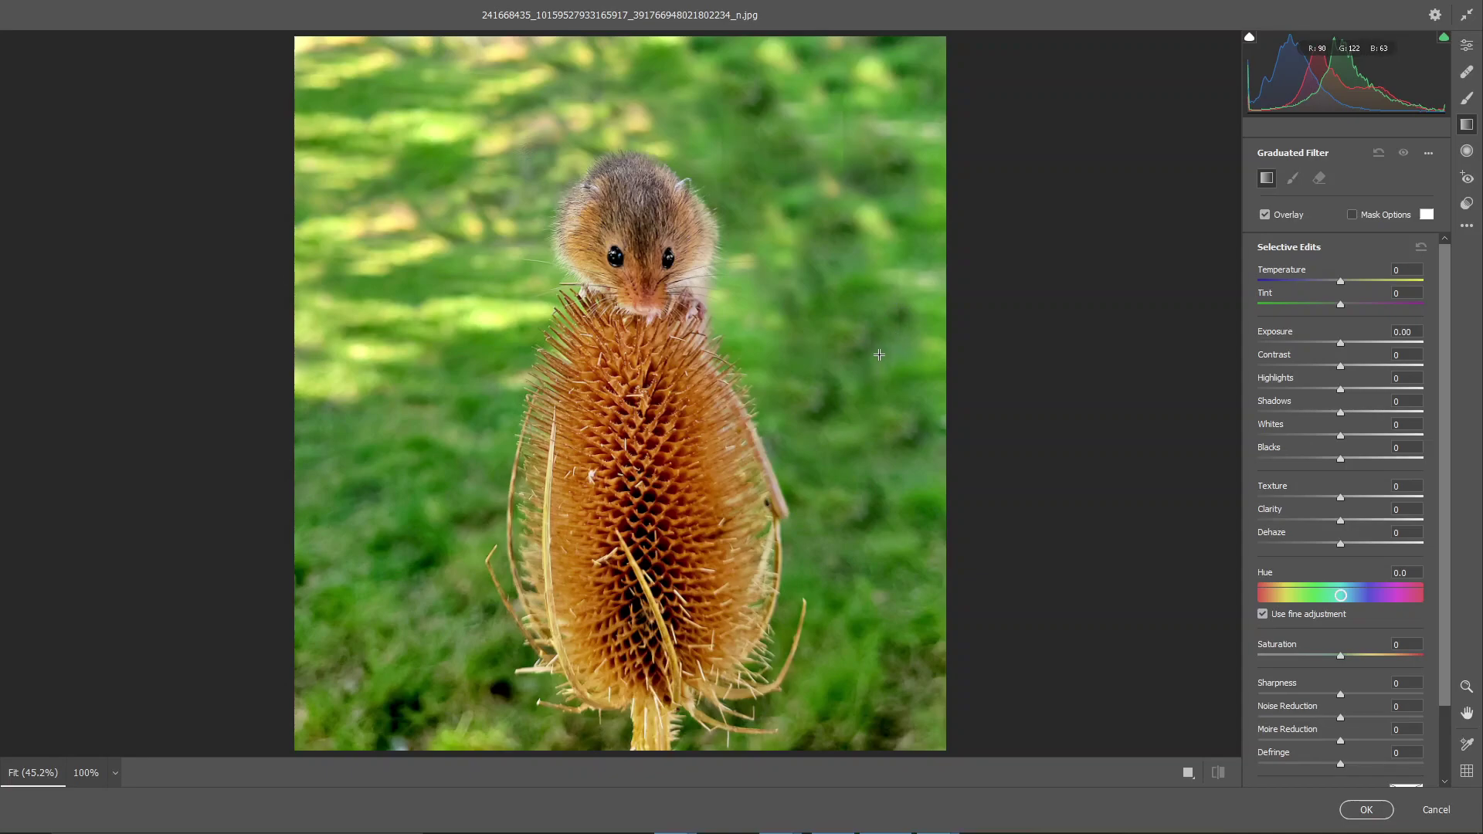
drag(909, 305, 349, 656)
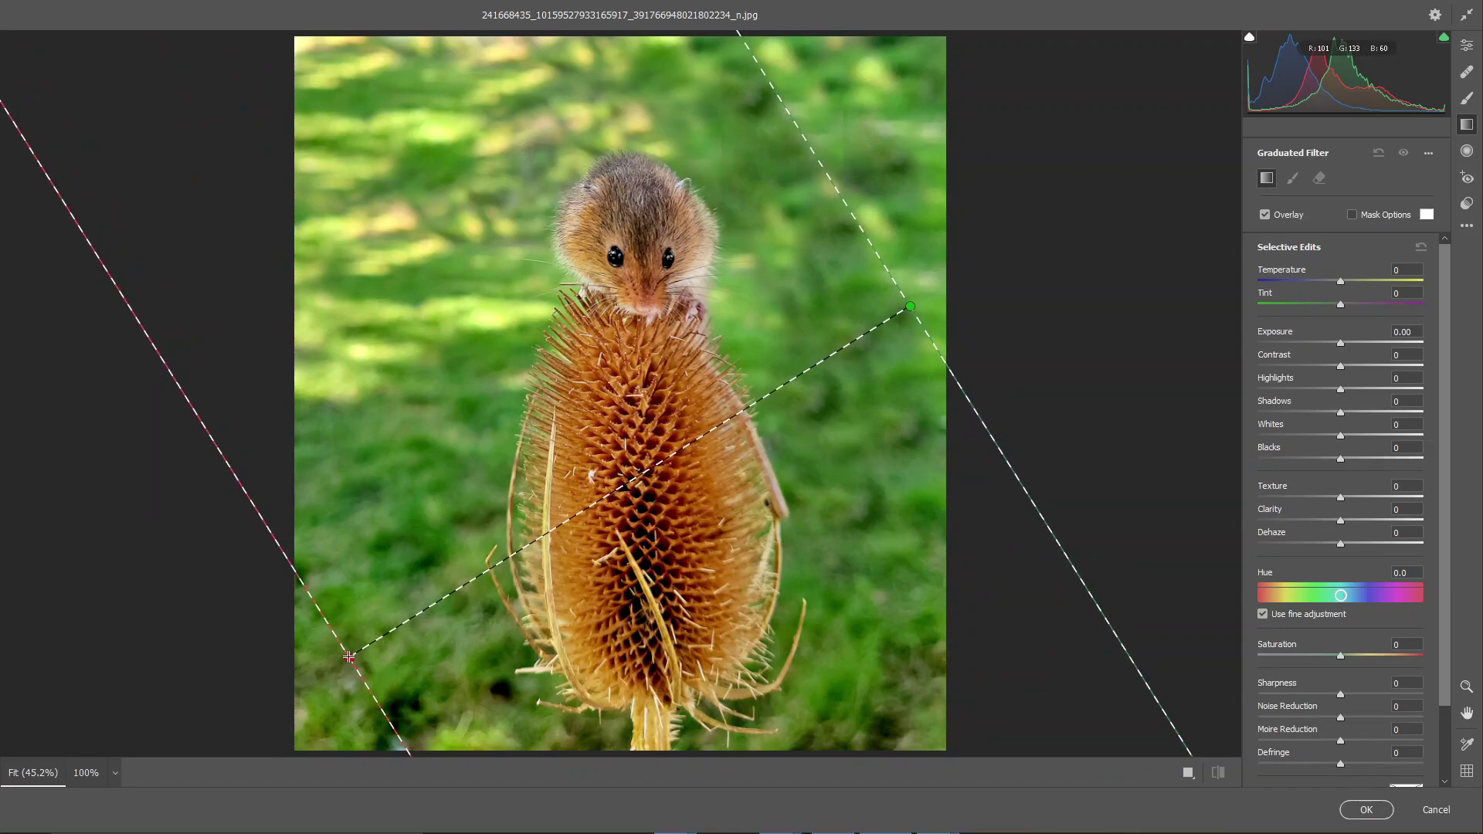
drag(349, 656, 350, 660)
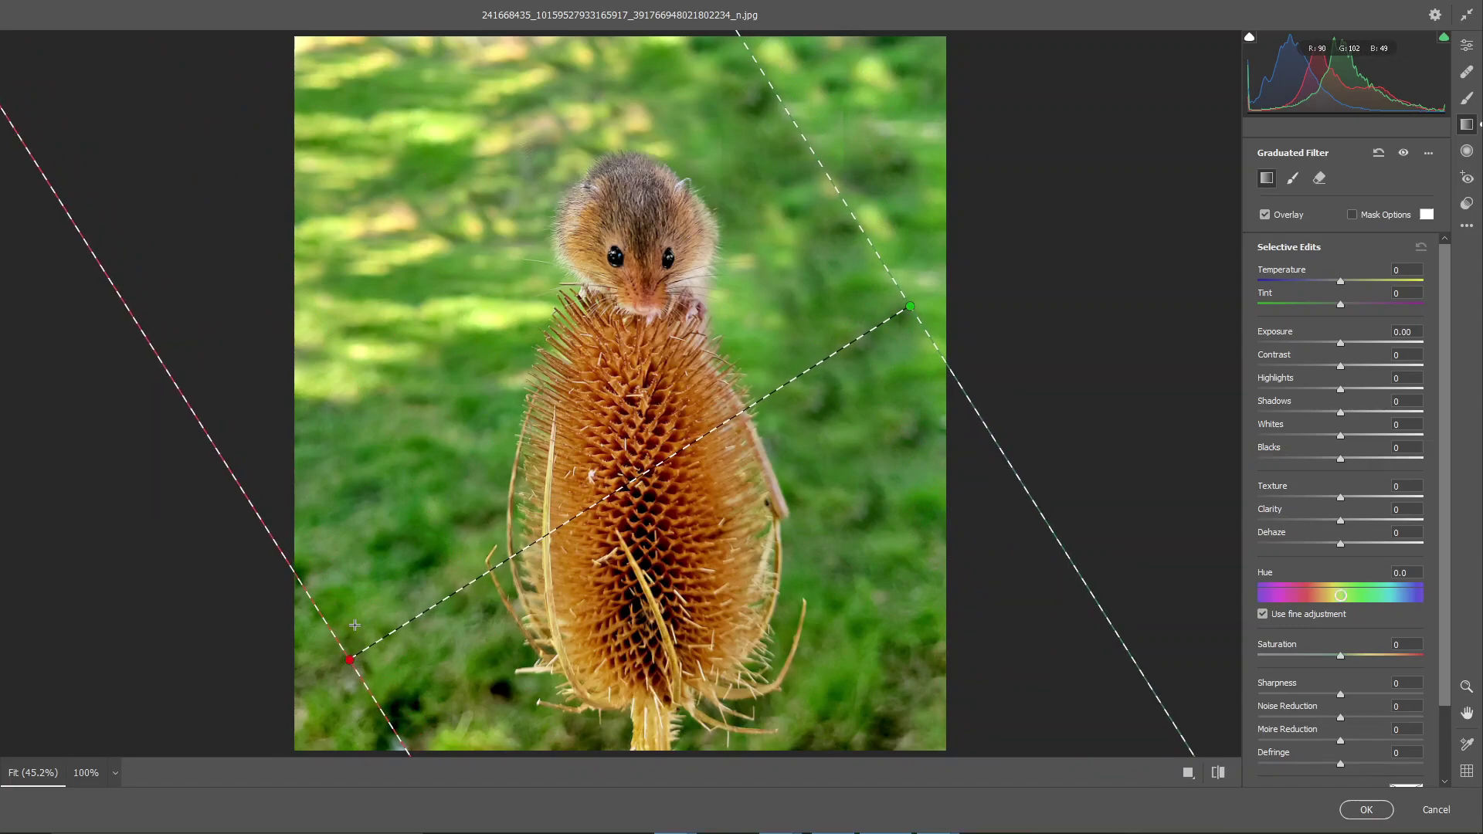
key(z)
key(g)
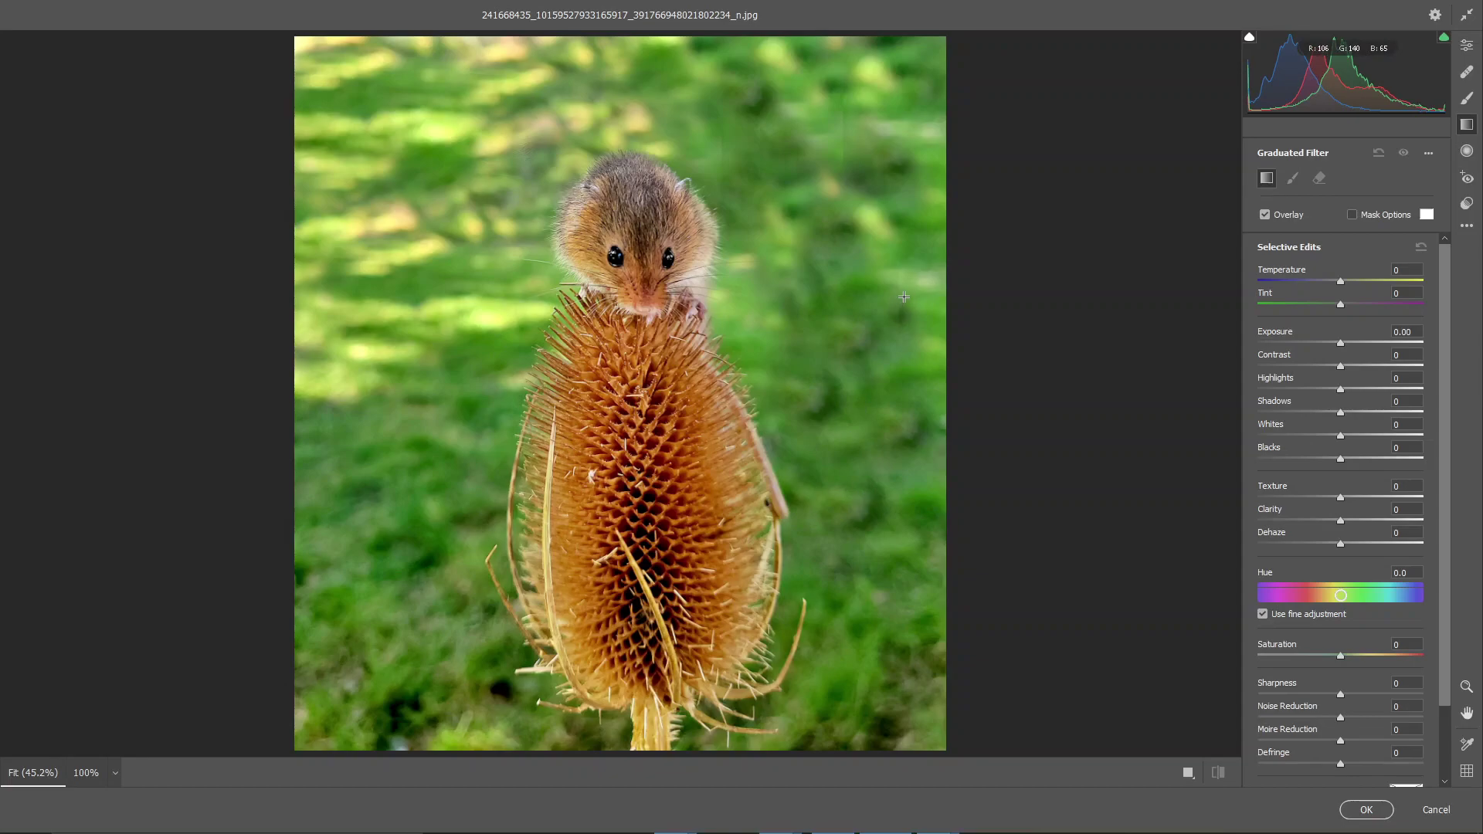
Step: Draw a diagonal graduated filter from the grass right of the mouse to the lower-left grass and set its Shadows to +88
drag(911, 288, 322, 289)
drag(318, 340, 321, 609)
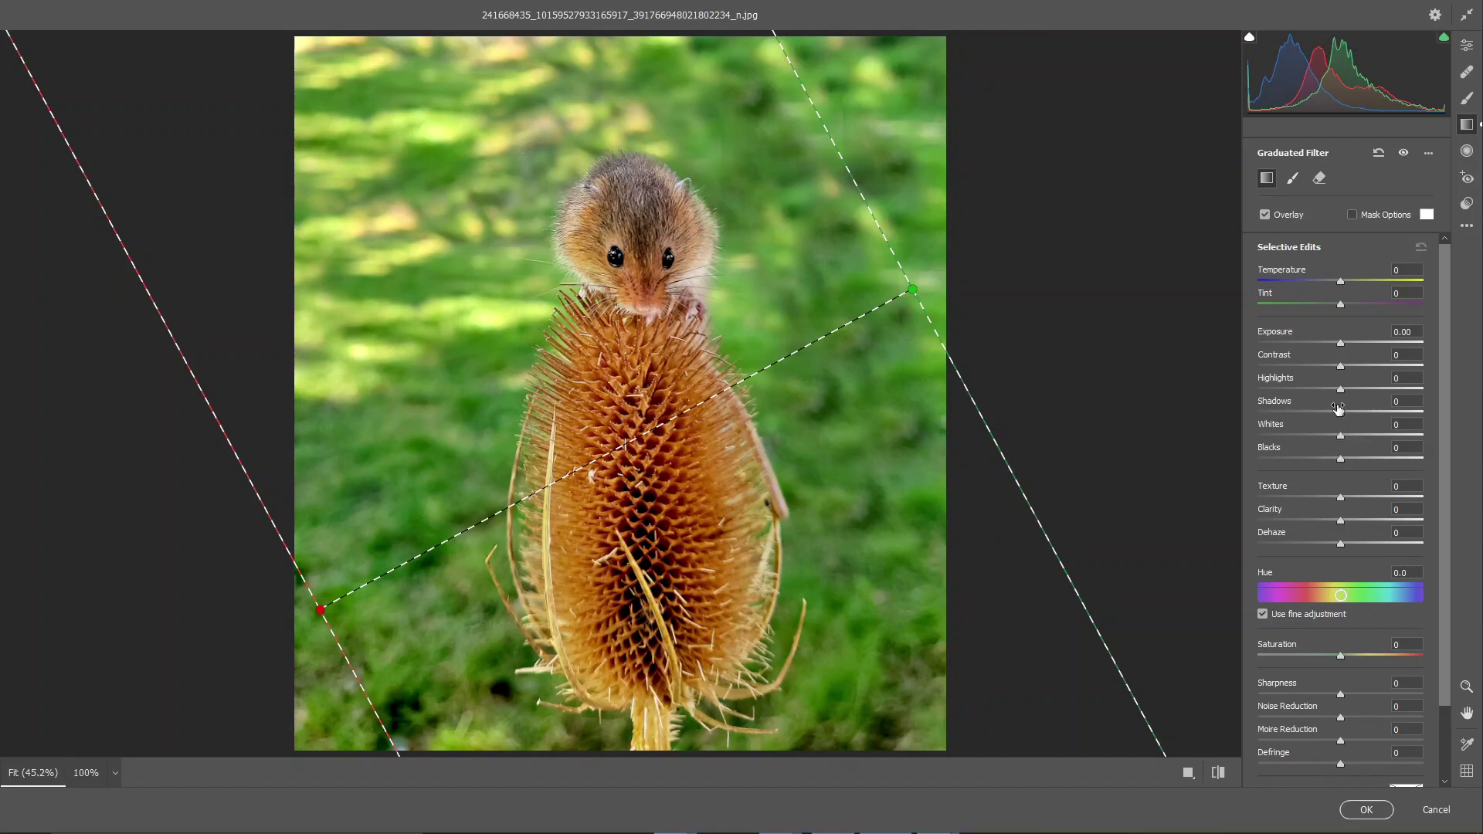
drag(1339, 413, 1412, 416)
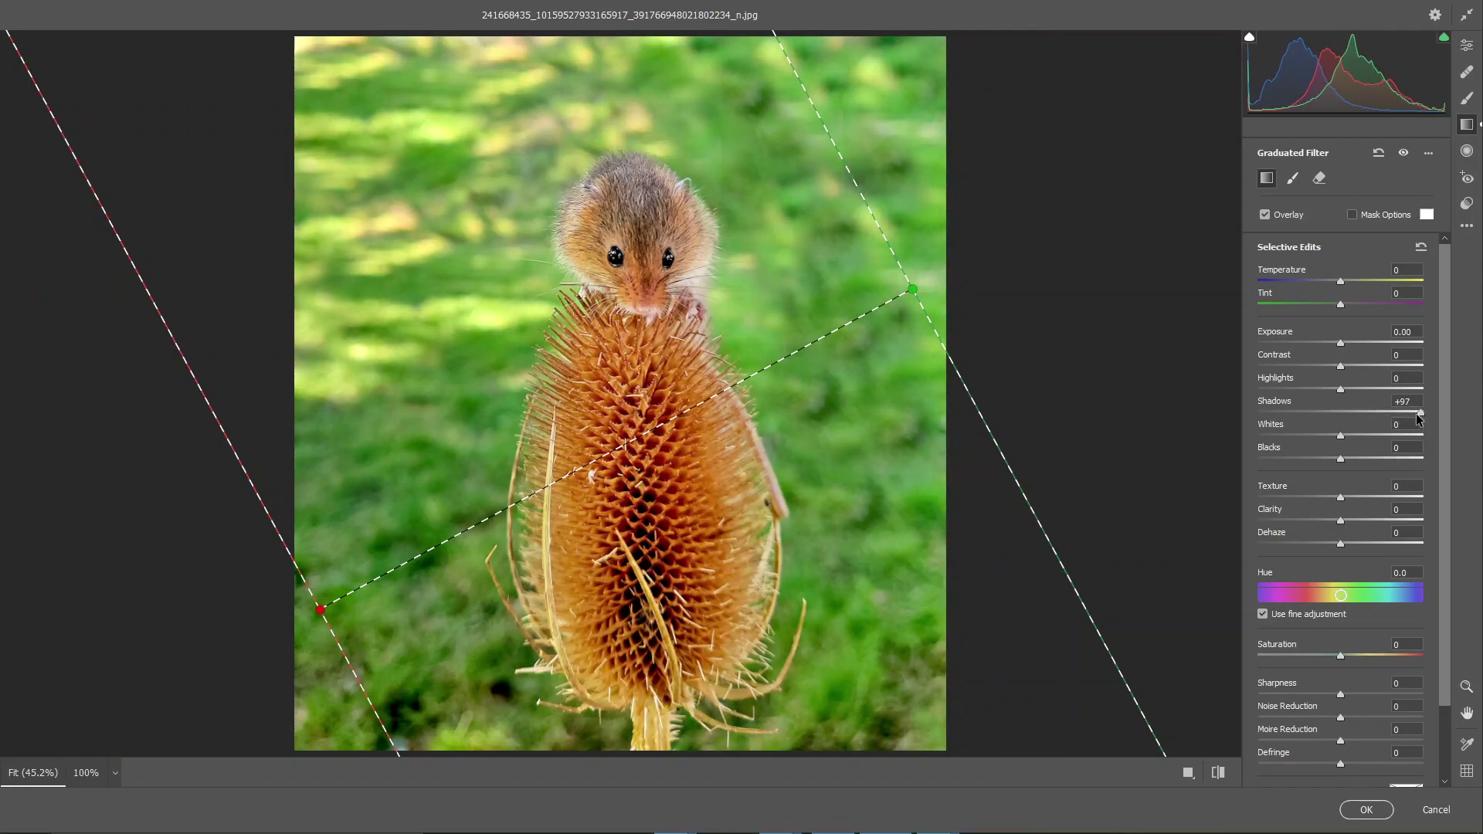
drag(1416, 414, 1408, 420)
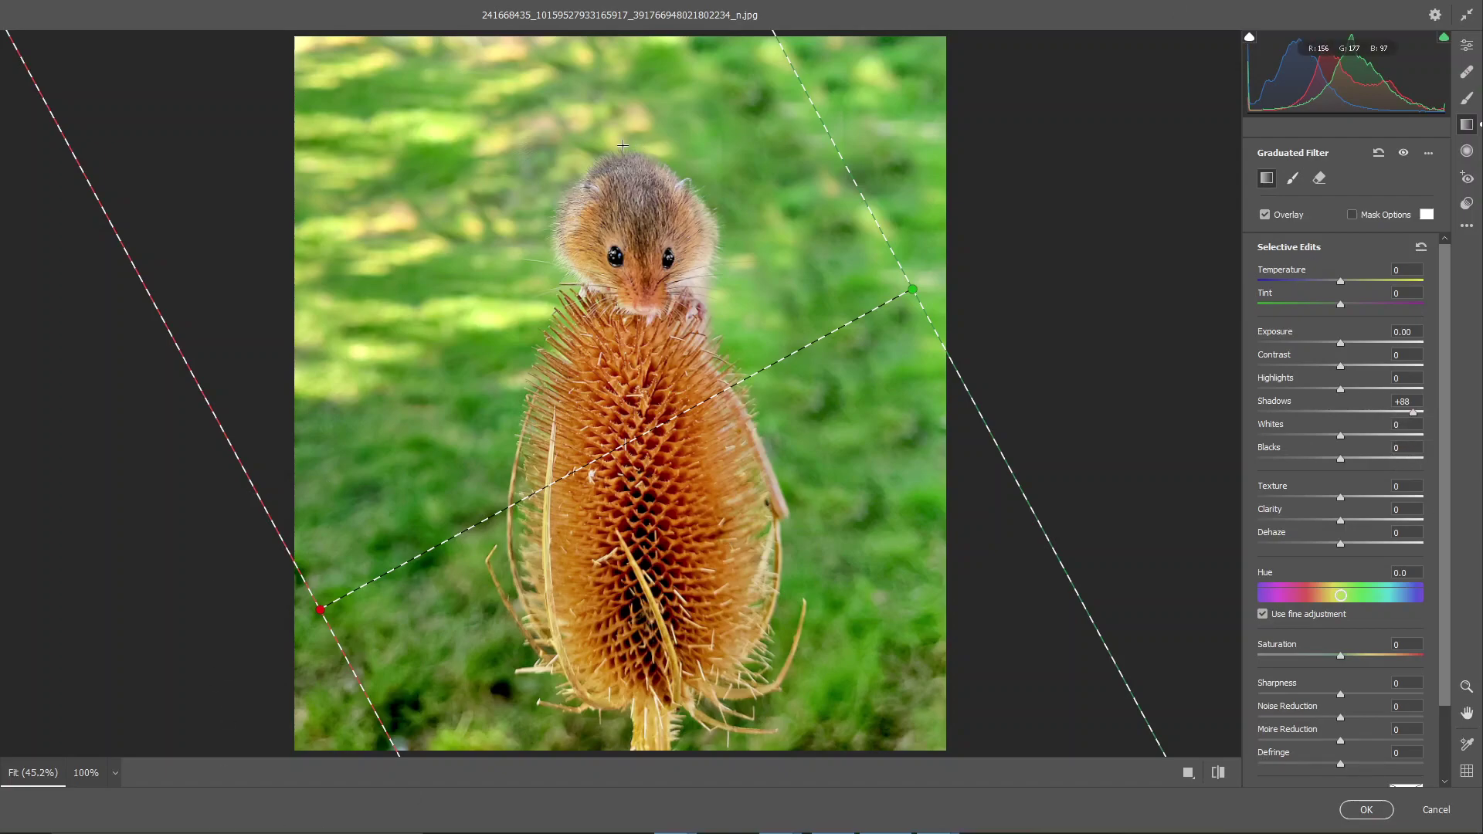
Step: Compare the photo before and after the graduated filter edit and apply the Camera Raw Filter
click(1219, 775)
click(1216, 773)
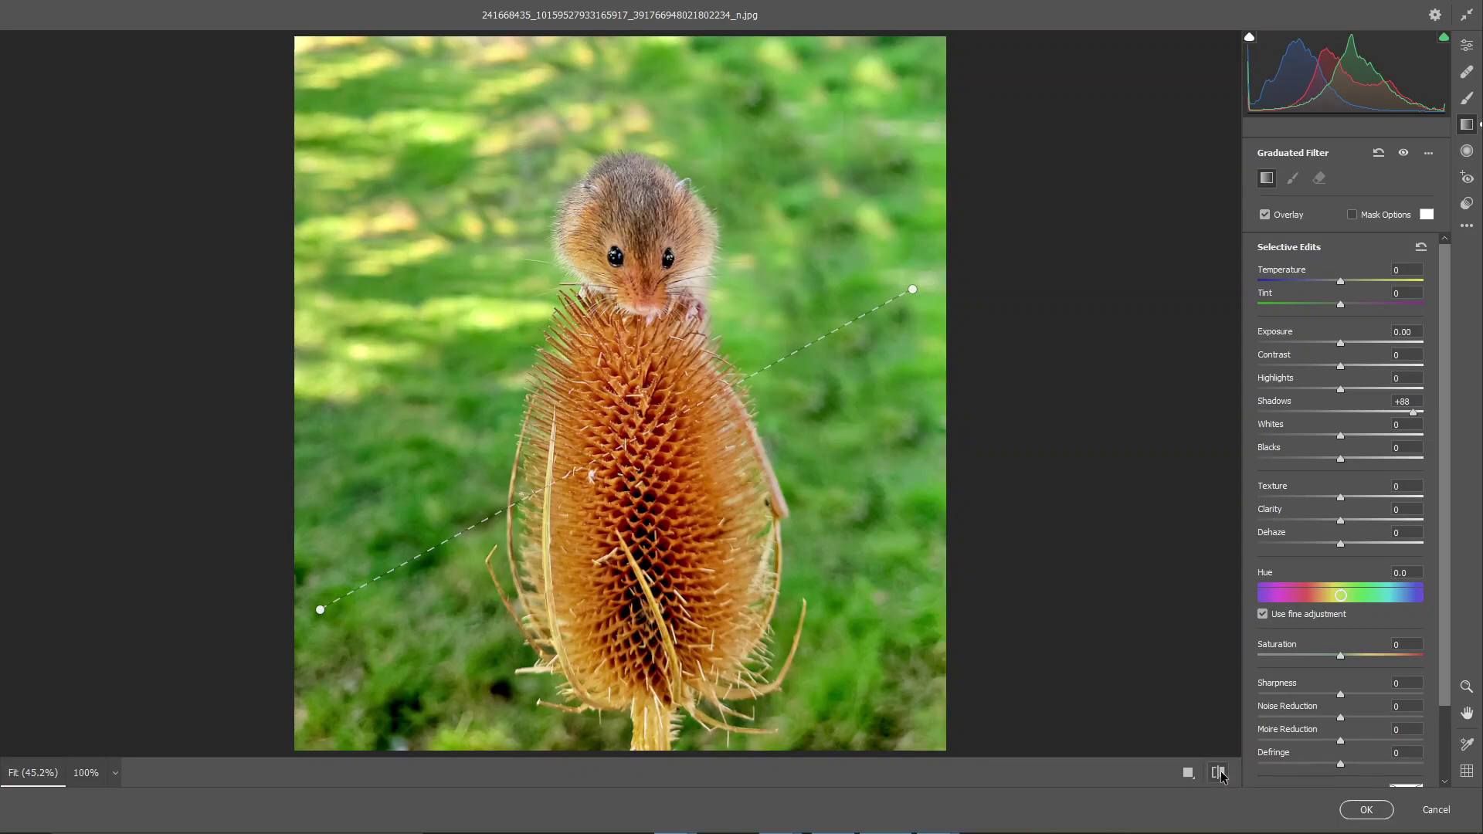
click(1219, 773)
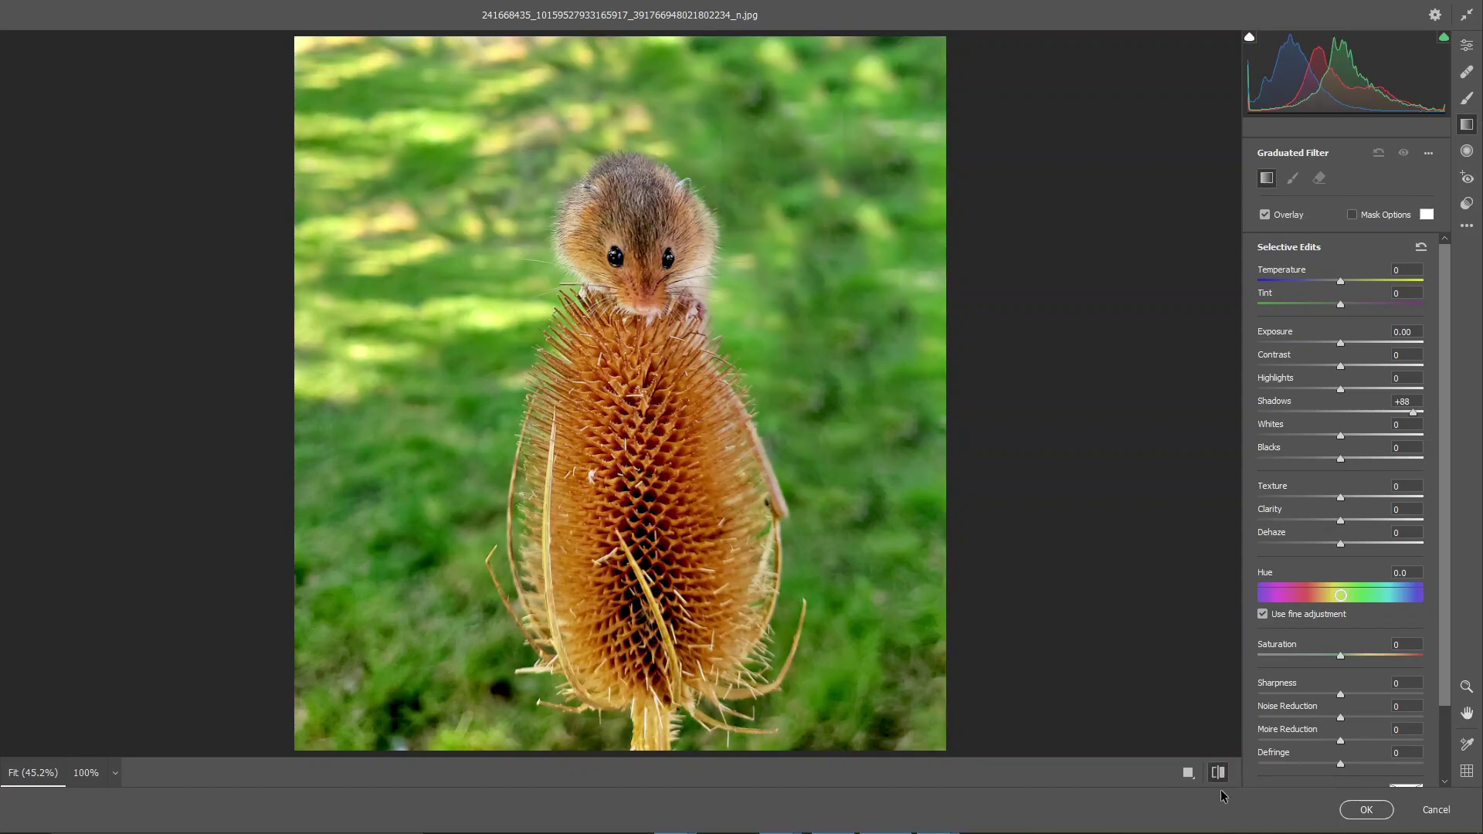
click(1225, 784)
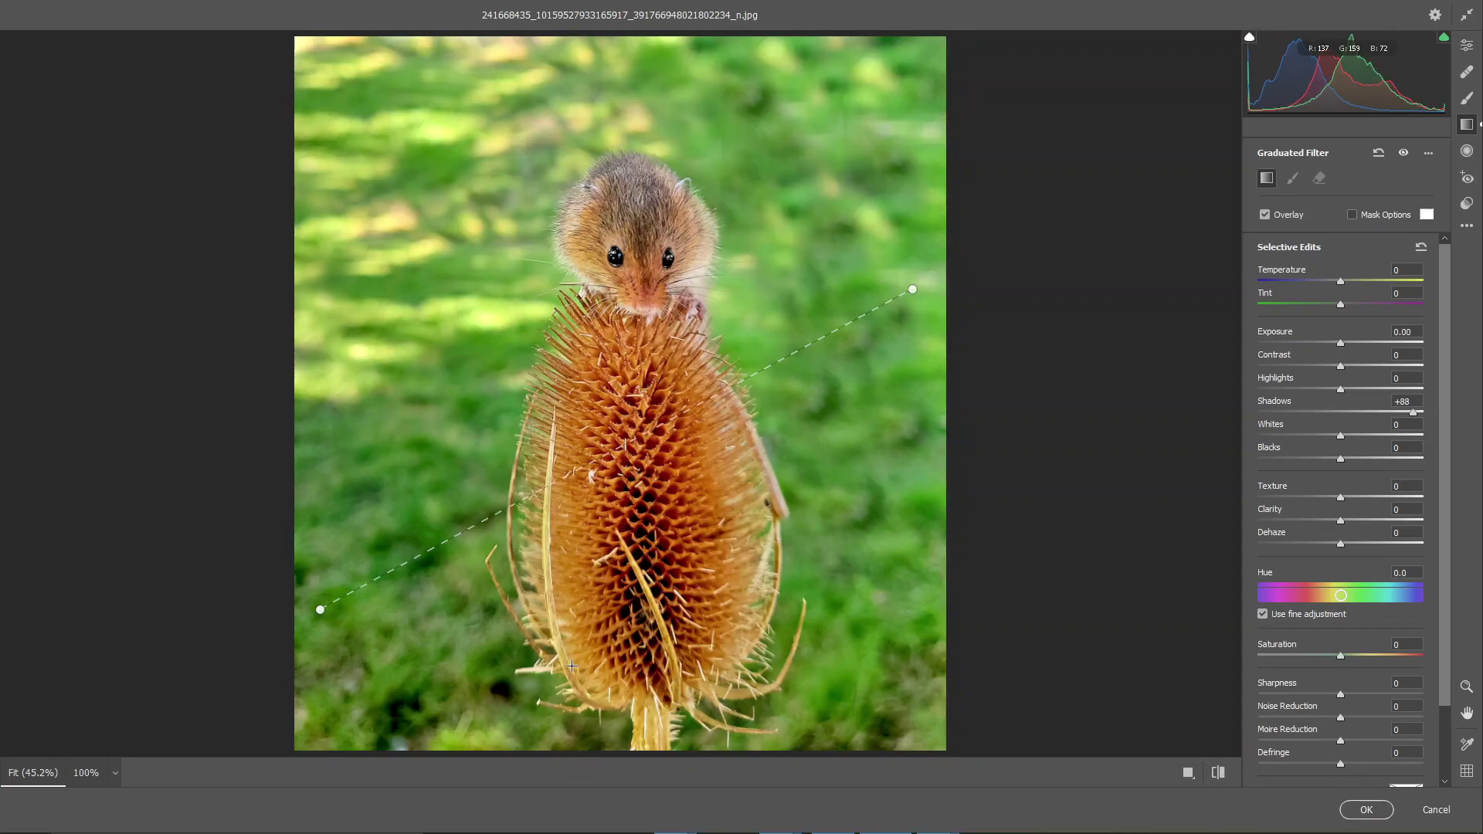
click(1368, 809)
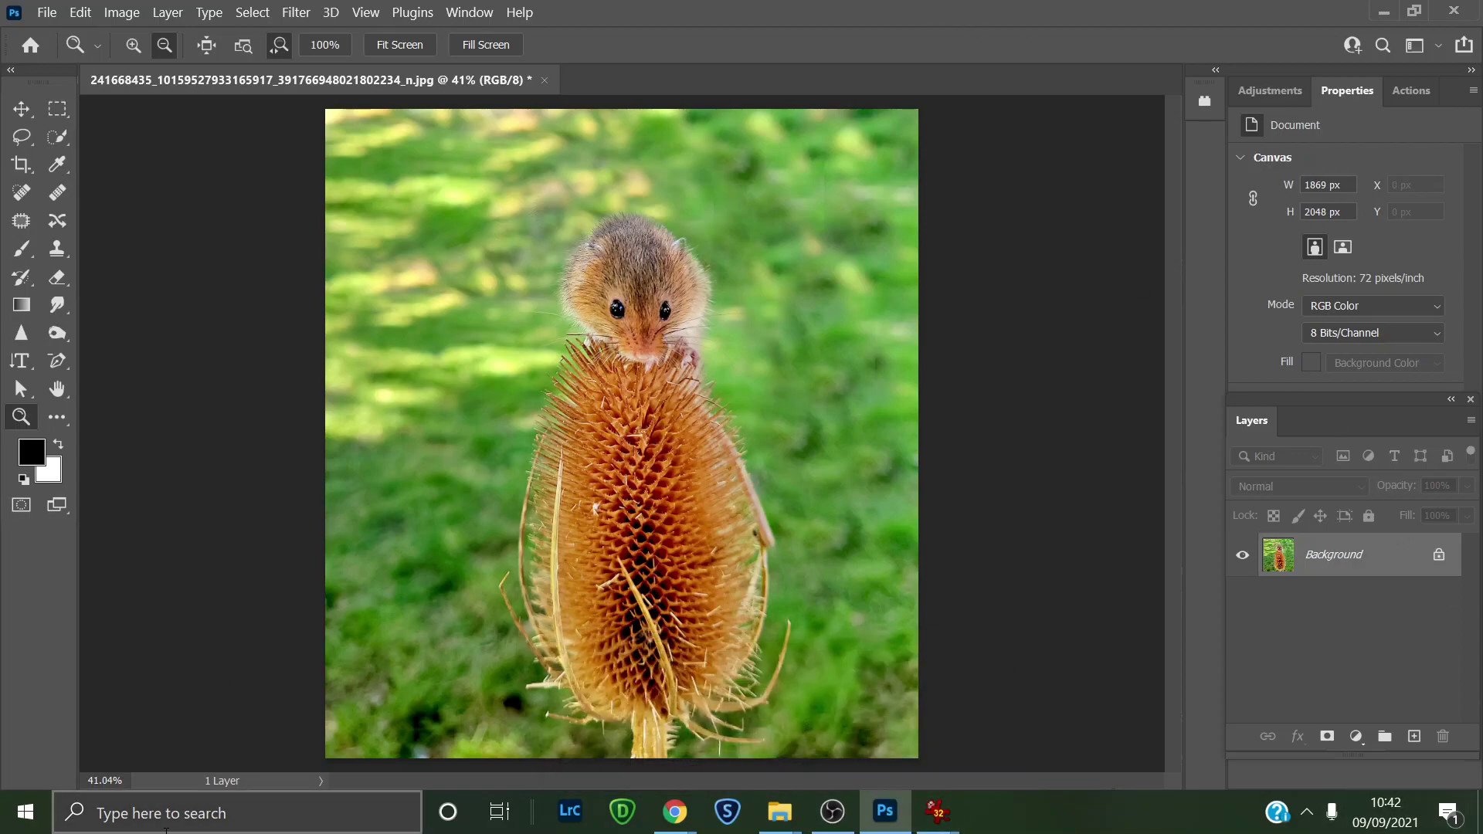
Step: Add a Hue/Saturation adjustment layer above the Background, test the Master saturation and reset it to 0
click(1272, 92)
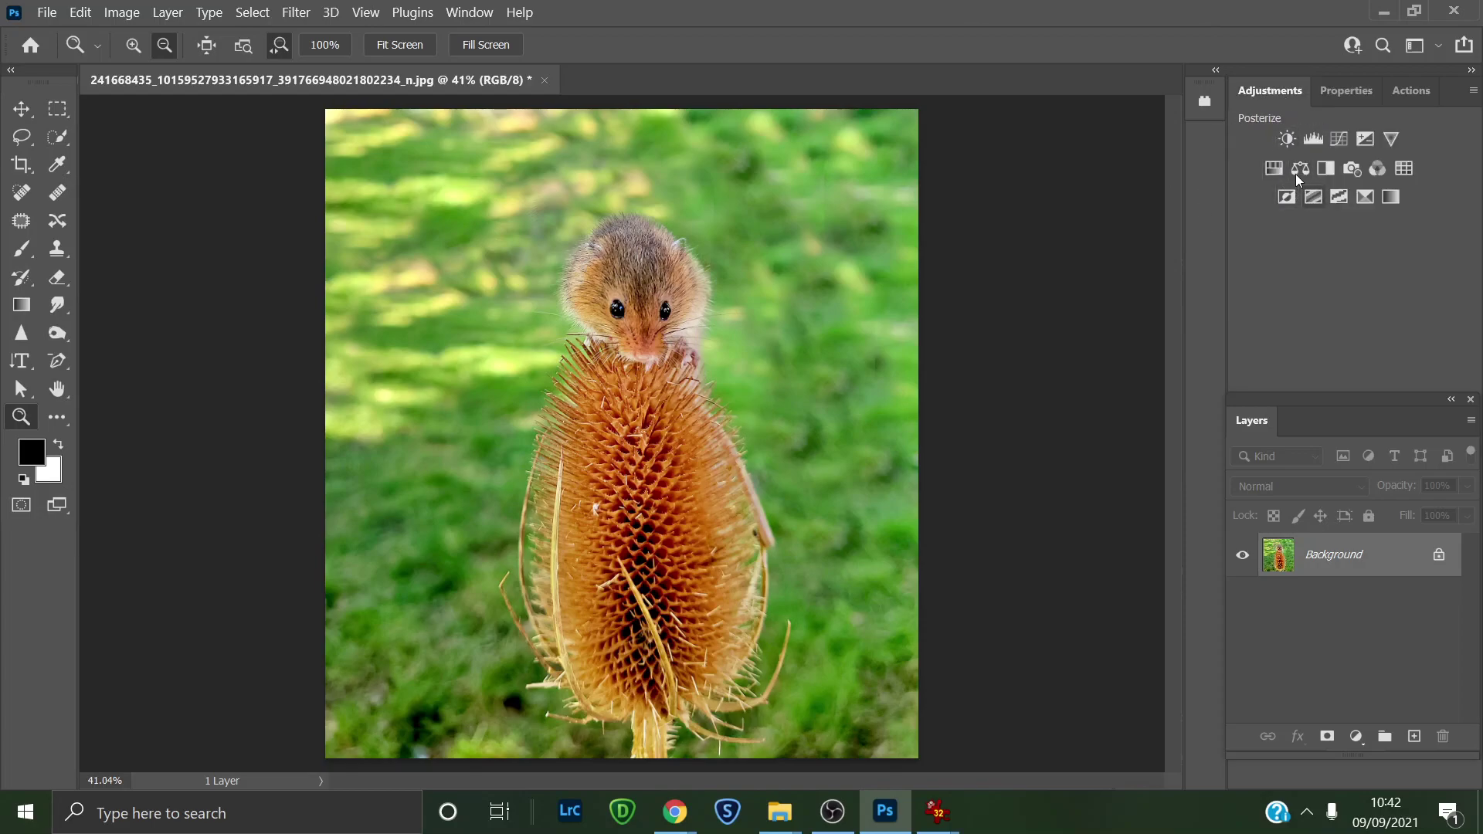
click(1275, 176)
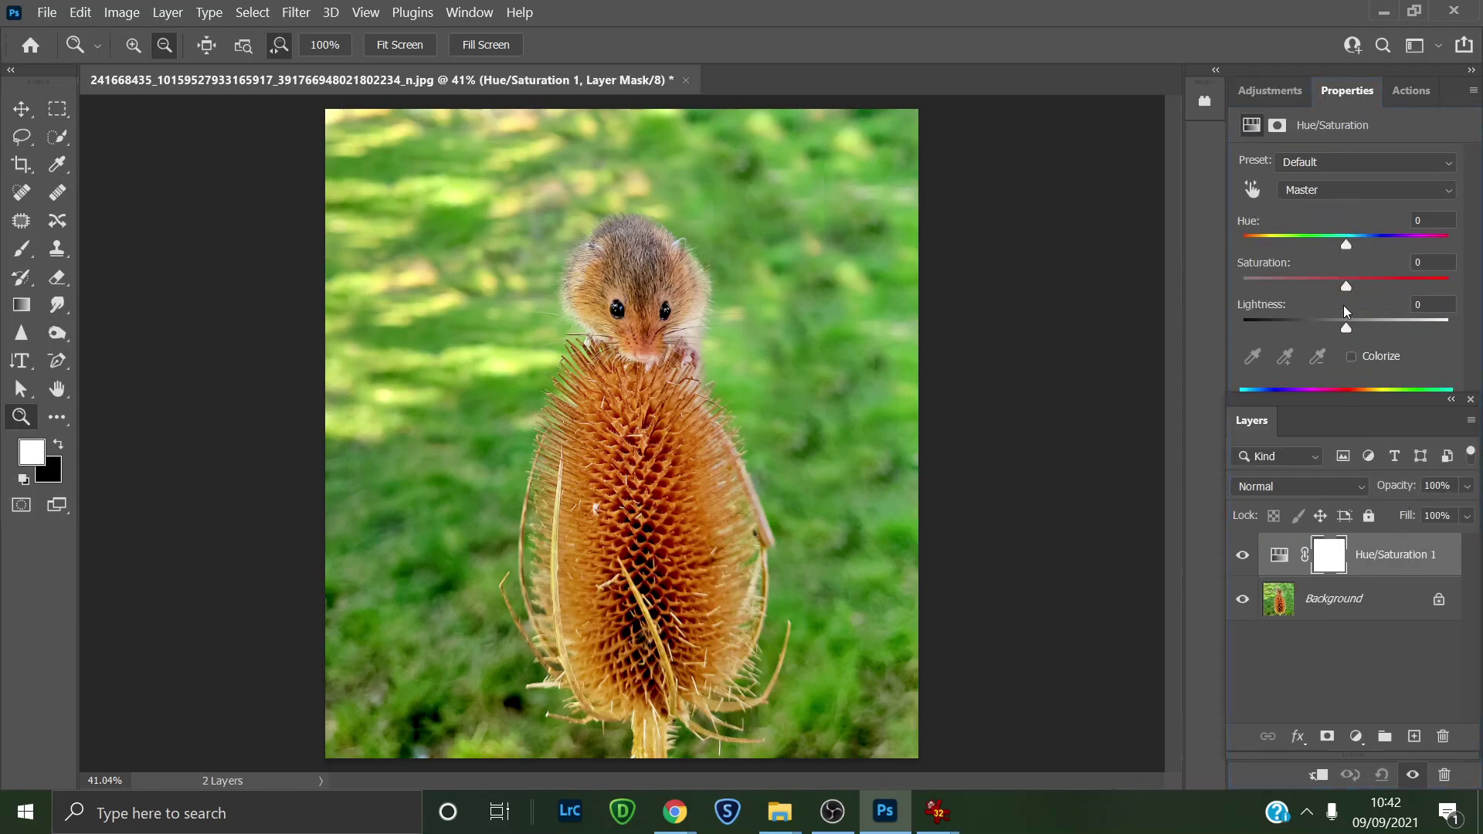
mouse_move(1350, 289)
mouse_down()
mouse_move(1374, 286)
mouse_move(1328, 289)
mouse_move(1344, 289)
mouse_up()
click(1426, 262)
text(0)
Step: Slightly lower the saturation of the Reds in the Hue/Saturation adjustment to tone down the teasel
click(1322, 193)
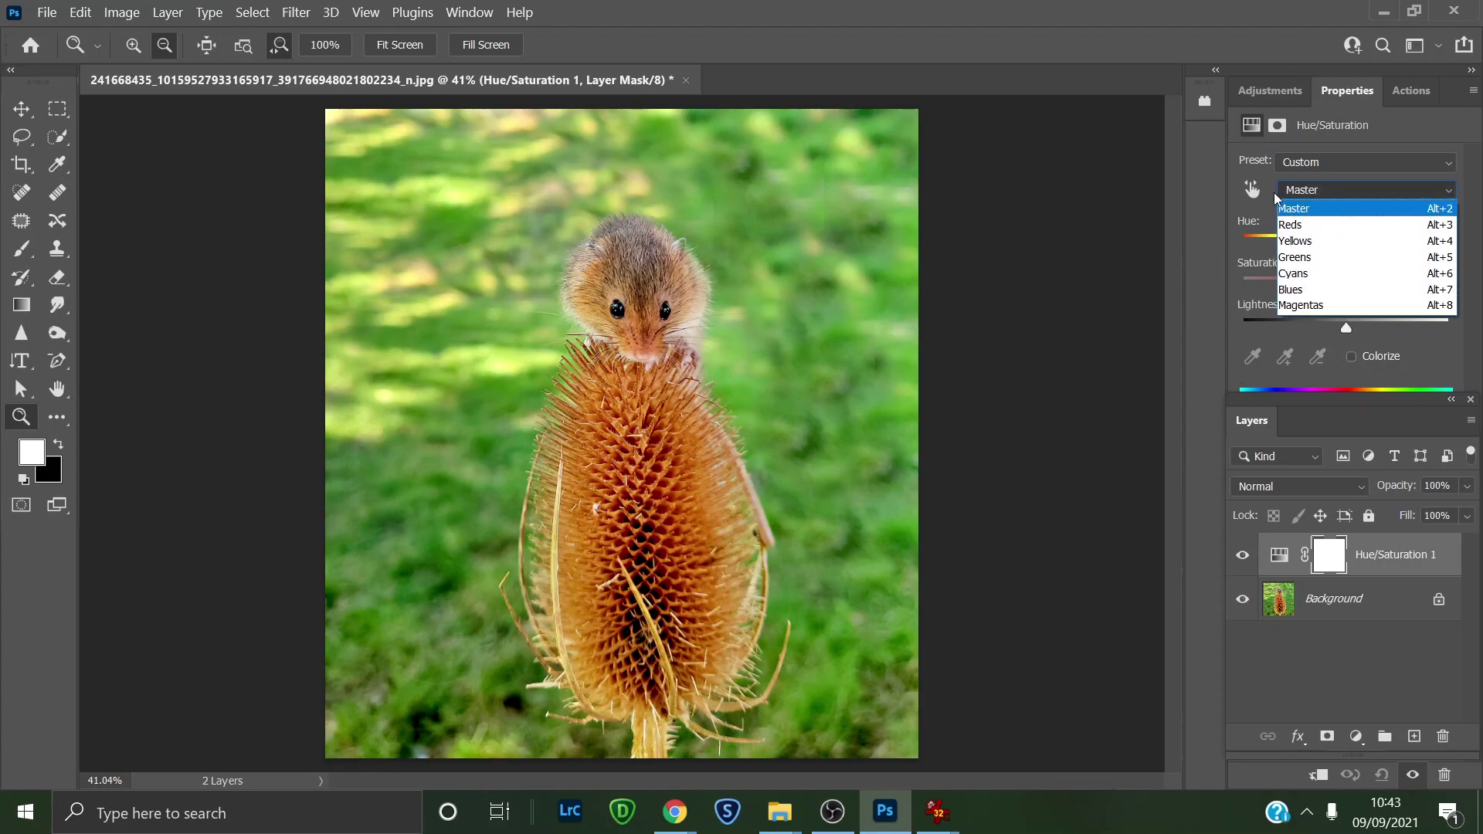
click(1314, 225)
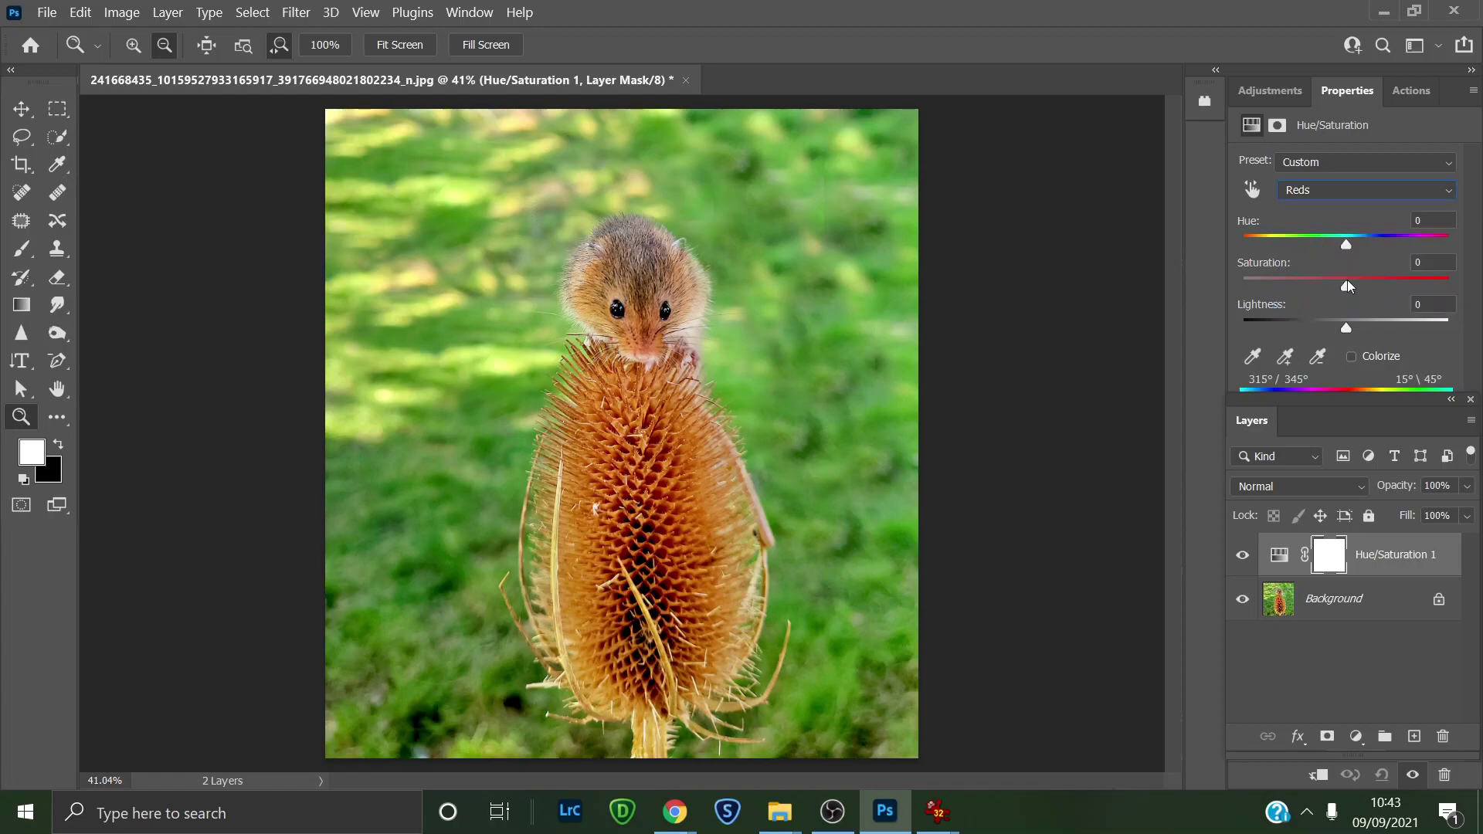
drag(1349, 285, 1306, 311)
drag(1303, 296, 1337, 289)
drag(1337, 285, 1334, 285)
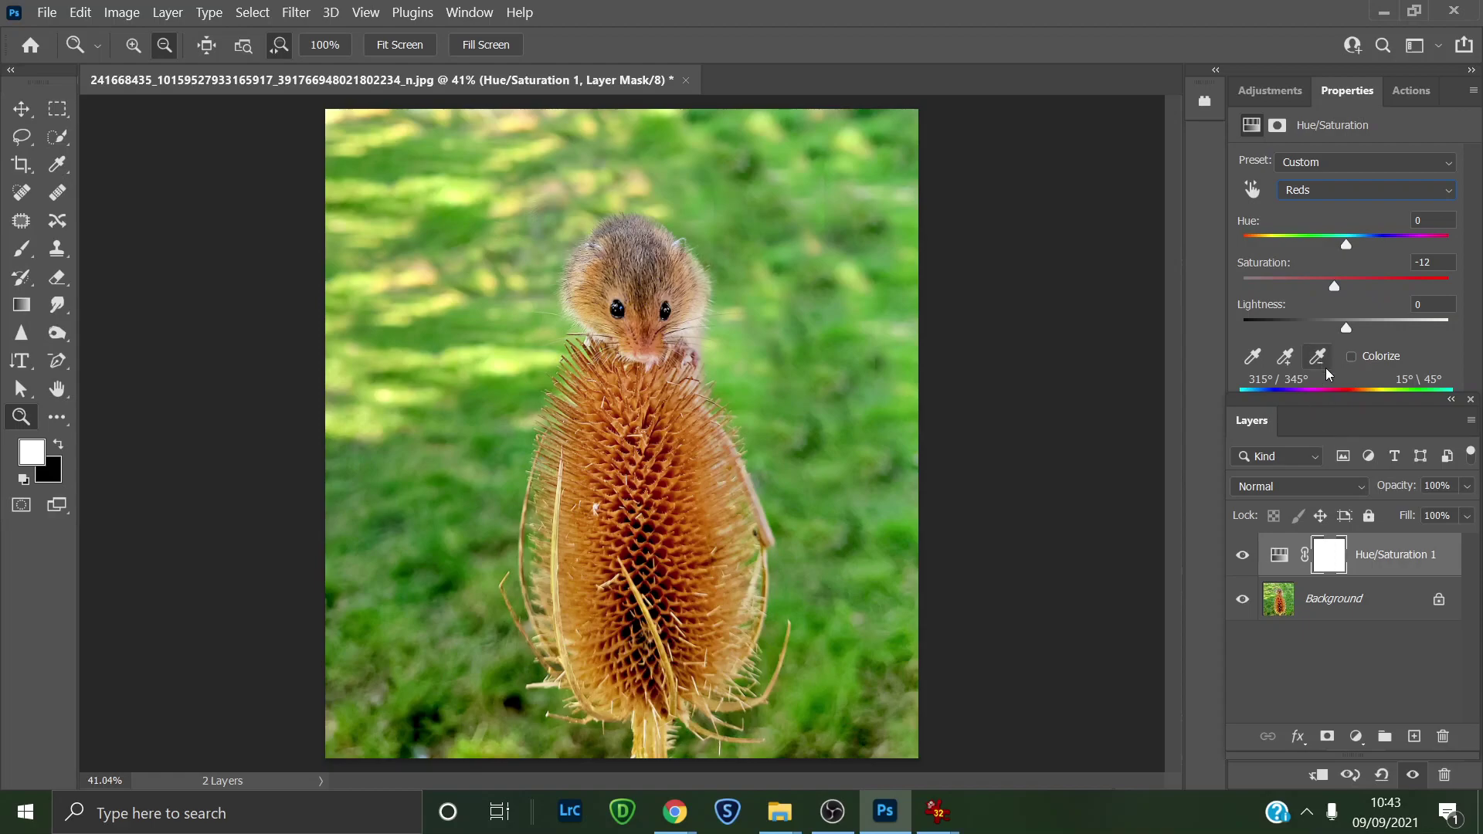
drag(1335, 284, 1338, 286)
Step: Test and fine-tune the saturation of the Yellows in the Hue/Saturation adjustment
click(1326, 183)
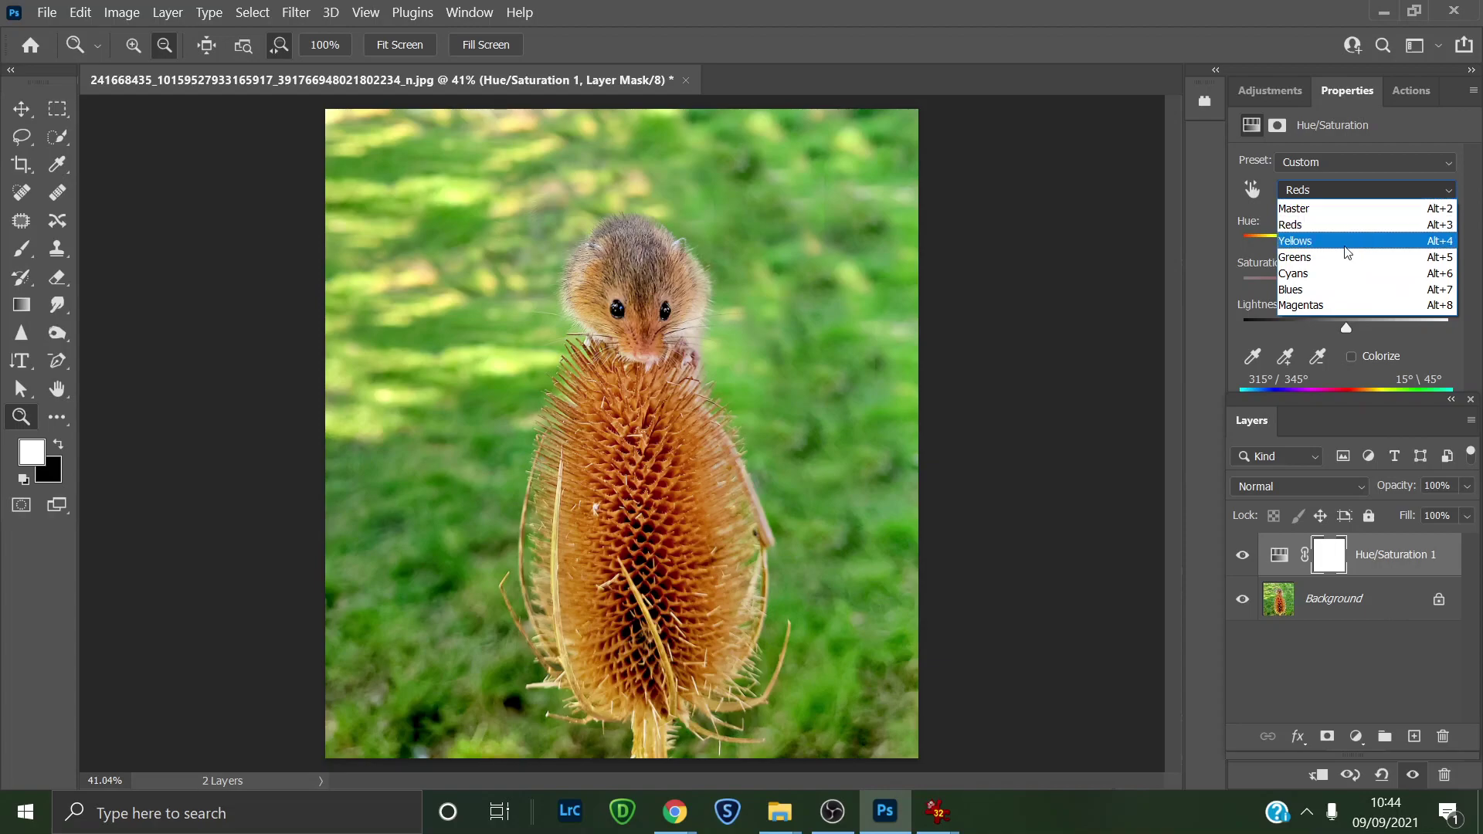
click(1299, 242)
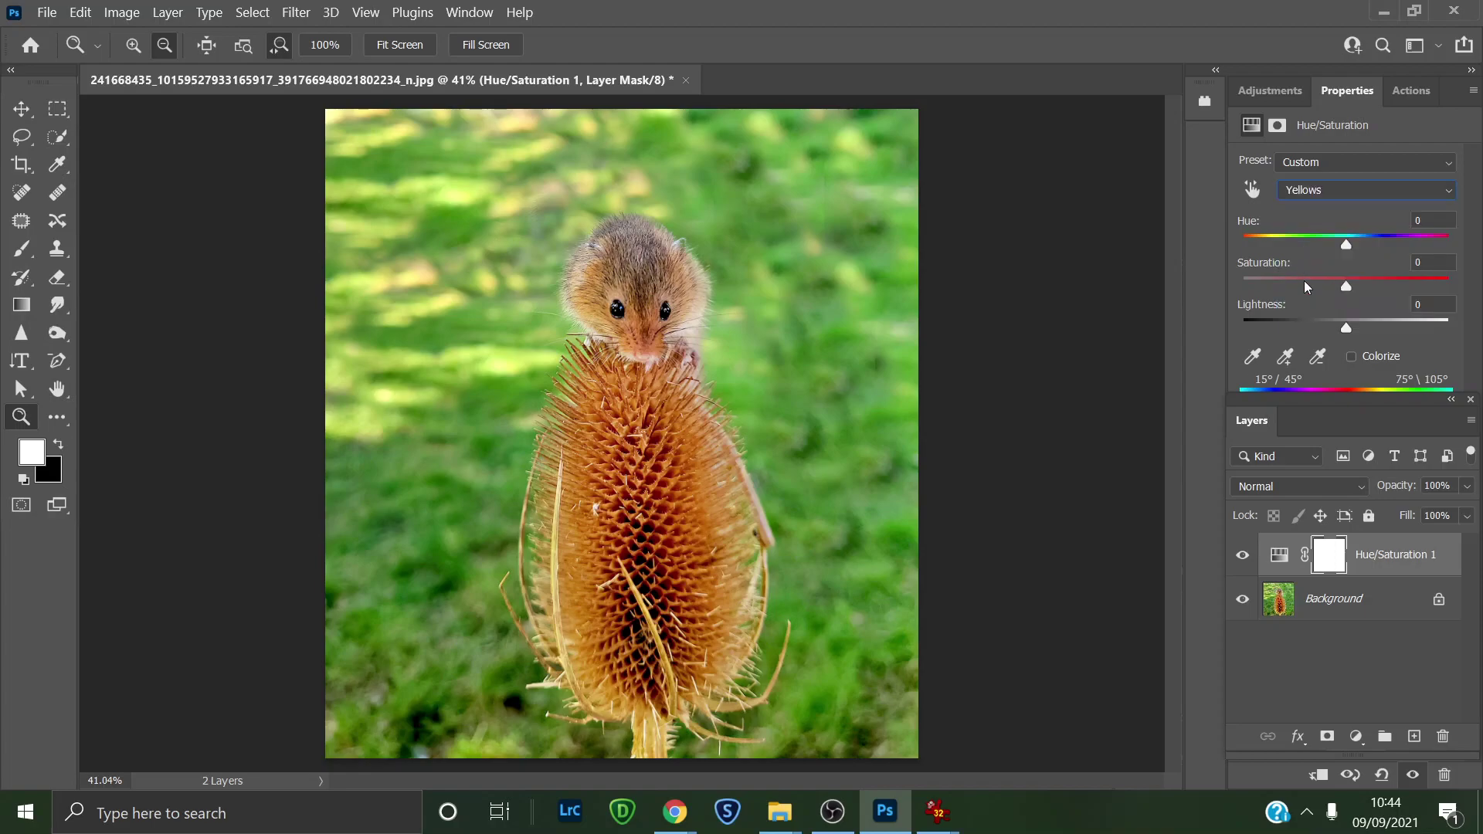
mouse_move(1343, 285)
mouse_down()
mouse_move(1435, 250)
mouse_move(1345, 262)
mouse_up()
drag(1342, 280, 1350, 289)
Step: Try the Cyans saturation at +100 in the Hue/Saturation adjustment and bring it back down
click(1321, 193)
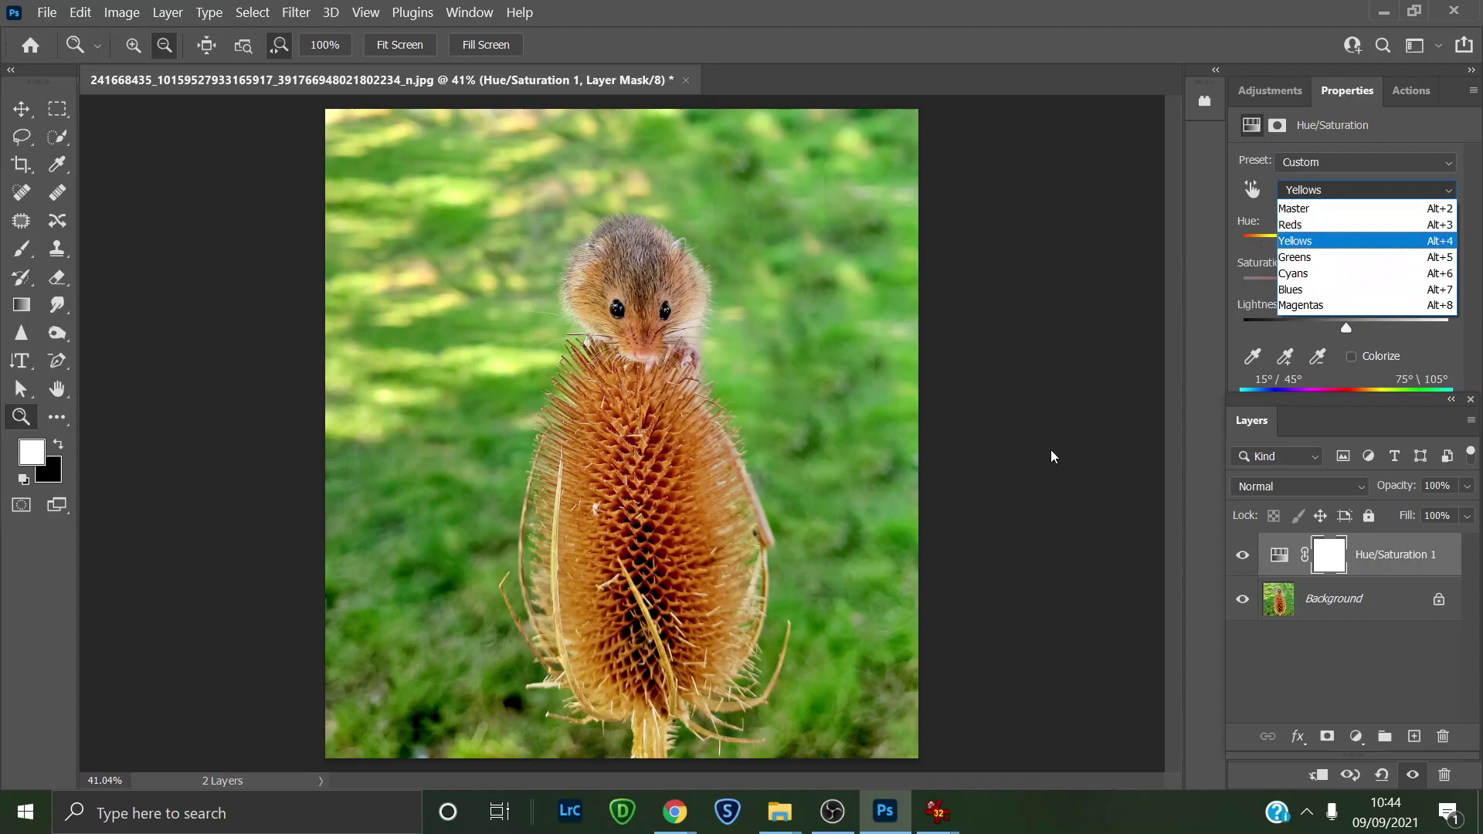
click(1327, 275)
click(1346, 286)
drag(1407, 269, 1452, 272)
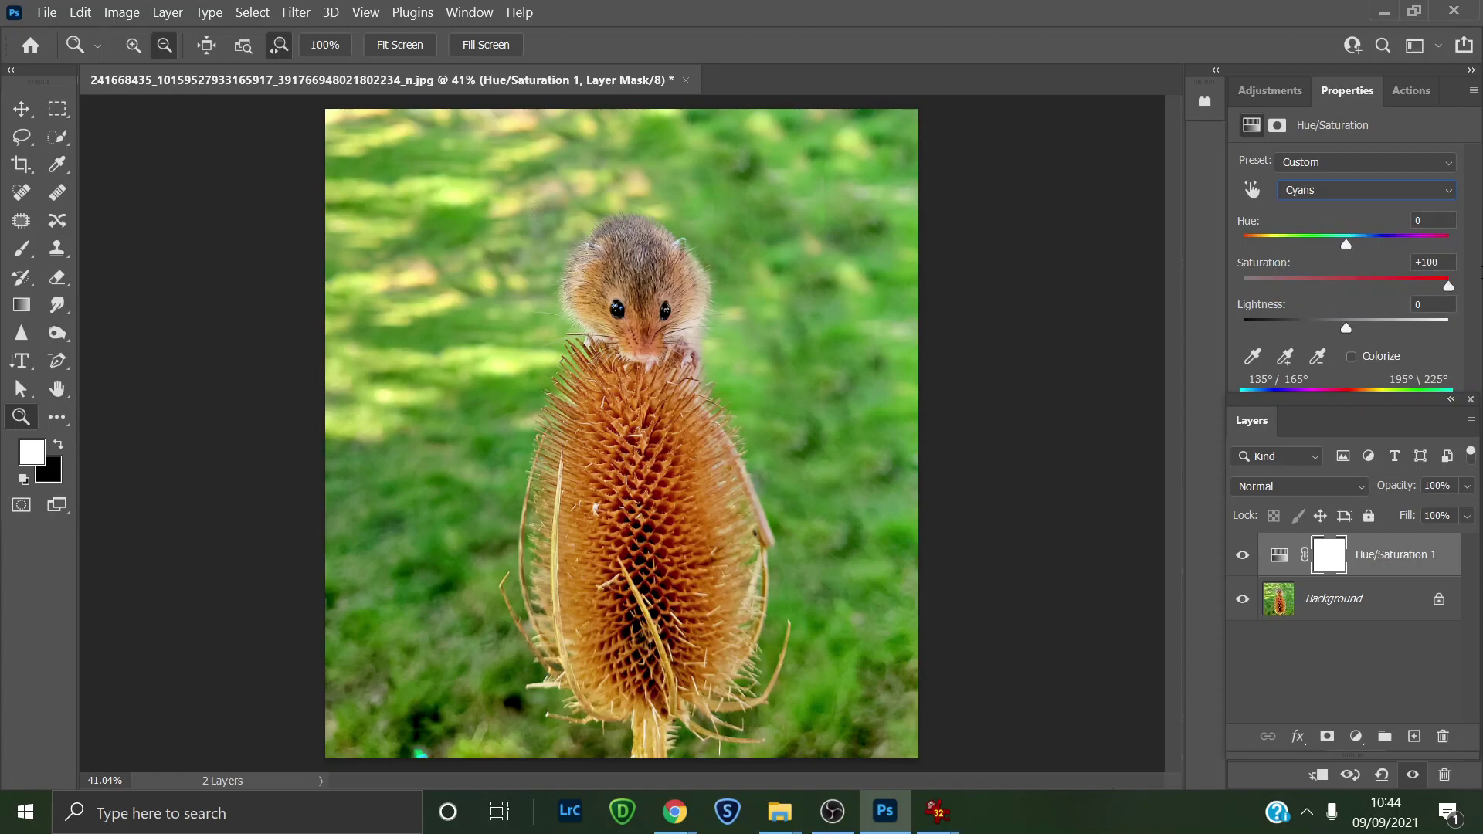
key(Down)
key(Down)
key(Down)
key(Down)
key(Down)
key(Down)
key(Down)
key(Down)
key(Down)
key(Down)
key(Down)
key(Down)
key(Down)
key(Down)
key(Down)
key(Down)
key(Down)
key(Down)
key(Down)
key(Down)
drag(1305, 317, 1340, 301)
key(Down)
key(Down)
key(Down)
key(Down)
key(Down)
key(Down)
key(Down)
key(Down)
Step: Test the Blues saturation at its low extreme and return it to around neutral
click(1335, 193)
click(1322, 292)
drag(1345, 288, 1241, 289)
drag(1233, 343, 1345, 317)
Step: Set the Magentas saturation to +2 in the Hue/Saturation adjustment
click(1318, 194)
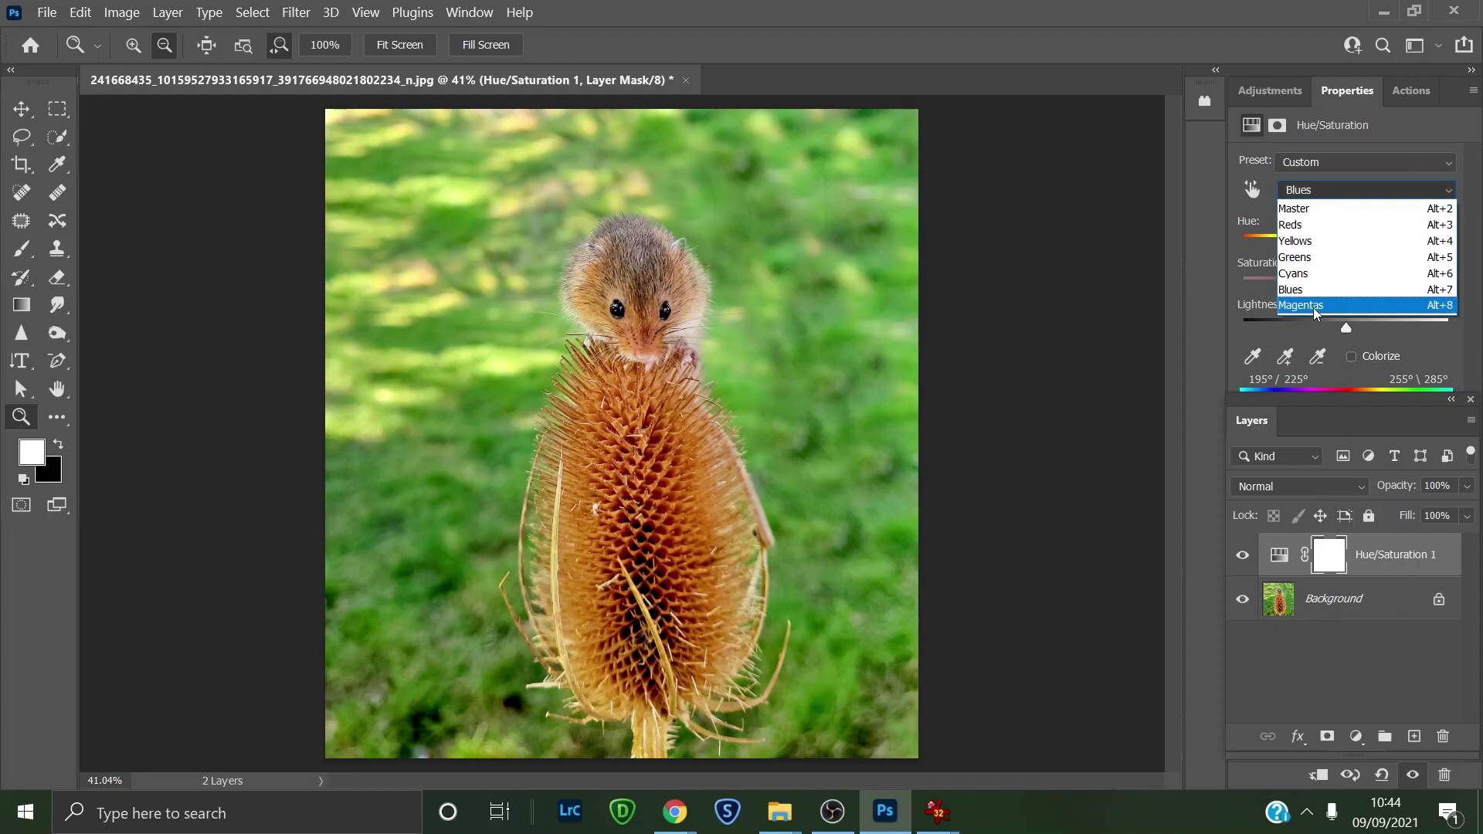
click(1312, 305)
mouse_move(1347, 288)
mouse_down()
mouse_move(1434, 288)
mouse_move(1238, 302)
mouse_move(1347, 303)
mouse_up()
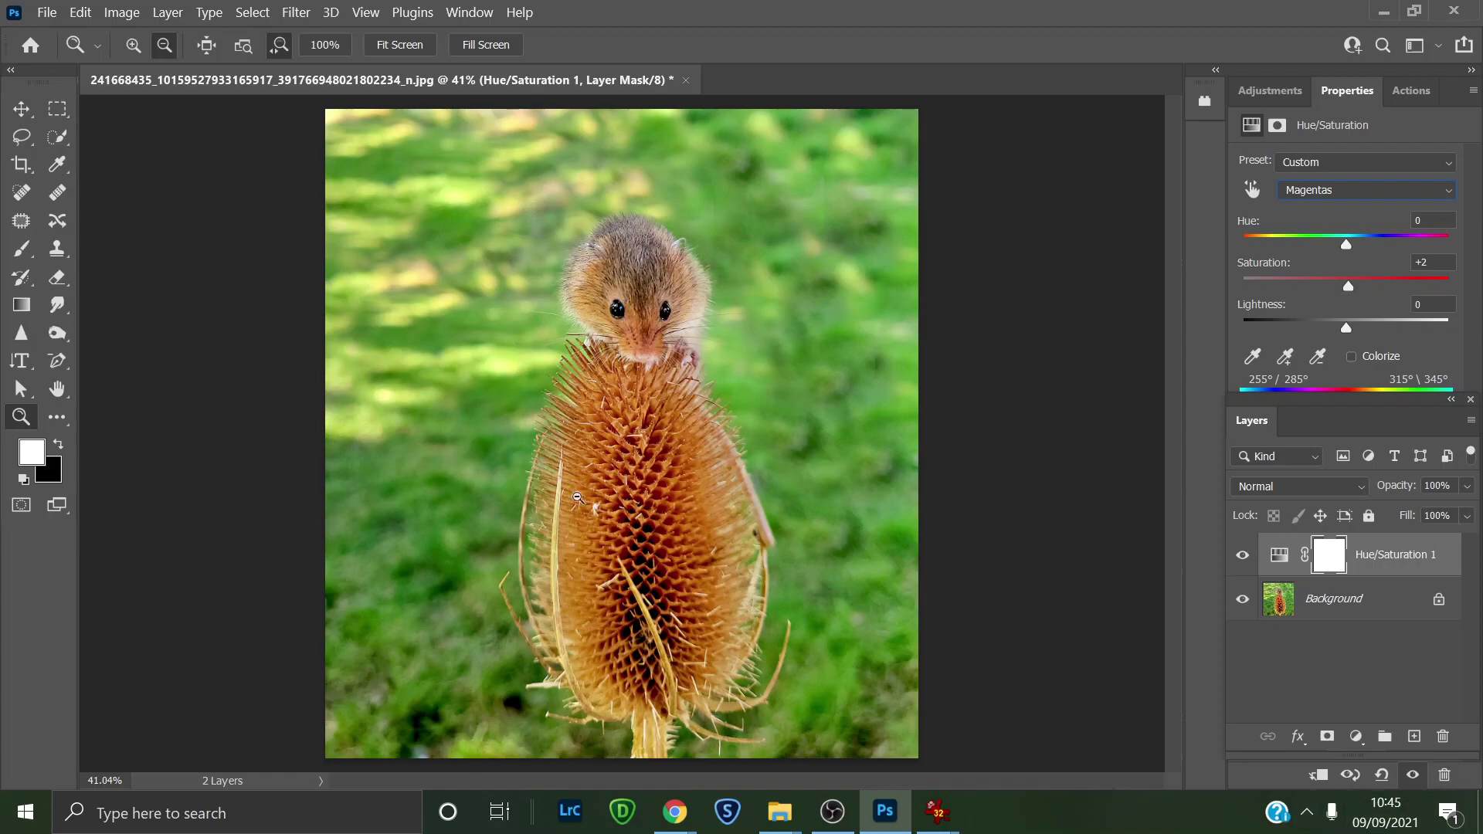
Step: Crop the photo to 2480 x 3508 px in portrait, framing the mouse and teasel centrally with the mouse's nose near the upper thirds line
click(21, 166)
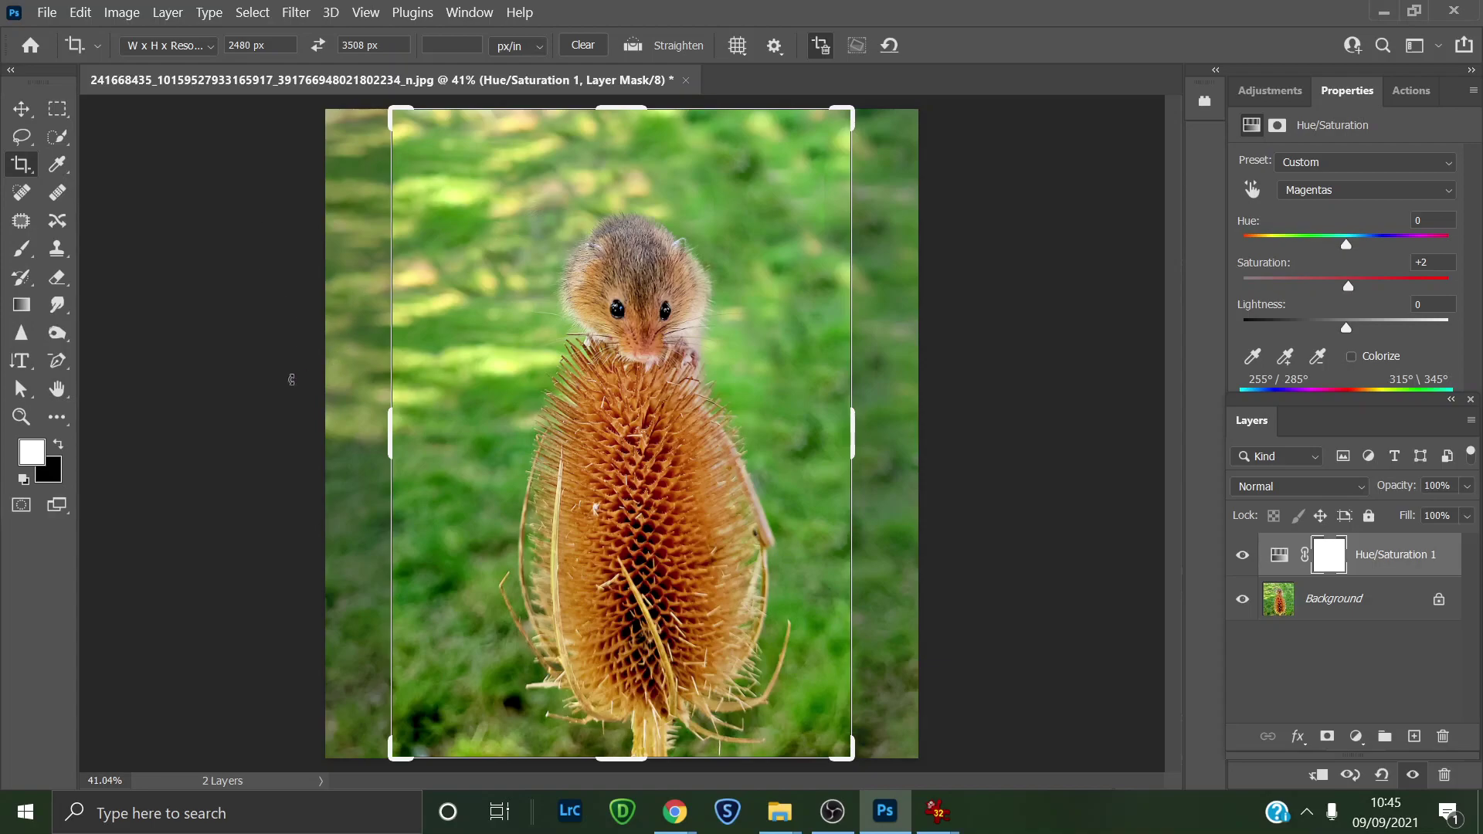
click(480, 136)
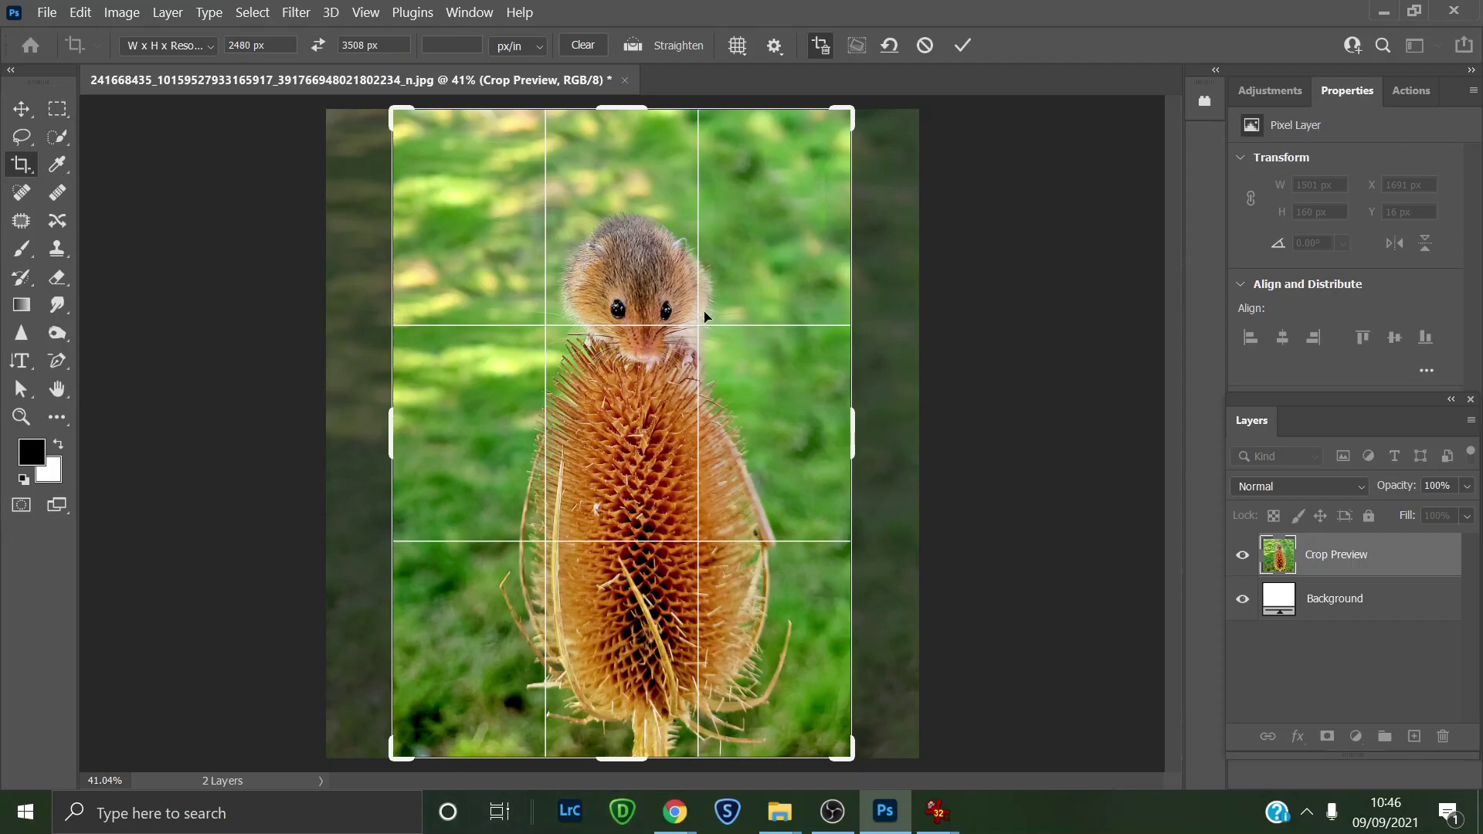
drag(632, 108, 636, 137)
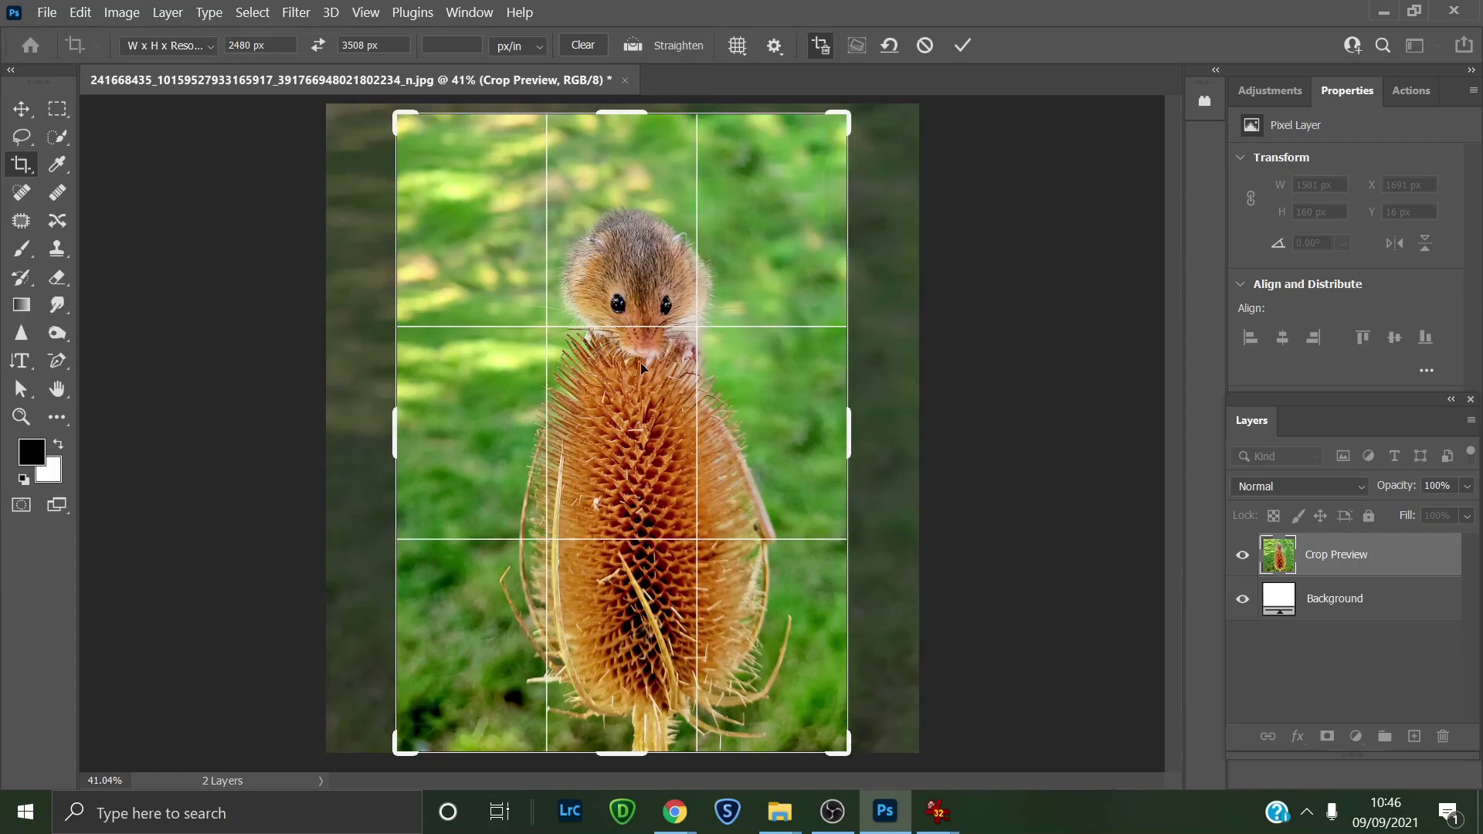
mouse_move(636, 320)
mouse_down()
mouse_move(645, 351)
mouse_move(650, 298)
mouse_up()
drag(612, 115, 610, 115)
drag(663, 536, 666, 548)
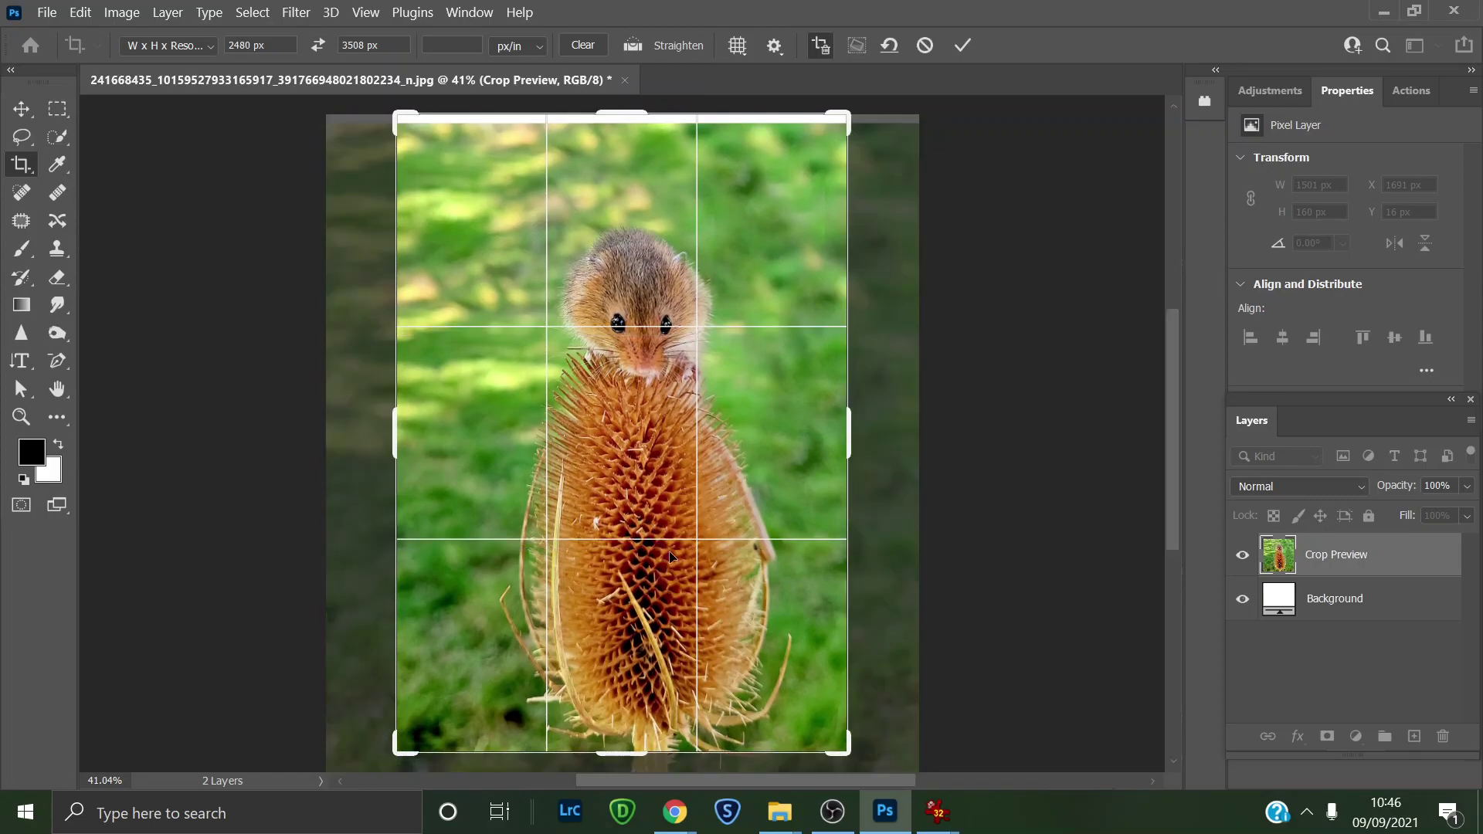
drag(610, 112, 610, 117)
drag(674, 487, 673, 462)
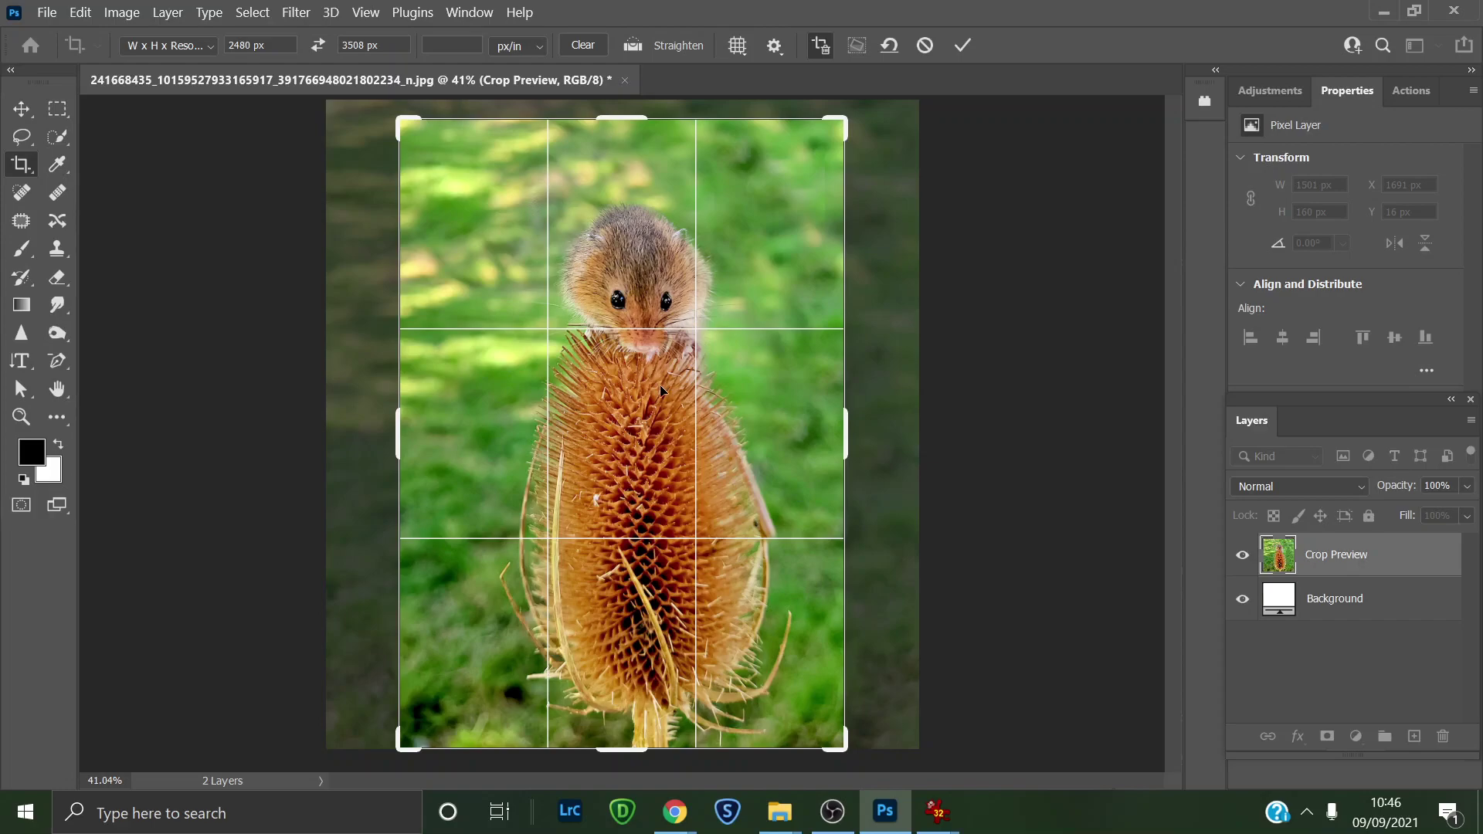
drag(635, 407, 668, 408)
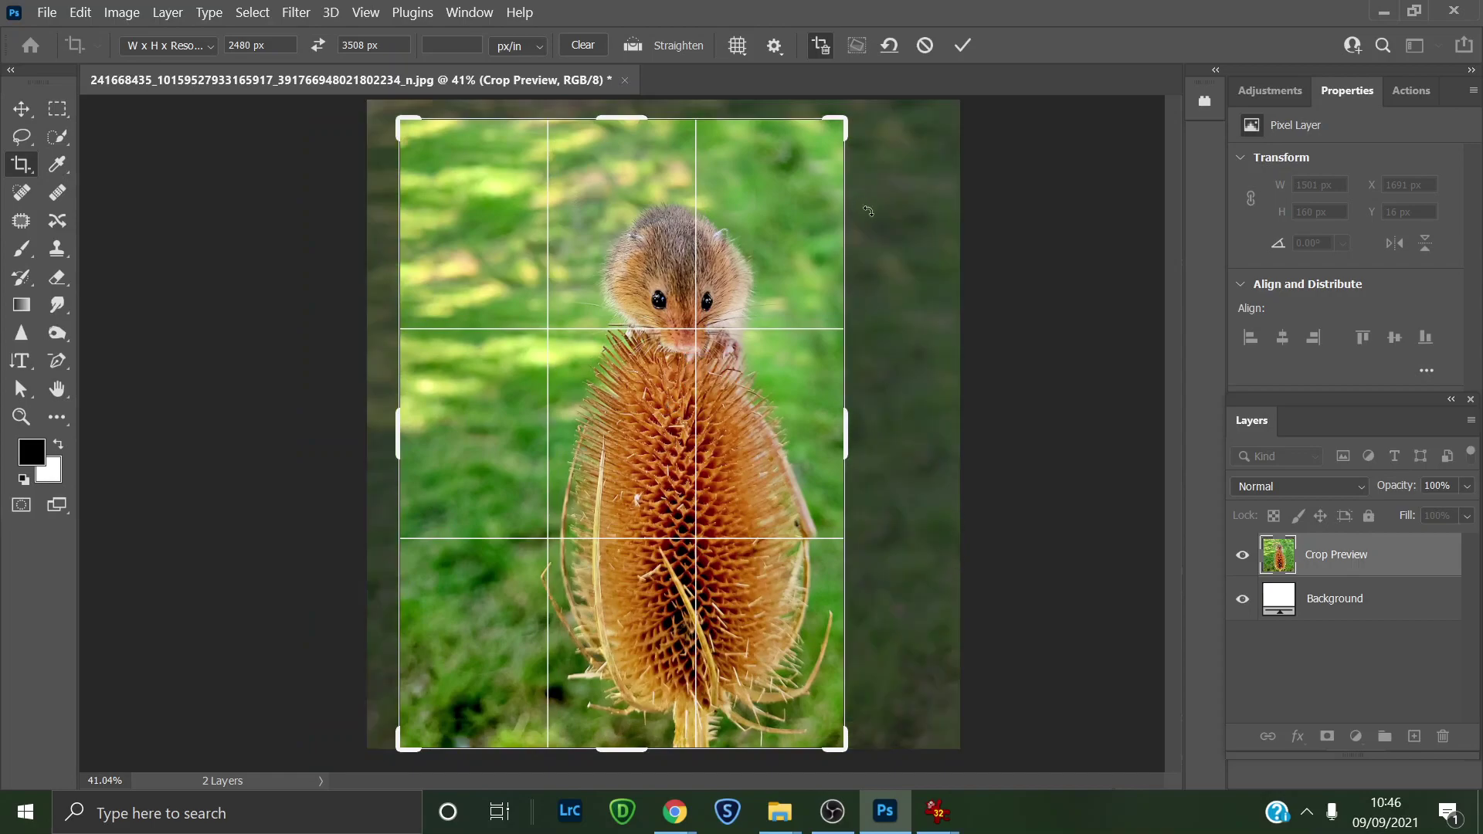
drag(740, 475, 682, 526)
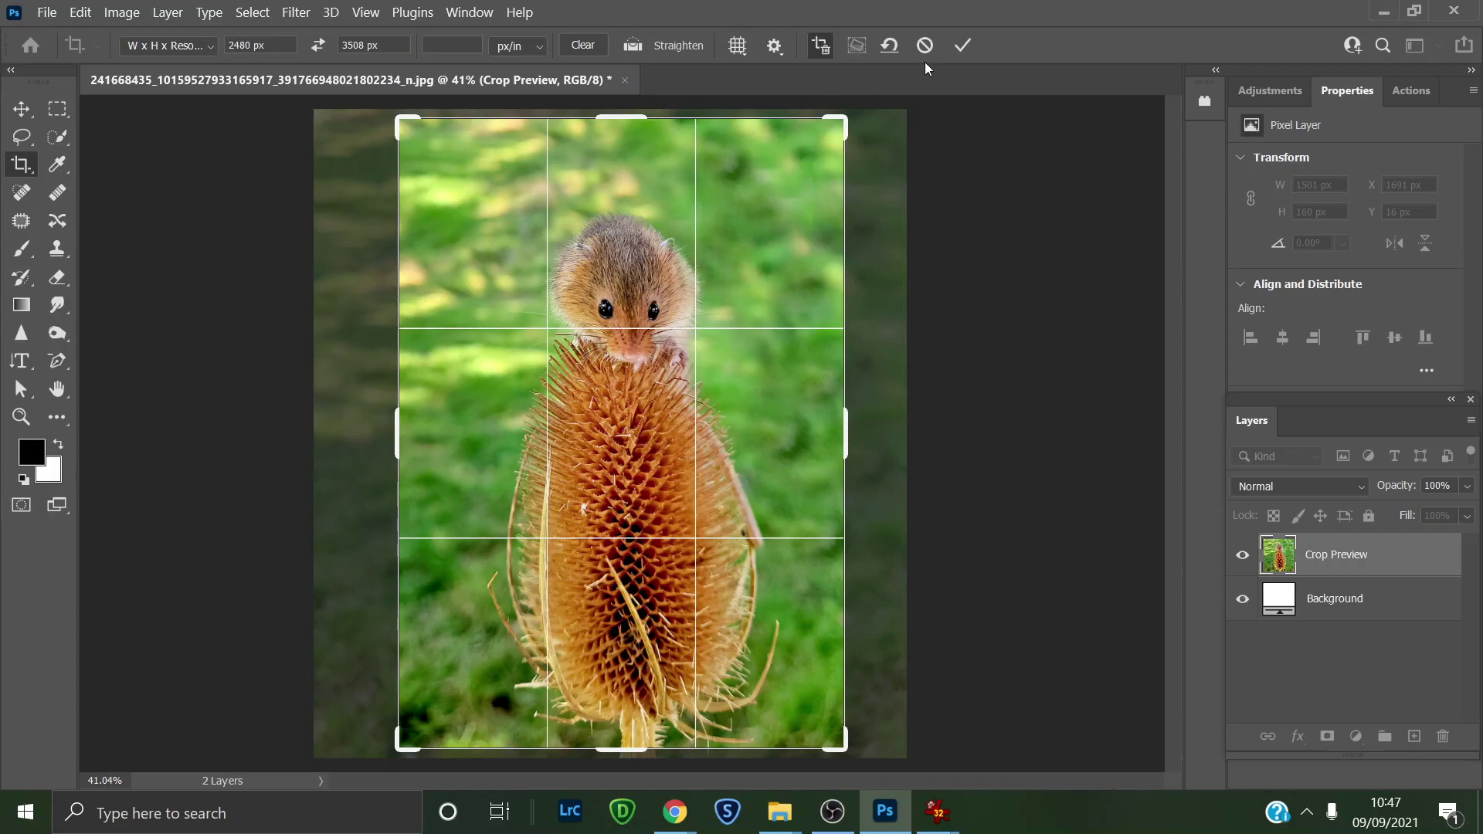
key(Return)
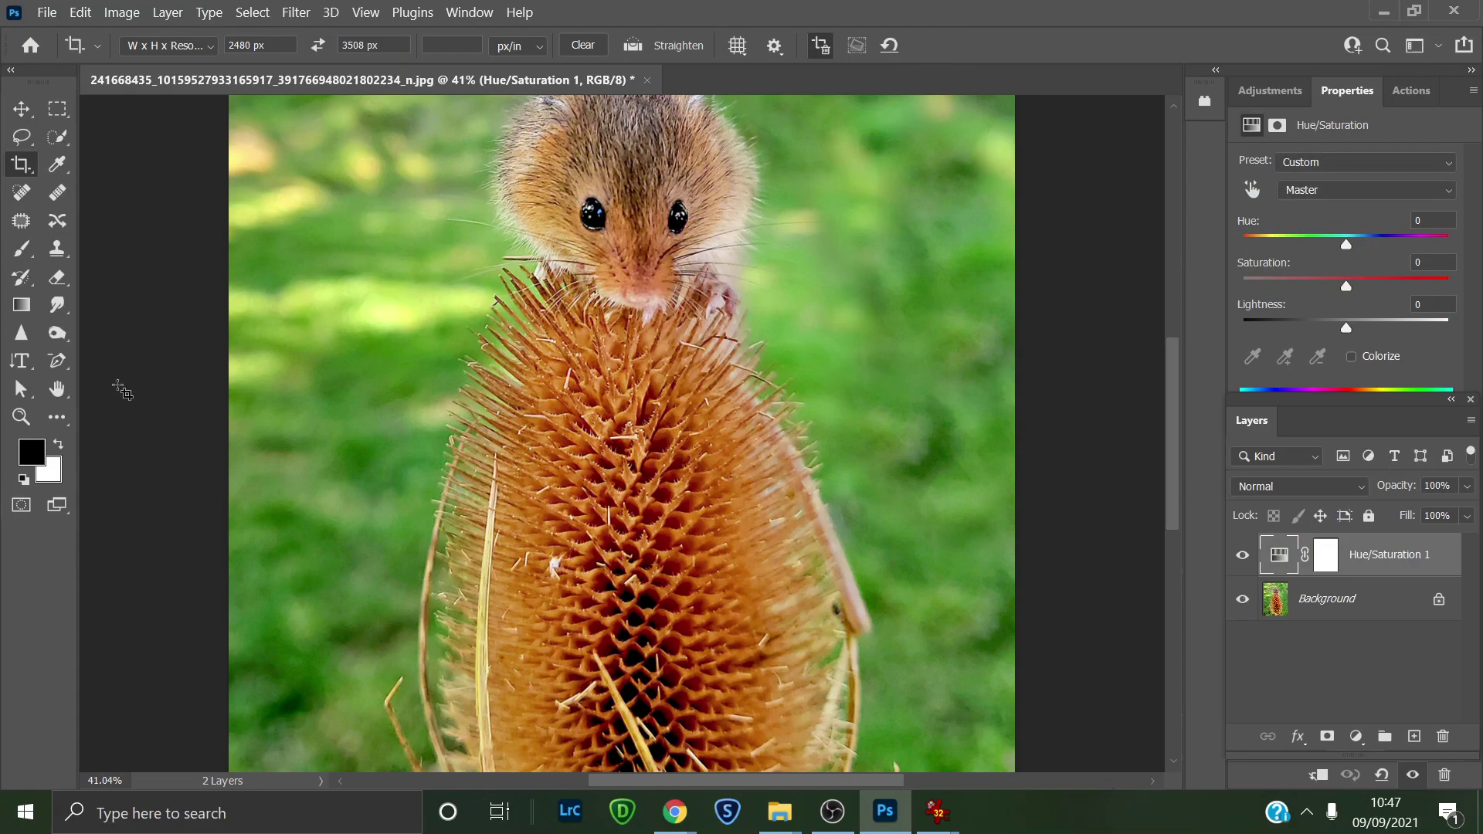
Step: Flatten the cropped image into the Background layer and convert that layer to a smart object
click(17, 415)
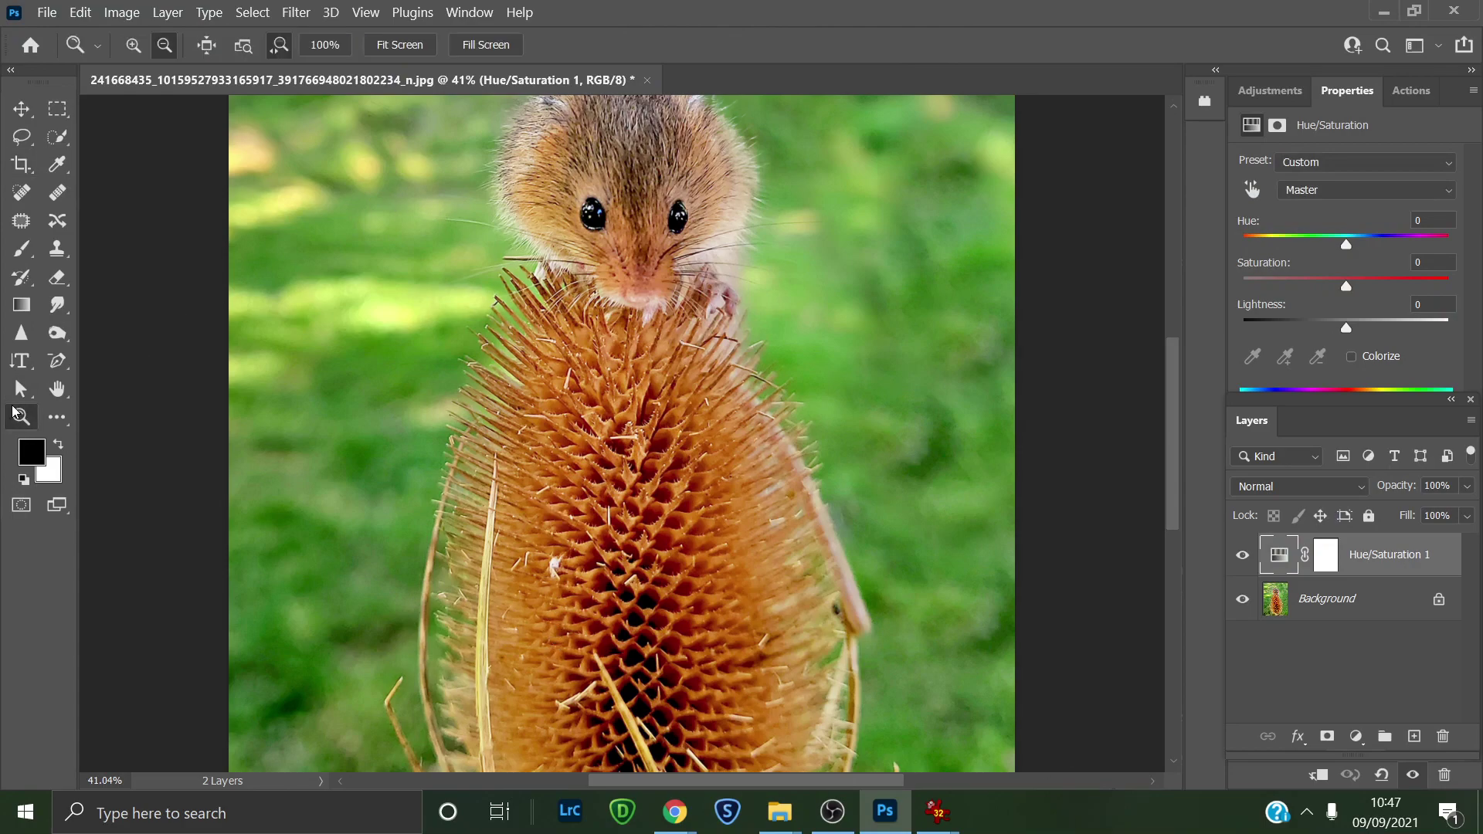
click(404, 48)
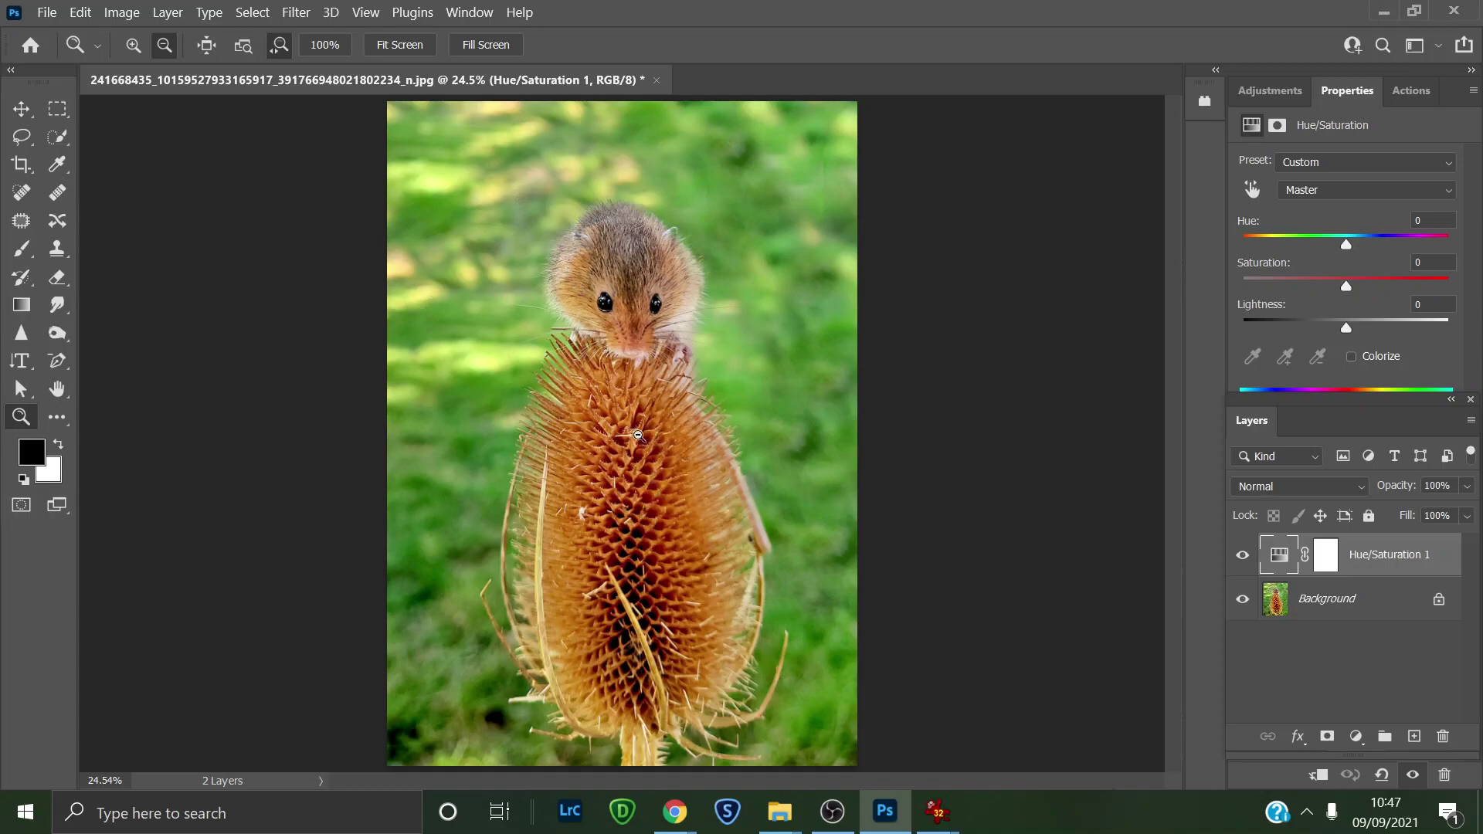
scroll(639, 461, down, 1)
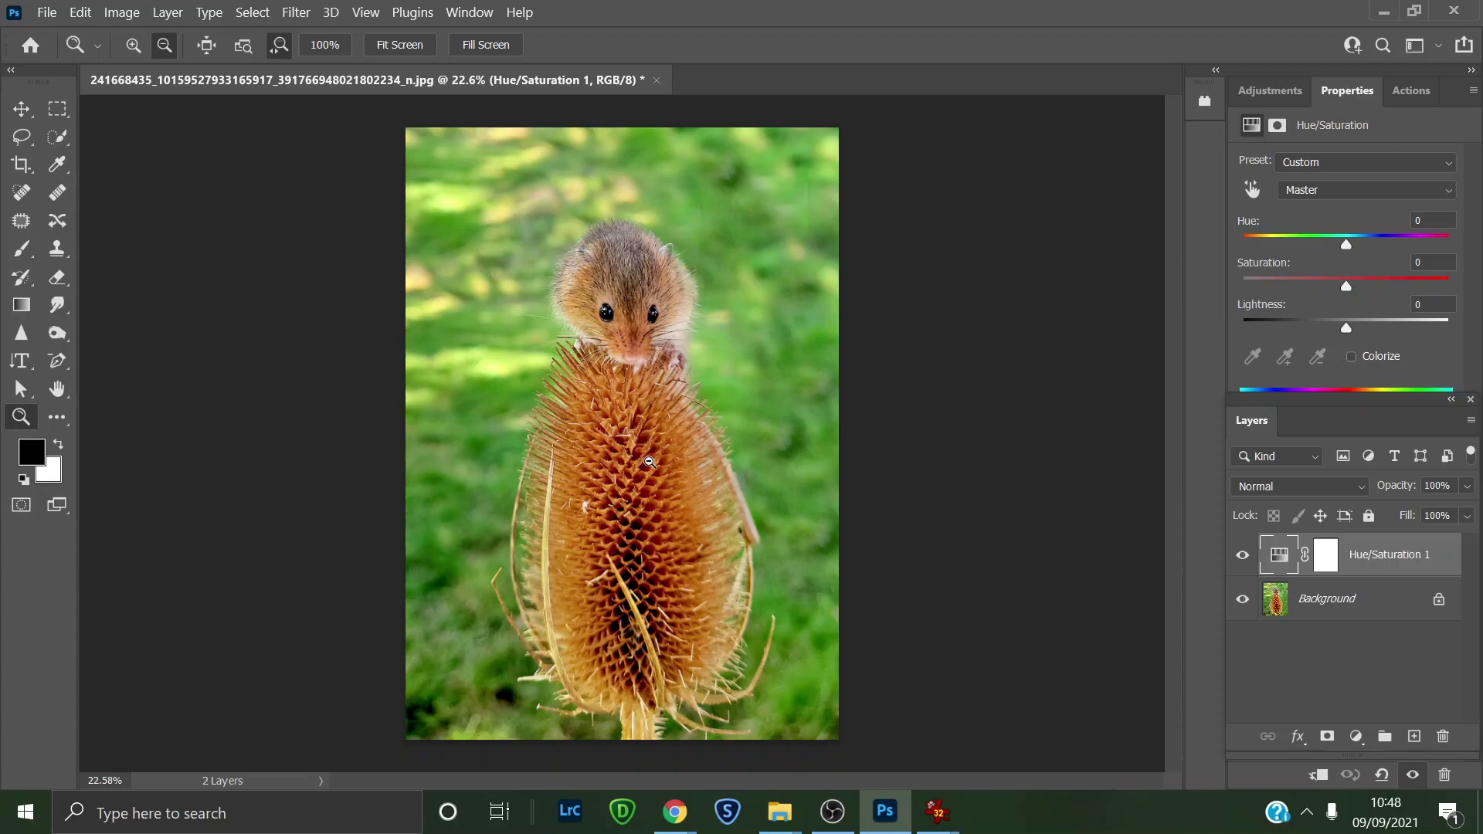
click(1338, 603)
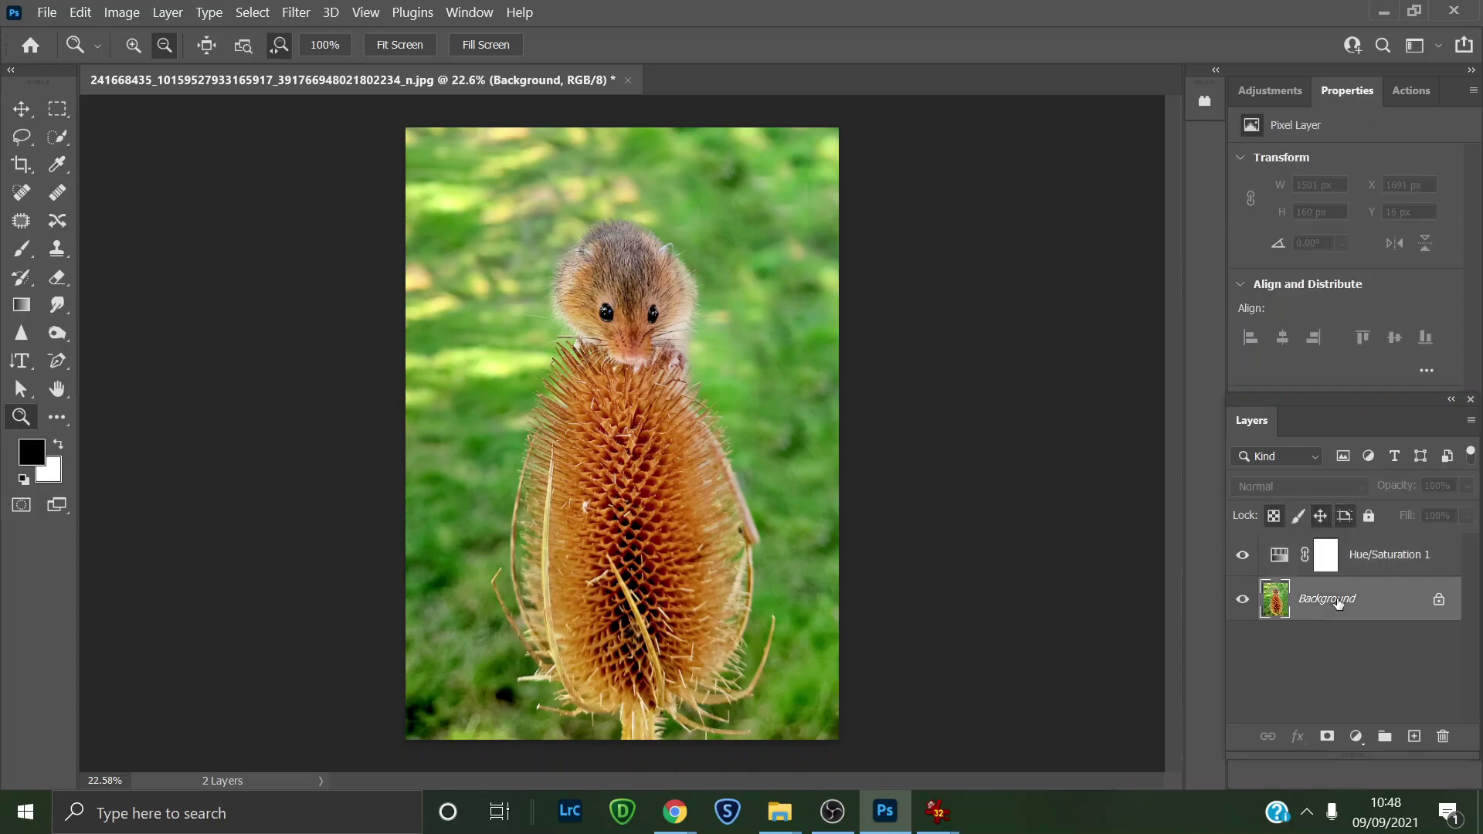
right_click(1337, 600)
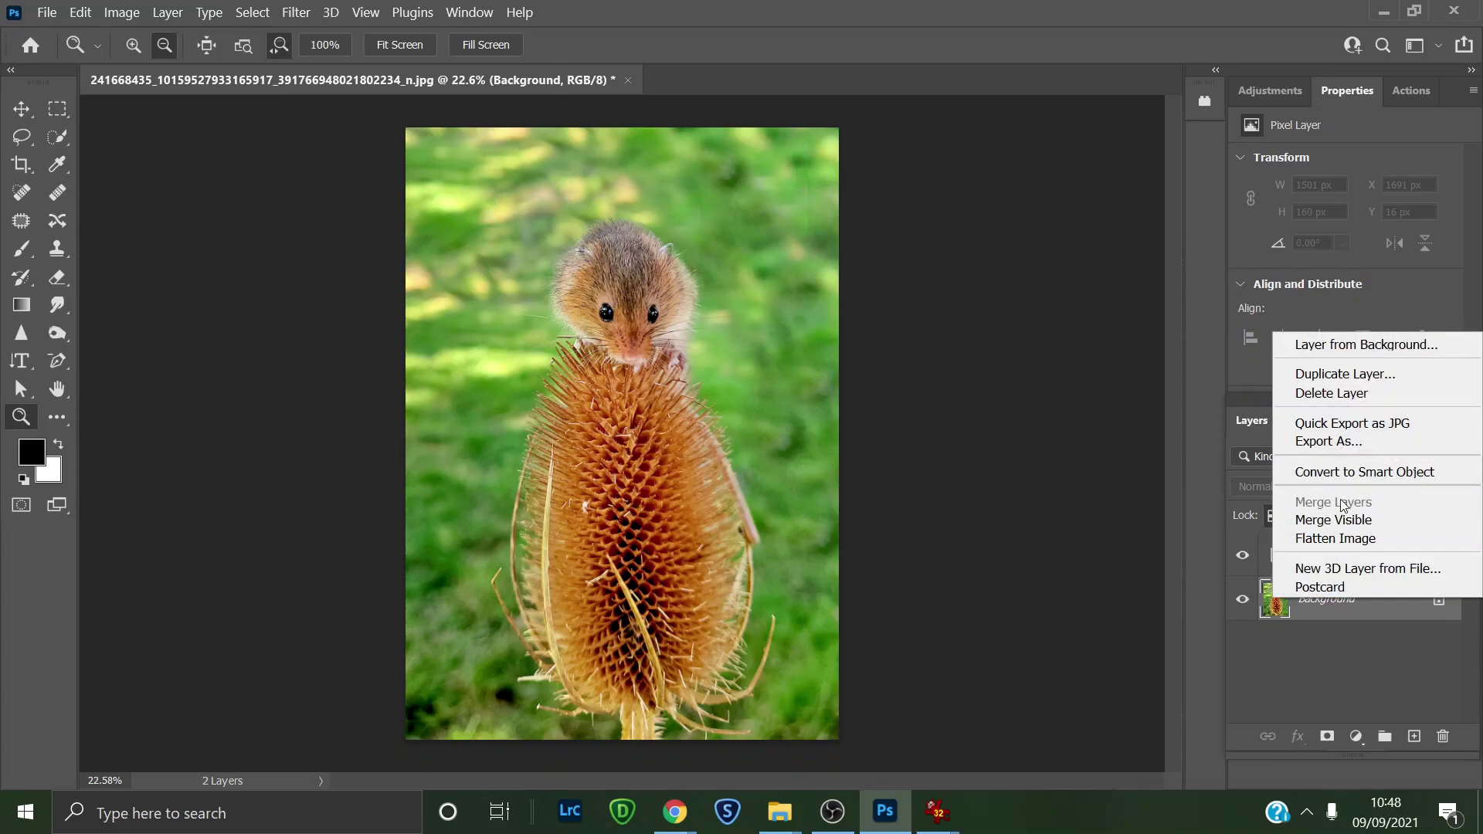
click(1345, 540)
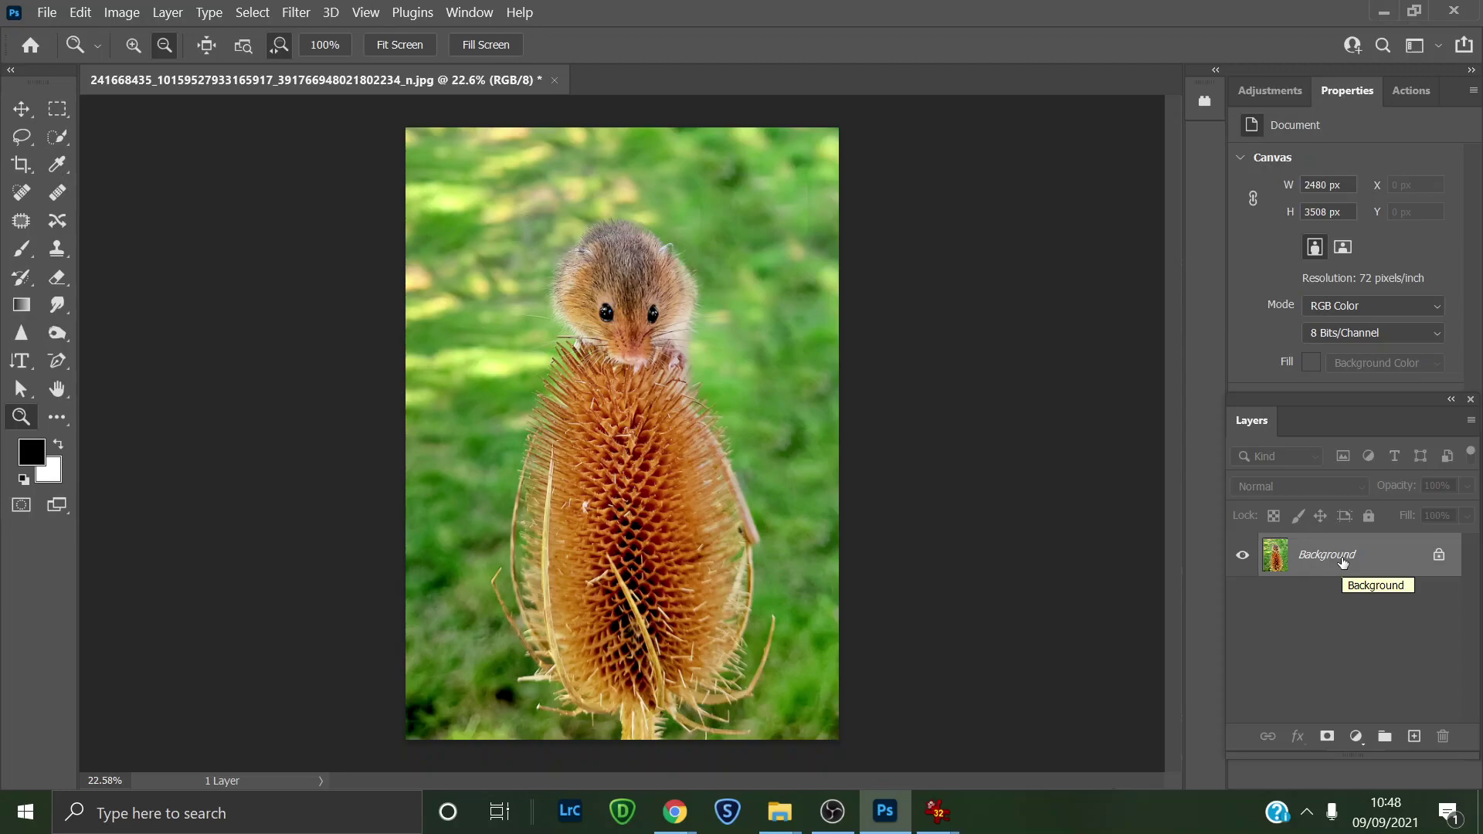
right_click(1342, 557)
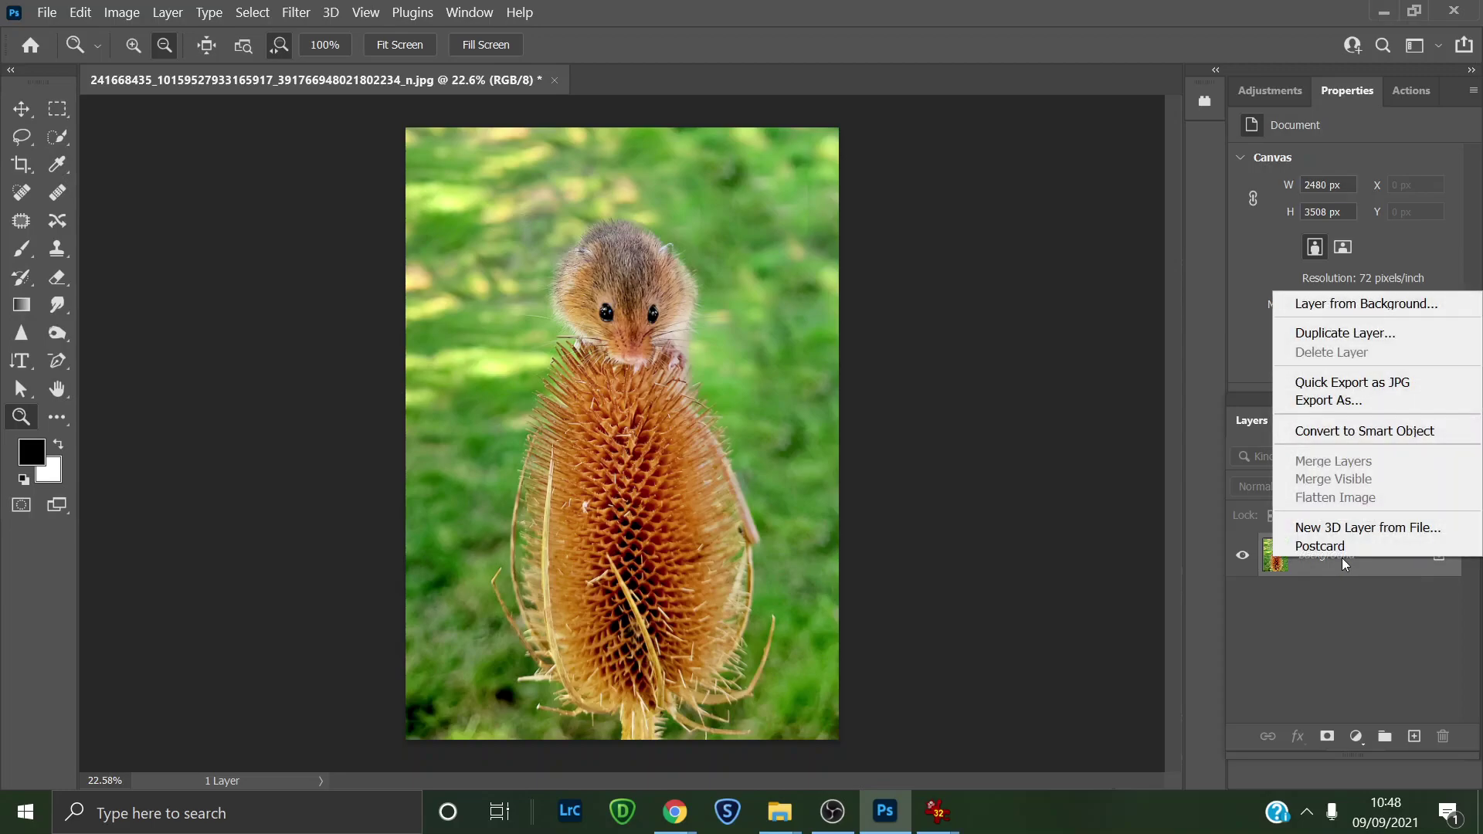
click(1356, 429)
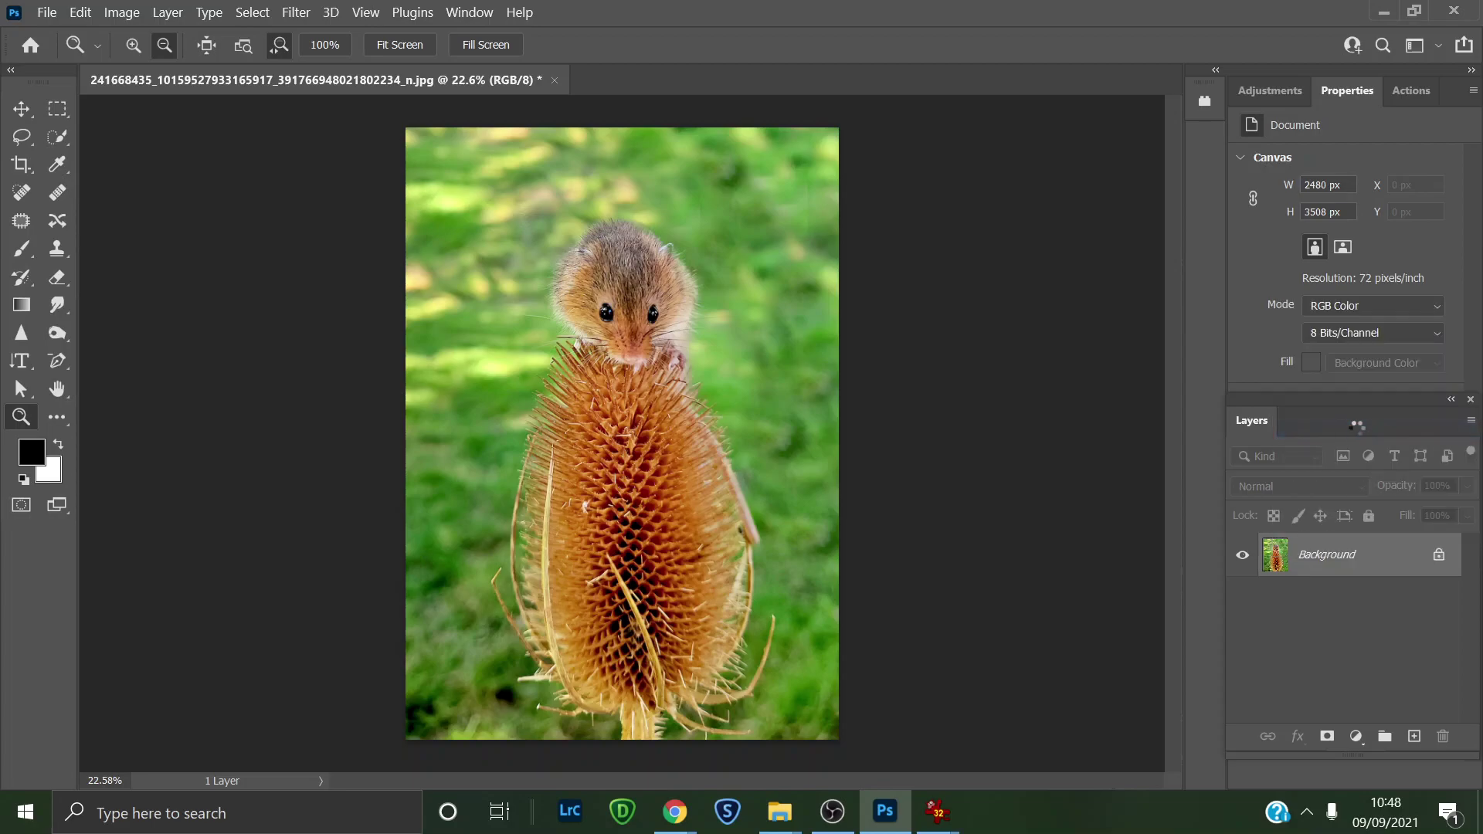
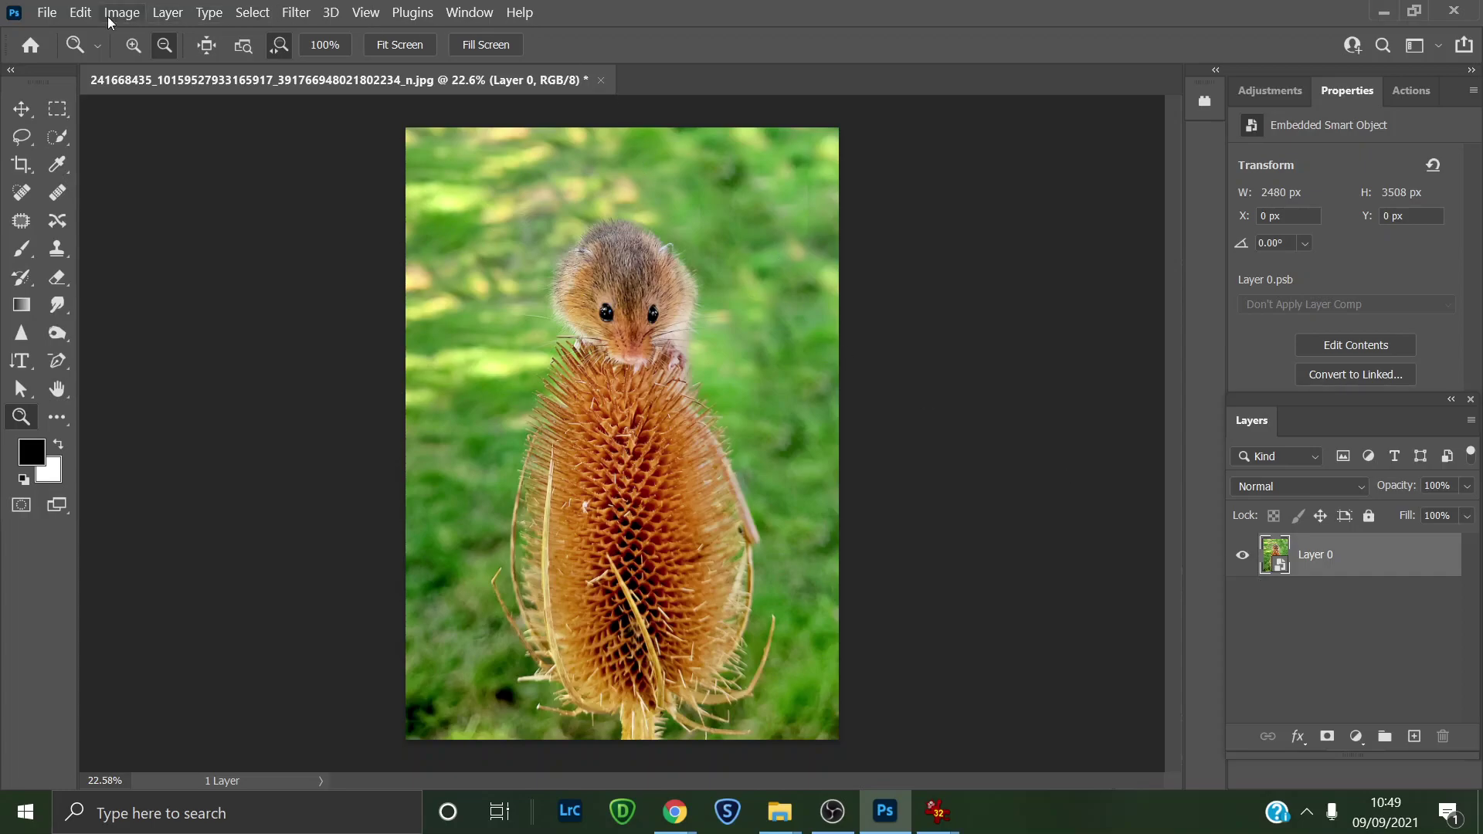
Step: Create a new A3 portrait document of 297 x 420 mm at 300 pixels/inch, in 16-bit RGB Color with a white background
click(47, 12)
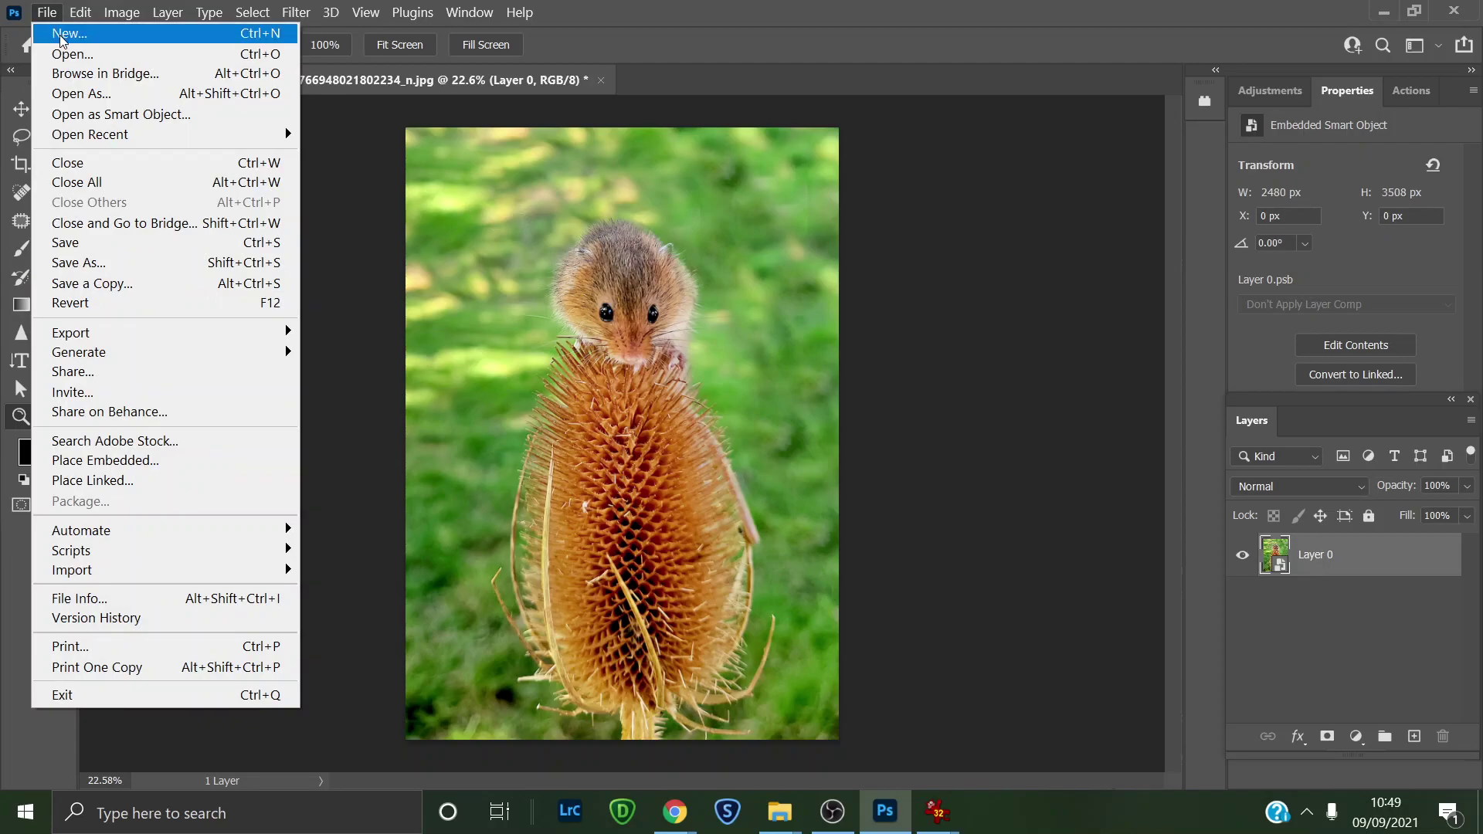
click(62, 35)
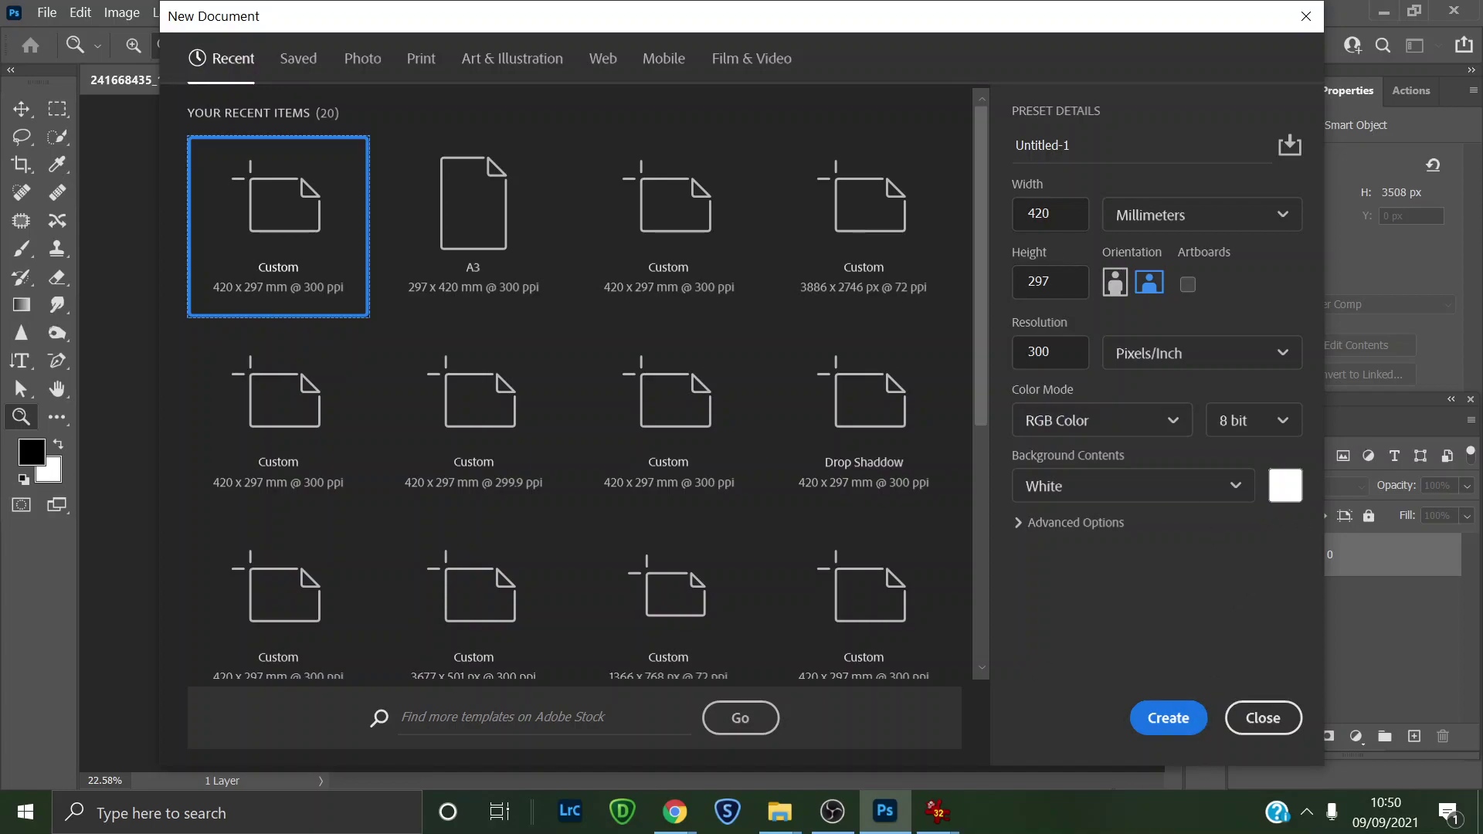
click(530, 265)
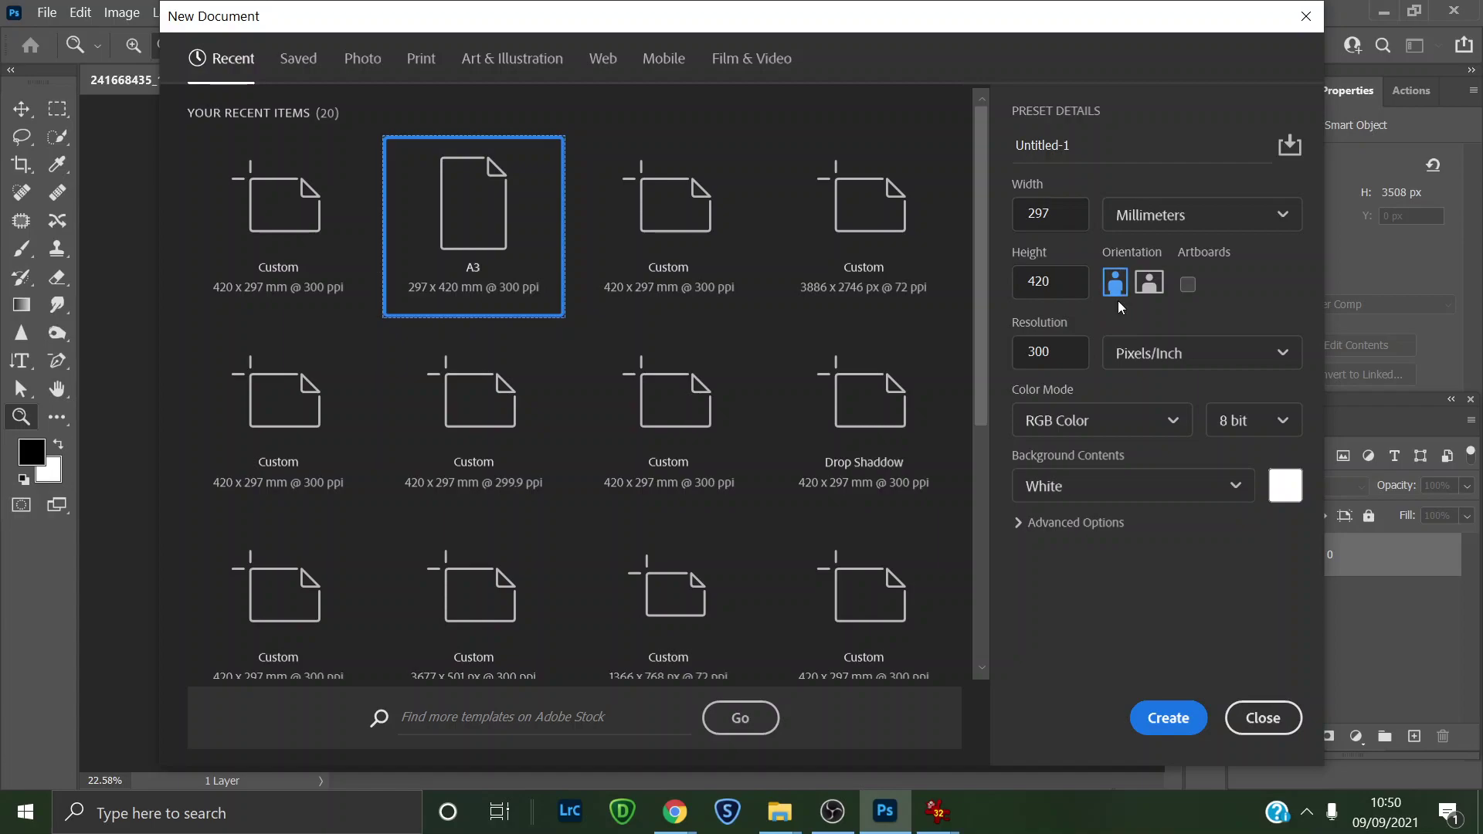
click(1155, 284)
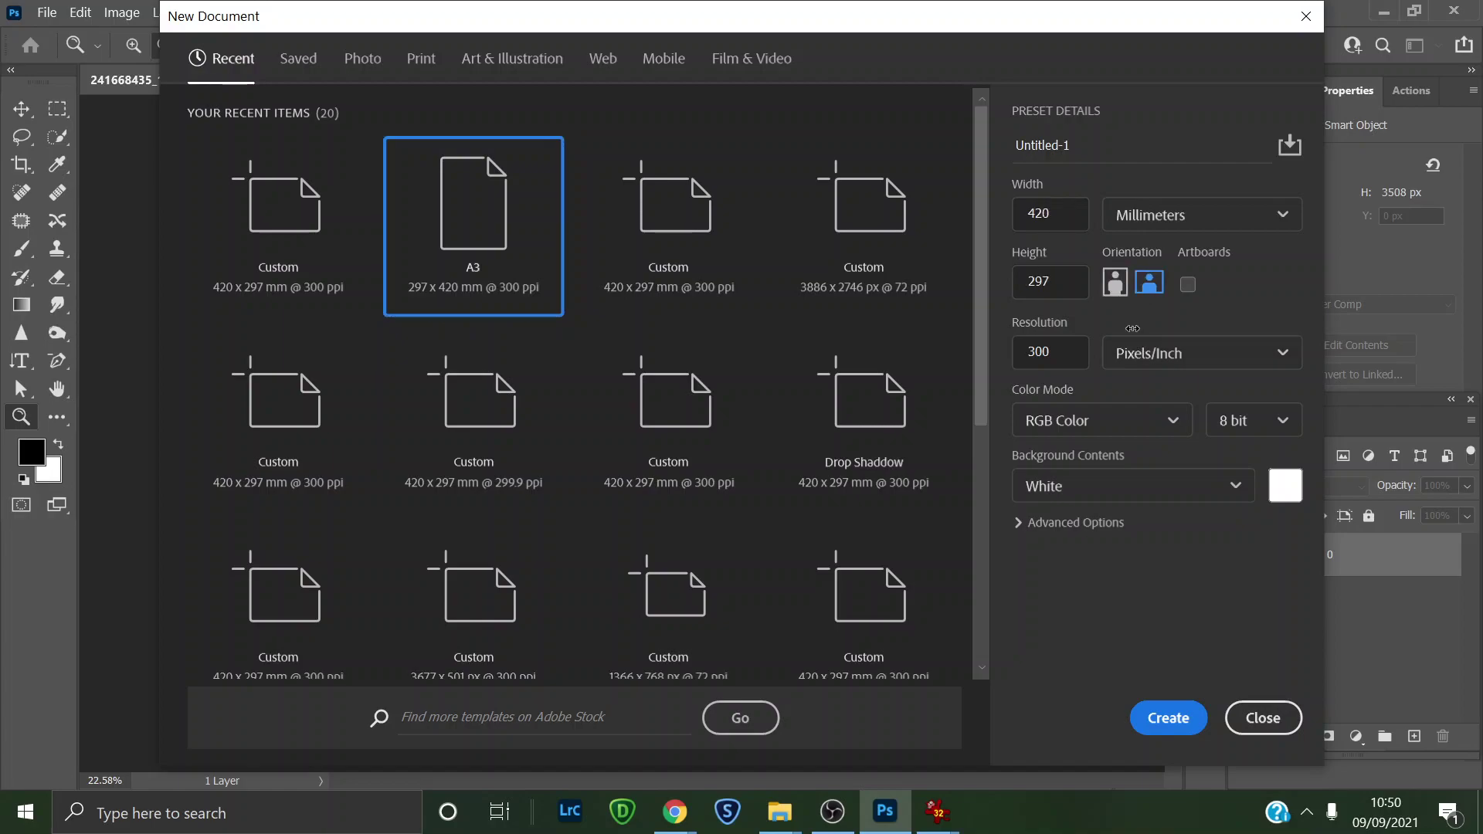
click(1118, 291)
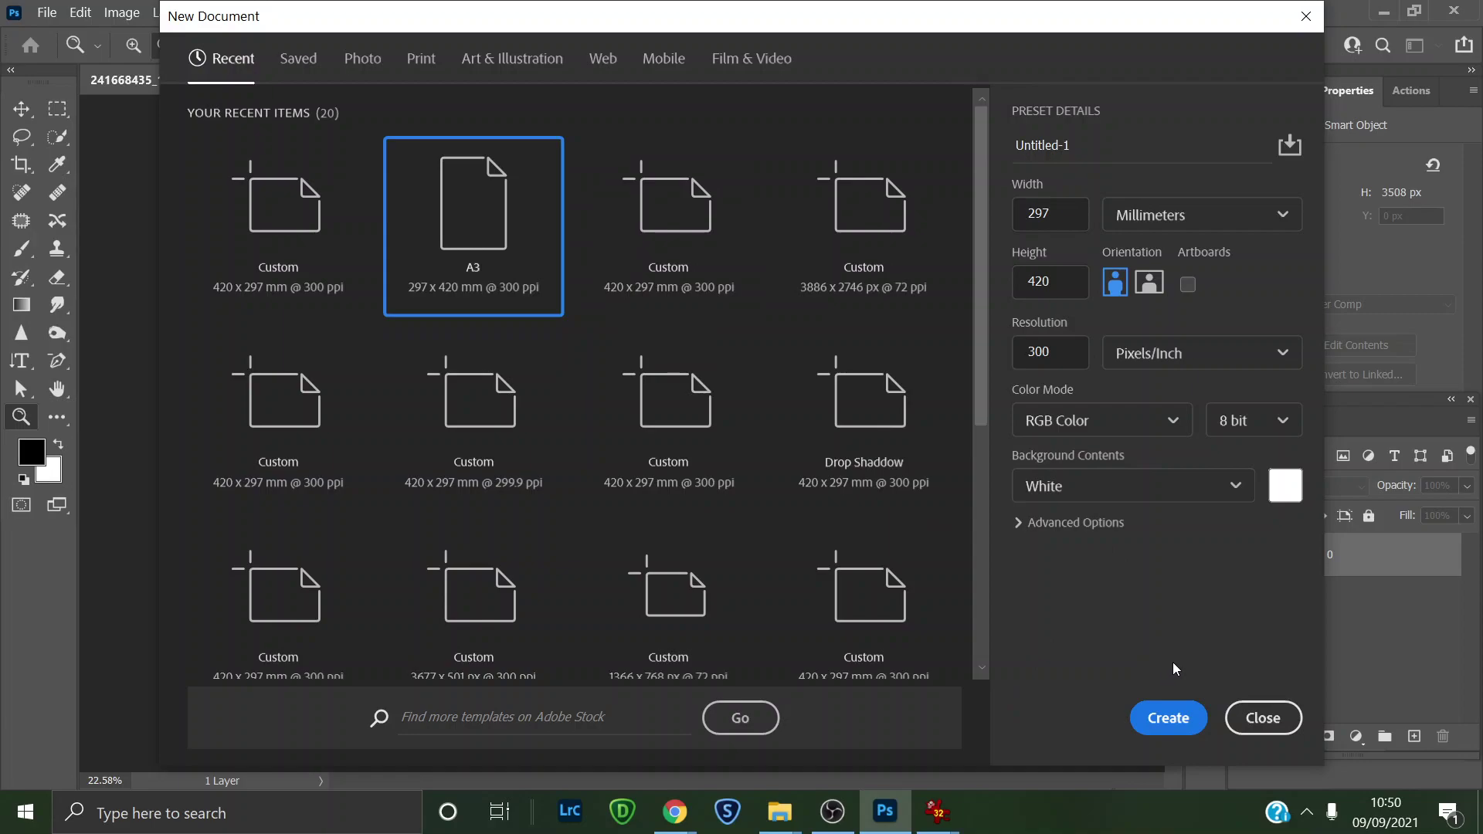
click(1290, 425)
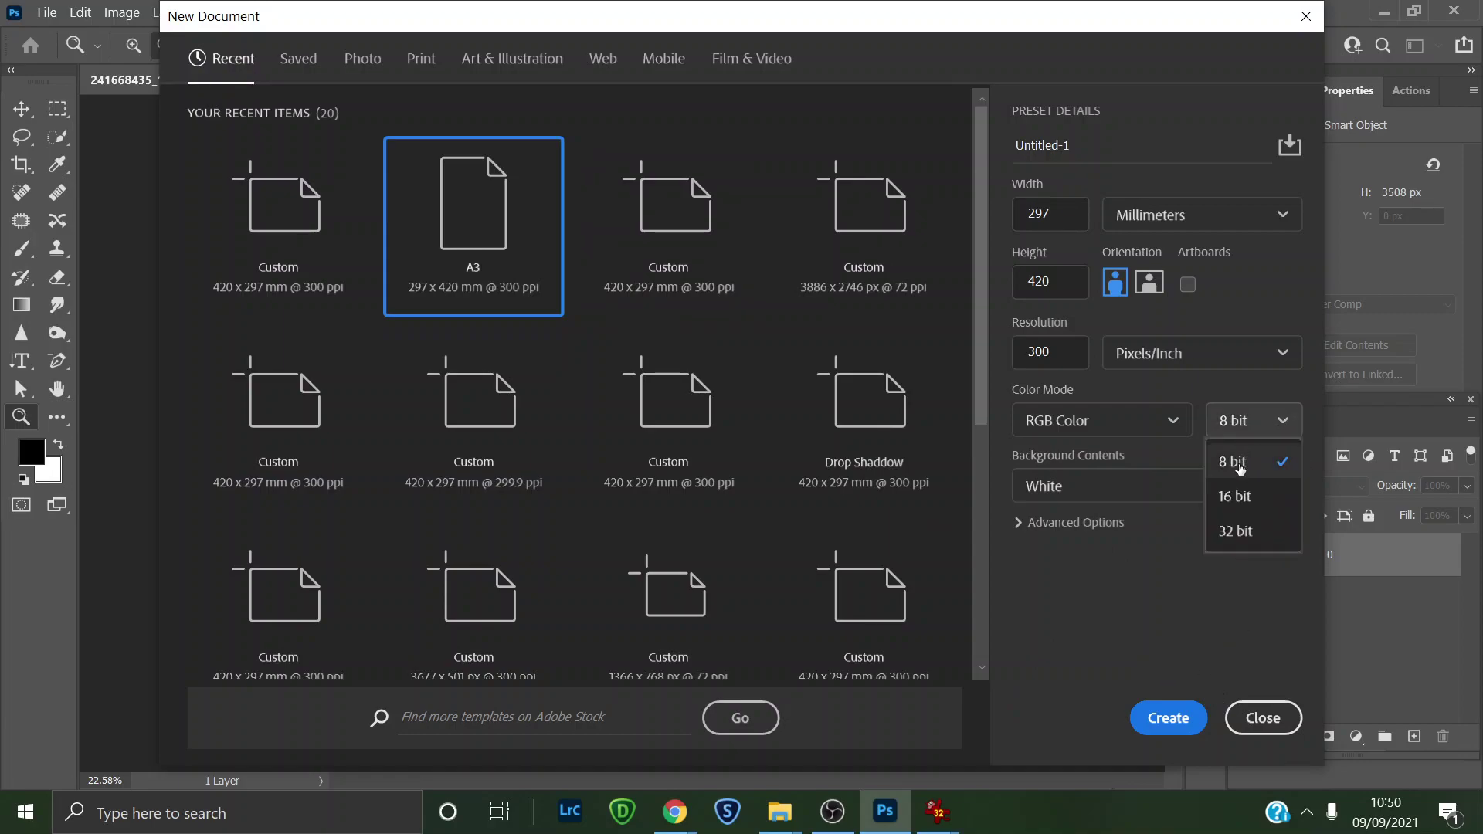
click(1239, 496)
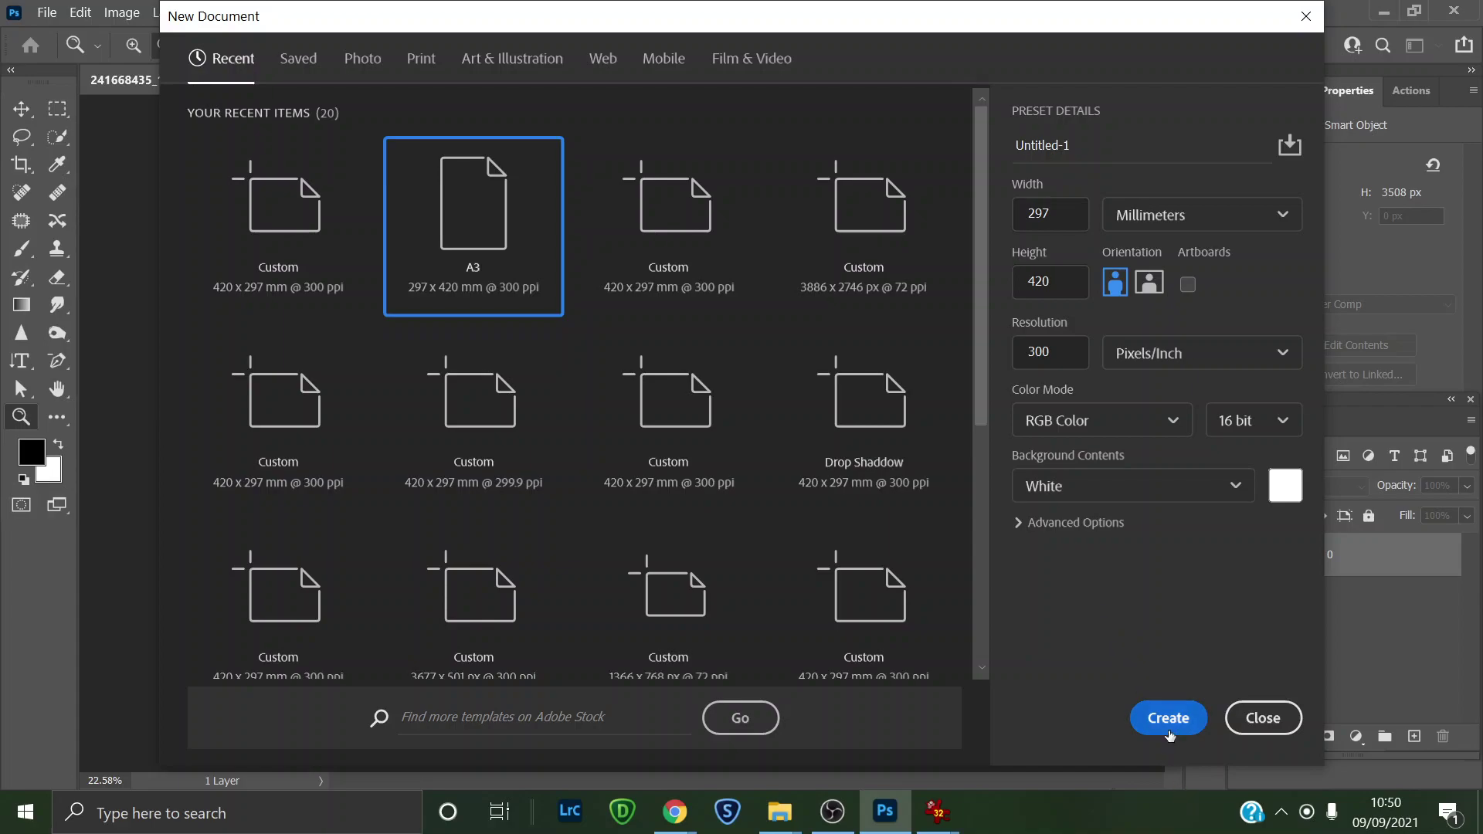
click(1190, 740)
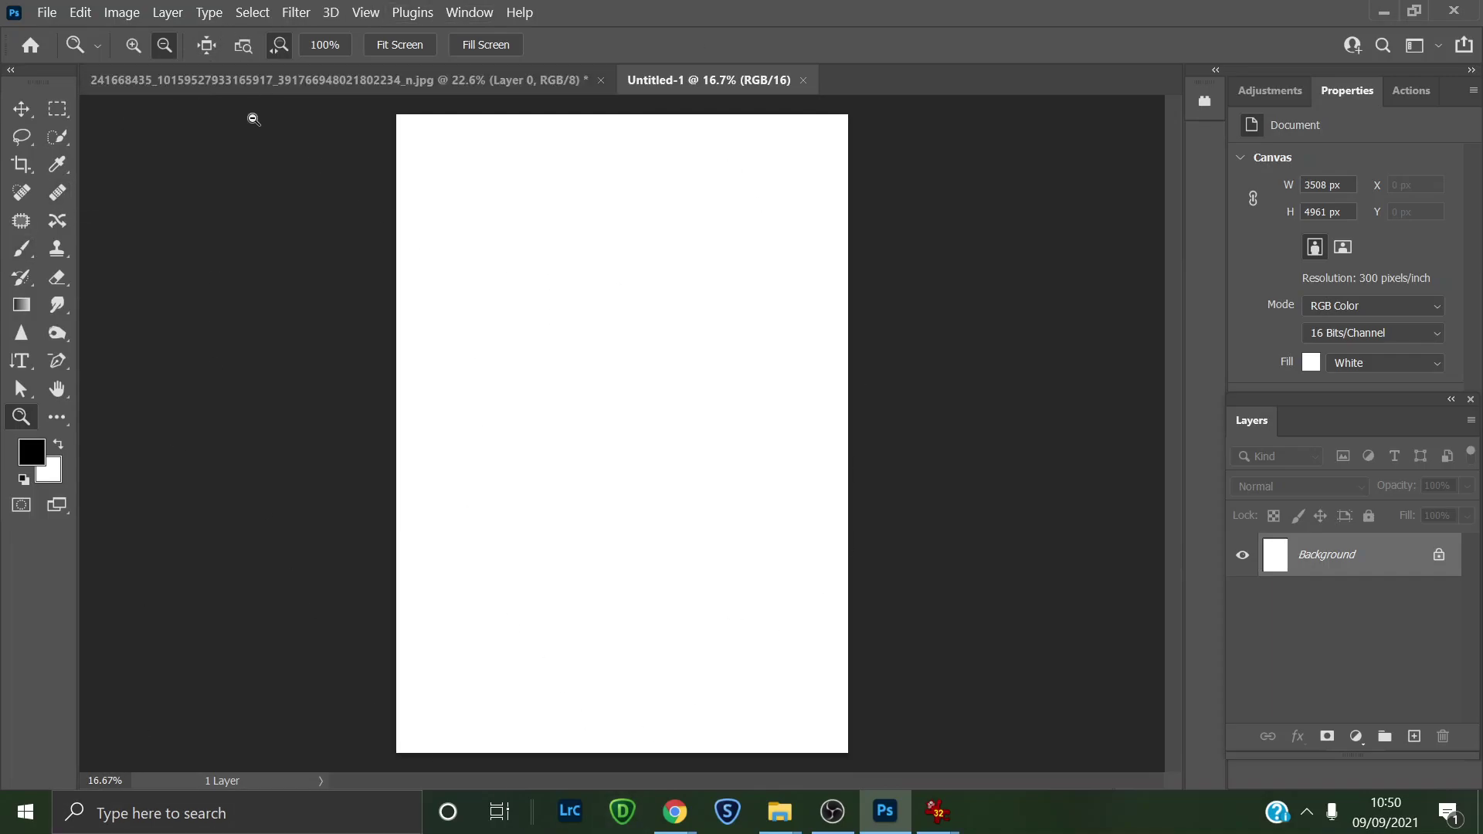
Step: Switch to the mouse photo and convert it to 16 Bits/Channel
click(257, 83)
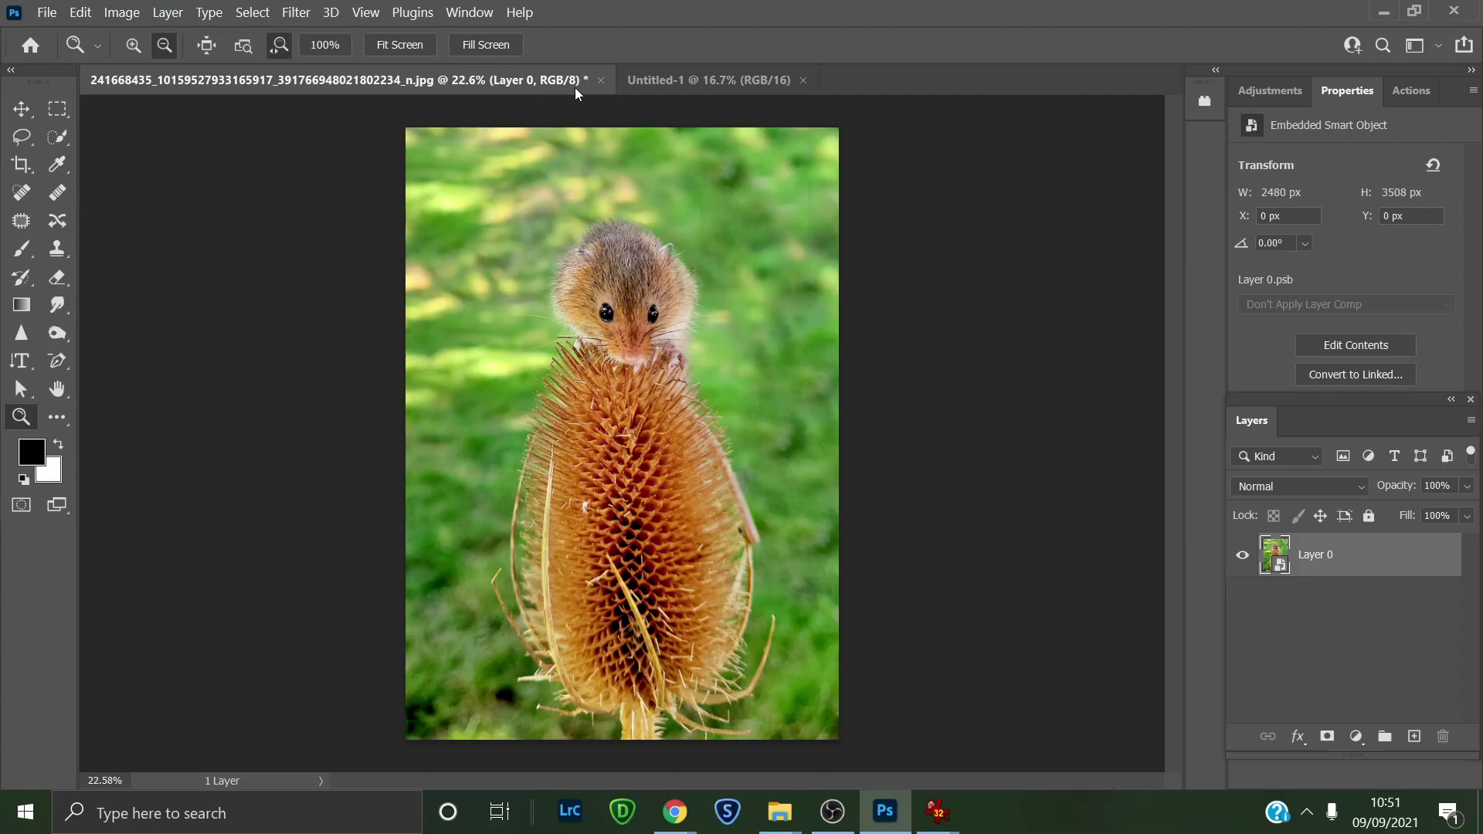
click(126, 16)
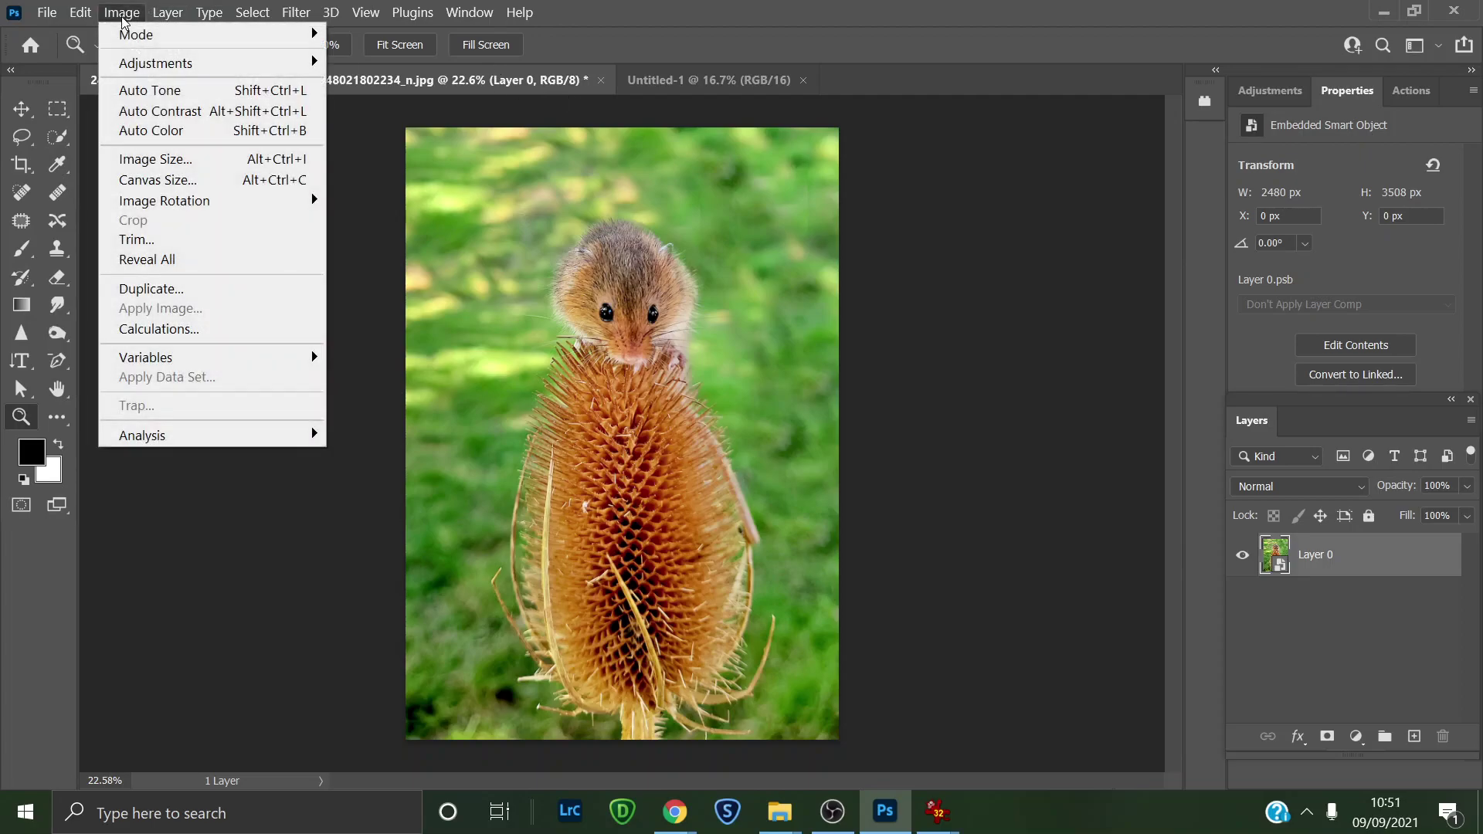
mouse_move(137, 44)
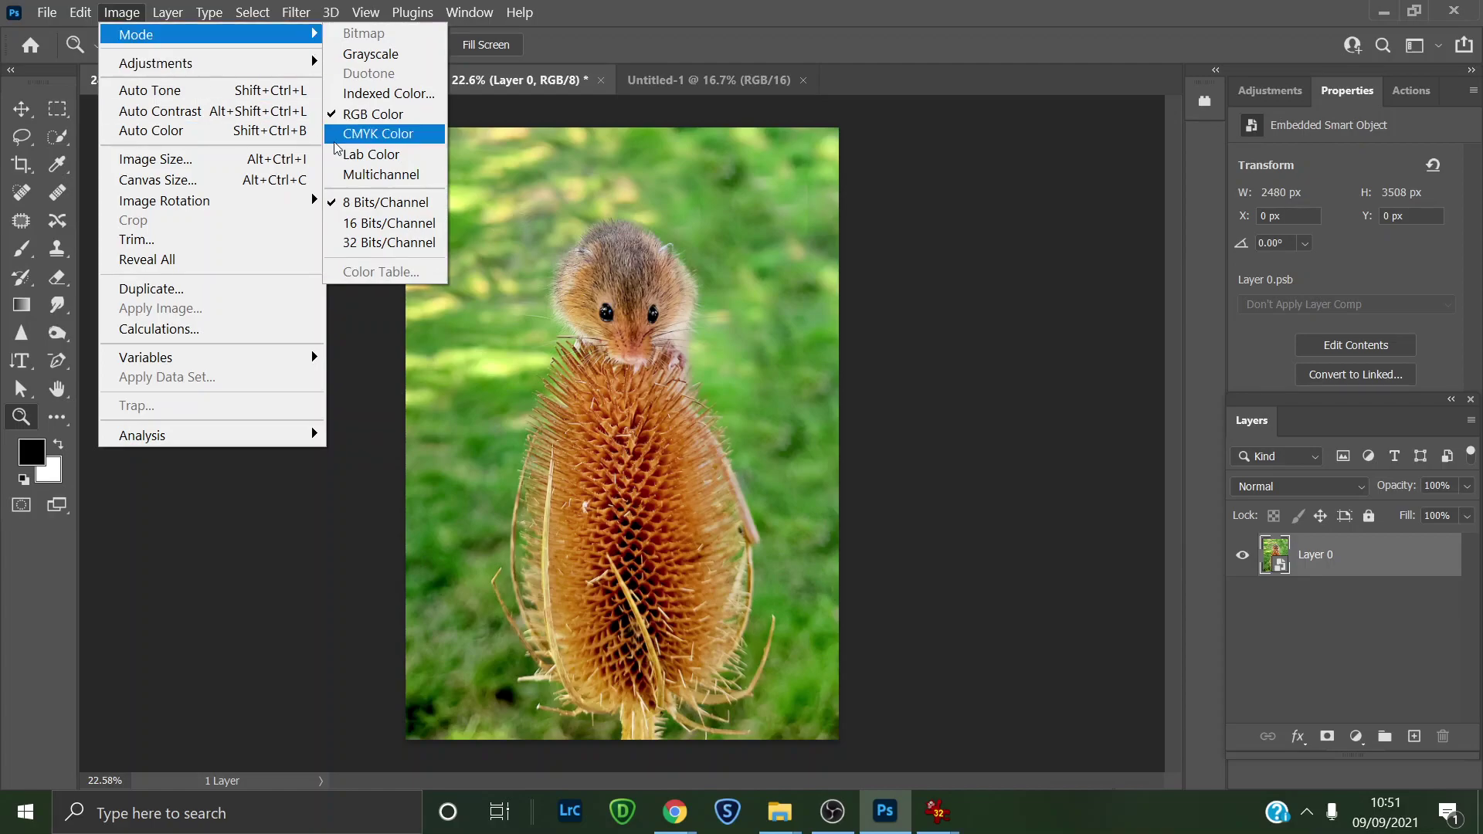
click(413, 227)
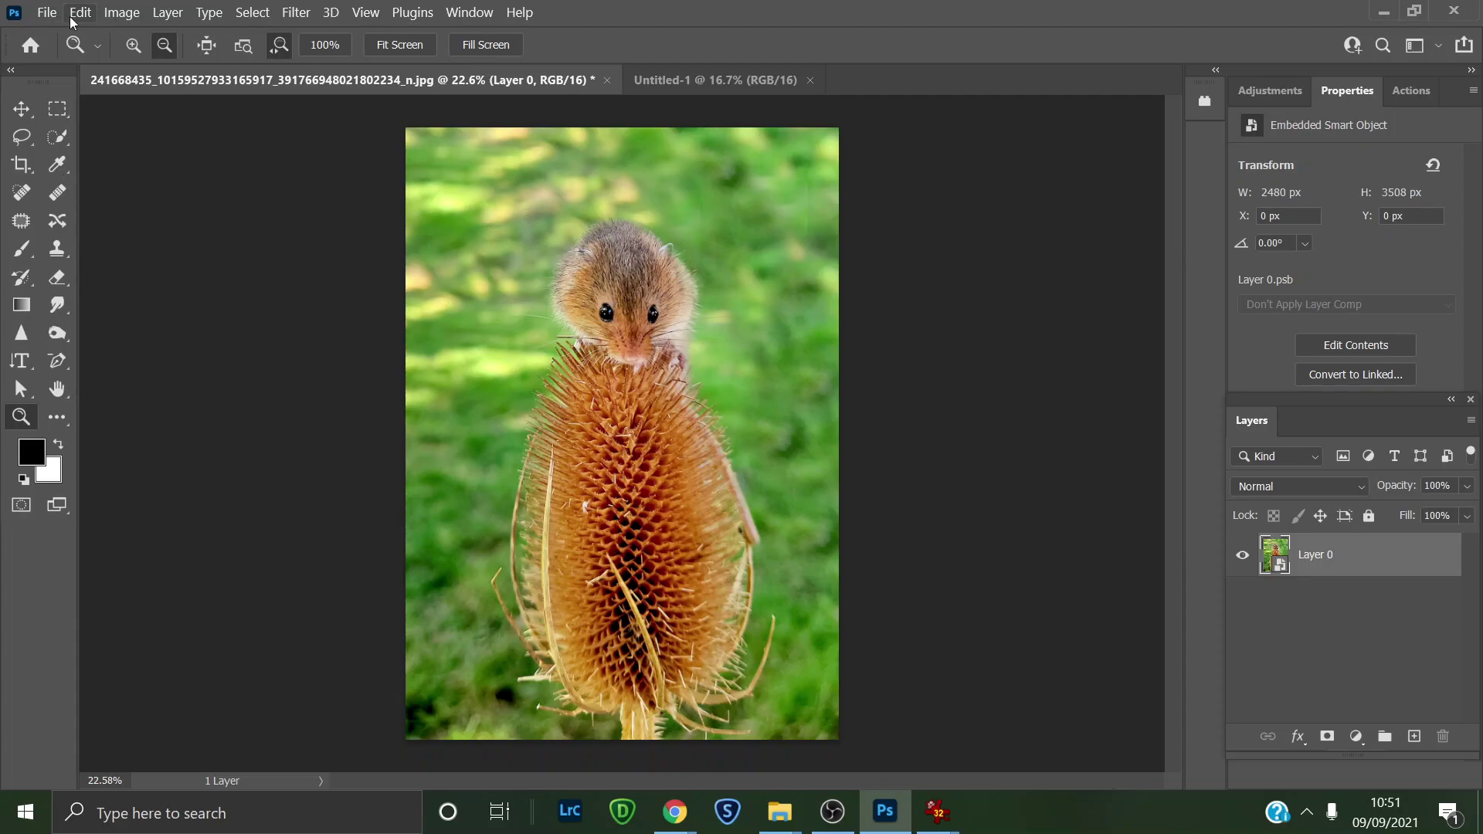
Step: Return the mouse photo's colour depth to 8 Bits/Channel
click(121, 13)
mouse_move(200, 63)
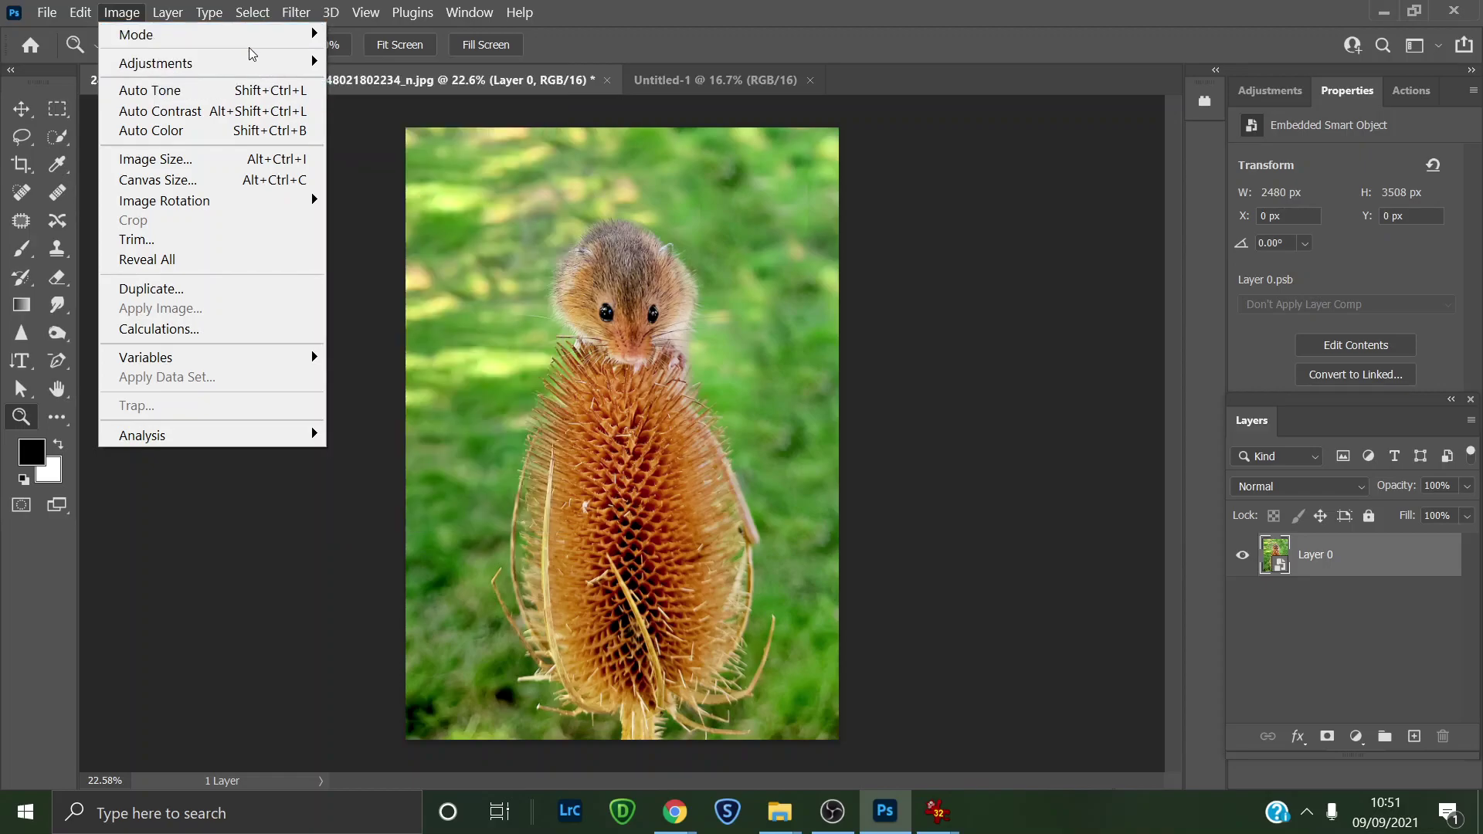
mouse_move(276, 37)
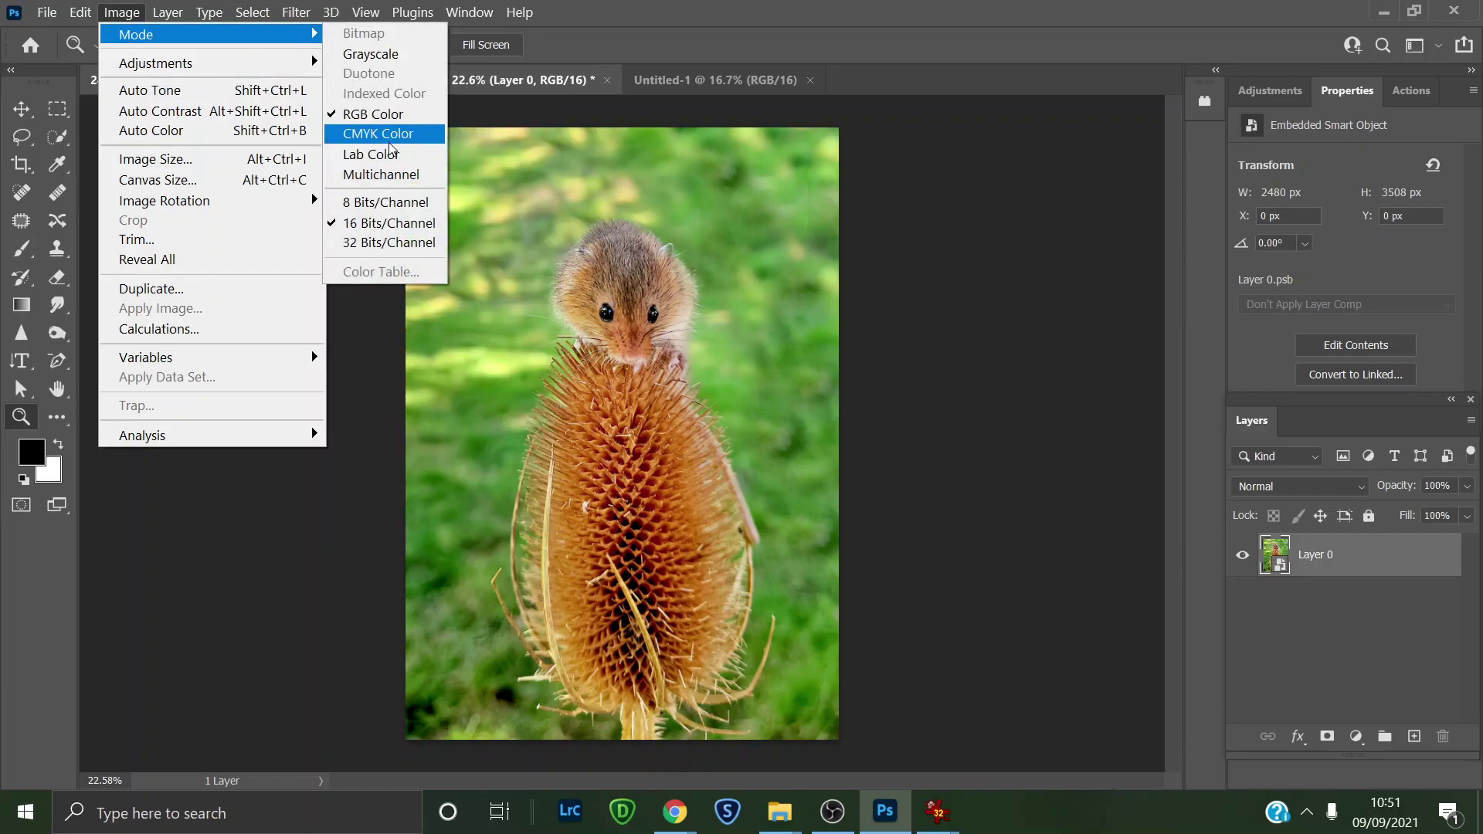
click(383, 204)
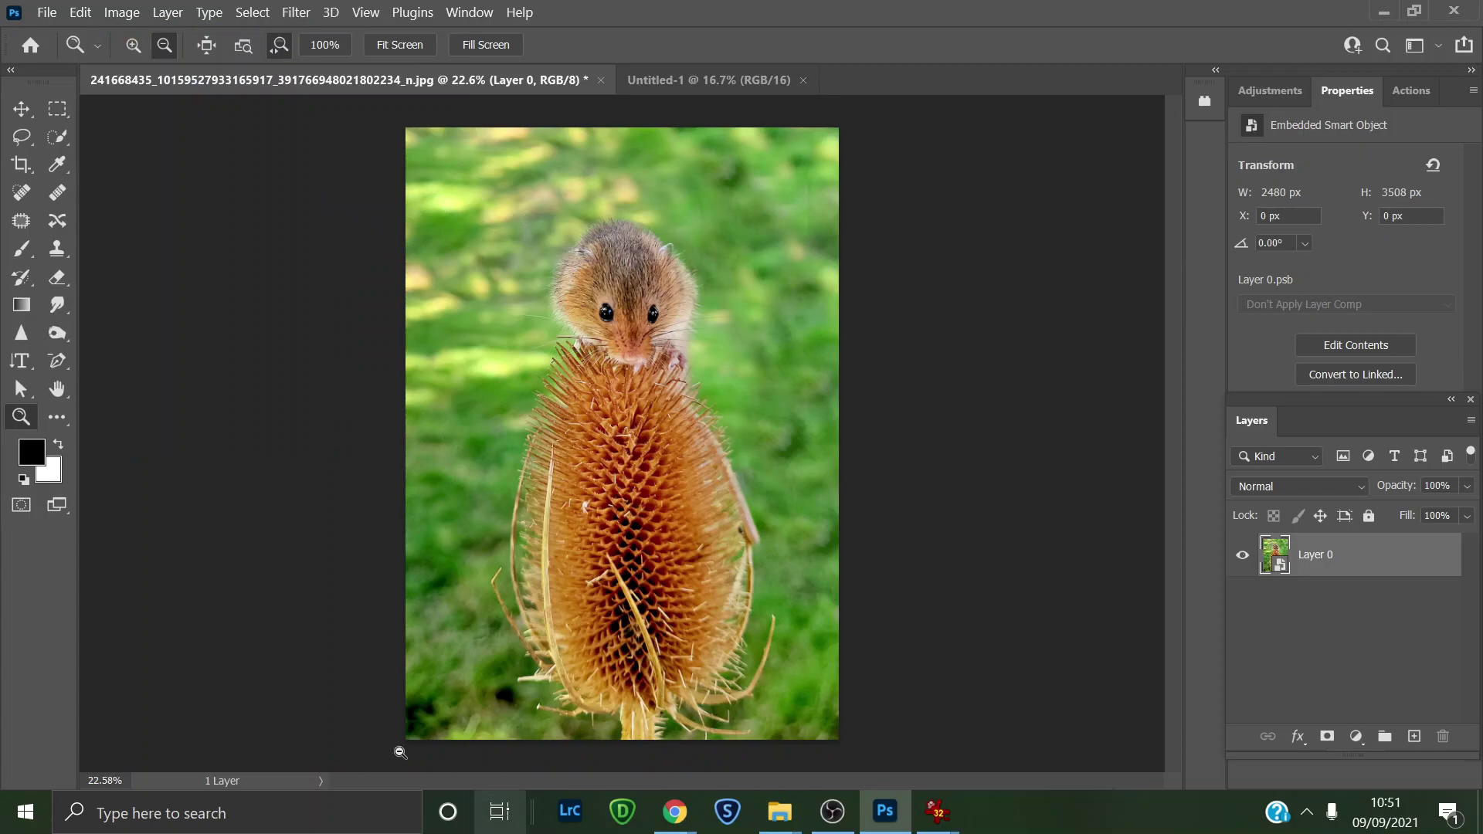
Step: Display the document sizes in the status bar and set the mouse photo to 16 Bits/Channel again
click(315, 781)
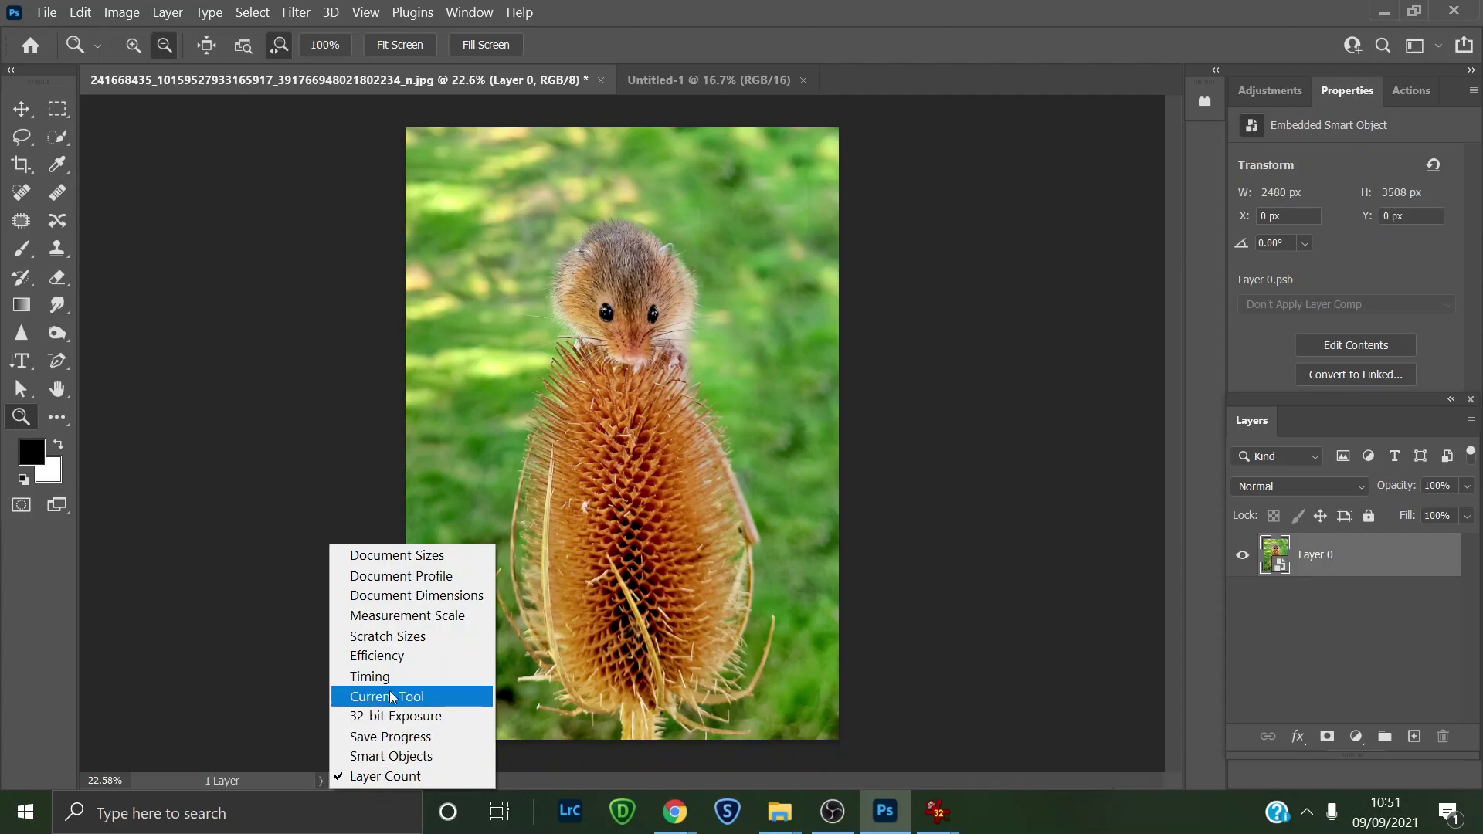
click(405, 555)
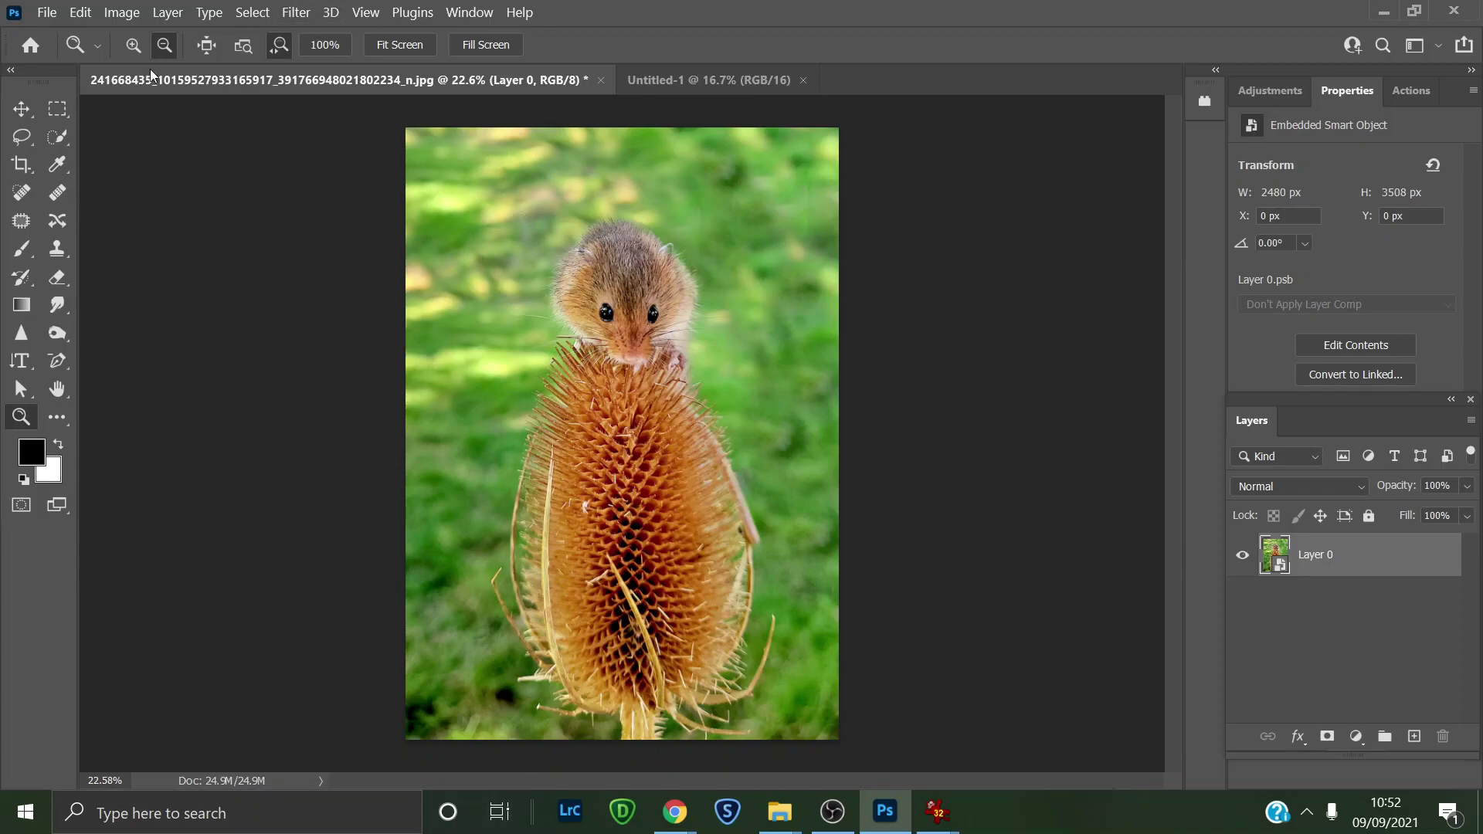
click(122, 13)
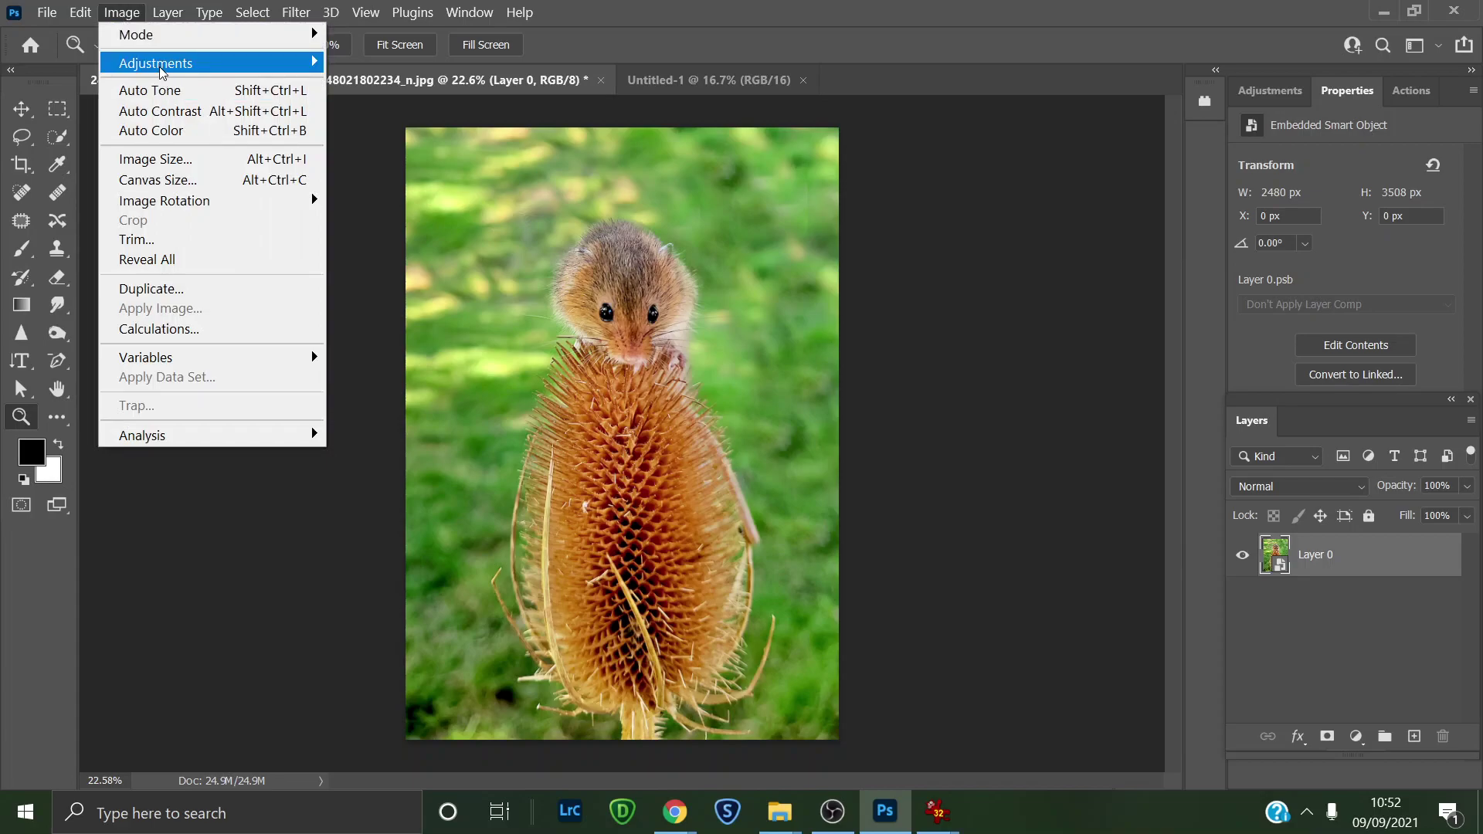
mouse_move(162, 64)
mouse_move(210, 35)
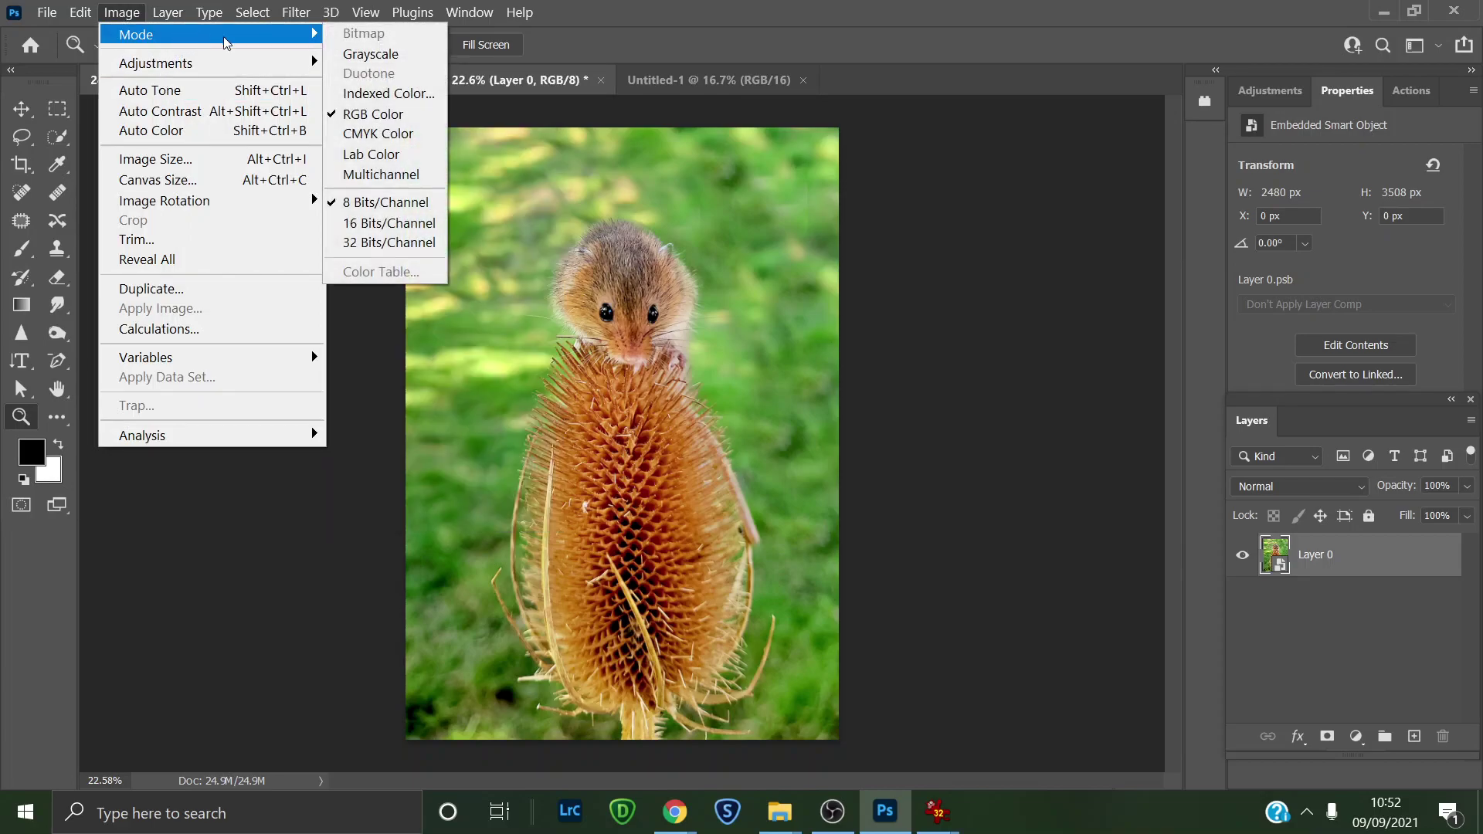
click(433, 224)
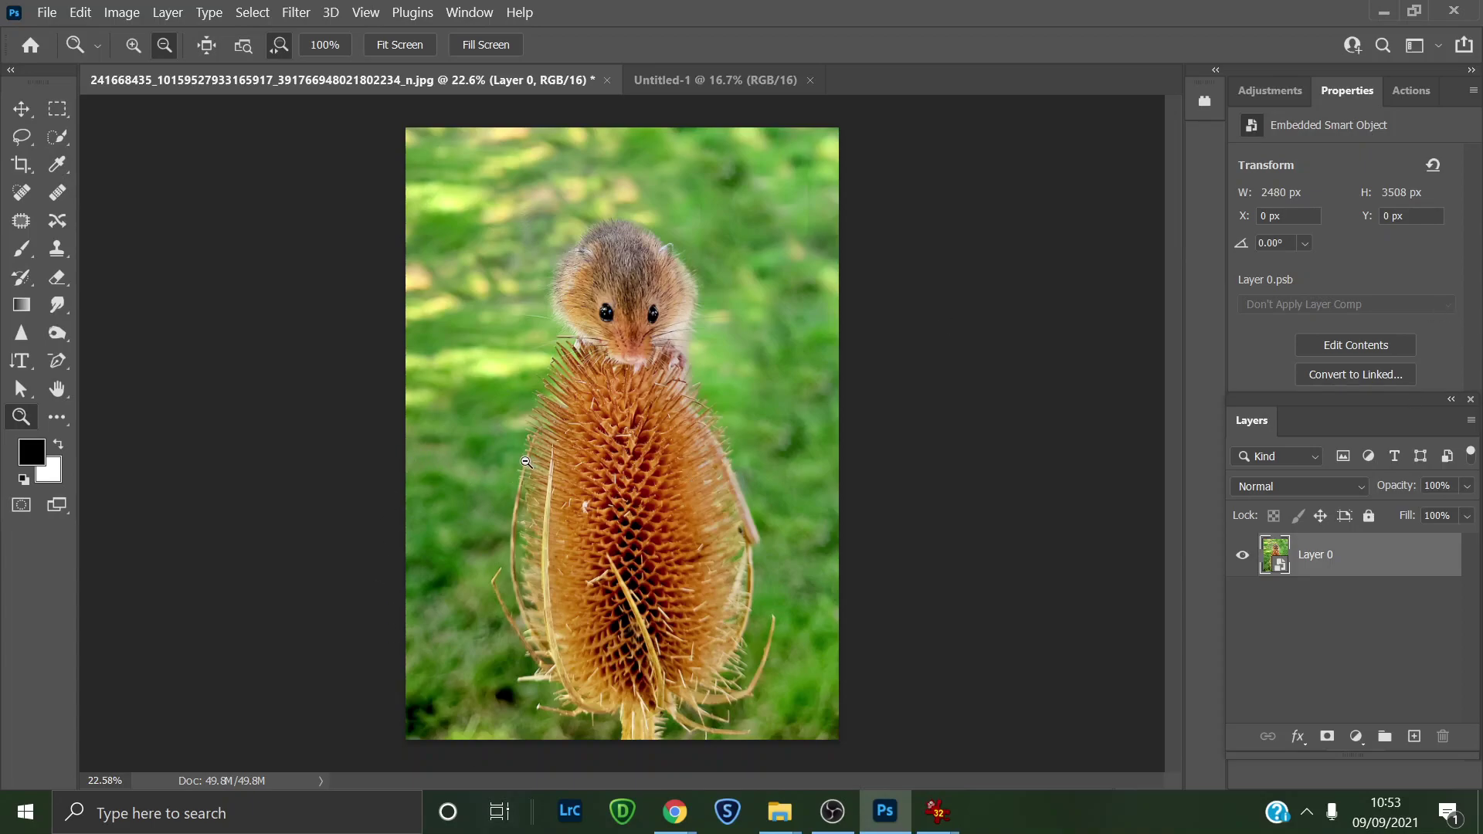
Step: Add a Vibrance adjustment layer above the mouse photo with Vibrance set to +11
click(1268, 88)
click(1388, 146)
drag(1350, 189, 1356, 191)
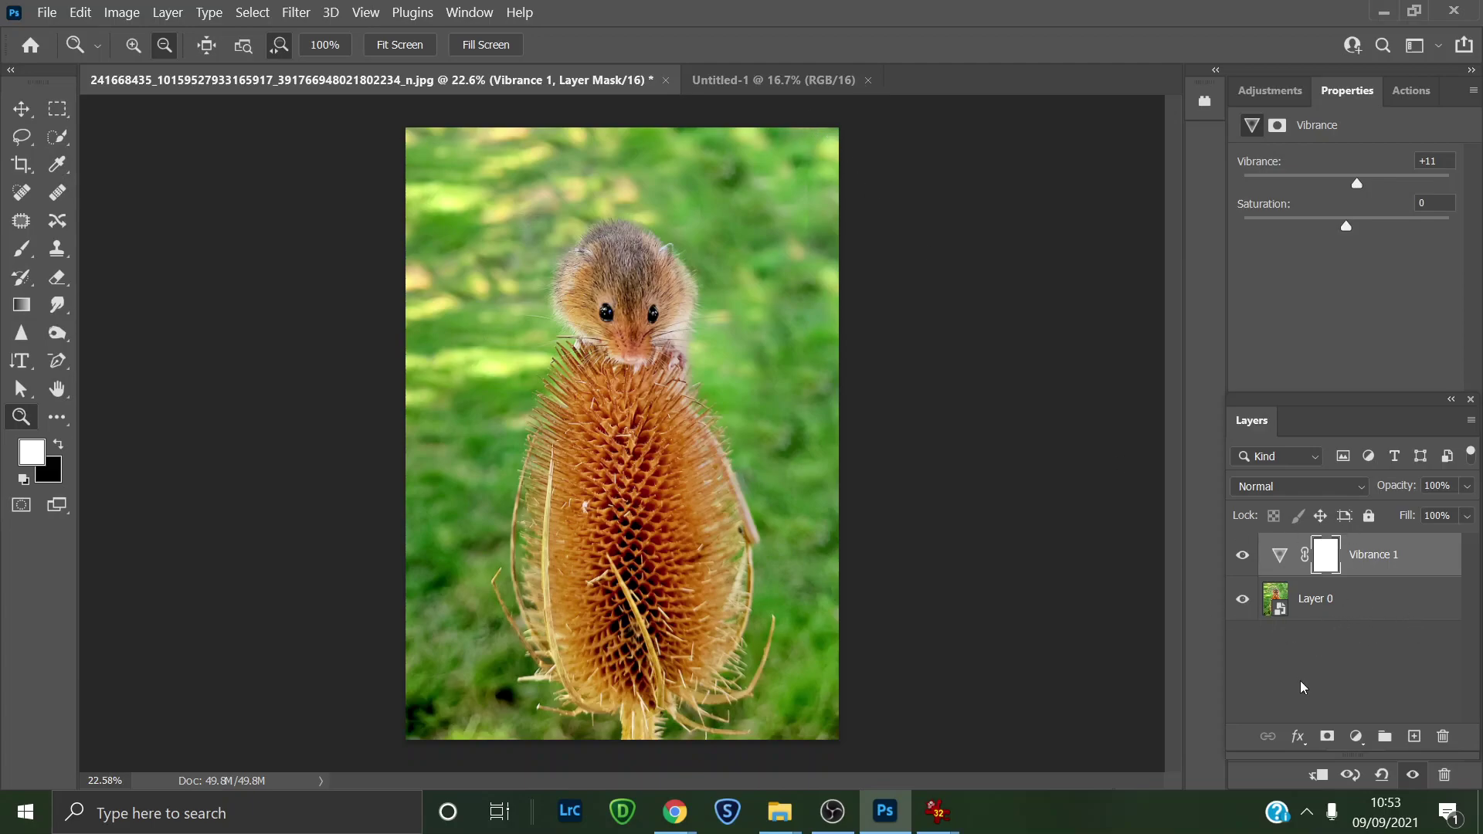
Step: Merge the visible layers of the mouse photo into one and convert the merged layer to a smart object
right_click(1337, 604)
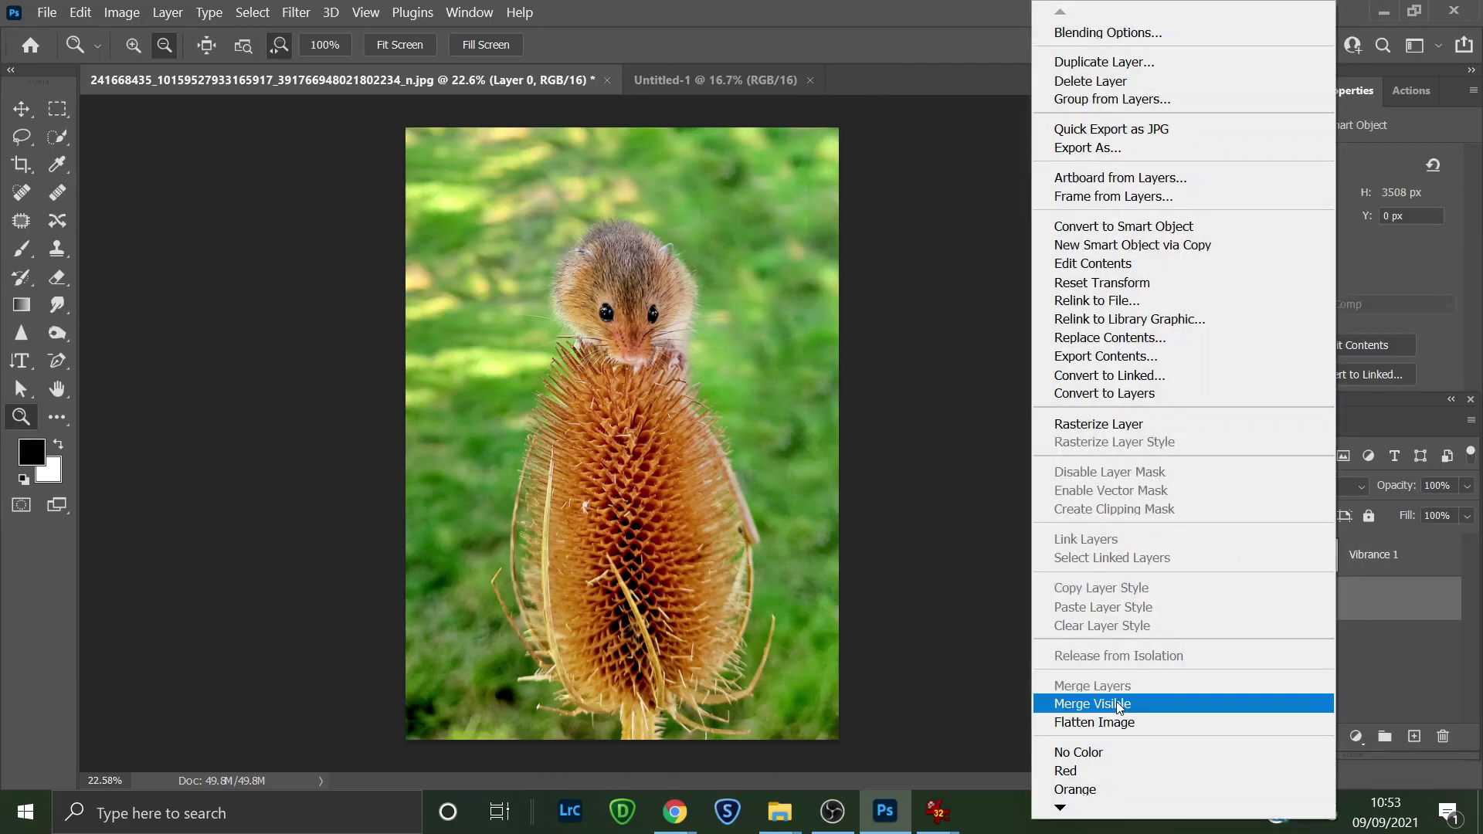
click(1101, 700)
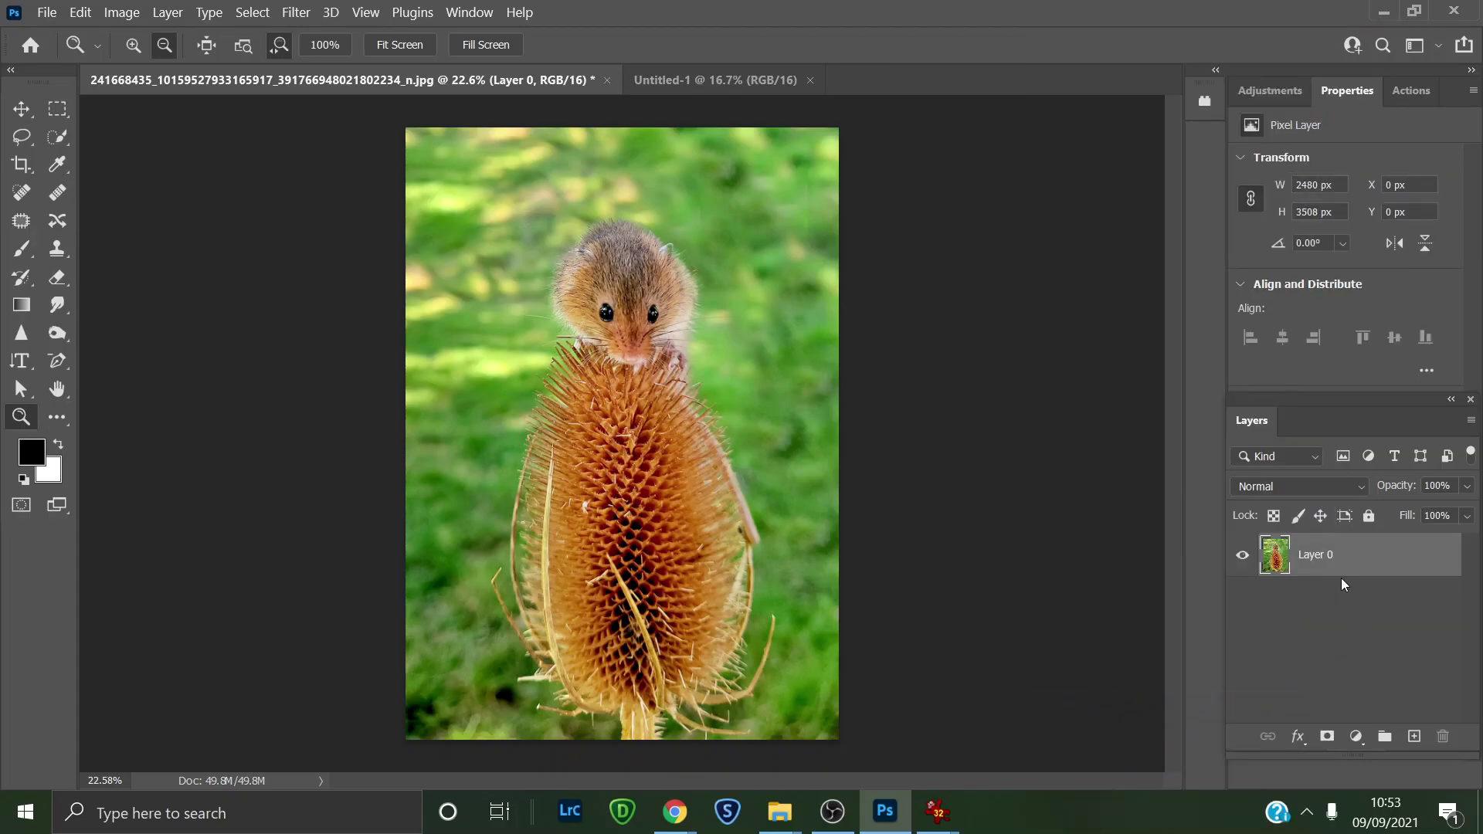
right_click(1336, 553)
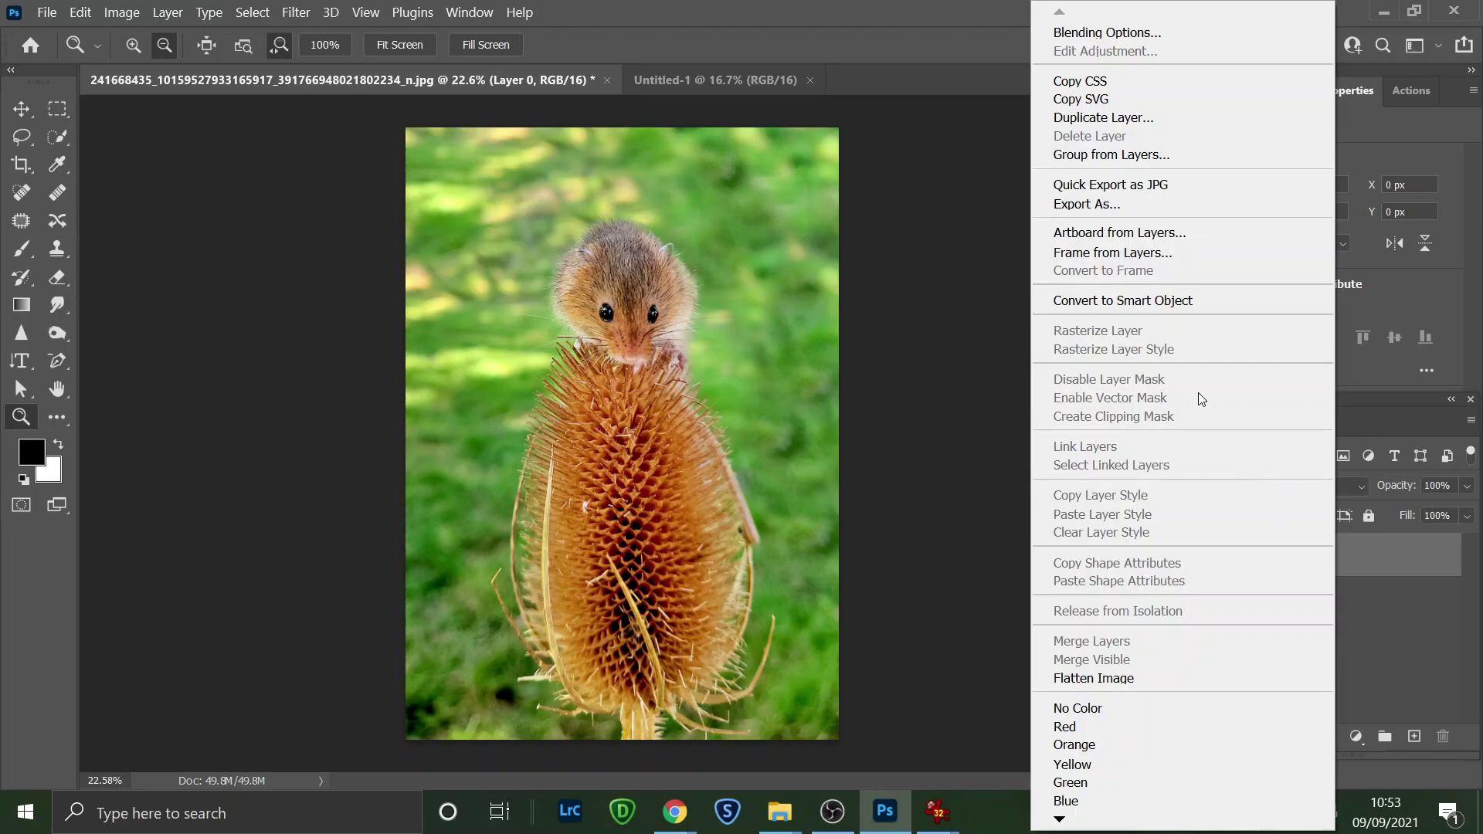
click(1142, 298)
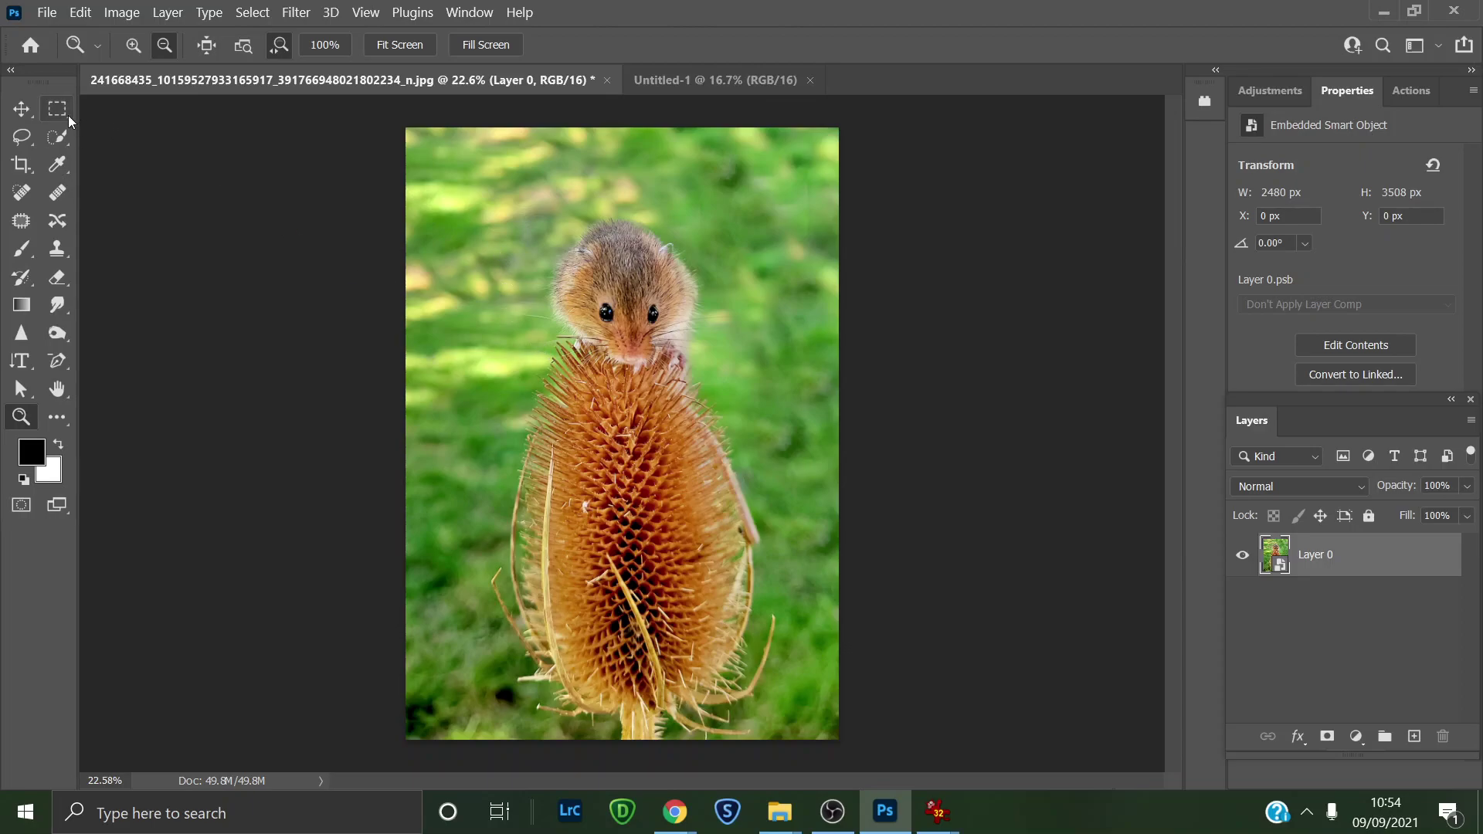
click(677, 80)
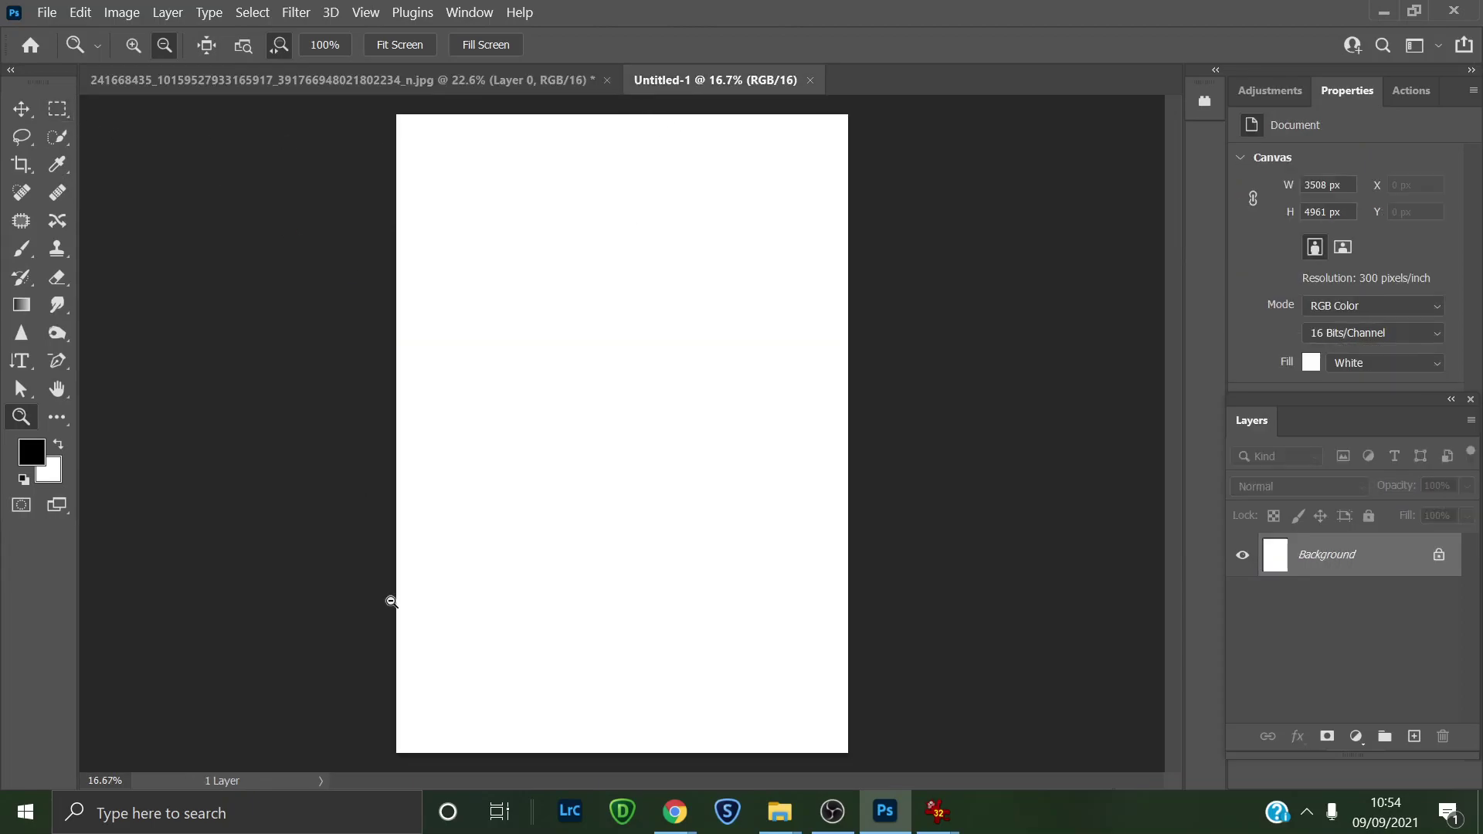
click(304, 80)
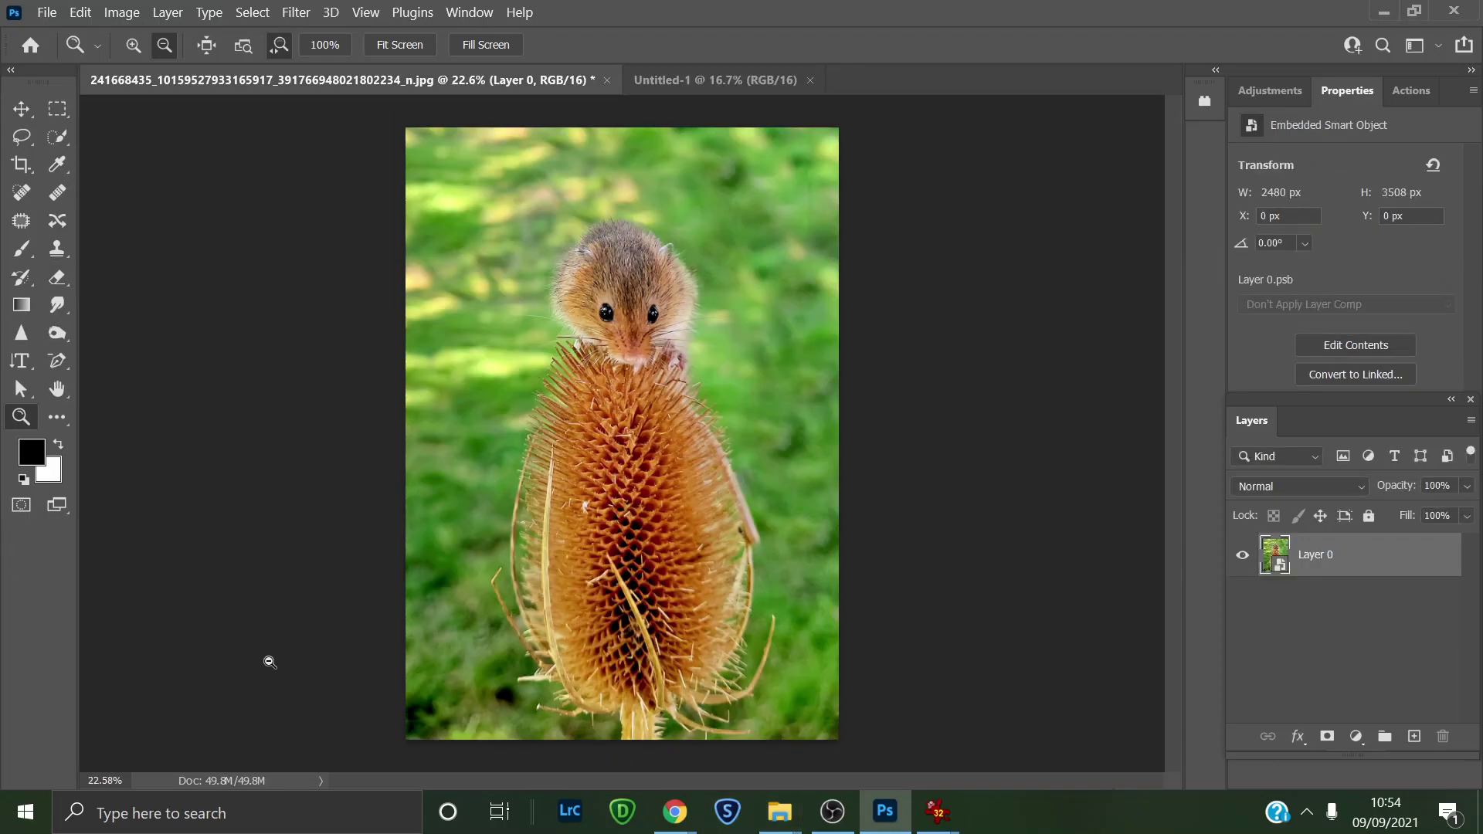
click(678, 81)
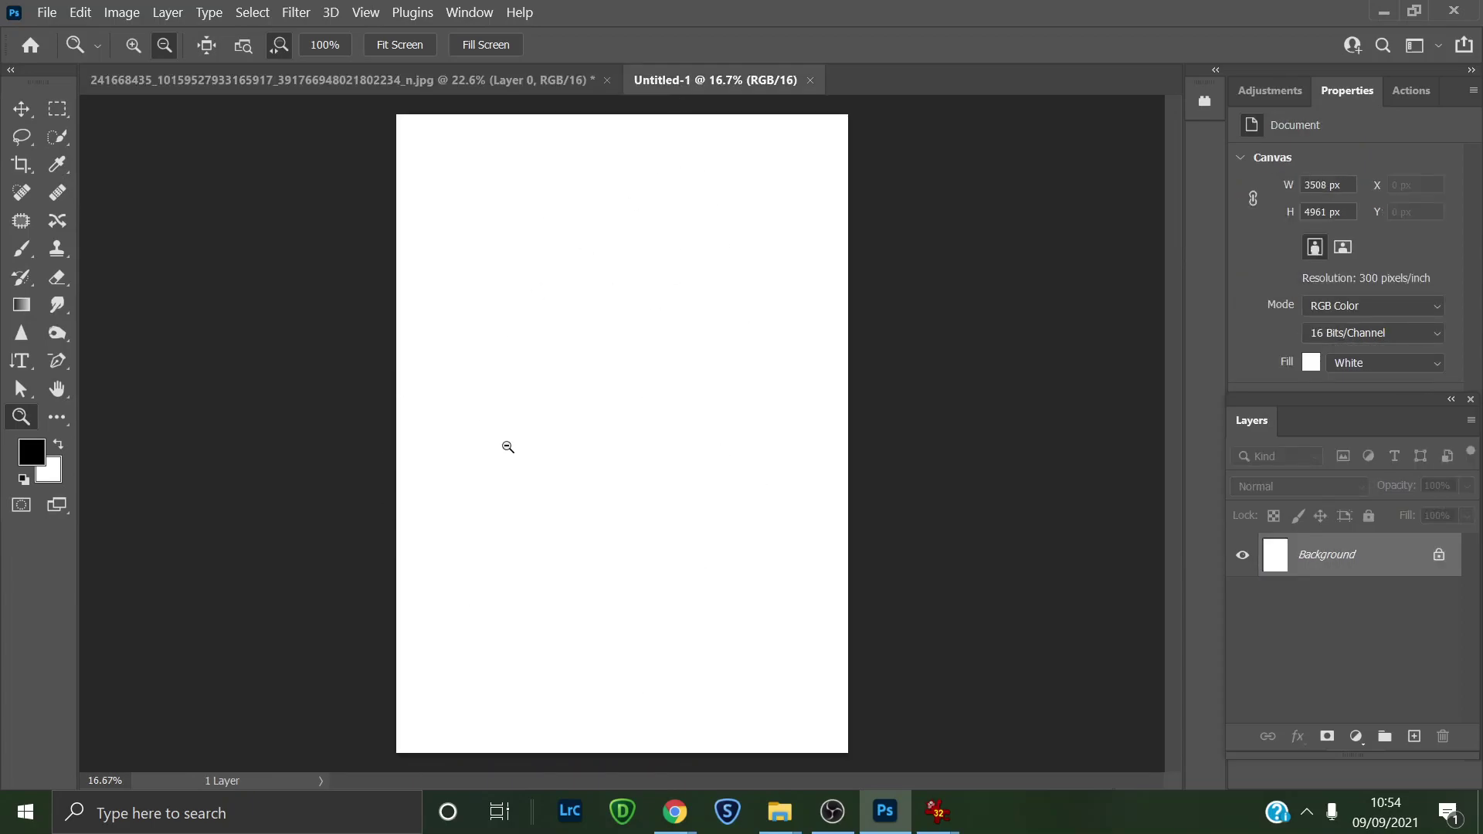
click(372, 79)
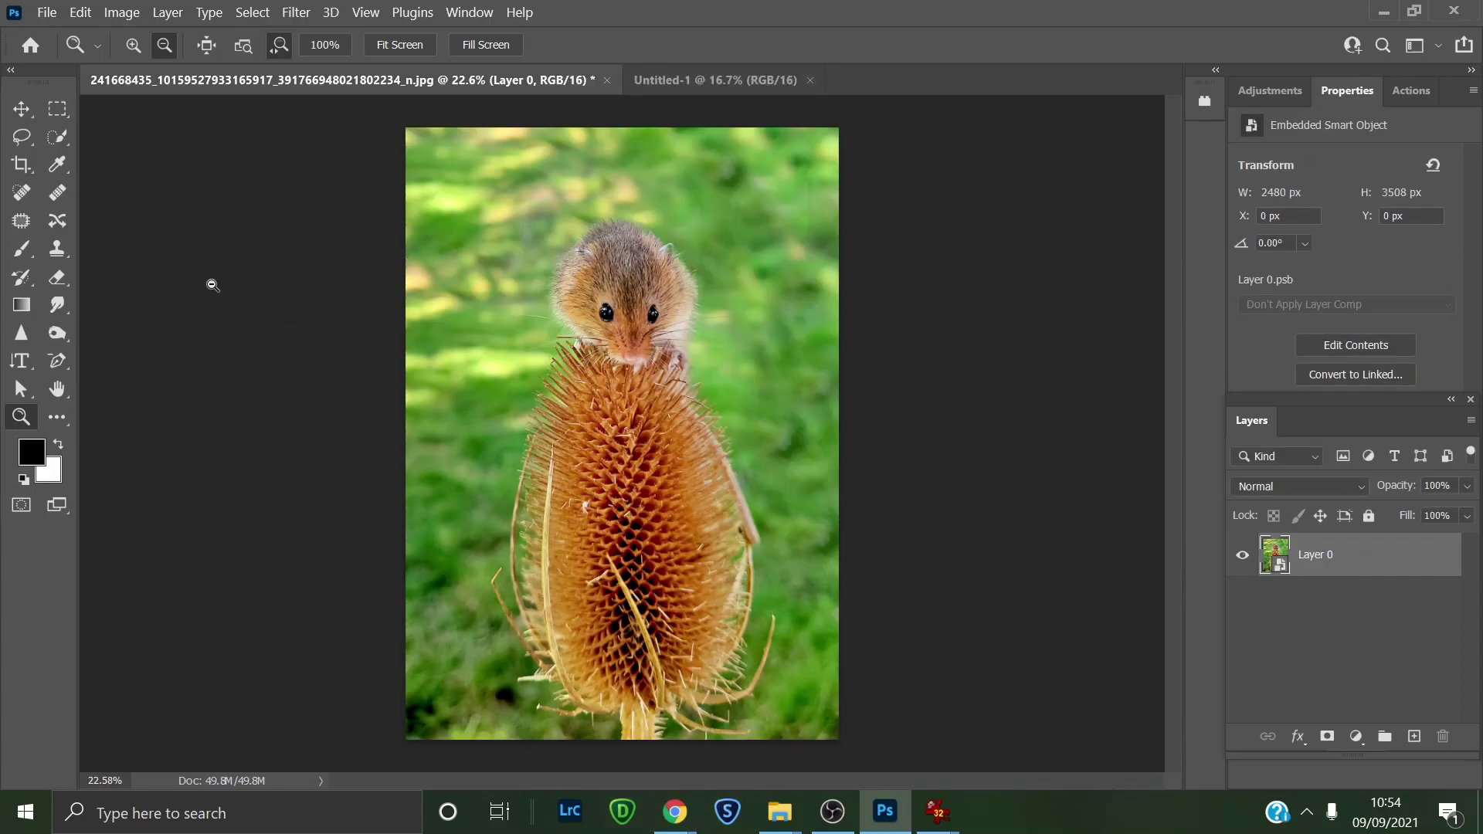
Step: Sample a light green from the blurred grass beside the teasel as the foreground colour and switch to the blank A3 document
click(58, 169)
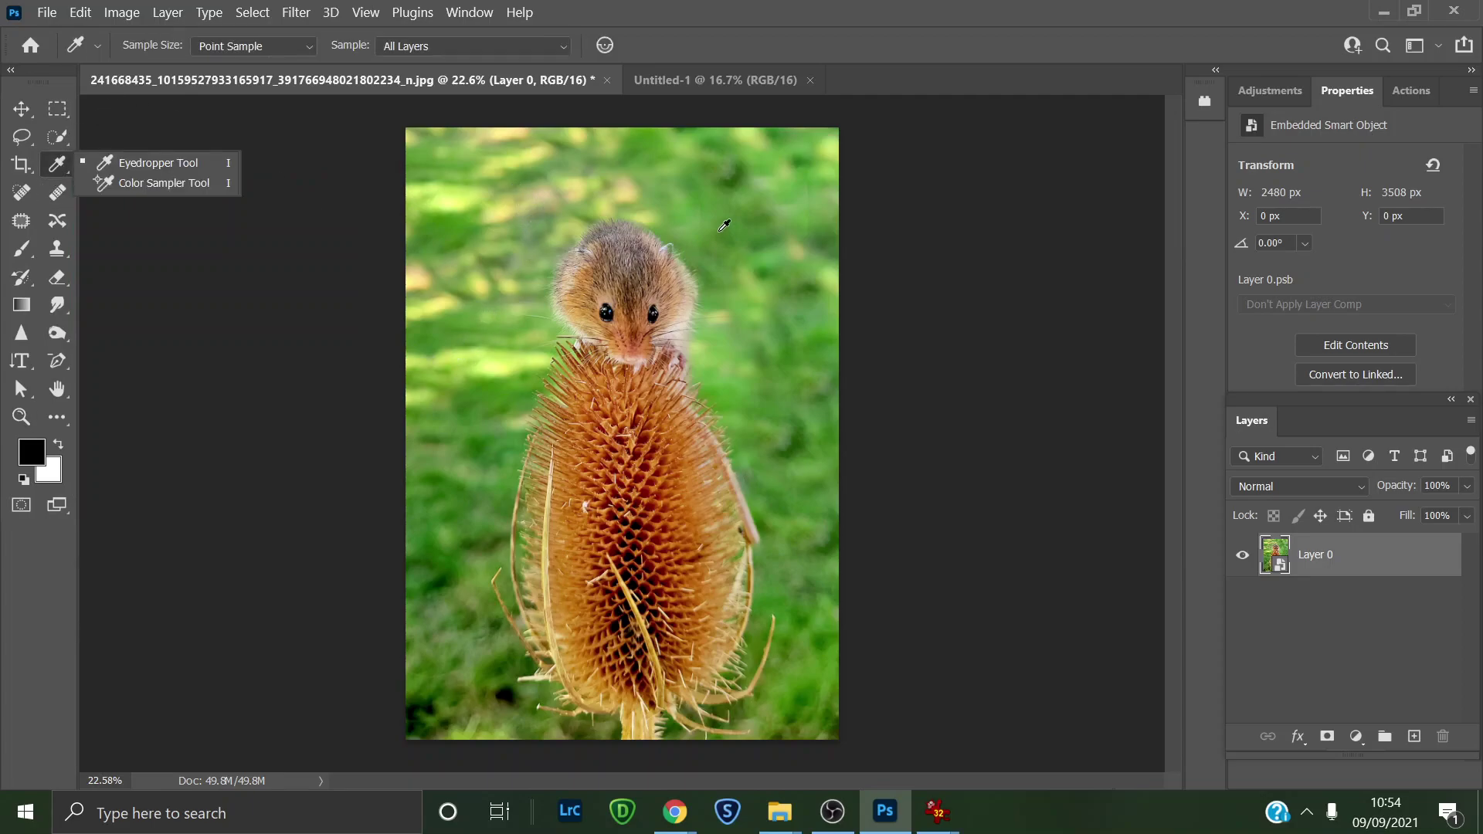
click(496, 350)
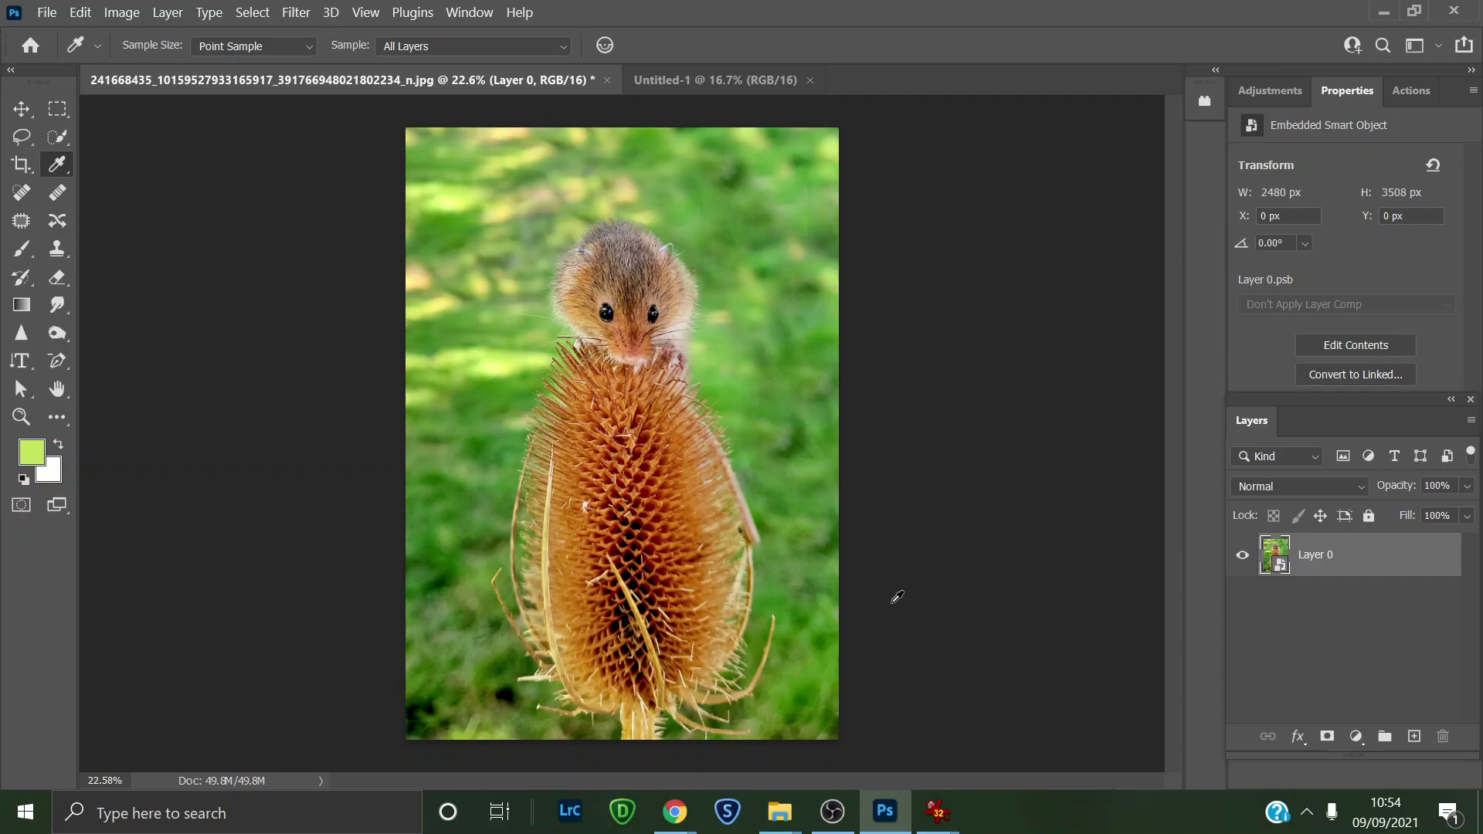
click(698, 80)
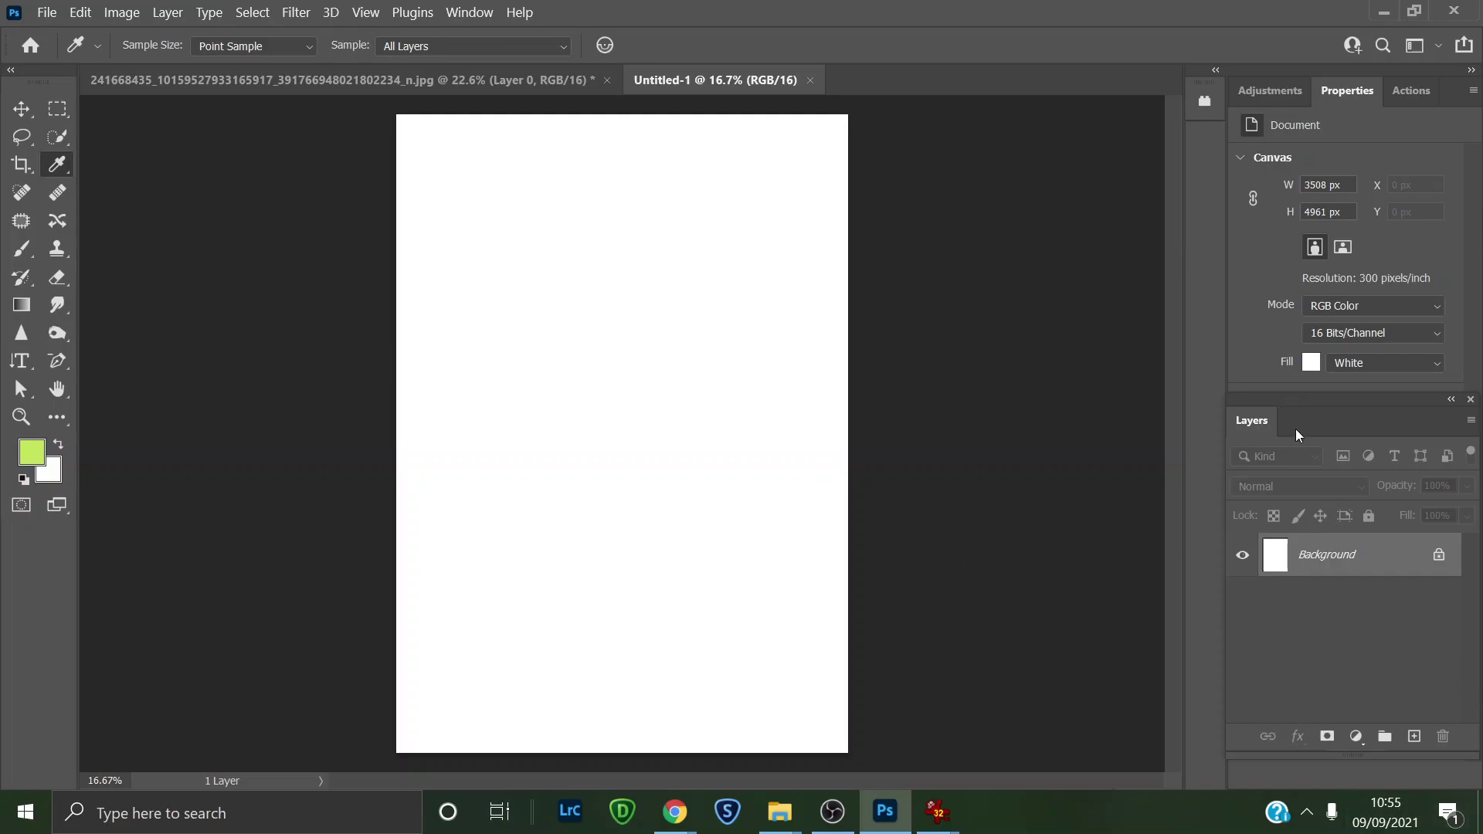
click(1356, 737)
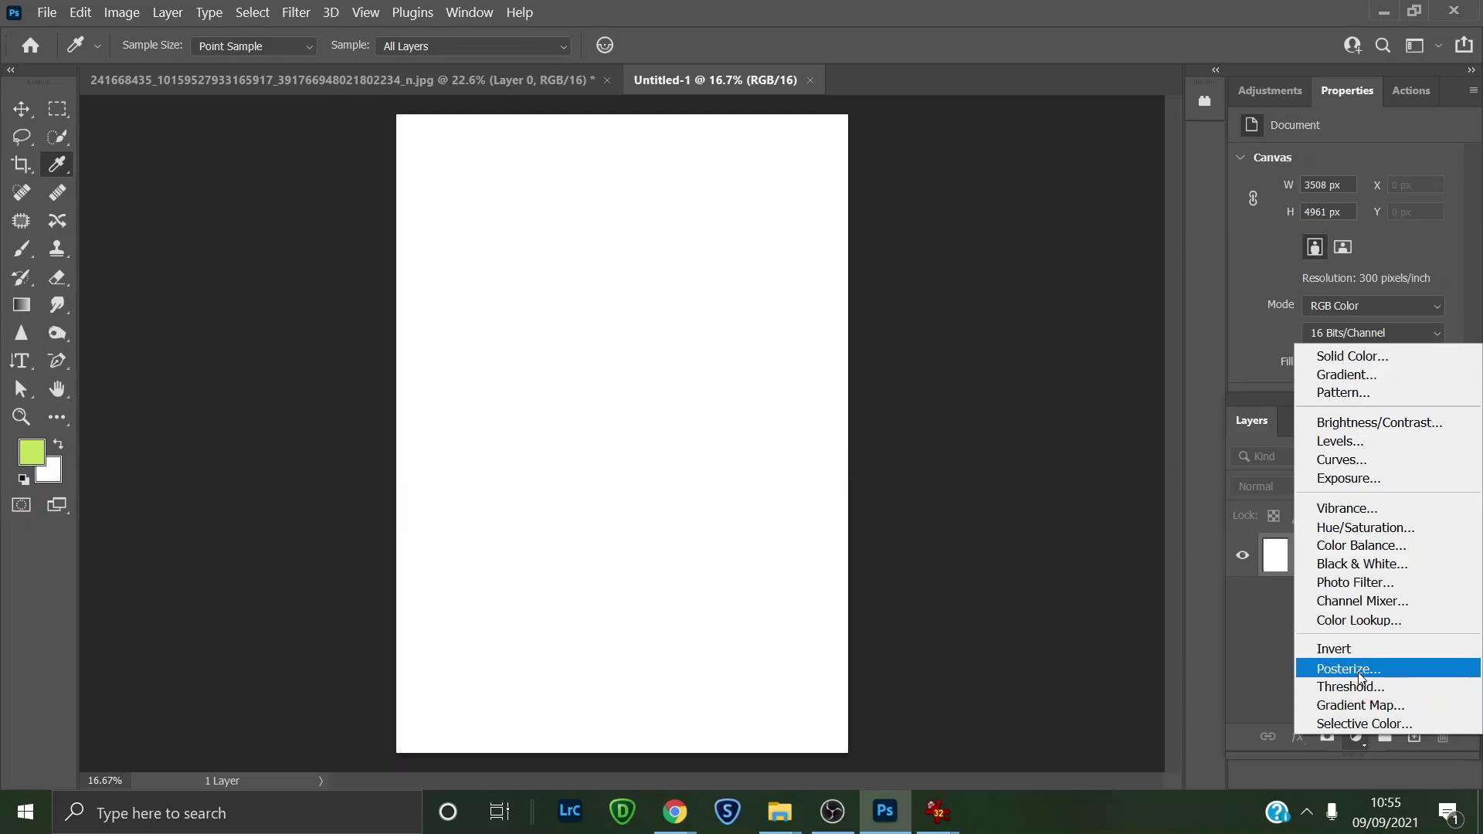
click(1359, 361)
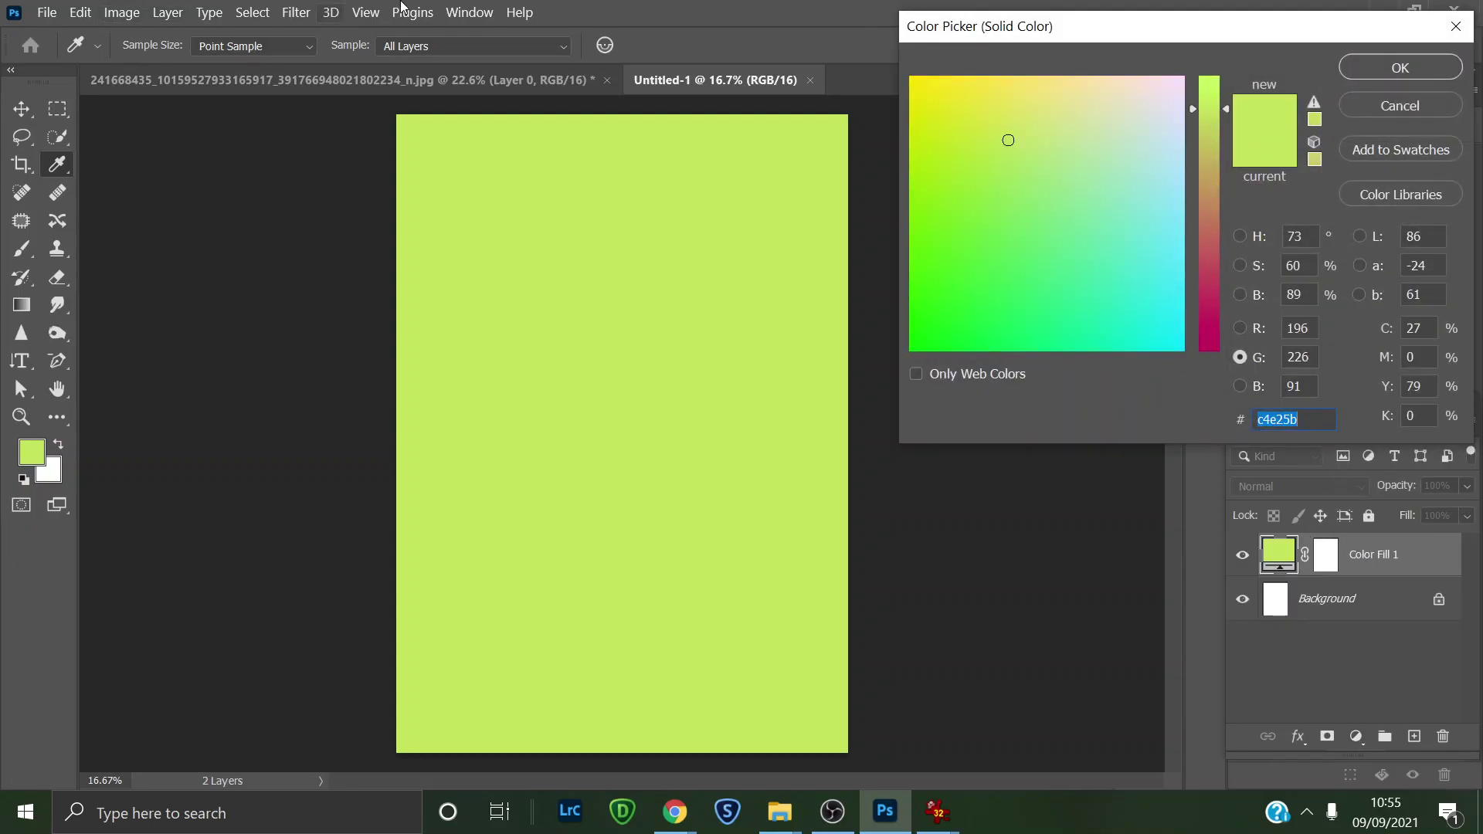
click(1403, 113)
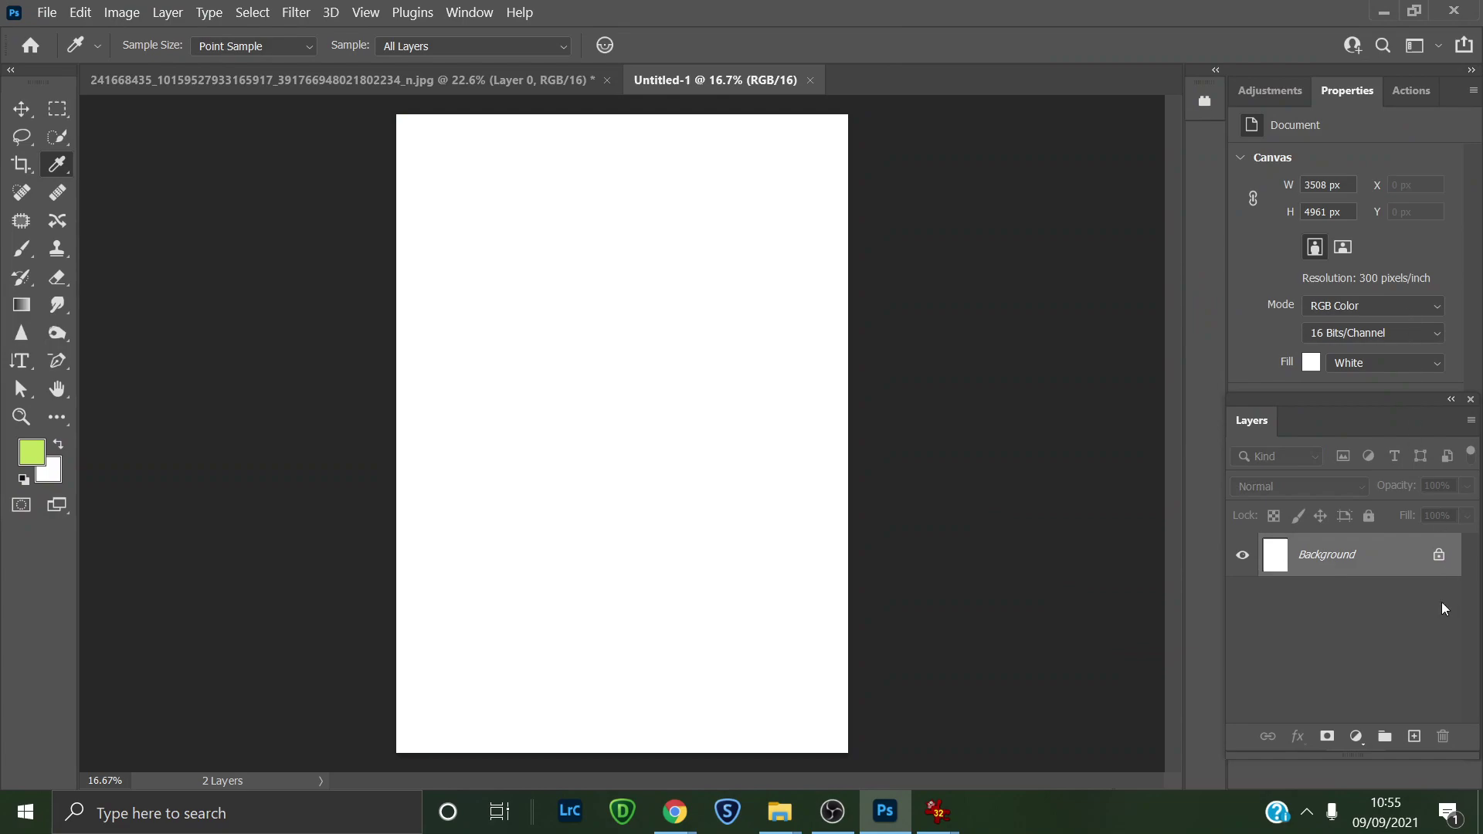
Step: Add a linear gradient fill layer above the background, fading the sampled light green to transparent at 90° and 100% scale
click(1354, 737)
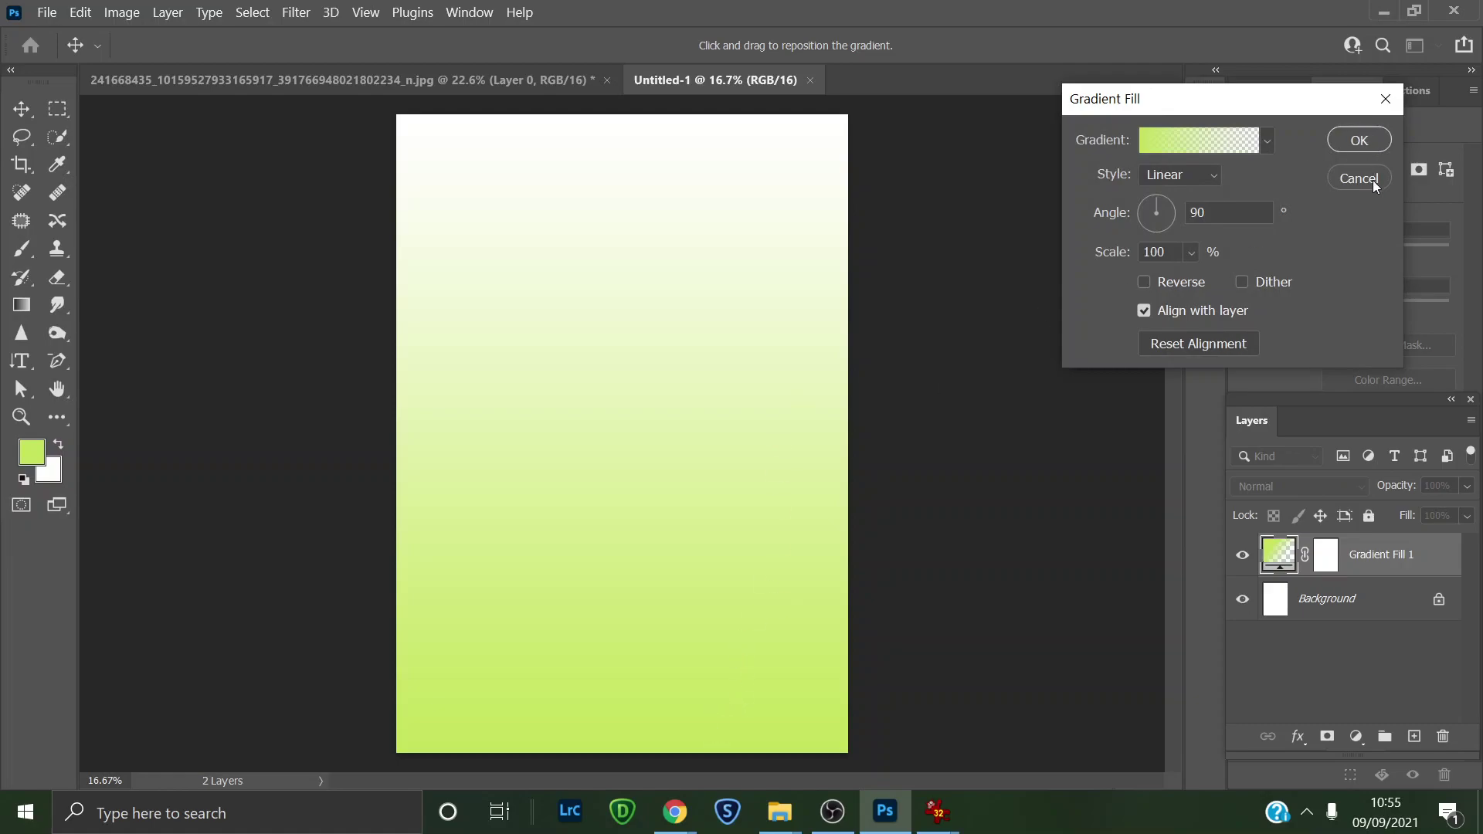
click(1359, 140)
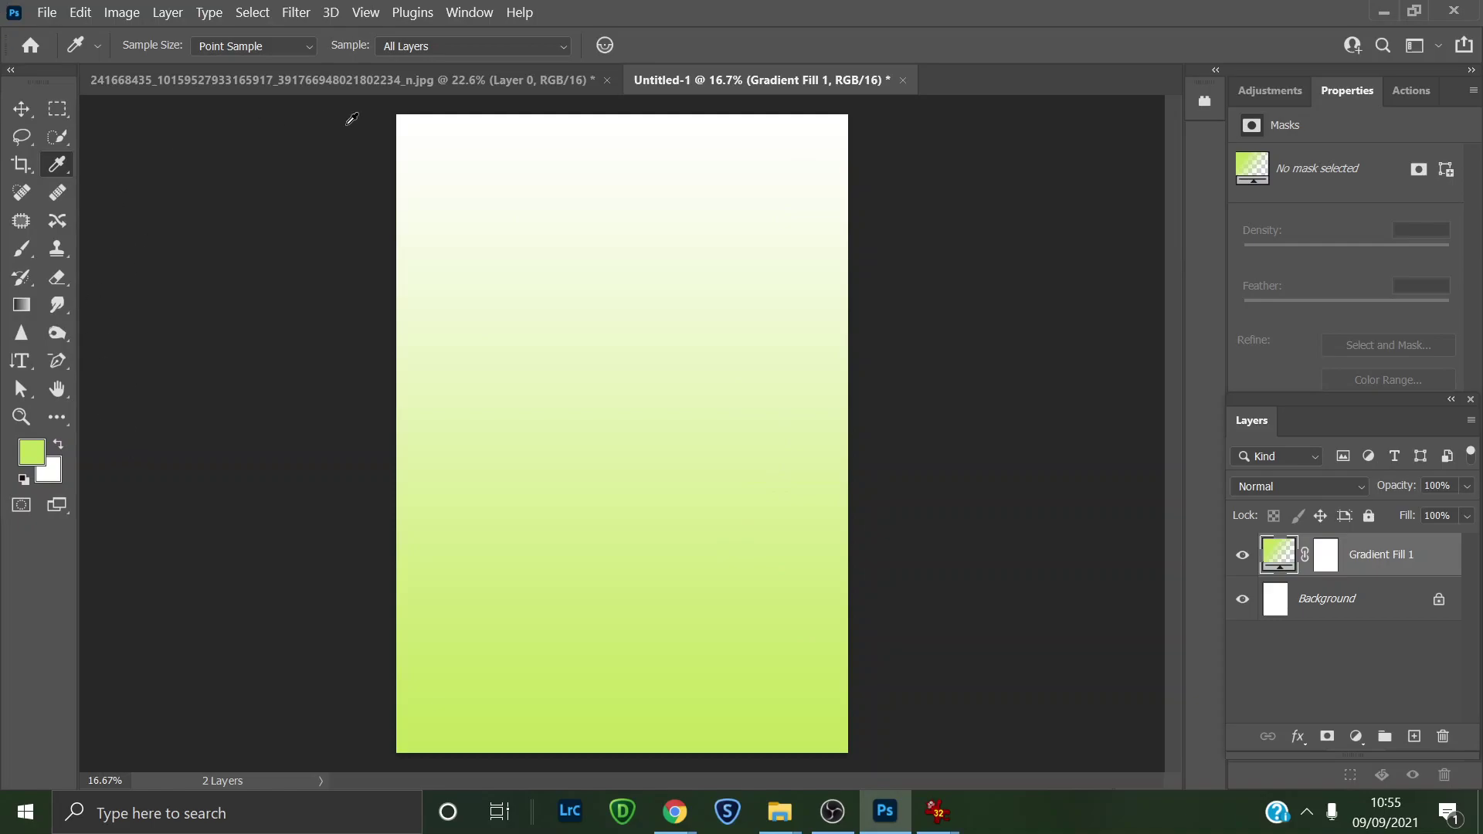
Step: Copy the mouse photo smart object into the A3 document and centre it on the canvas above the gradient
click(290, 78)
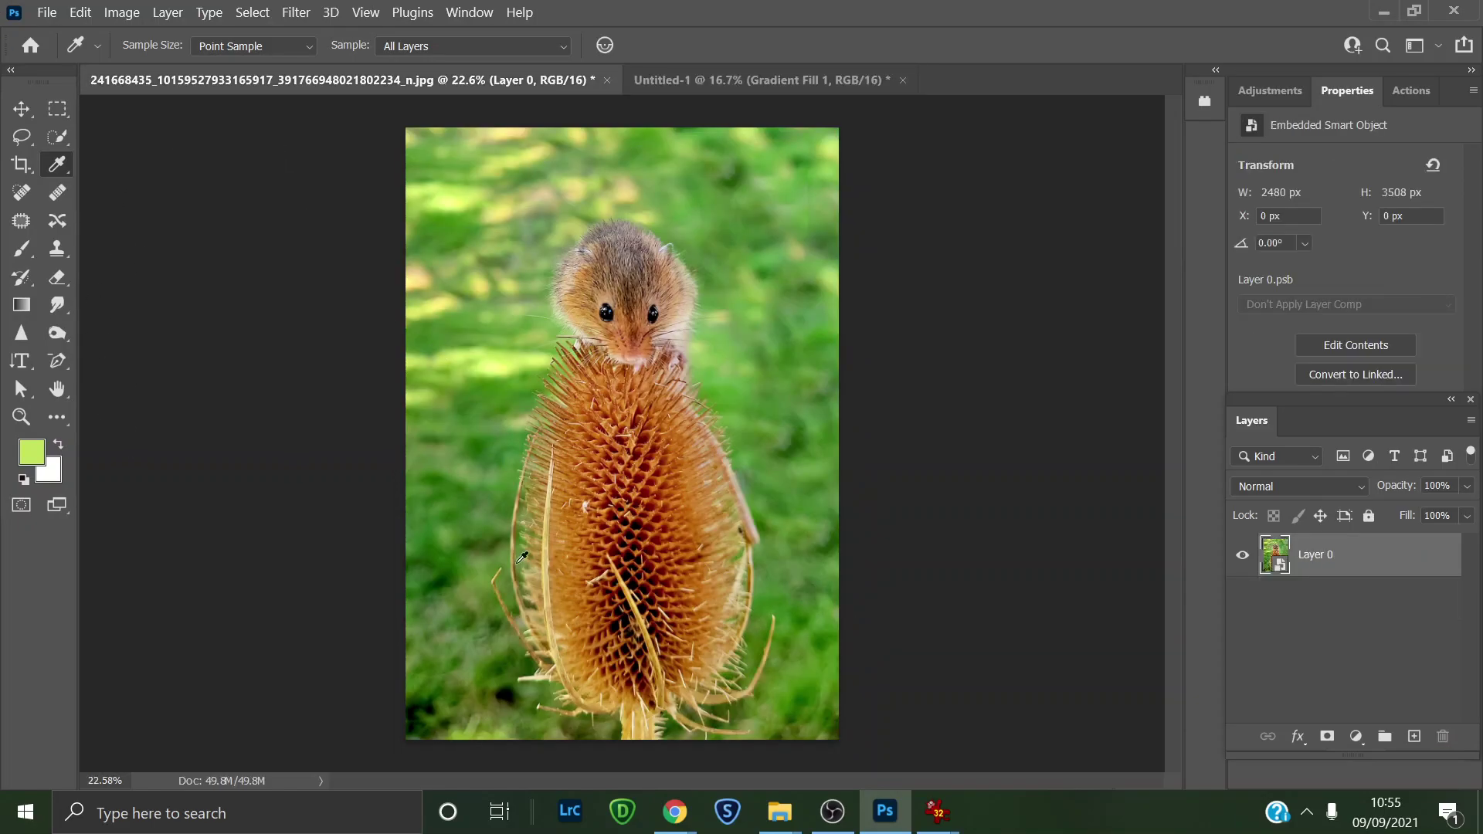
click(21, 110)
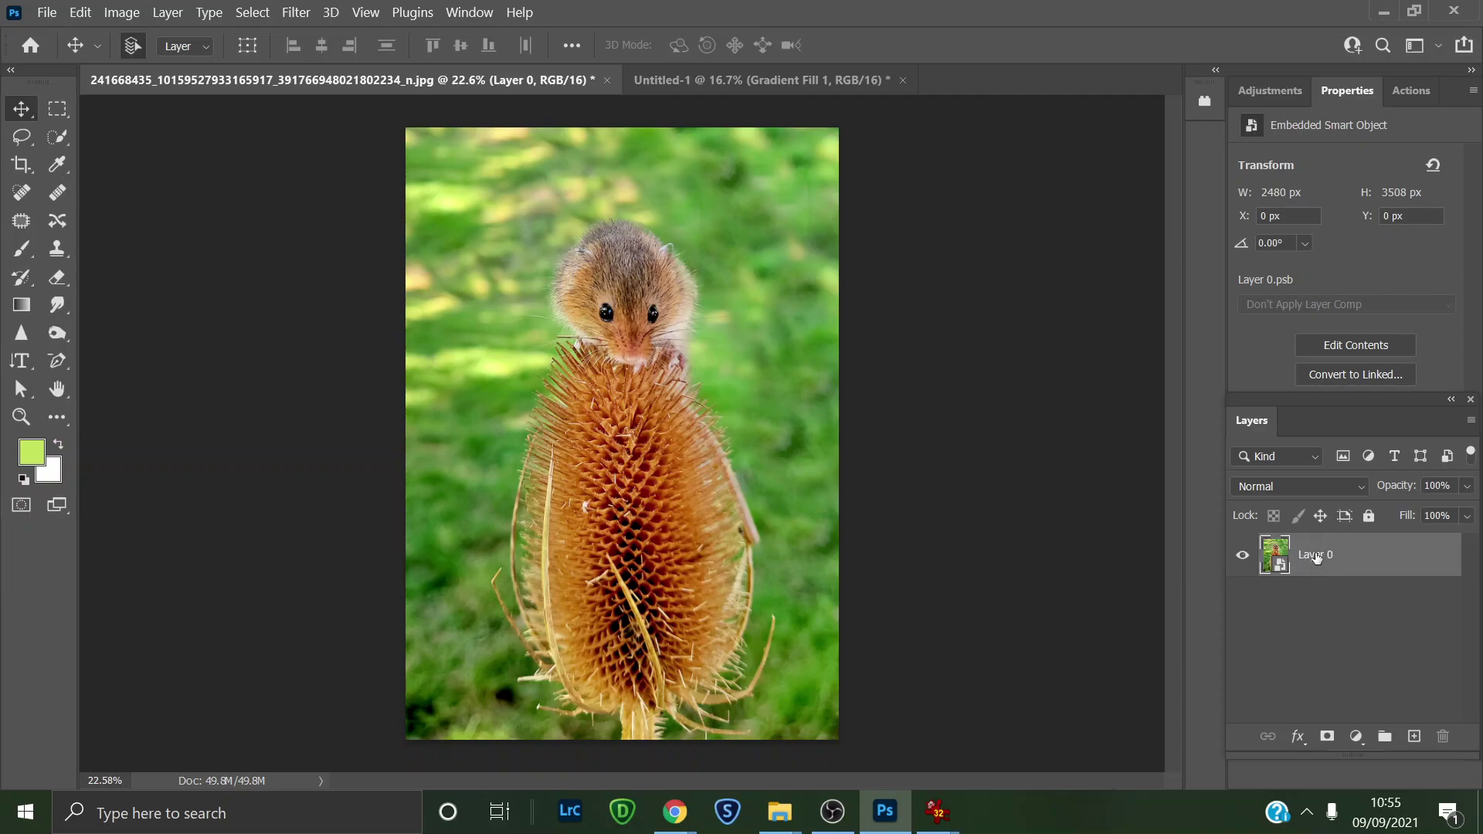
mouse_move(1316, 564)
mouse_down()
mouse_move(1312, 548)
mouse_move(1021, 443)
mouse_move(944, 383)
mouse_move(813, 197)
mouse_move(755, 75)
mouse_move(703, 215)
mouse_move(682, 354)
mouse_move(624, 475)
mouse_move(601, 435)
mouse_up()
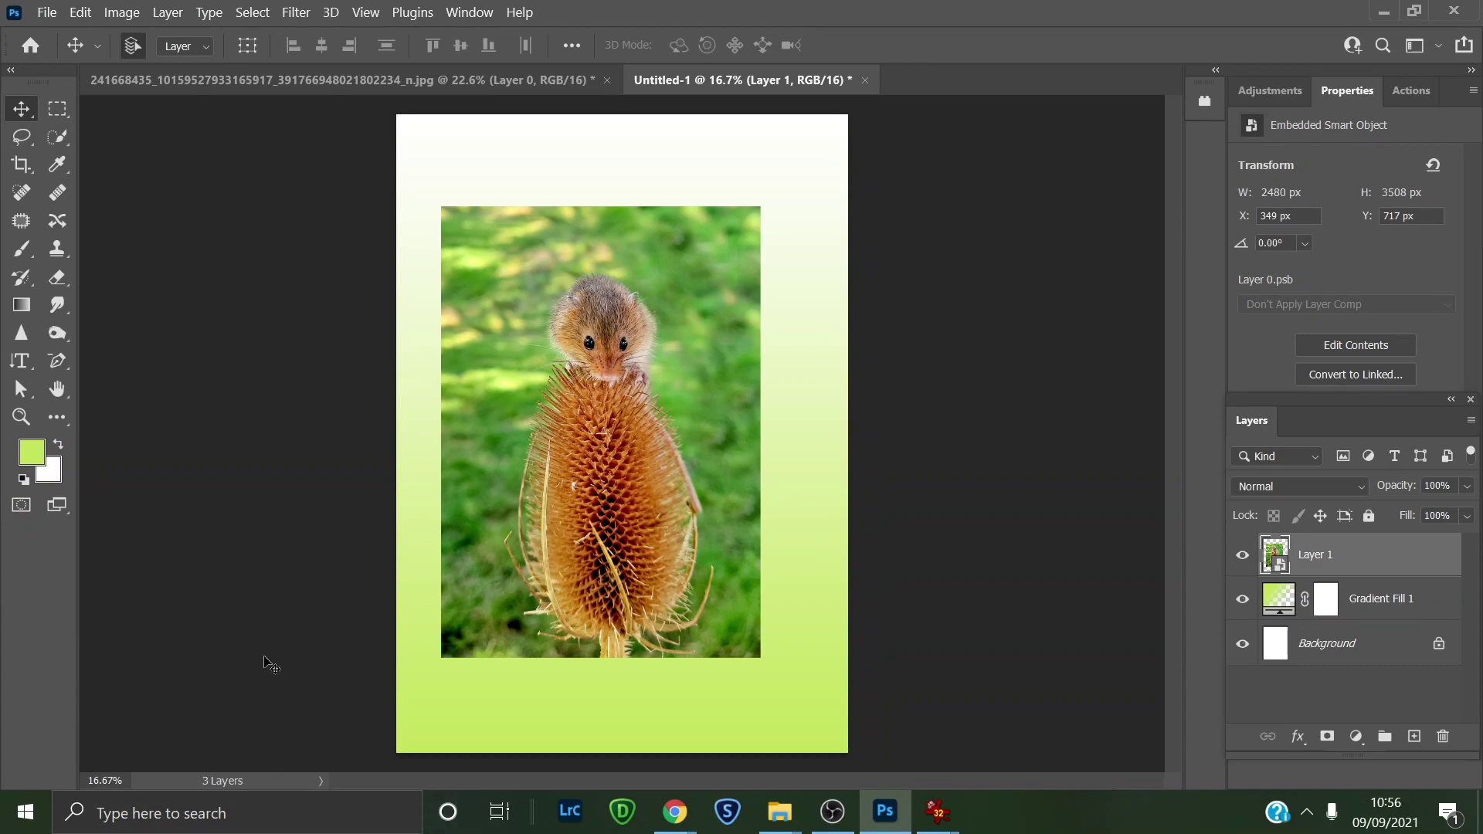
drag(577, 463, 599, 461)
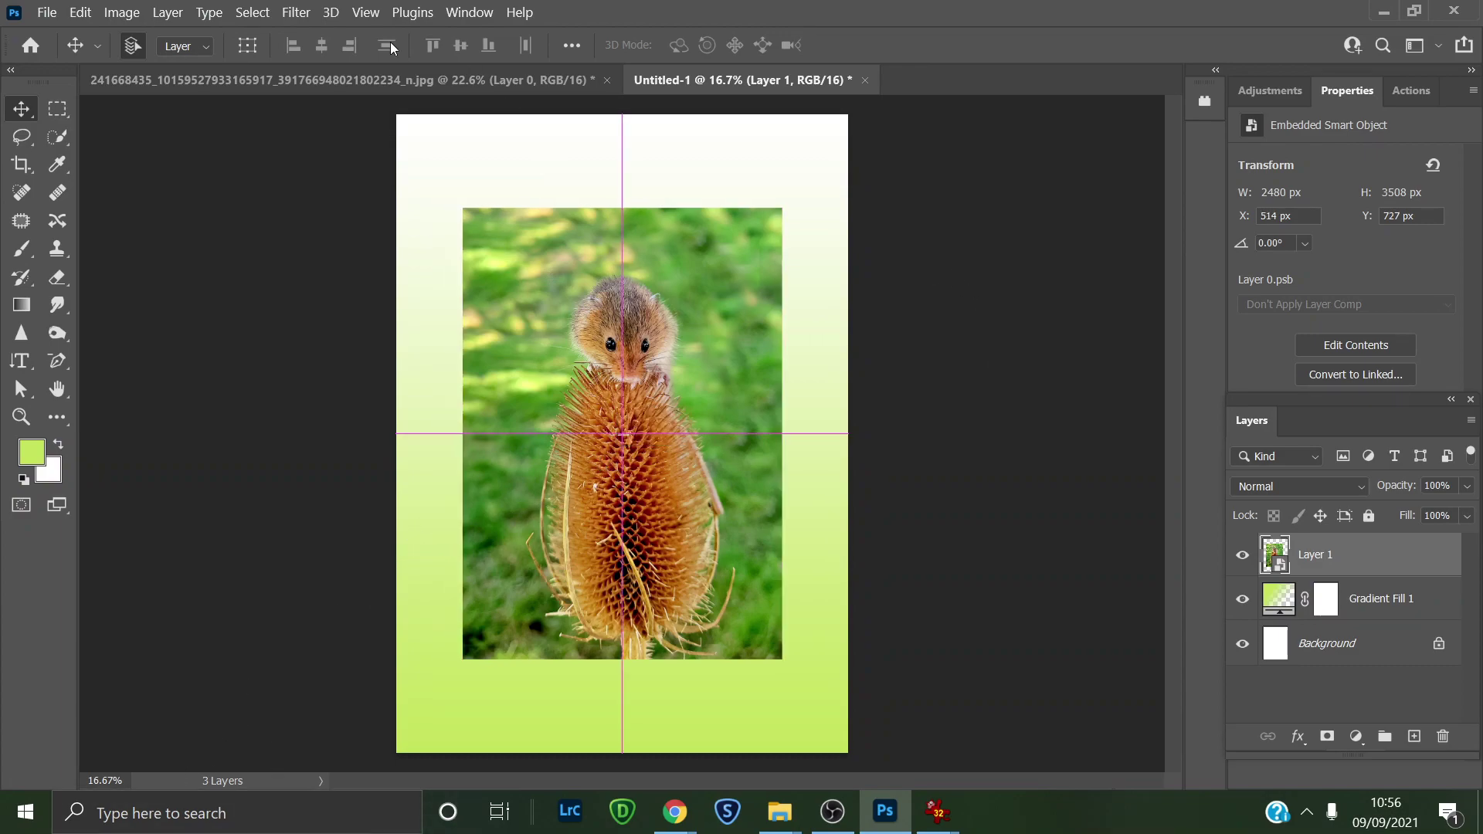
click(308, 81)
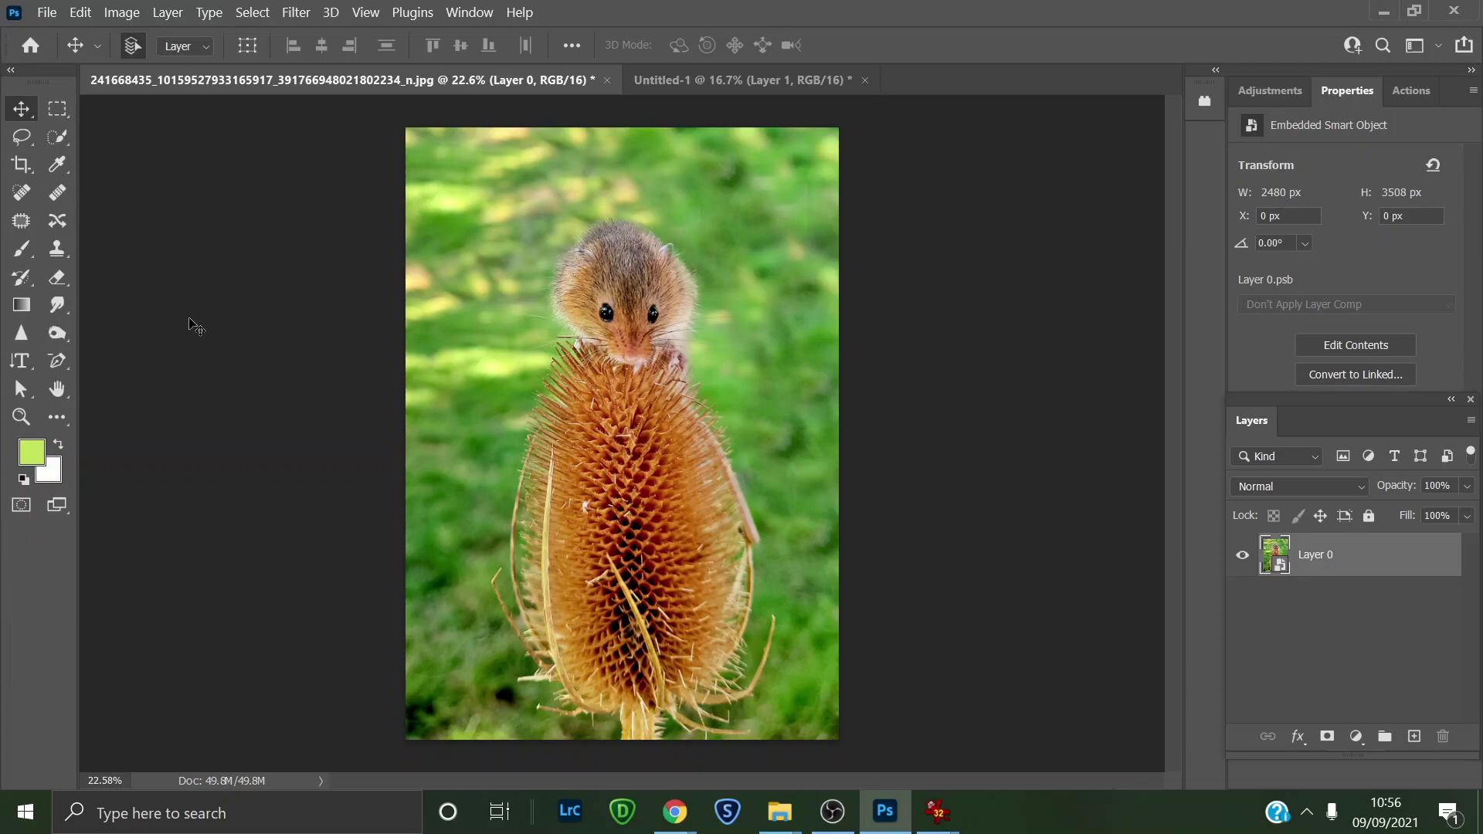
click(692, 81)
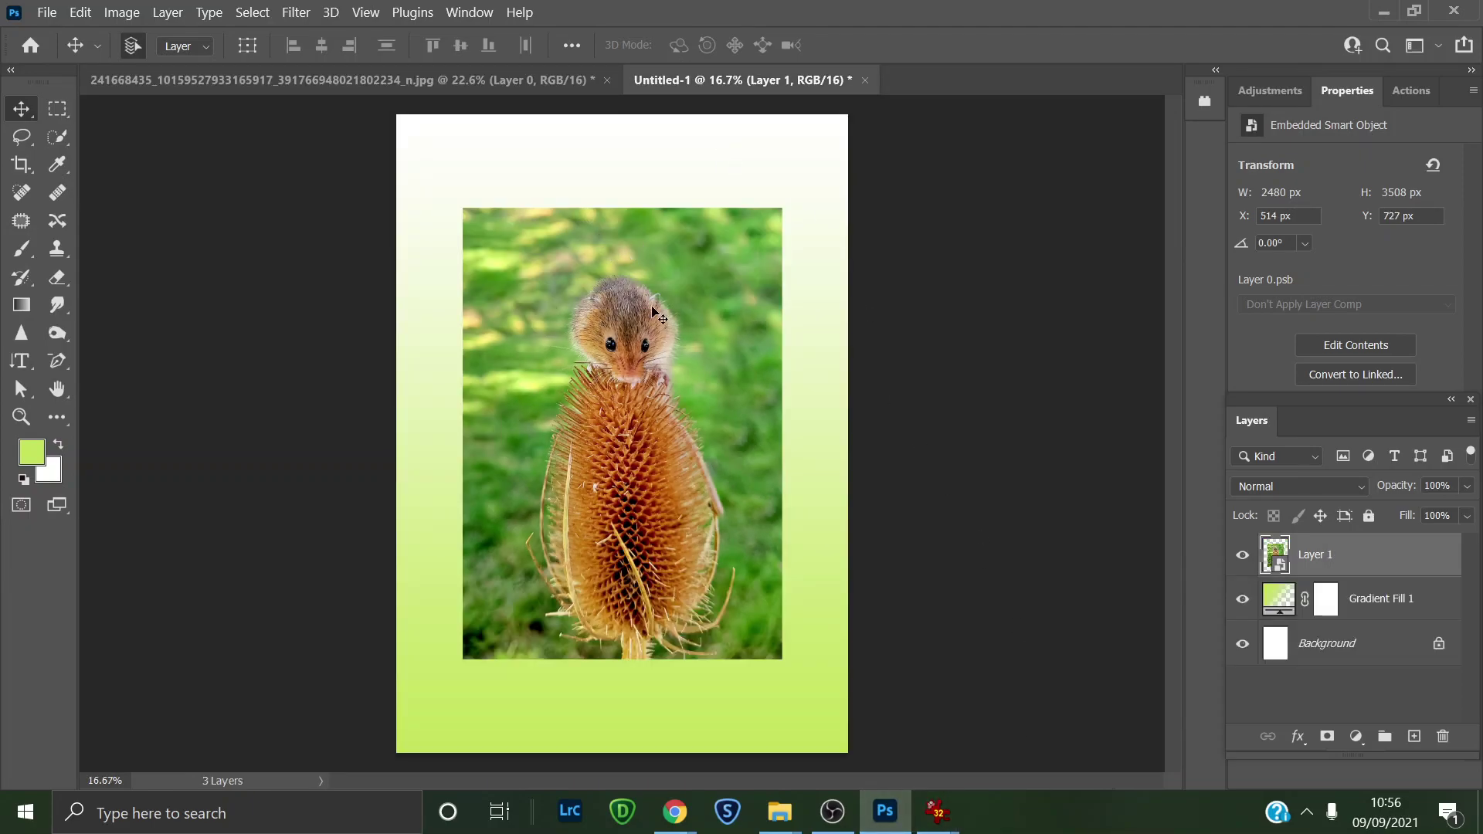
drag(623, 407, 628, 416)
mouse_move(663, 358)
mouse_down()
mouse_move(686, 376)
mouse_move(664, 375)
mouse_up()
Step: Add a drop shadow to the mouse photo layer with the light angle set to 45°
click(1298, 737)
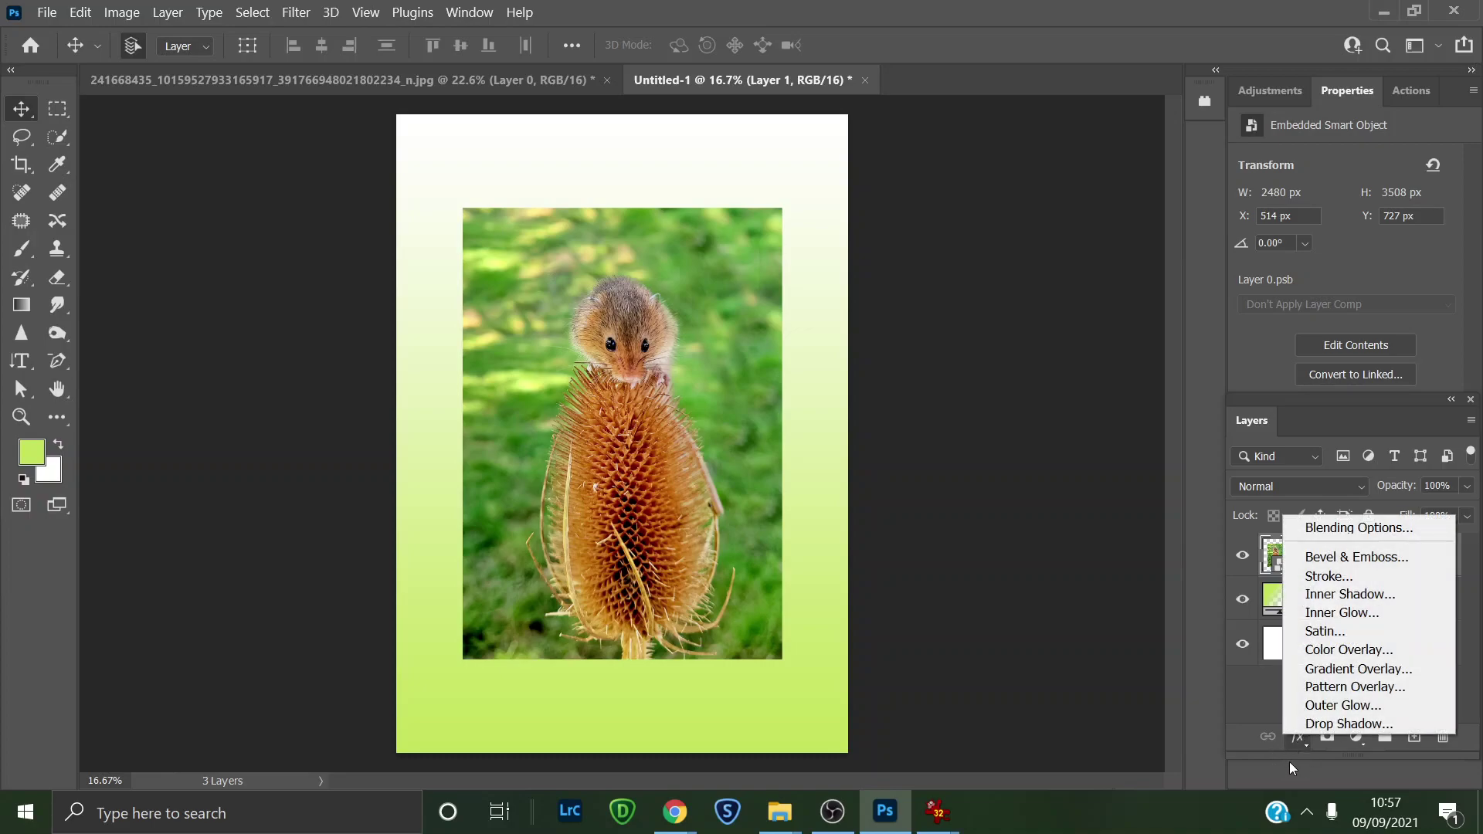
click(1350, 723)
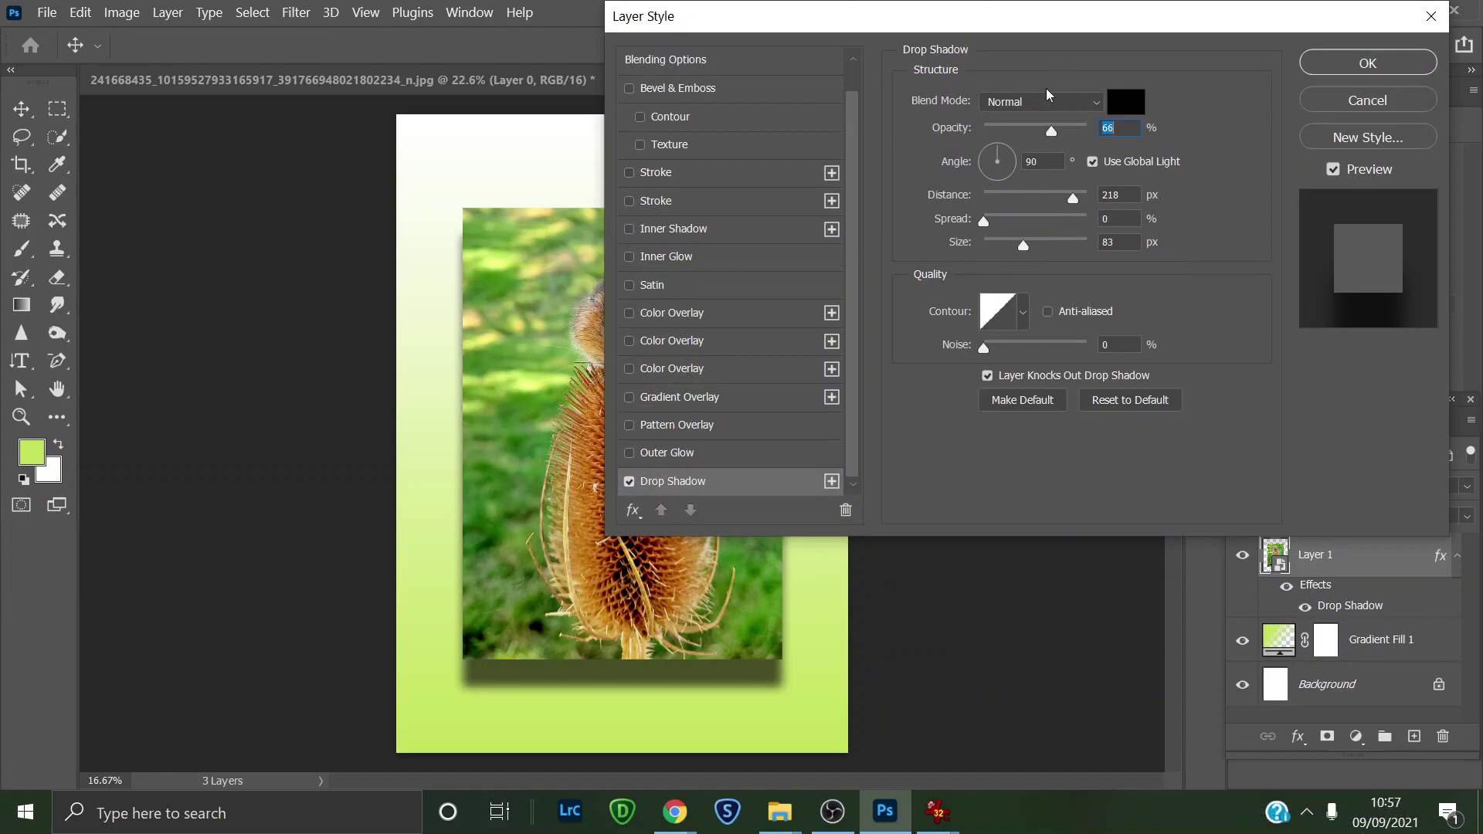
drag(1008, 19, 1198, 19)
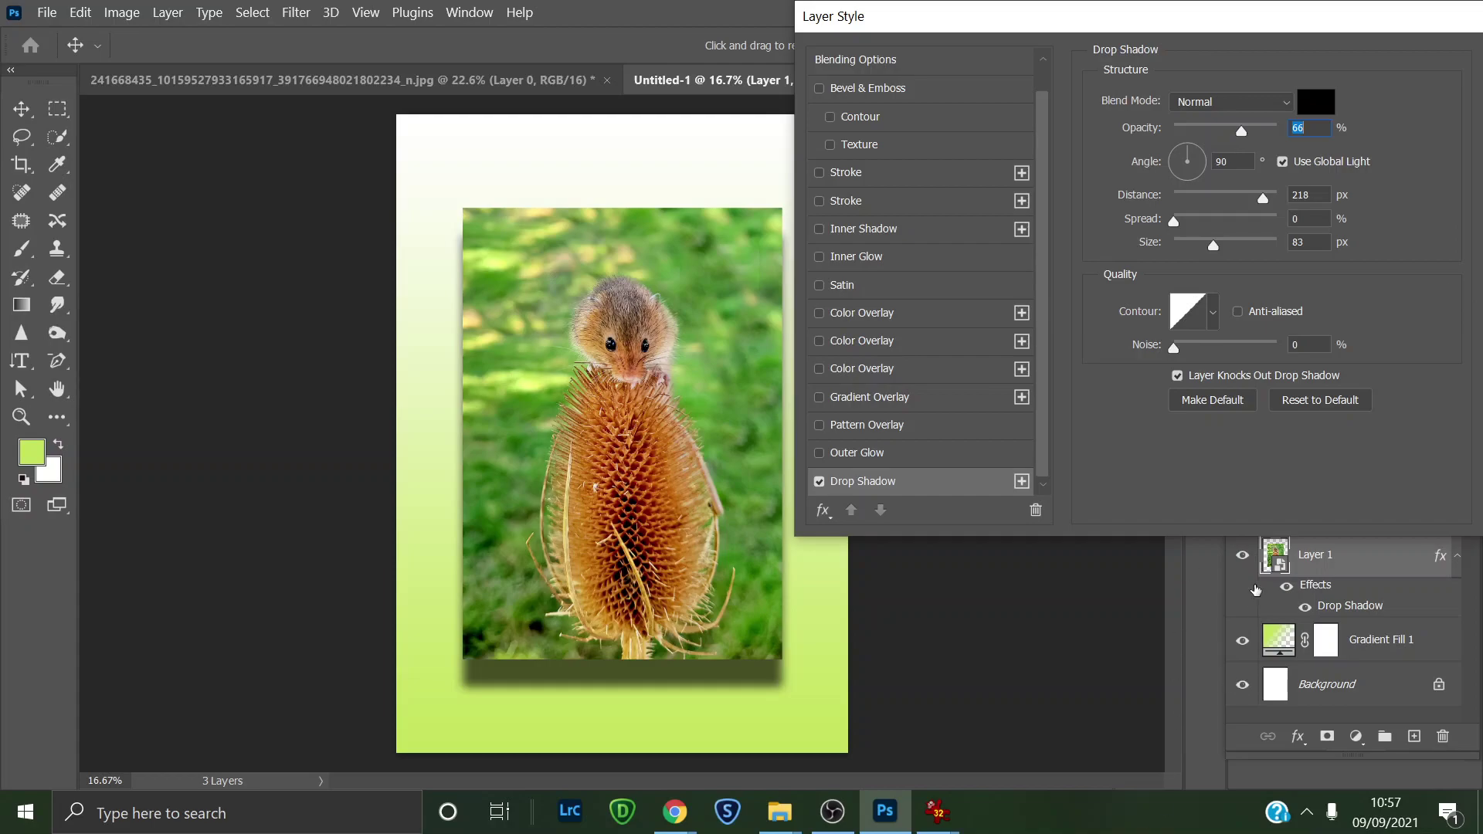
click(1243, 163)
text(4)
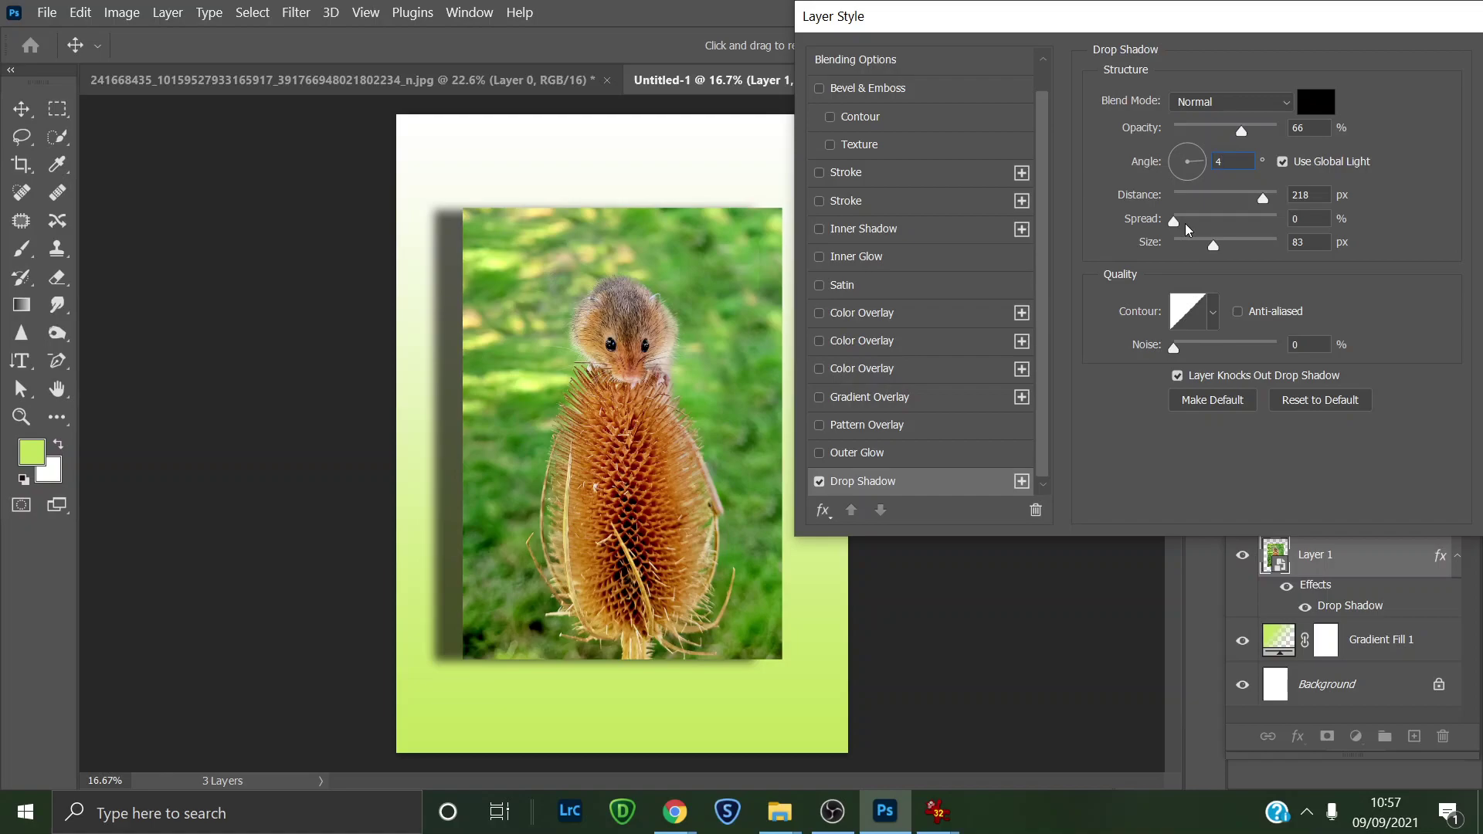
text(5)
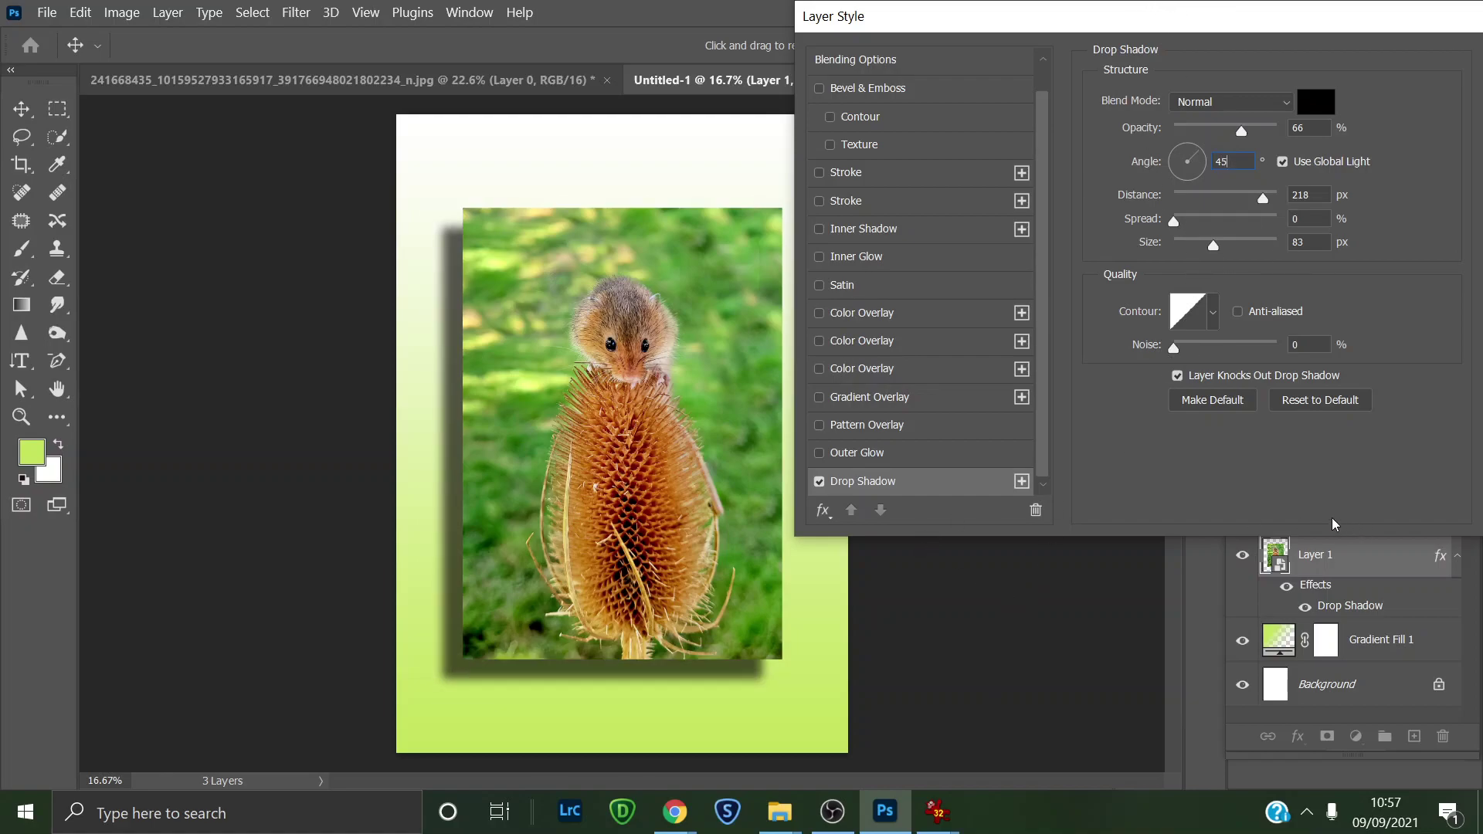
drag(1266, 29, 1105, 39)
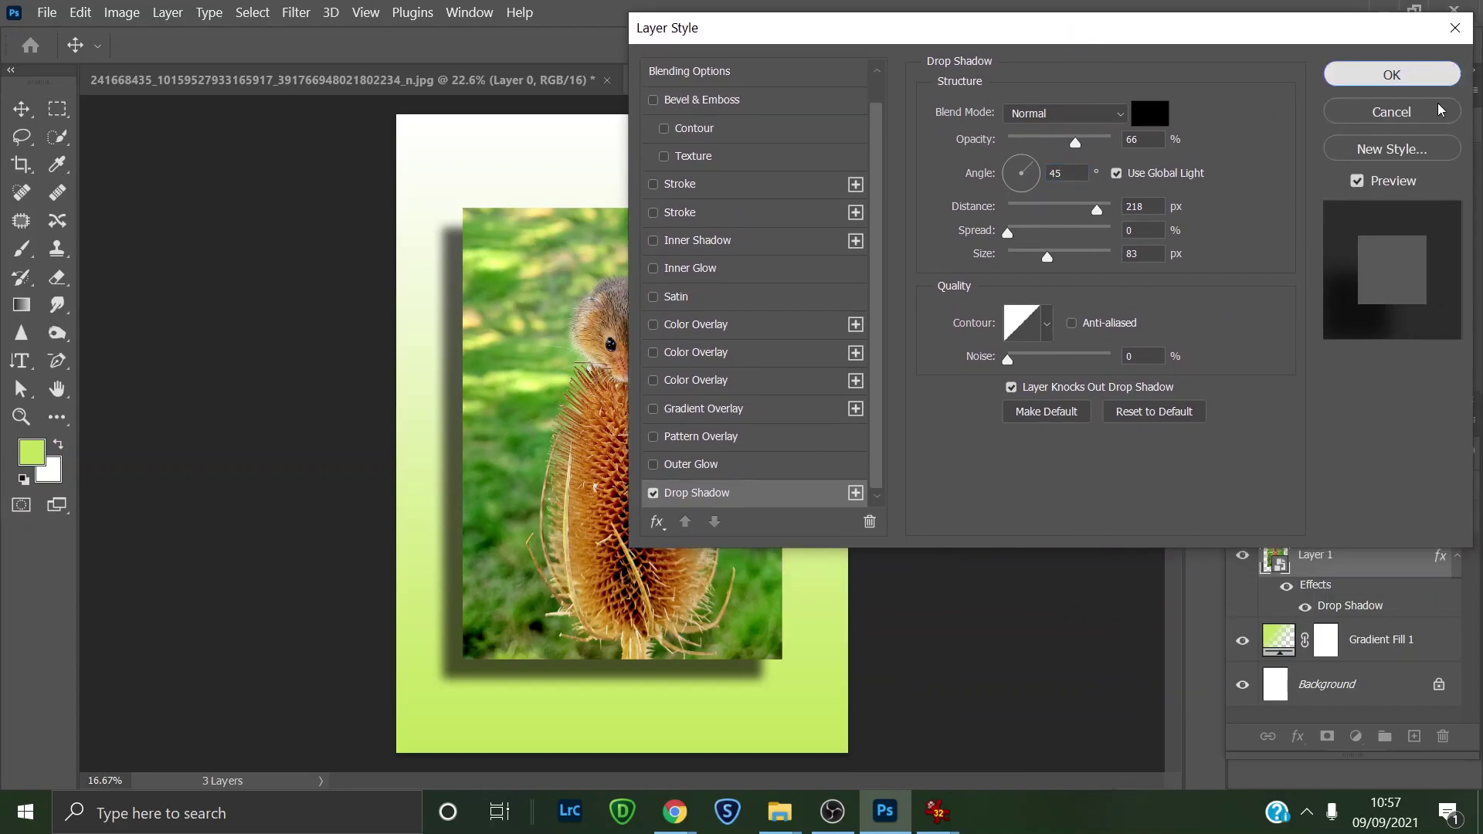
click(1392, 81)
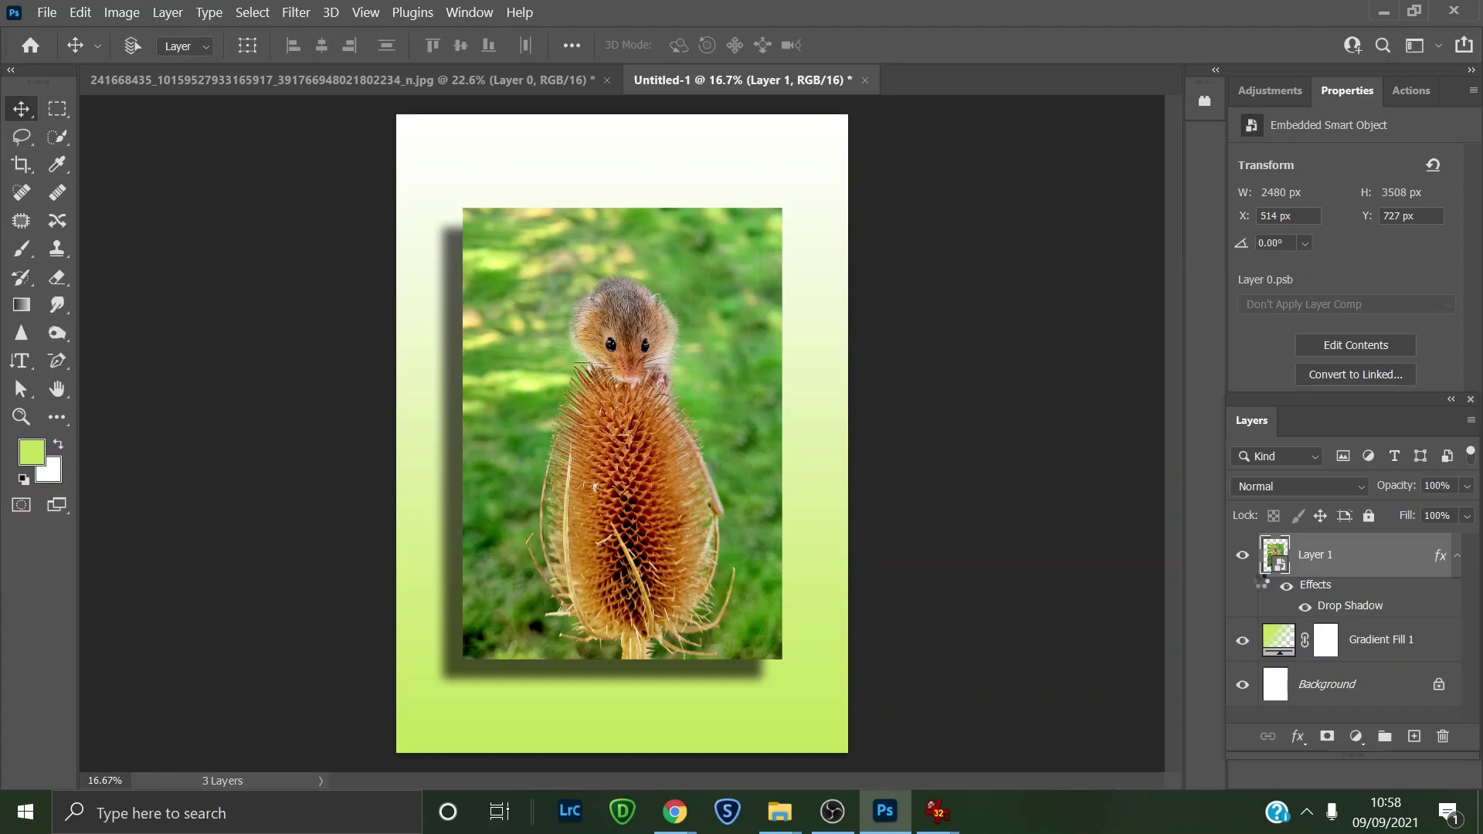
Step: Scale the photo proportionally to about 29.95% and place it slightly right of centre, leaving room for the shadow
key(ctrl+t)
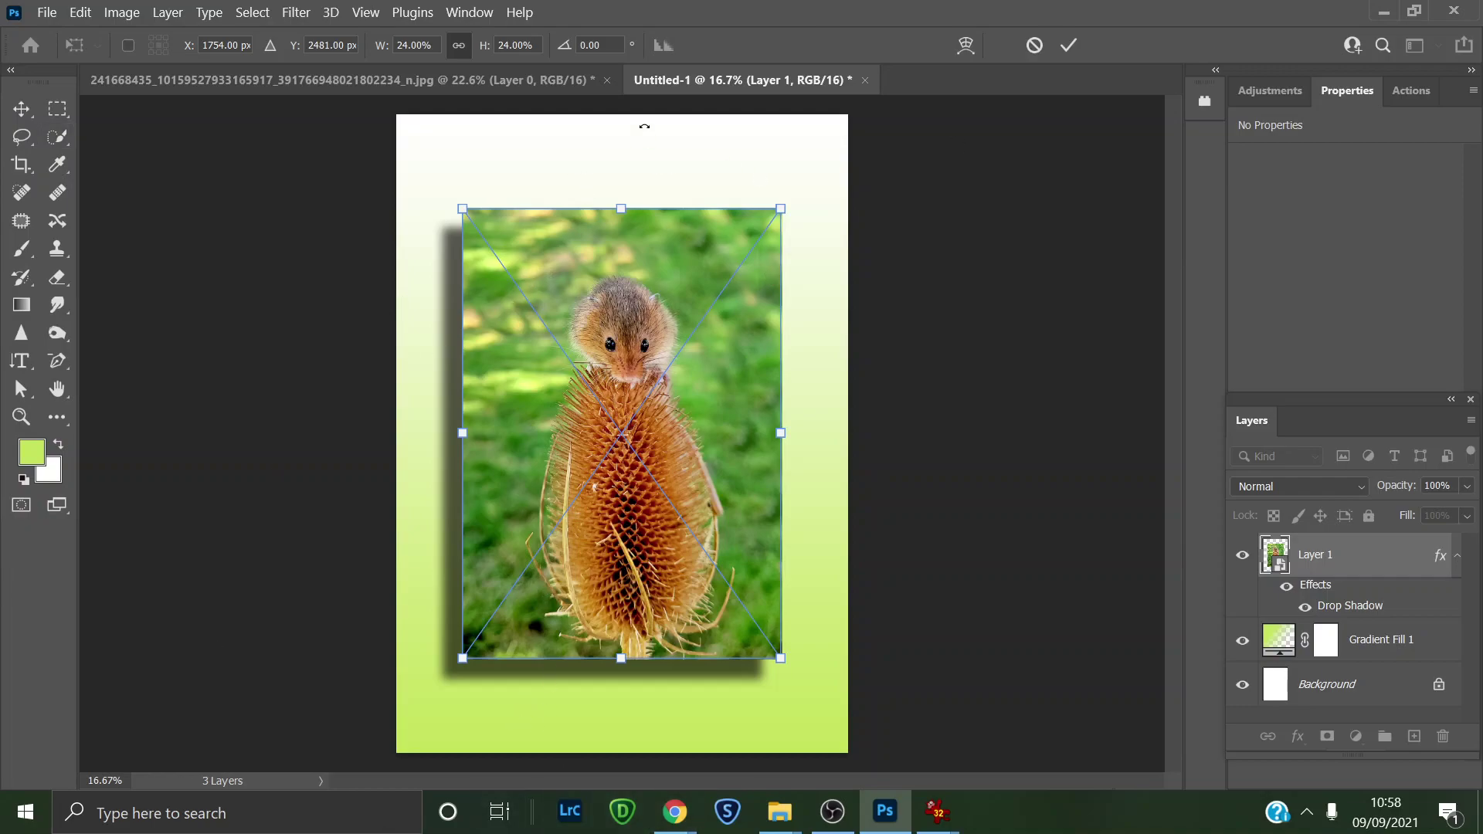
drag(625, 209, 616, 155)
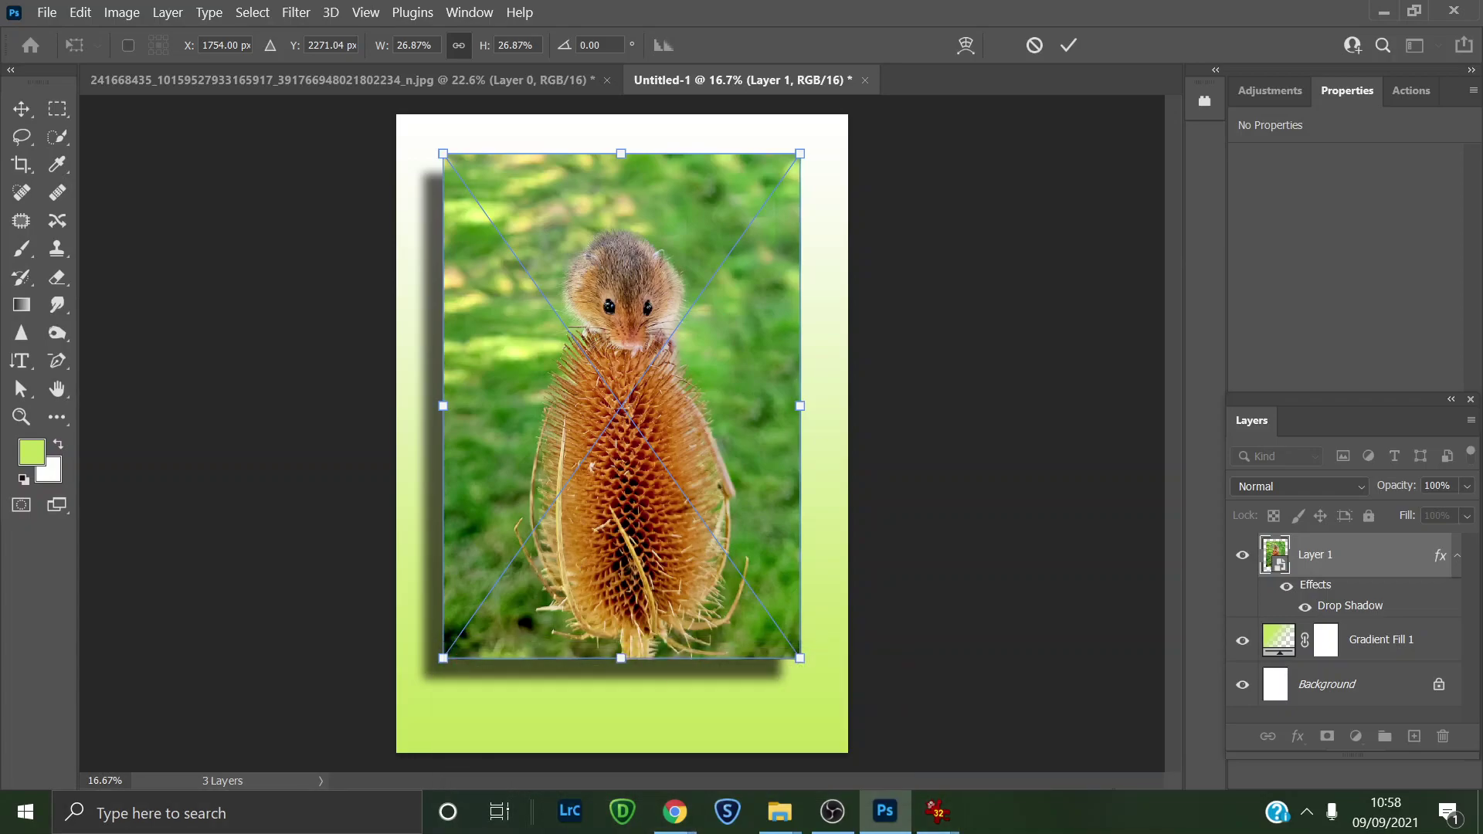
drag(624, 668, 624, 706)
mouse_move(647, 610)
mouse_down()
mouse_move(658, 624)
mouse_move(639, 631)
mouse_up()
drag(731, 416, 732, 415)
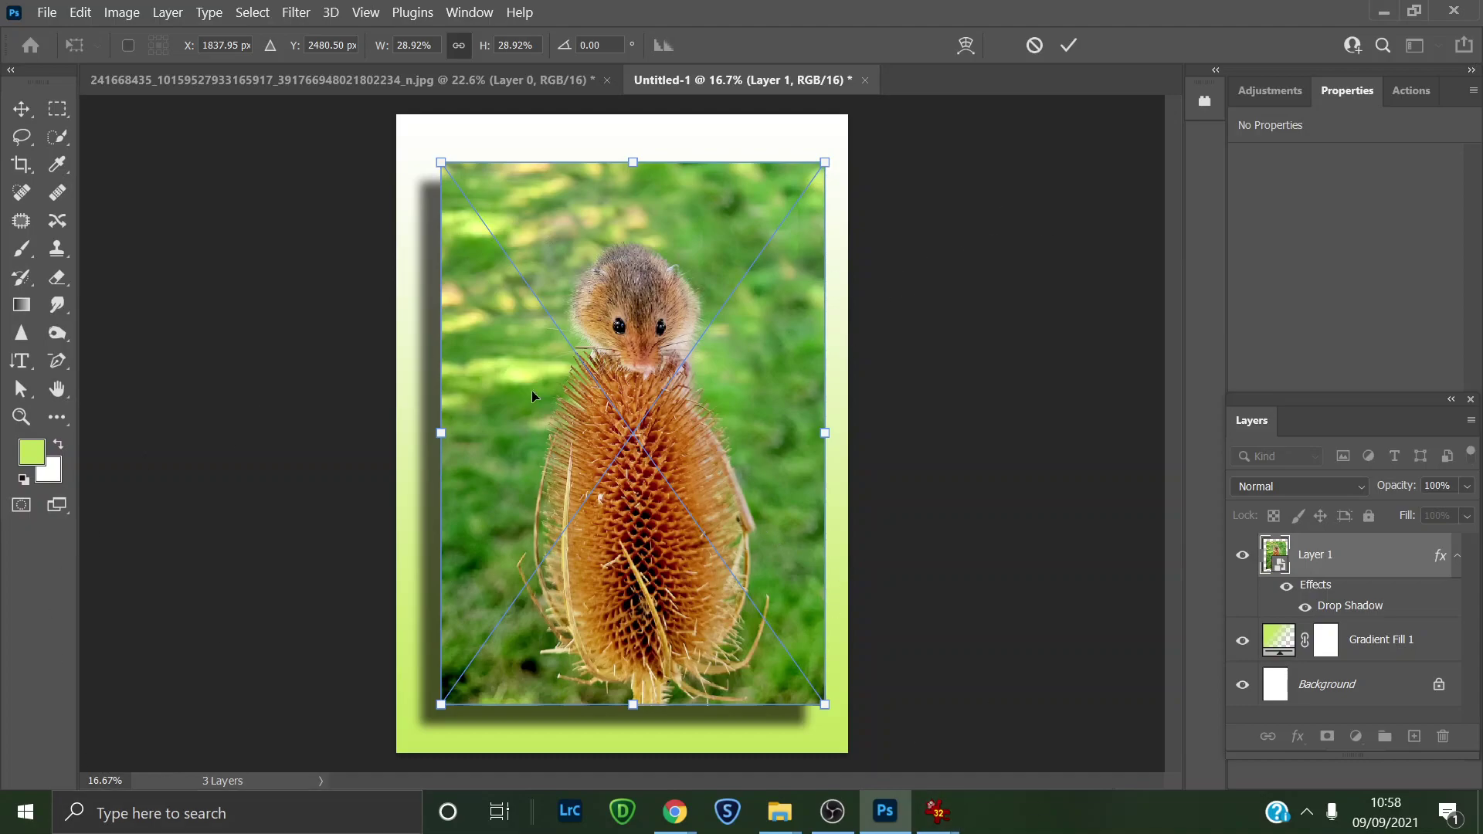
drag(631, 159, 628, 142)
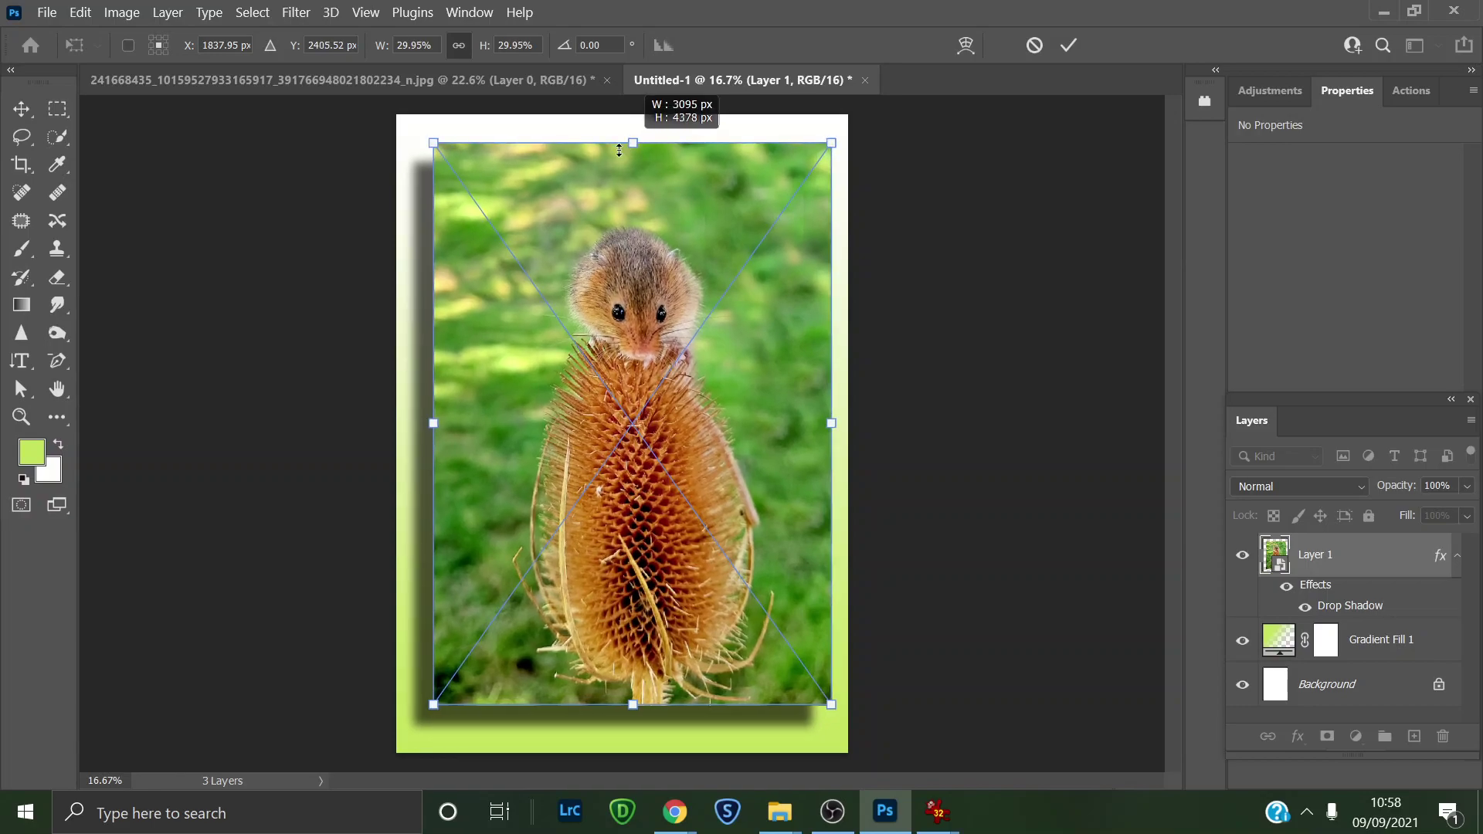
drag(614, 496, 603, 504)
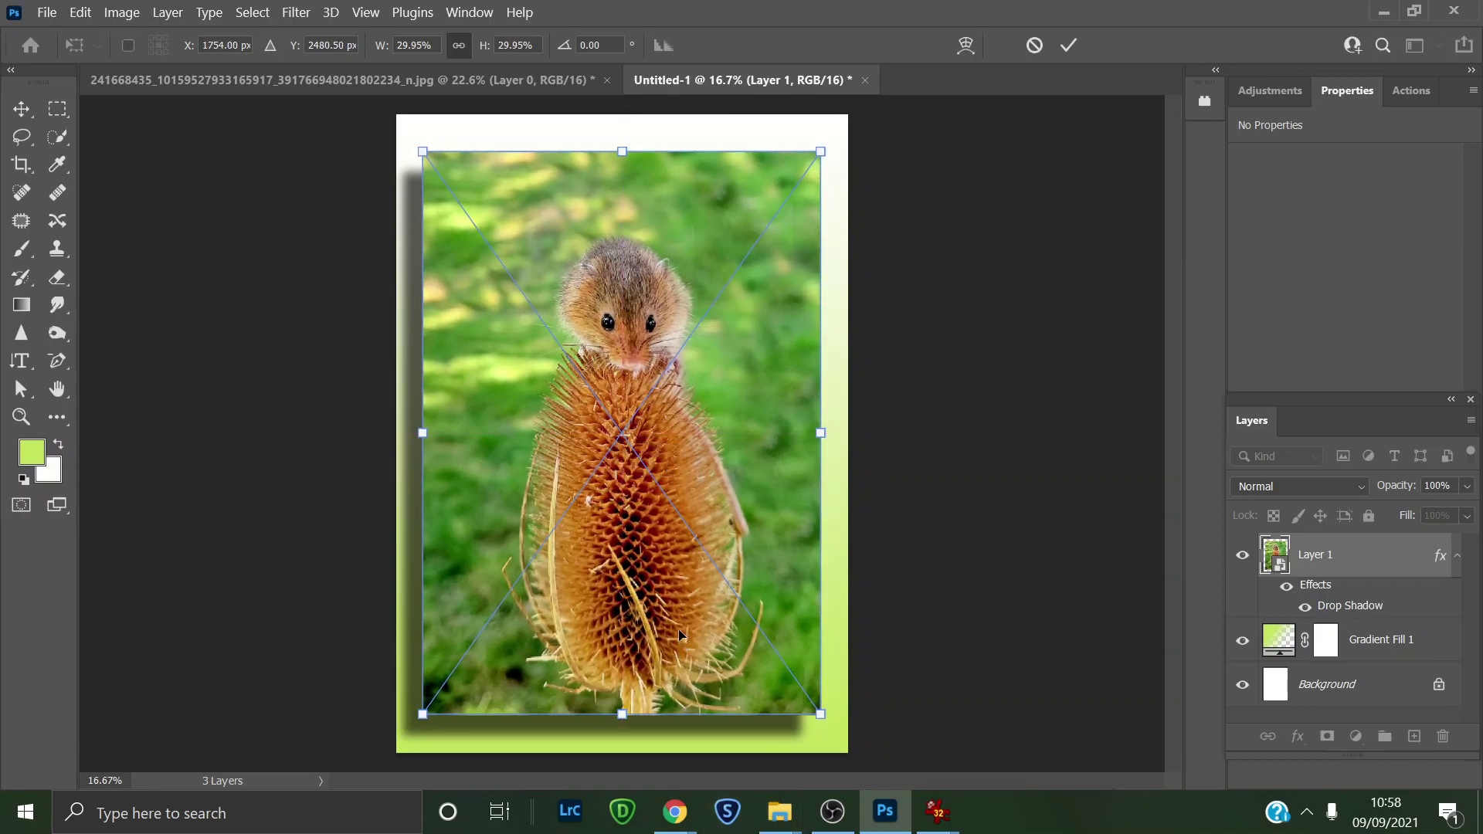
drag(690, 576, 699, 576)
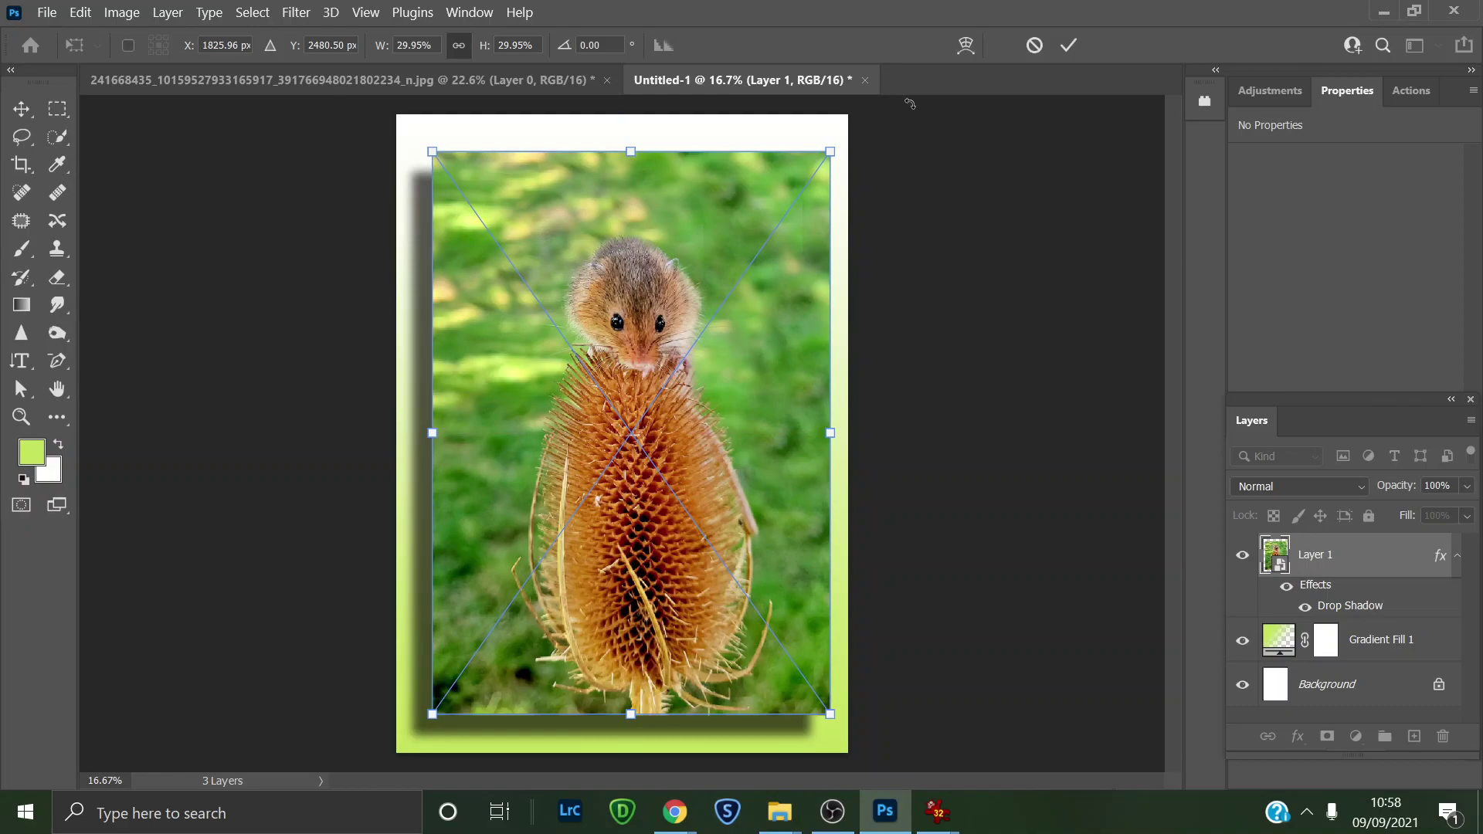
click(1068, 44)
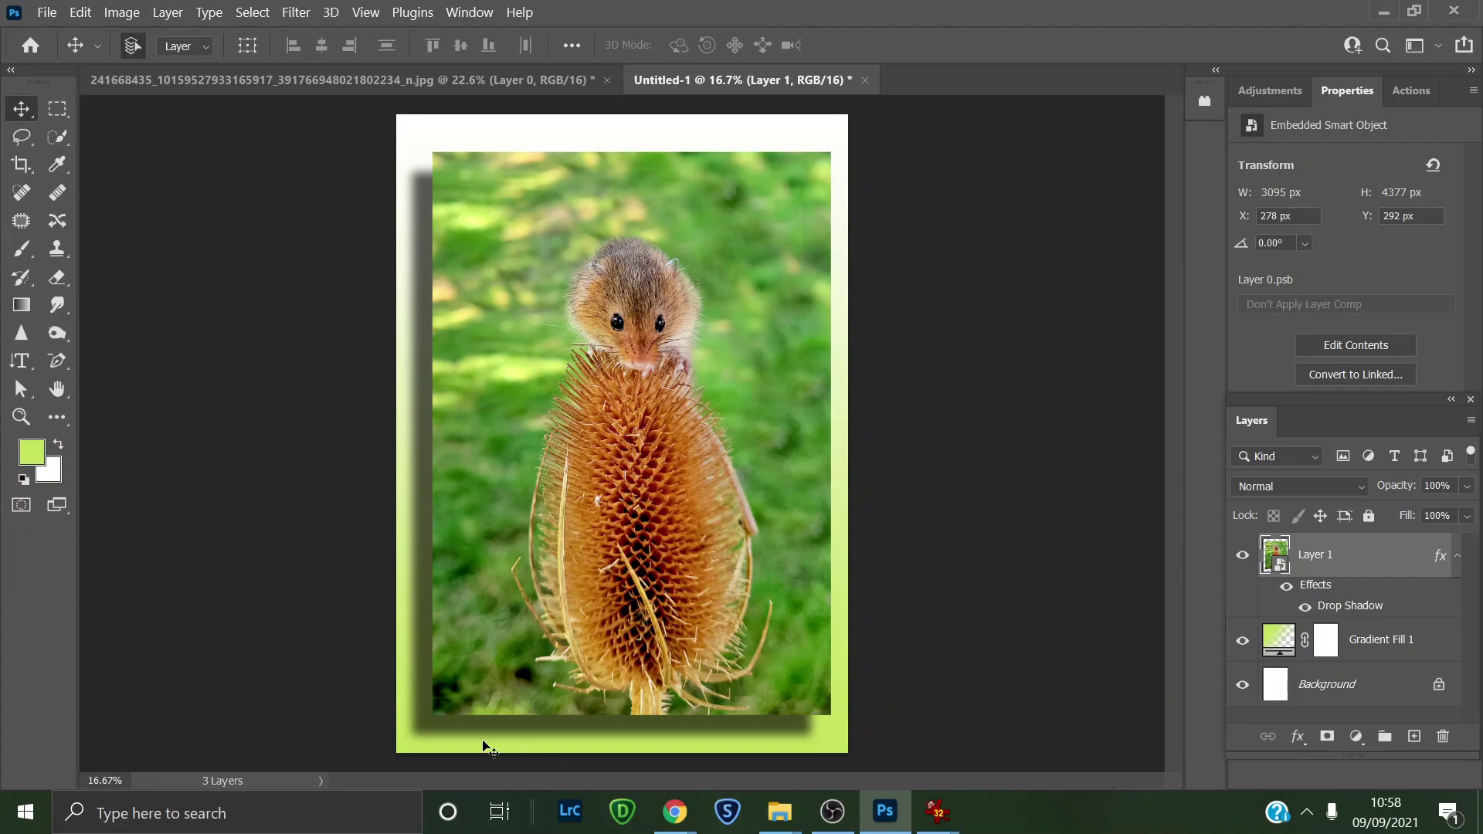
click(44, 12)
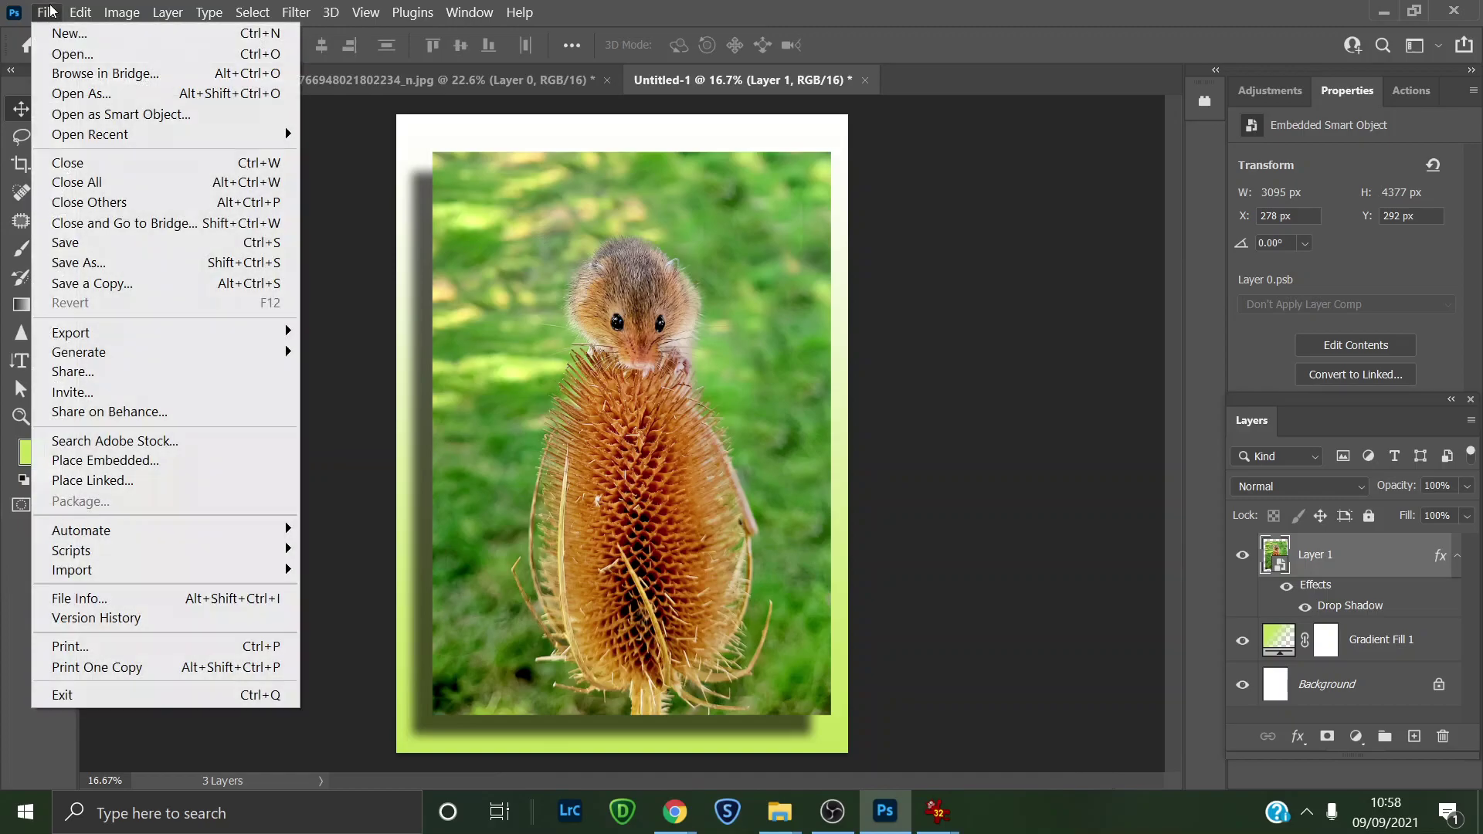
mouse_move(98, 352)
click(6, 747)
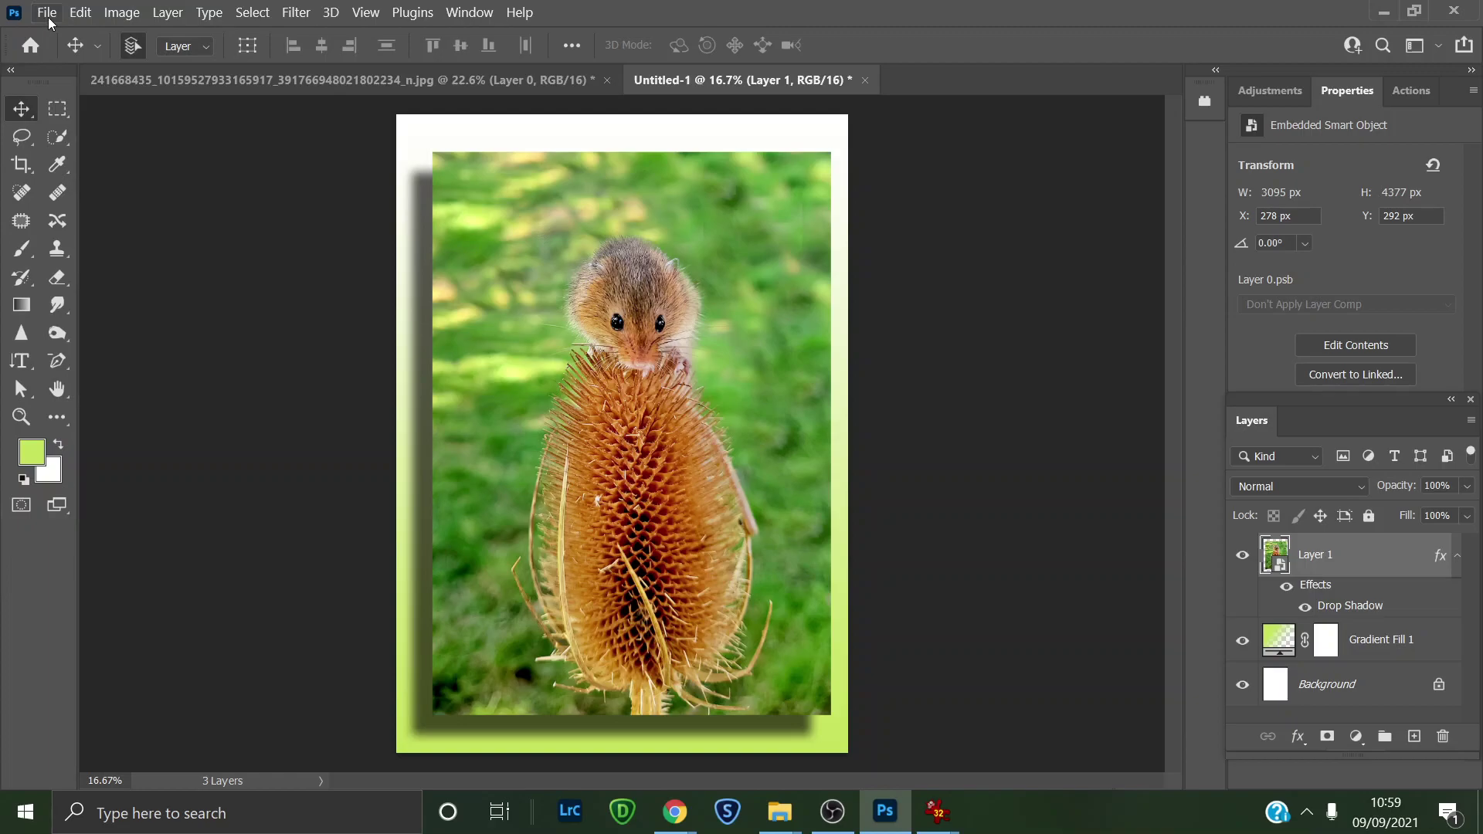
Step: Set up an export of the A3 artwork as a JPG with Great quality
click(47, 13)
mouse_move(172, 334)
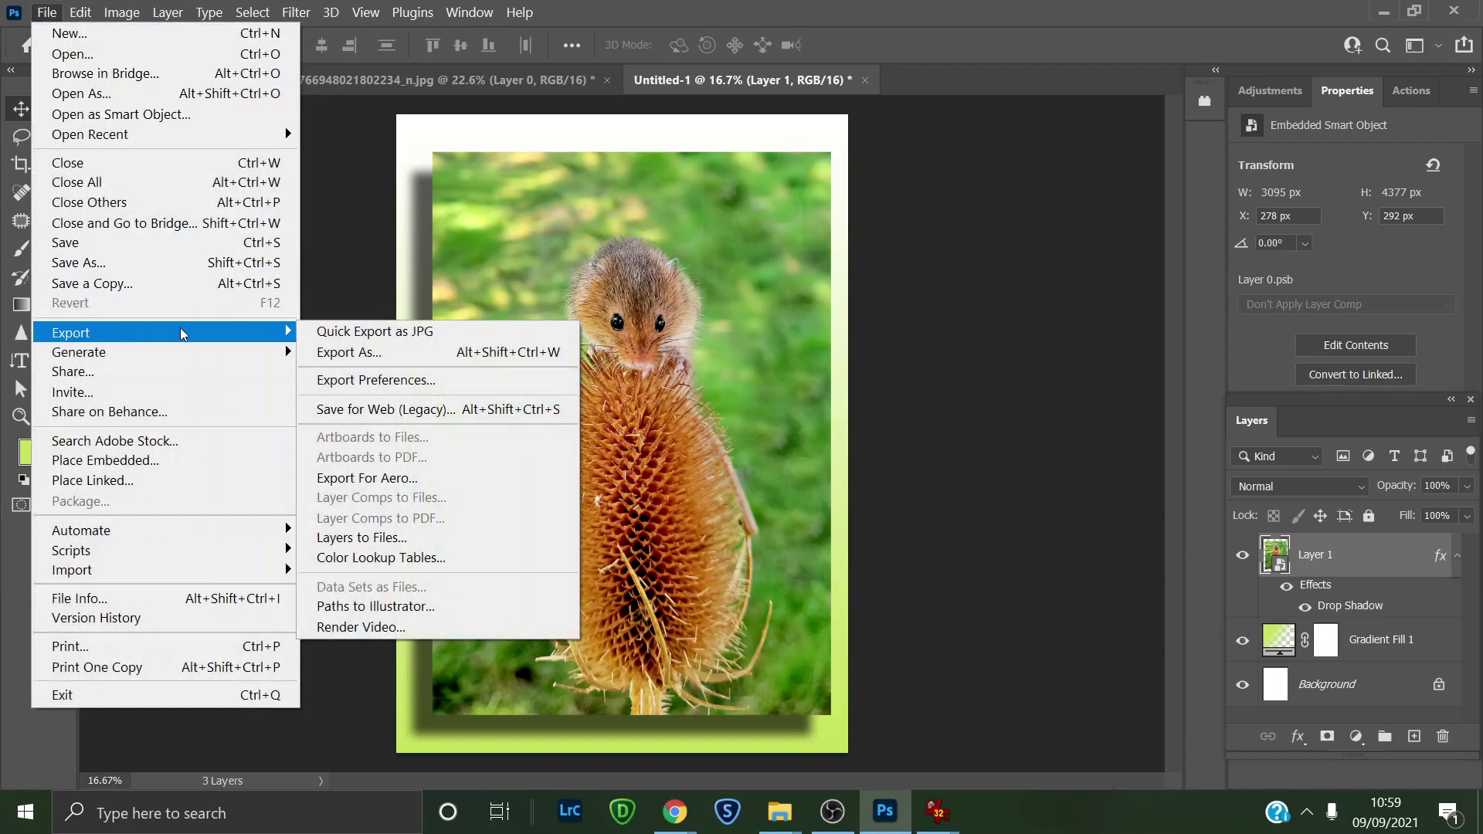
click(369, 353)
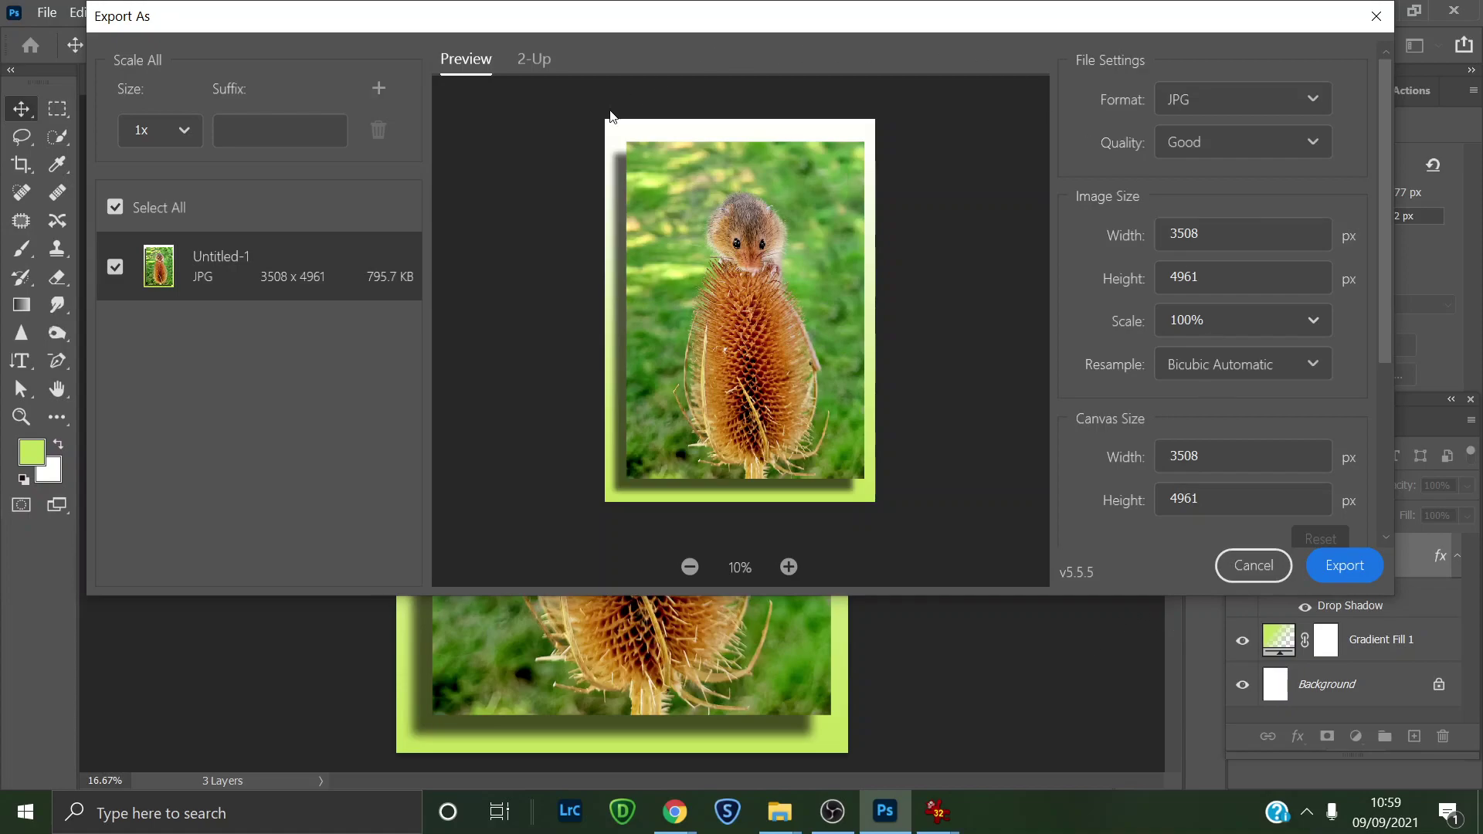
click(1311, 144)
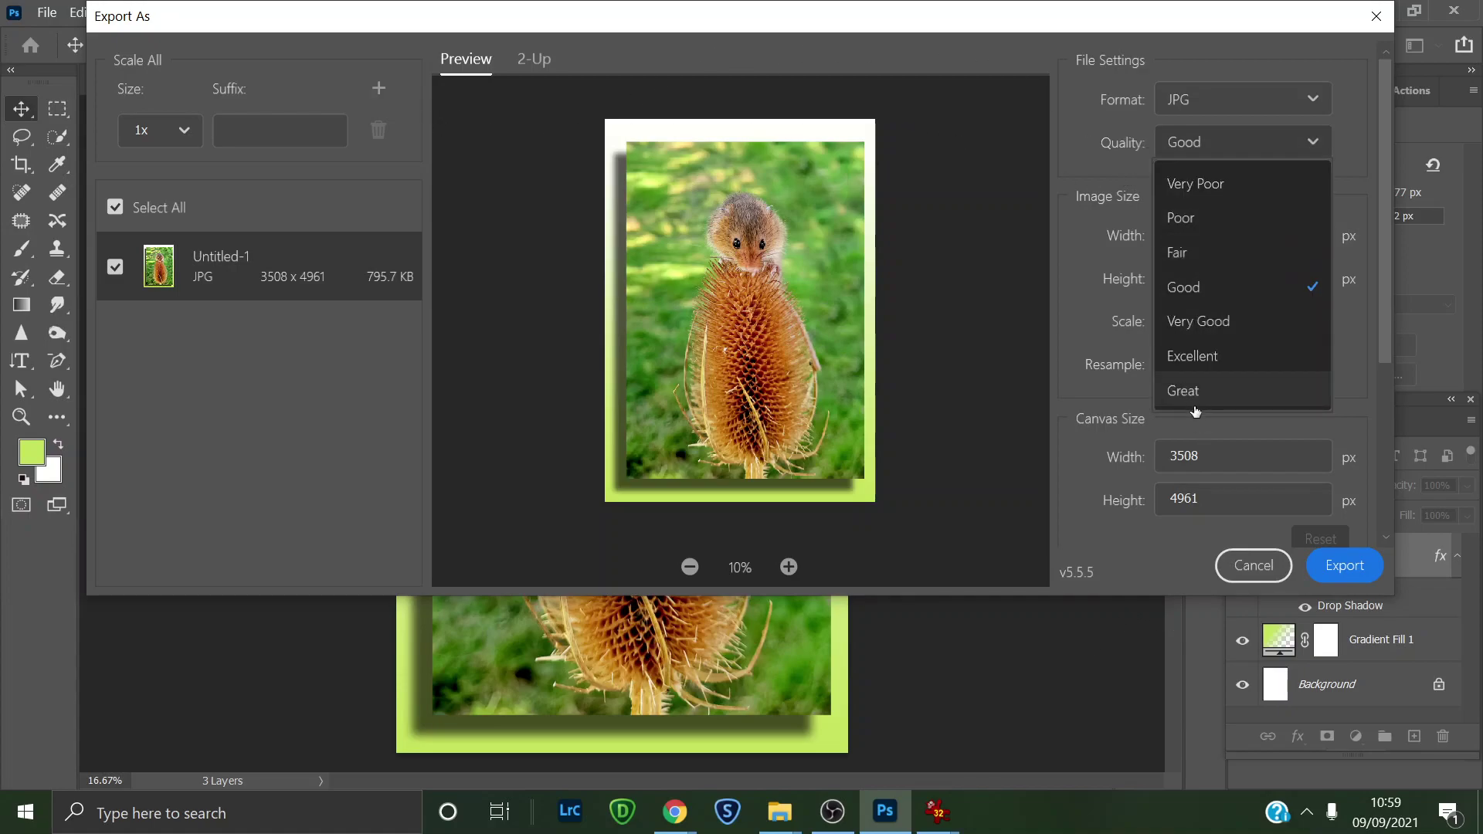
click(1218, 400)
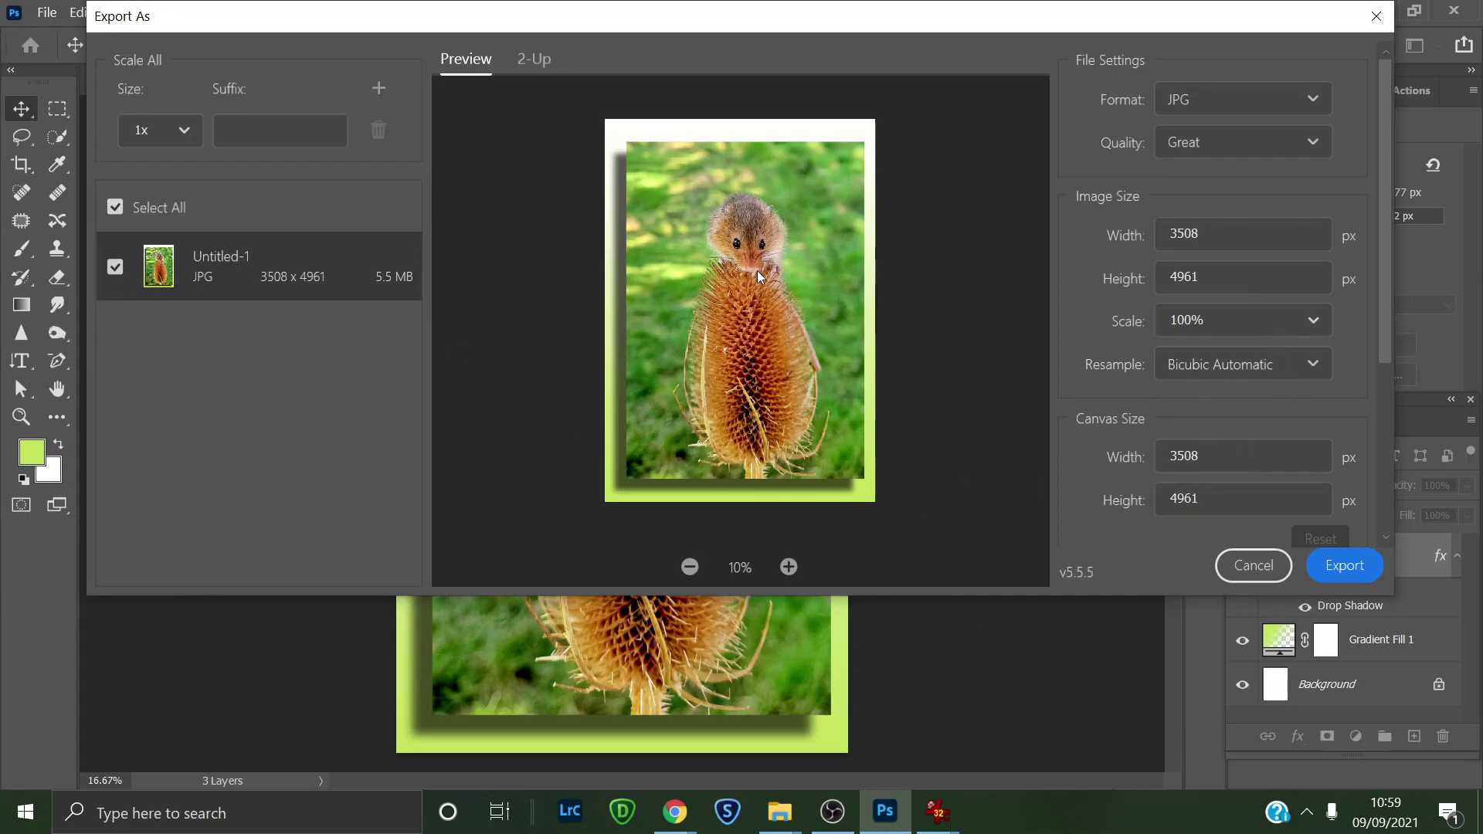
Step: Export the JPG to the For general use folder as Box-2, replacing the existing file
click(1344, 568)
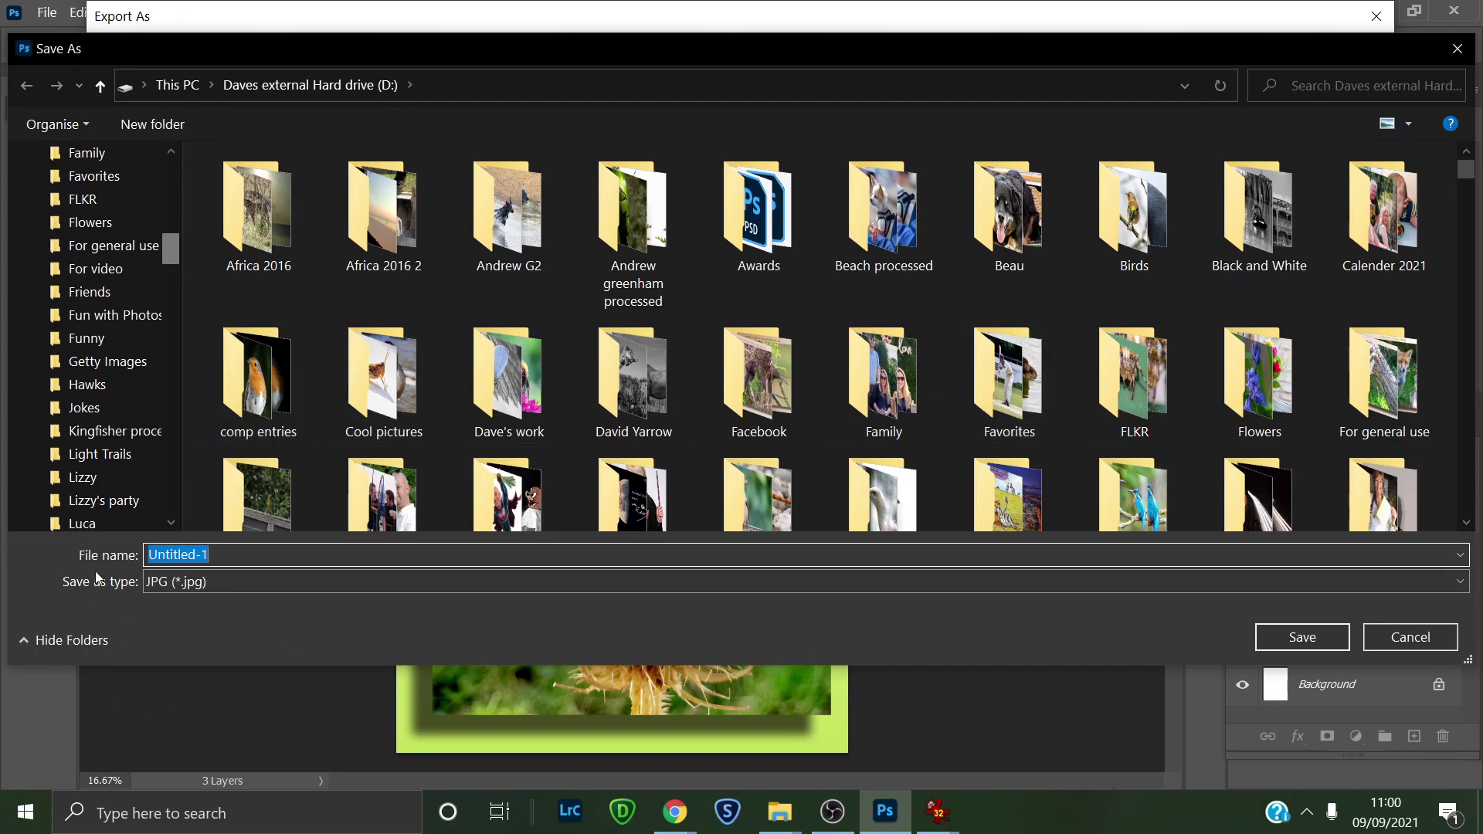
click(91, 247)
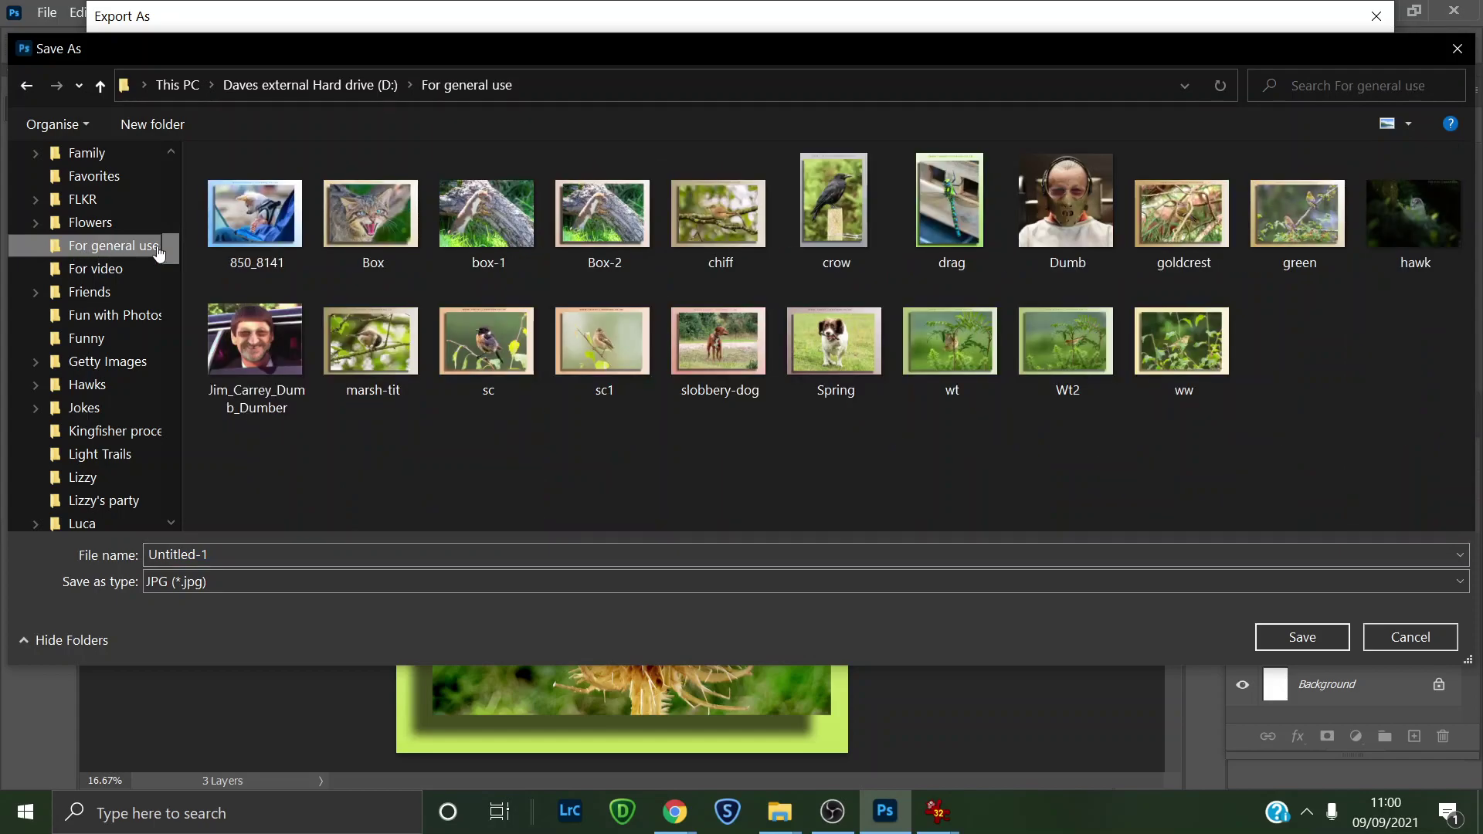
click(603, 234)
click(1301, 637)
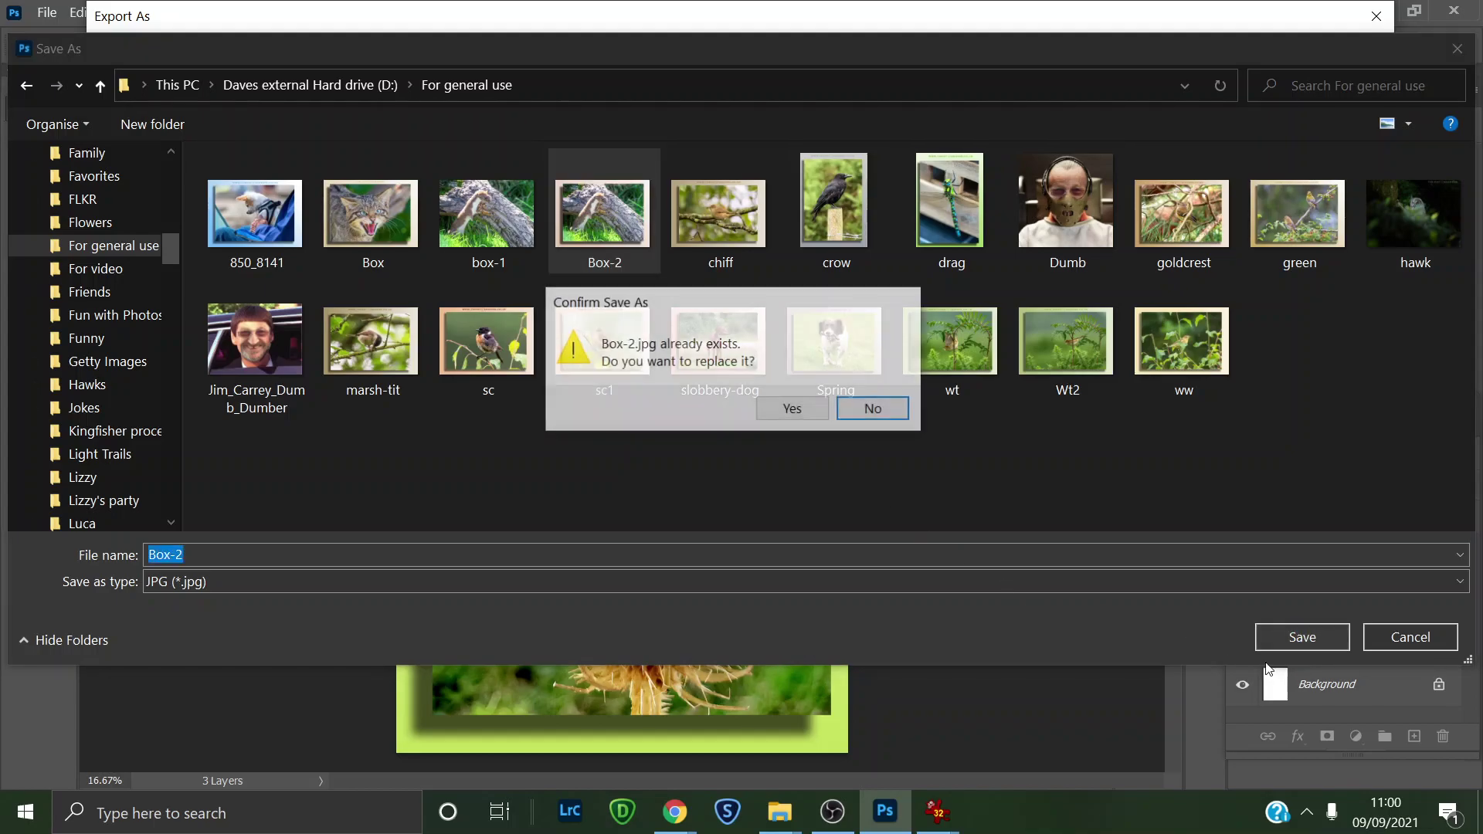
click(796, 409)
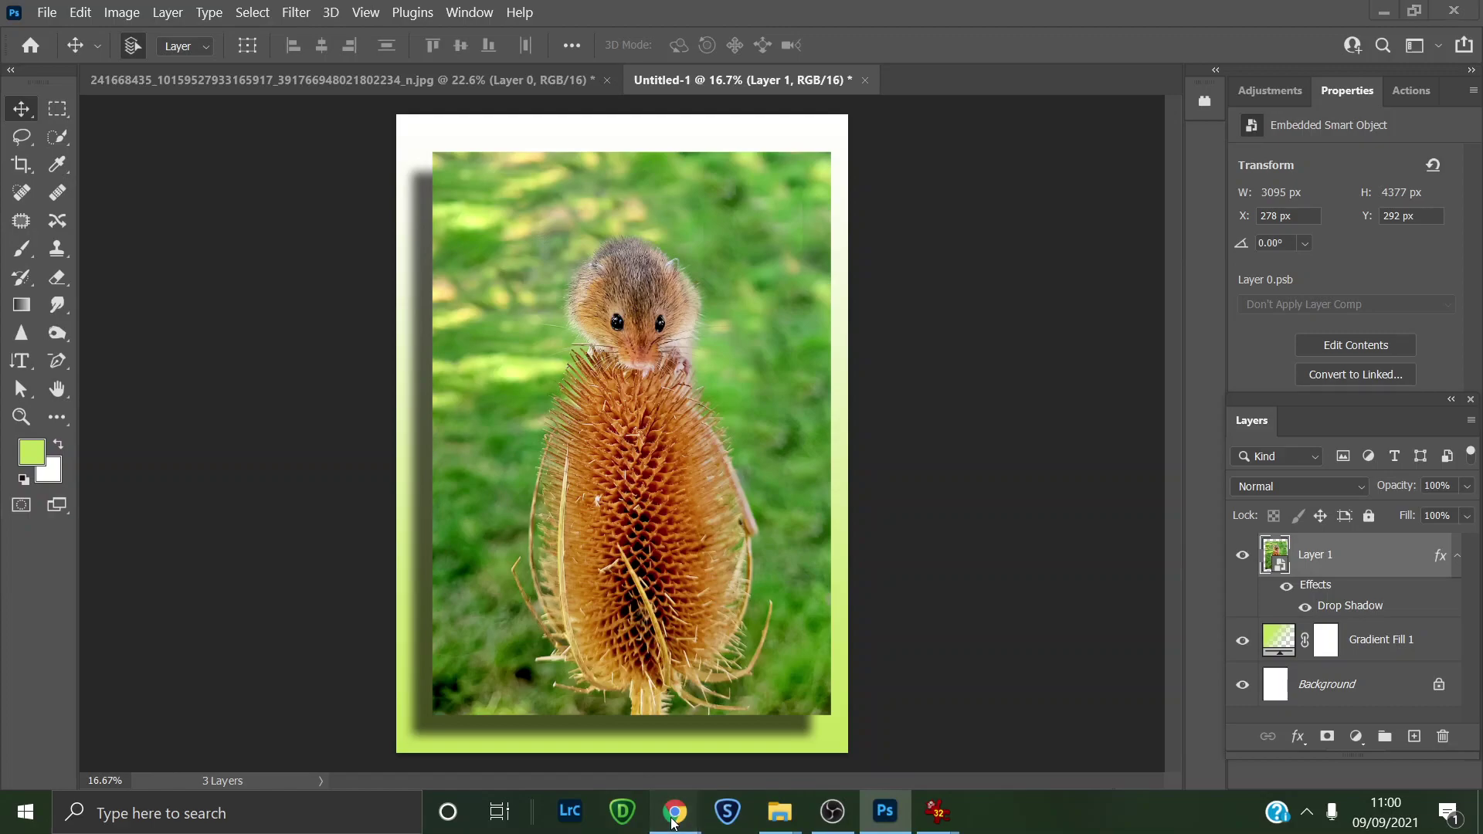
Step: Compare the finished artwork with the original mouse photo on the Facebook page in Chrome, then return to Photoshop
mouse_move(674, 822)
click(530, 753)
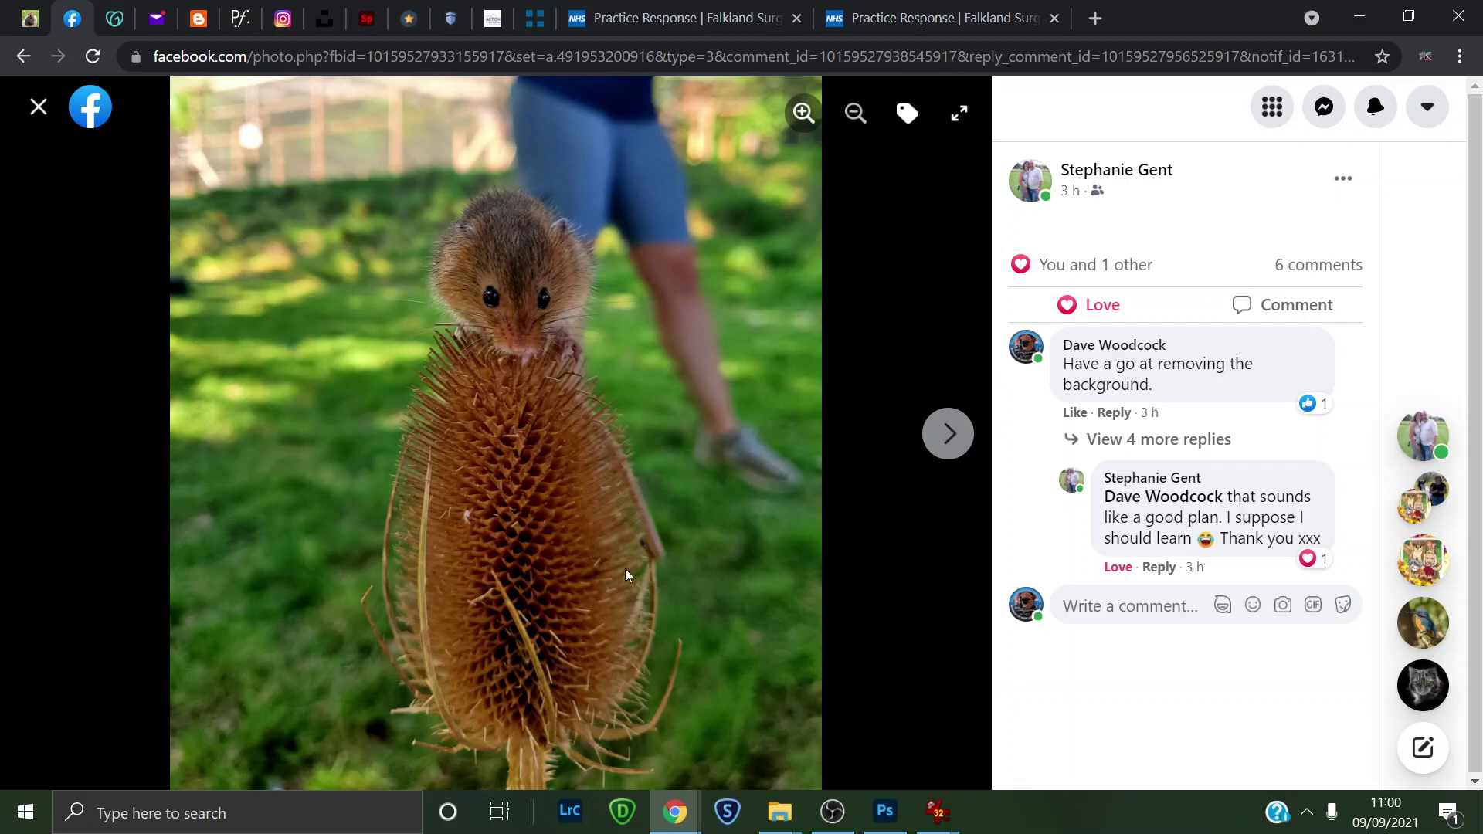
click(888, 823)
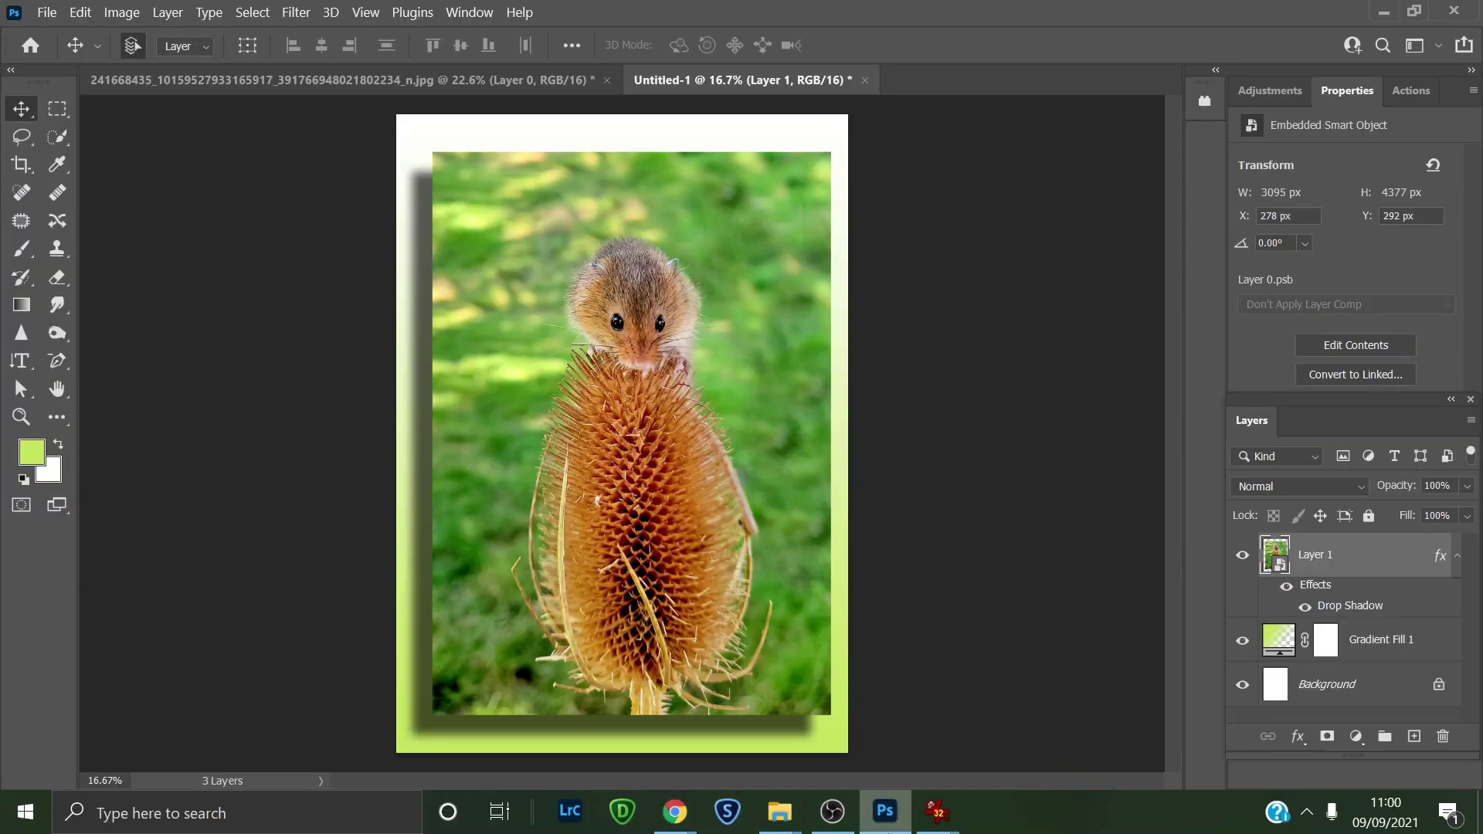
right_click(670, 823)
key(Escape)
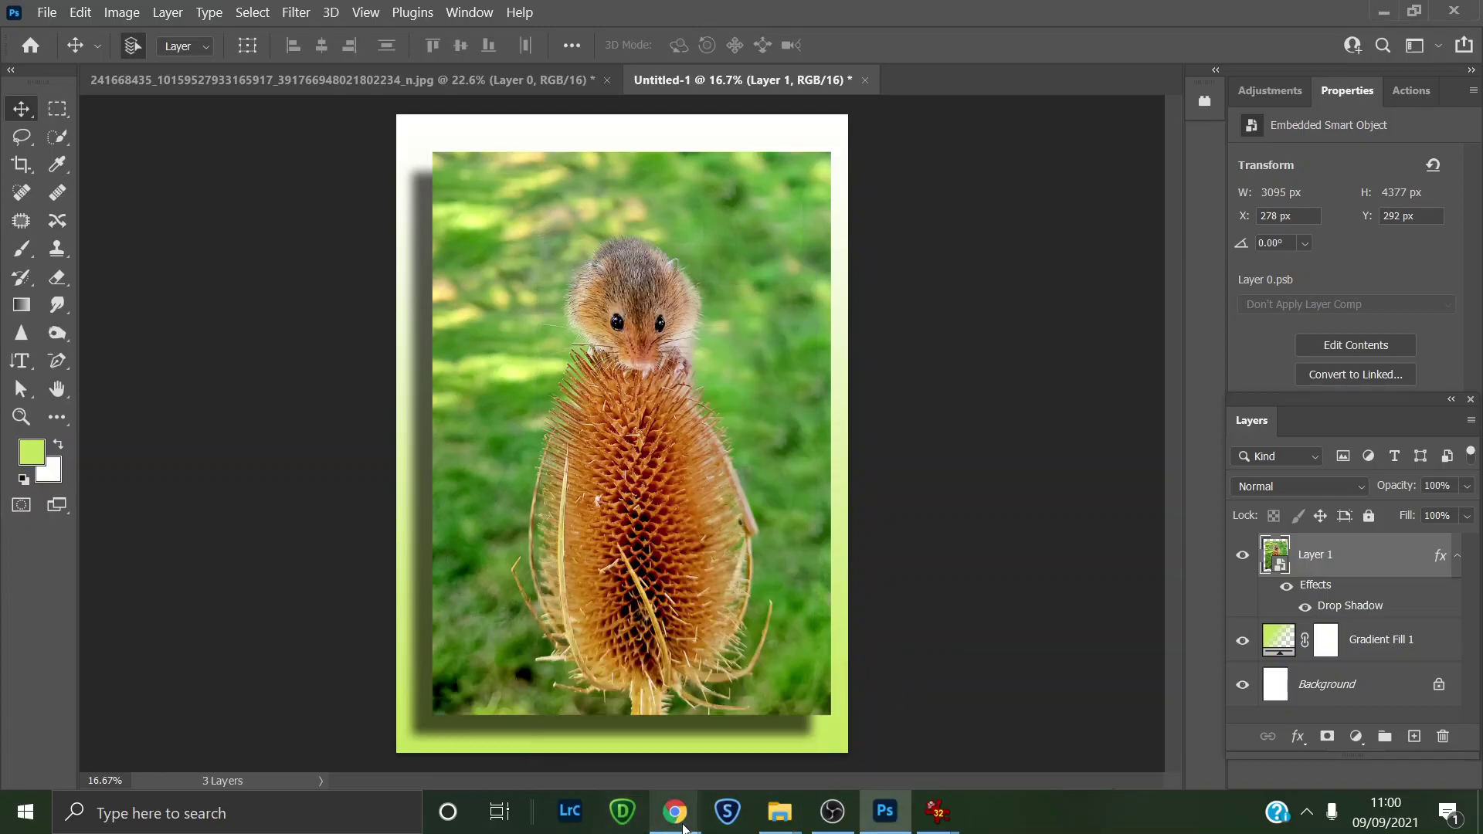
mouse_move(672, 819)
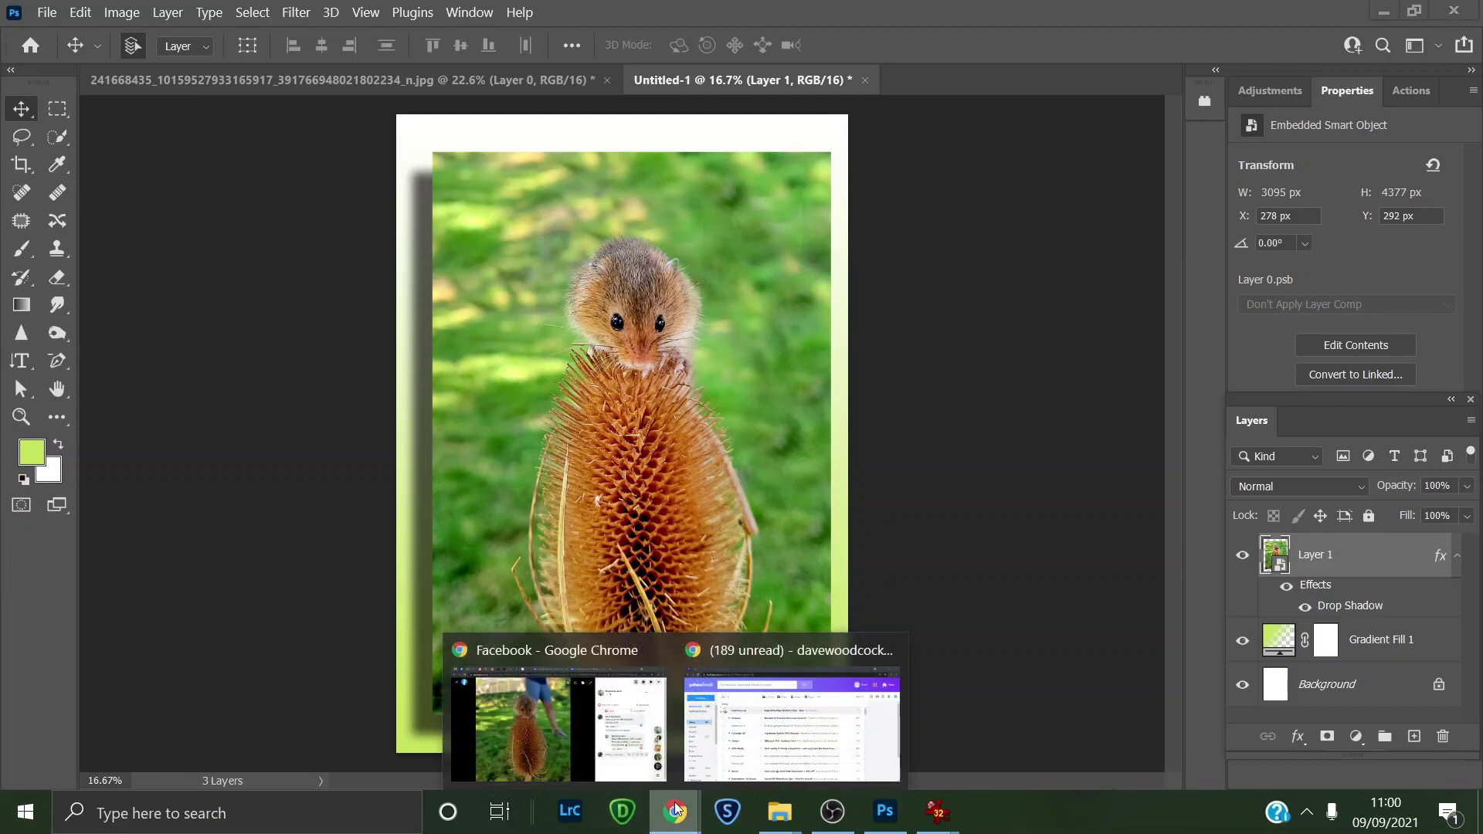
click(602, 774)
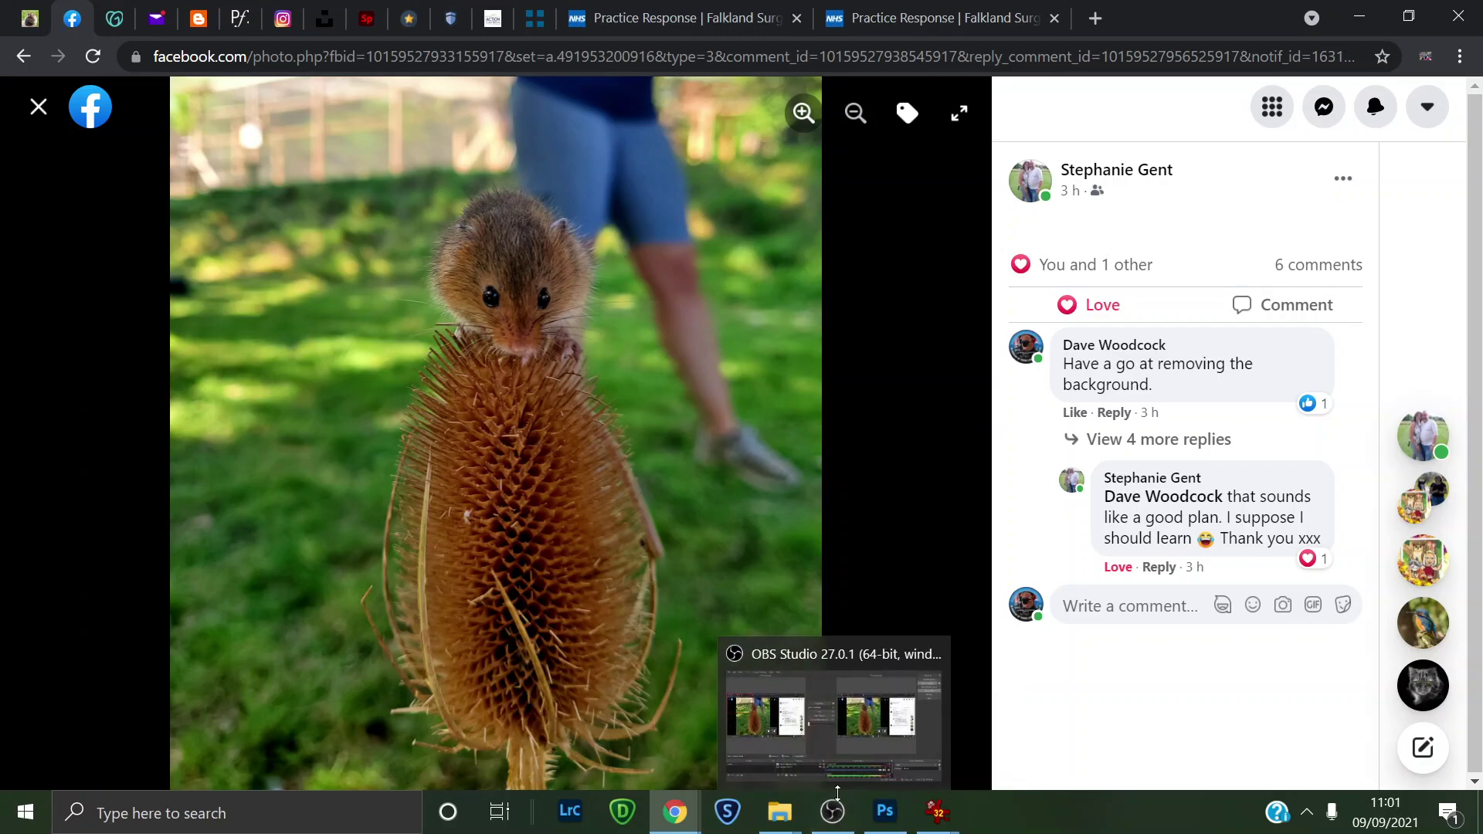
click(886, 823)
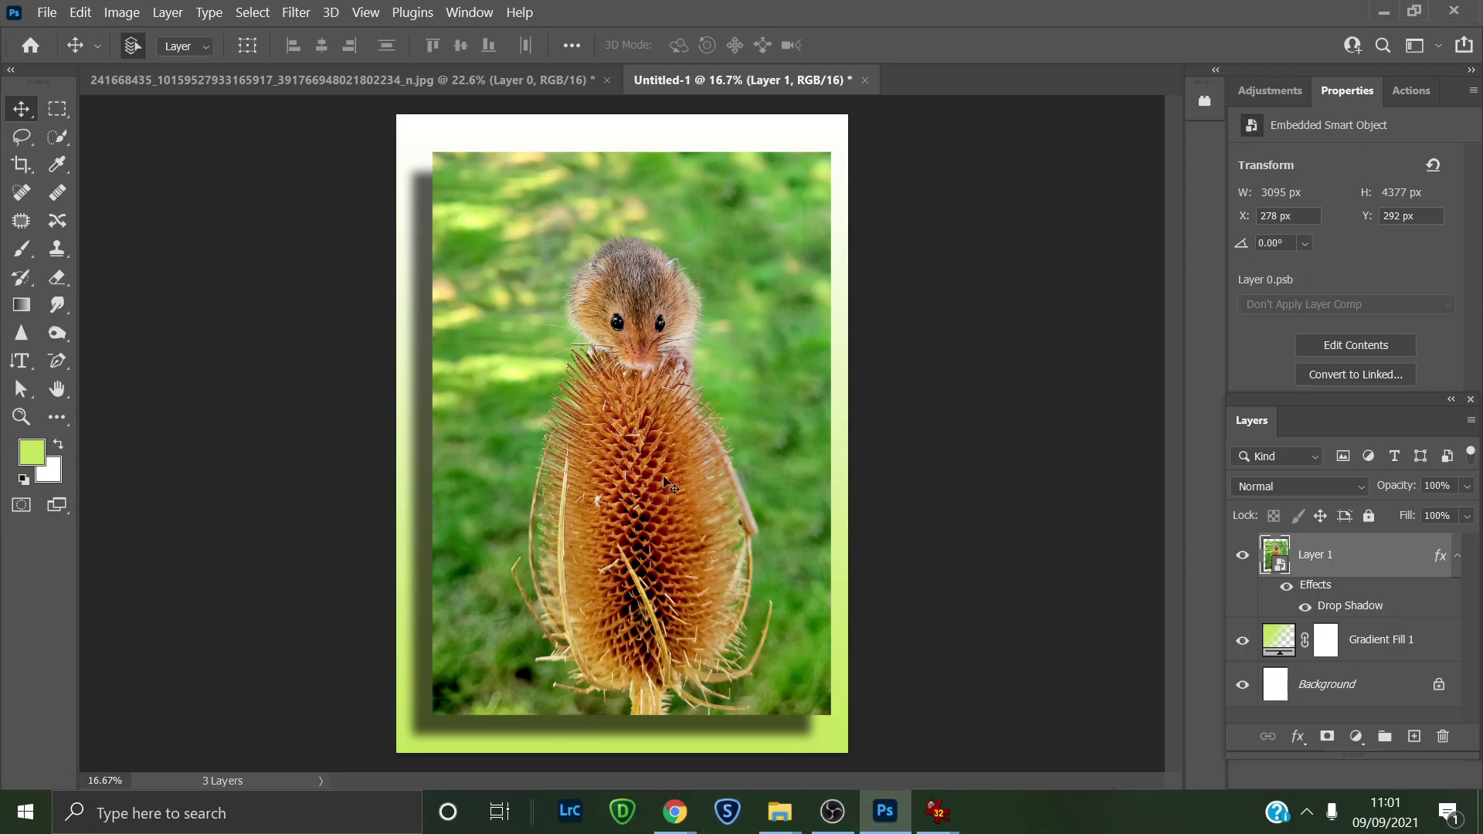
click(831, 821)
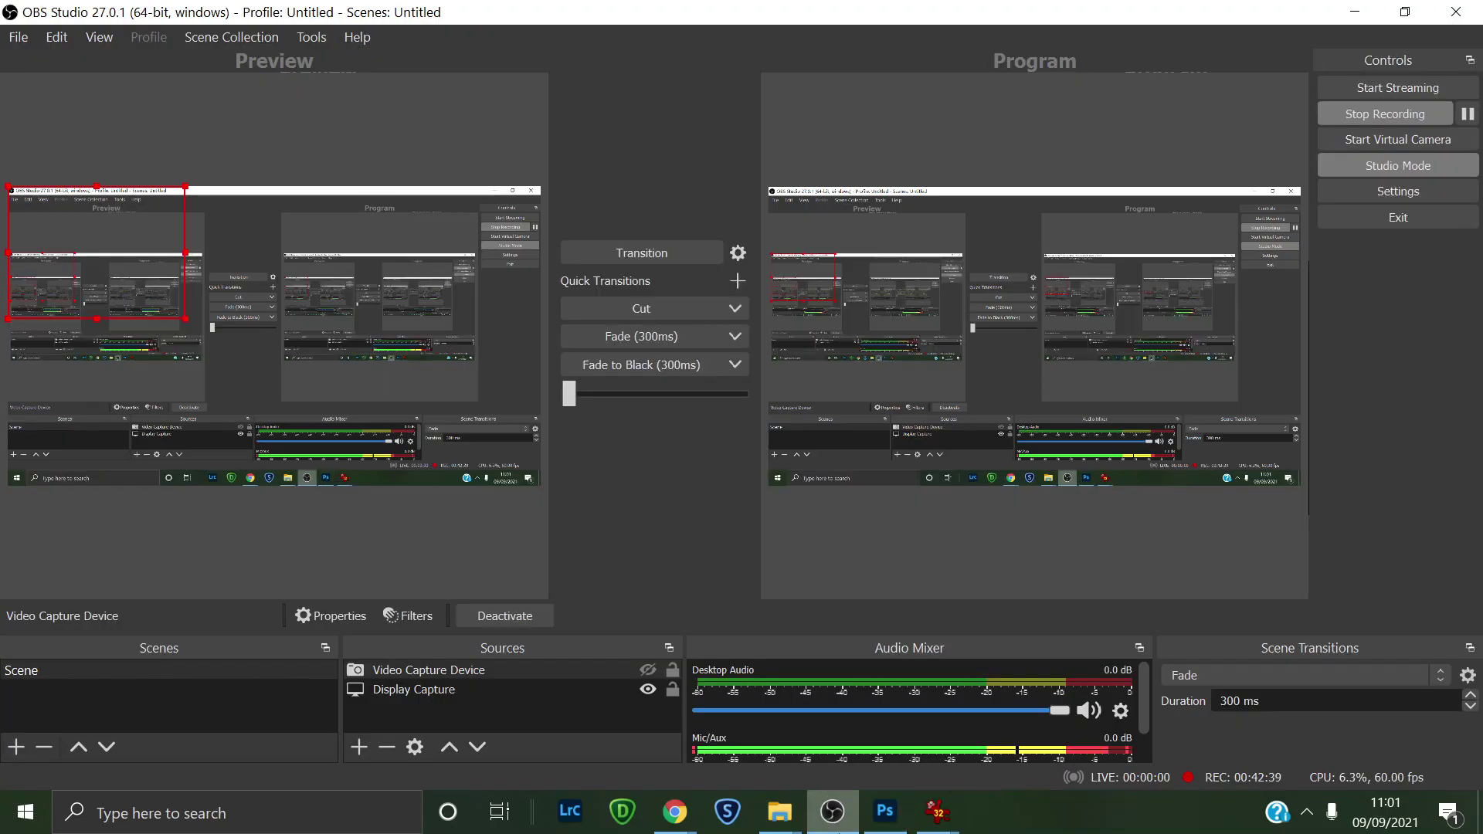